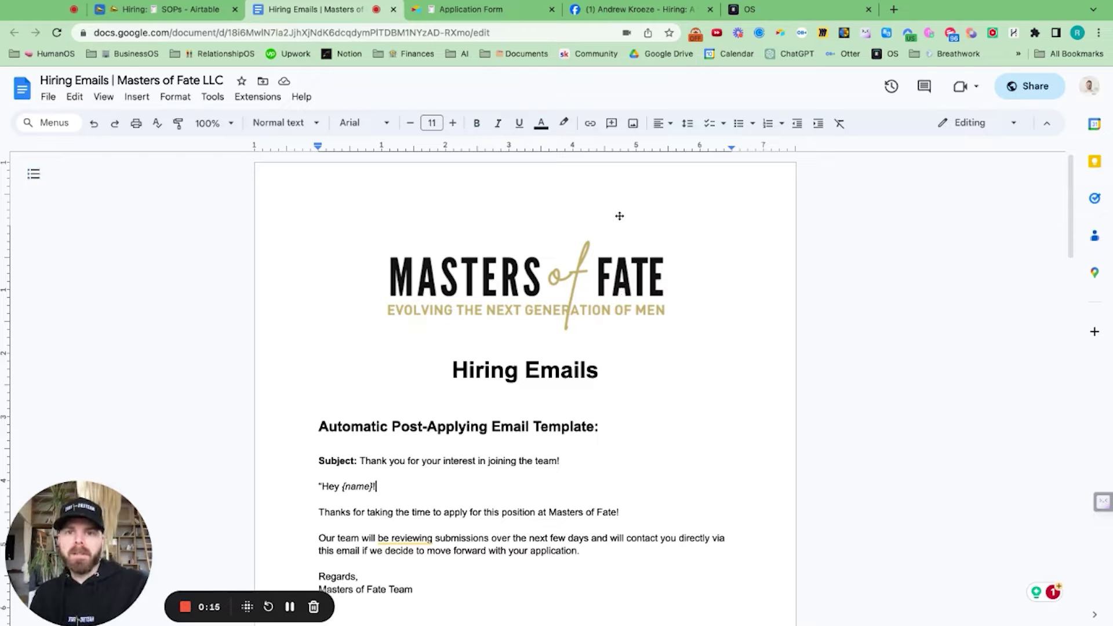
Step: Open the candidate's Facebook Messenger chat with their resume file and Airtable application link
left_click(646, 15)
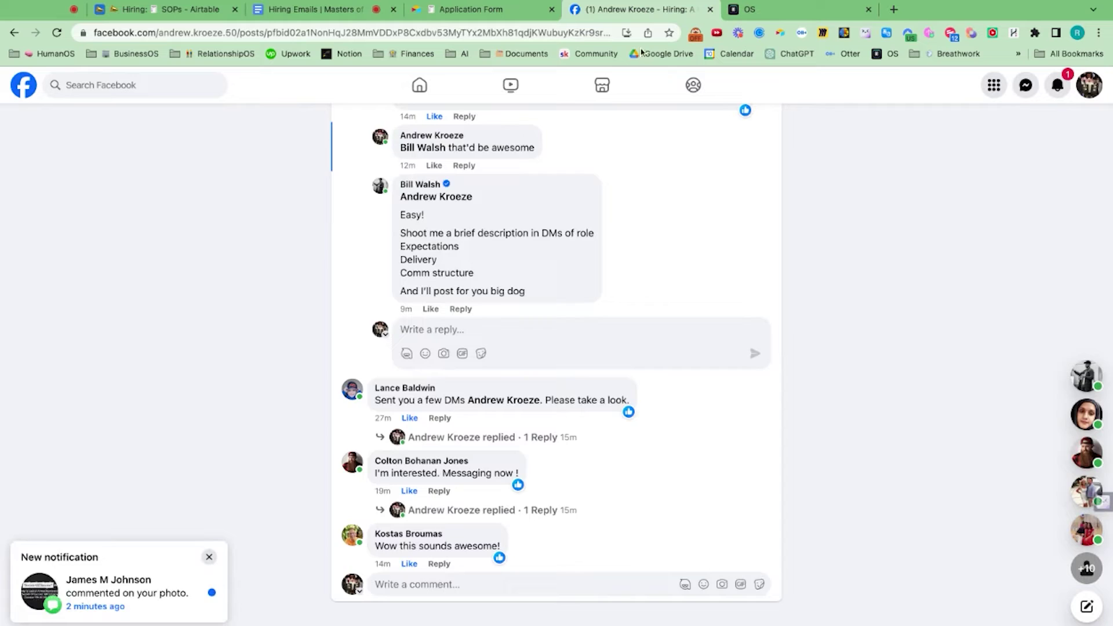
scroll(603, 296, "up", 6)
scroll(478, 208, "down", 1)
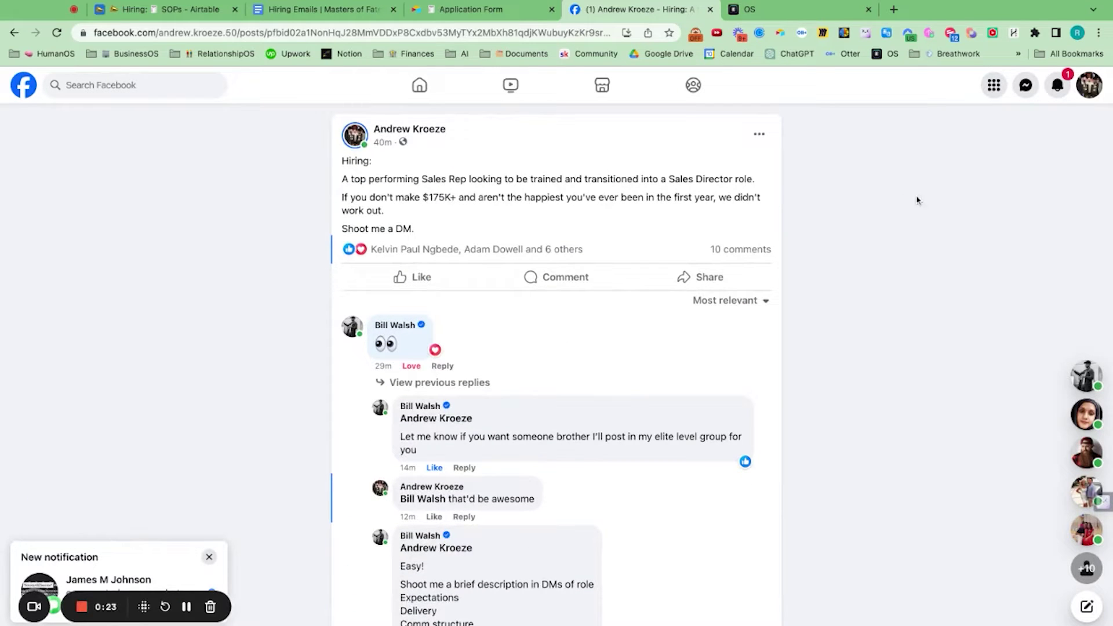
left_click(1025, 86)
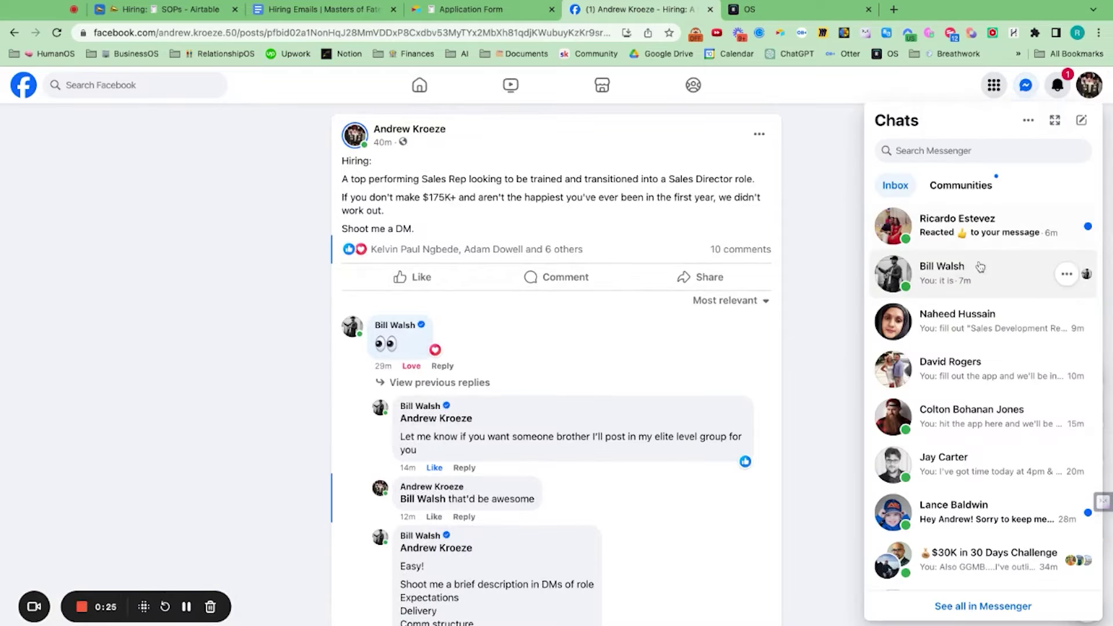
left_click(987, 235)
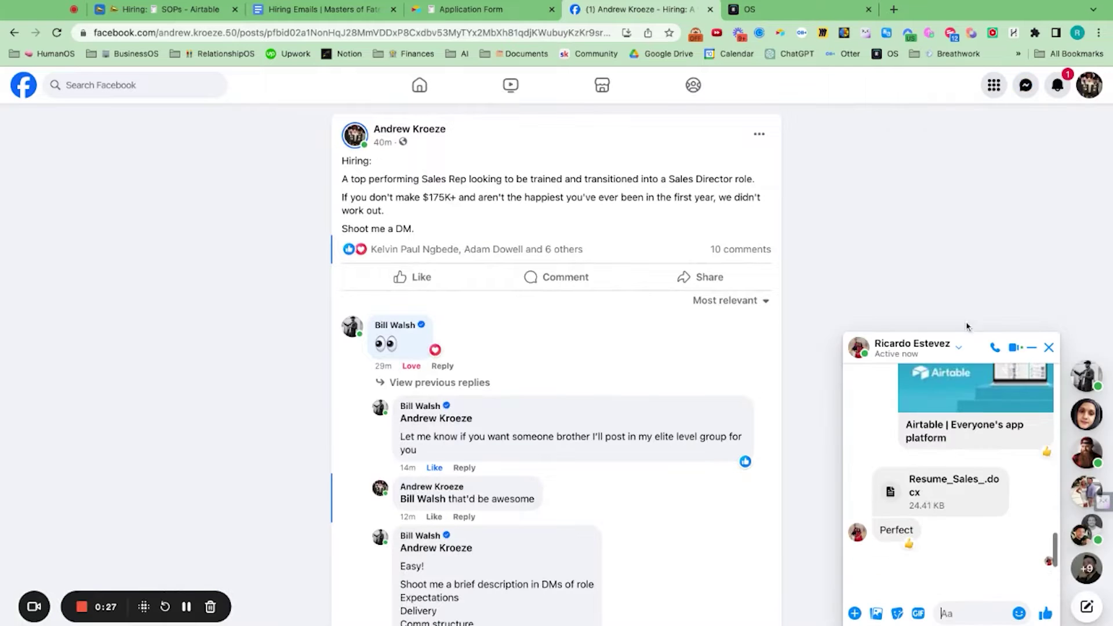
scroll(926, 494, "up", 3)
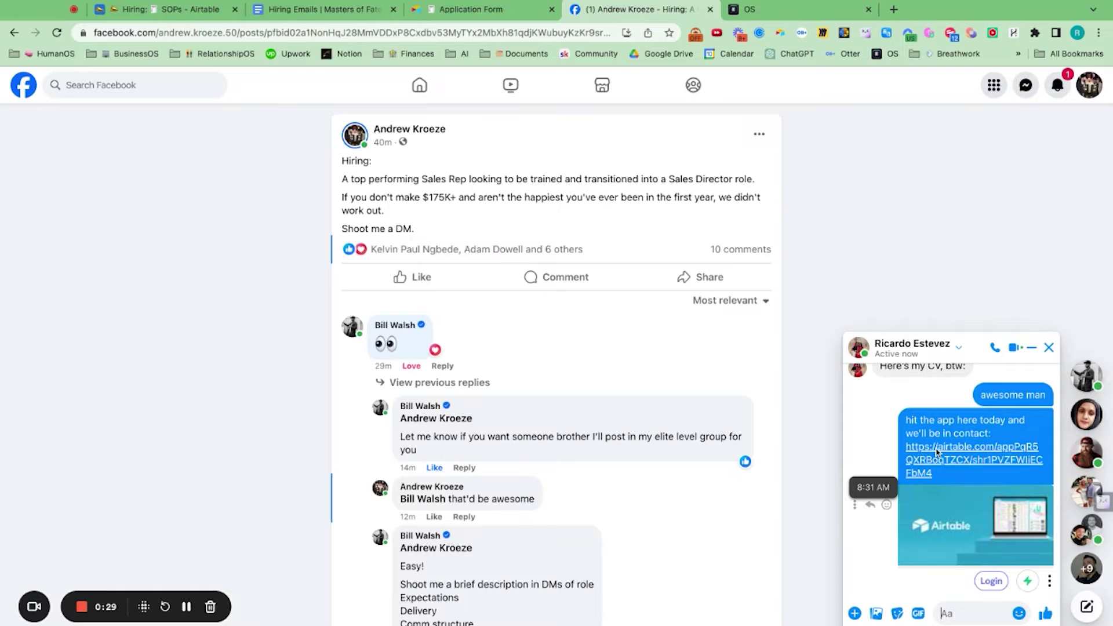
scroll(930, 444, "down", 3)
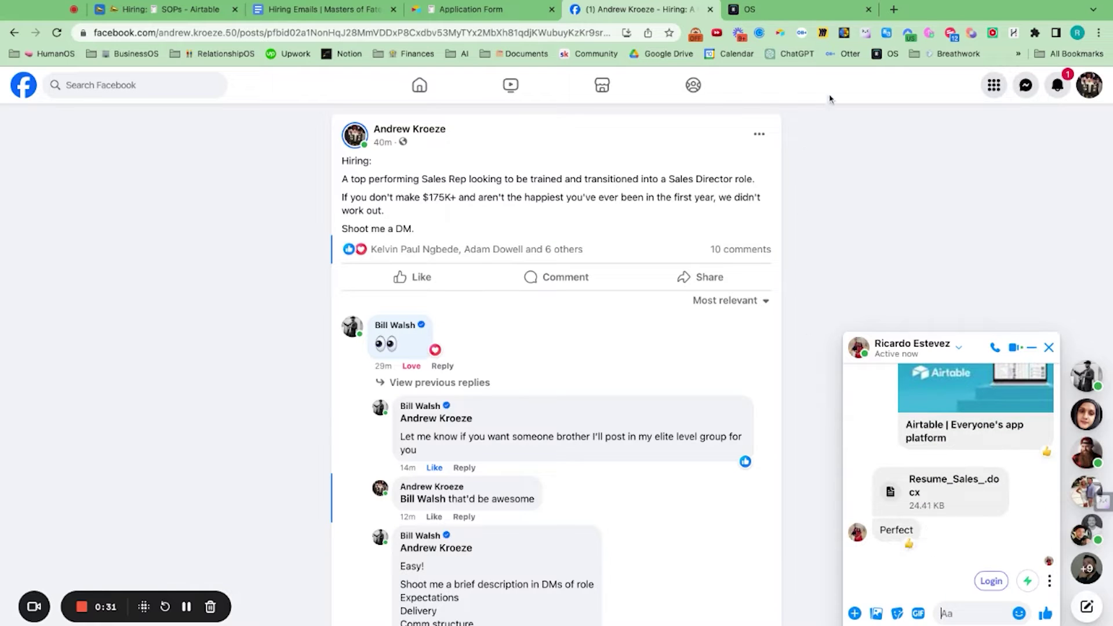
Step: In Hiring Emails, select the post-applying template from 'Hey {name}!' to 'Masters of Fate Team'
left_click(325, 9)
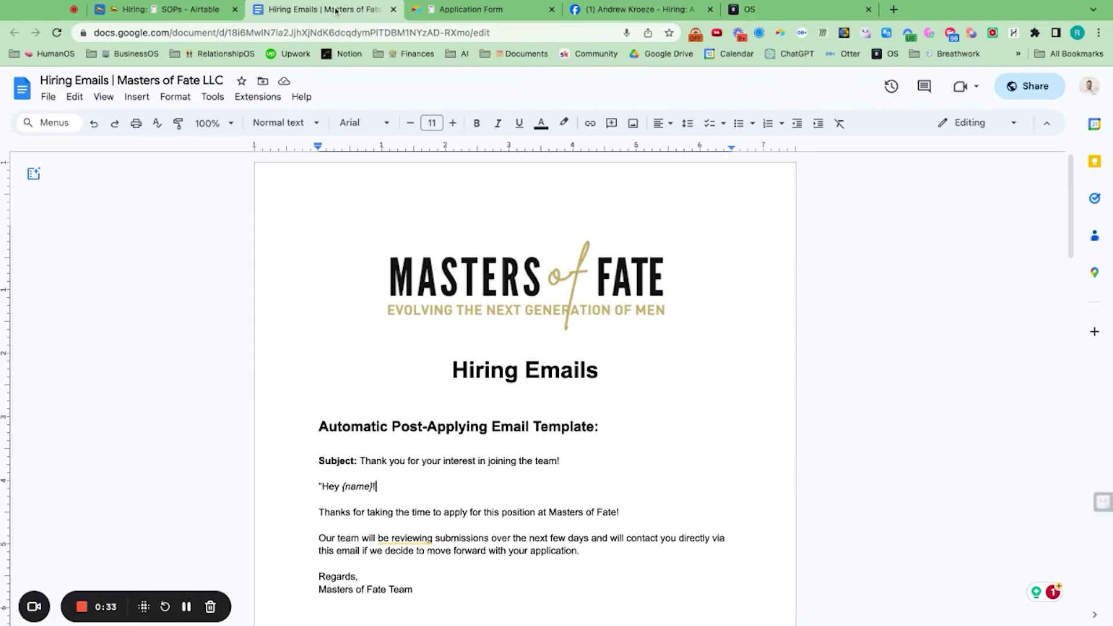
scroll(436, 394, "down", 2)
scroll(436, 394, "down", 2)
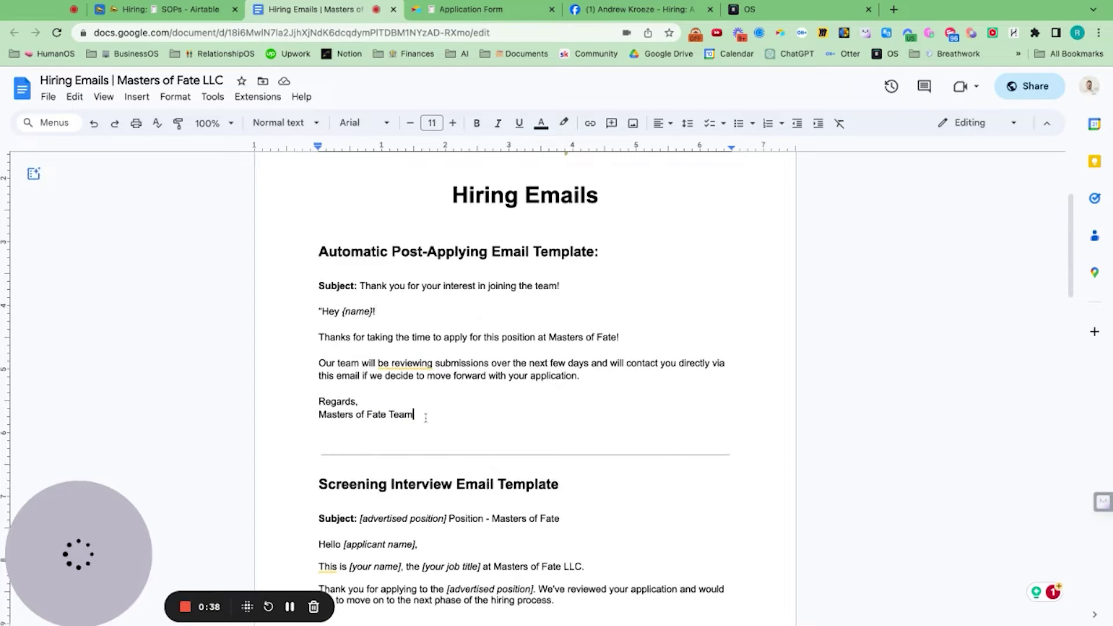
left_click_drag(424, 417, 321, 312)
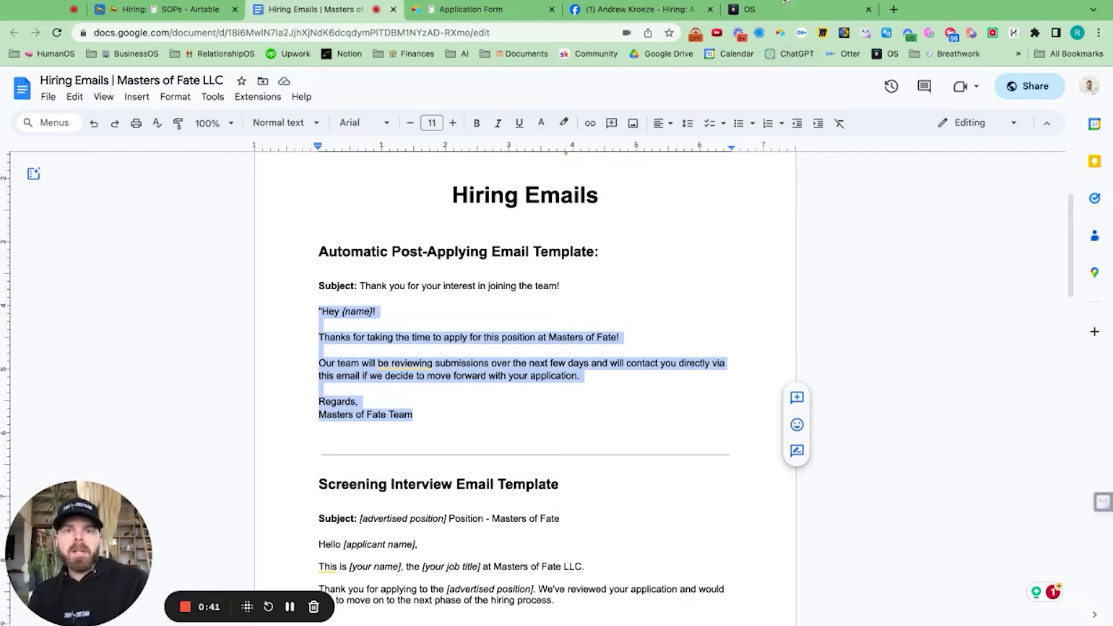
Step: Scroll through the Airtable application form
left_click(489, 17)
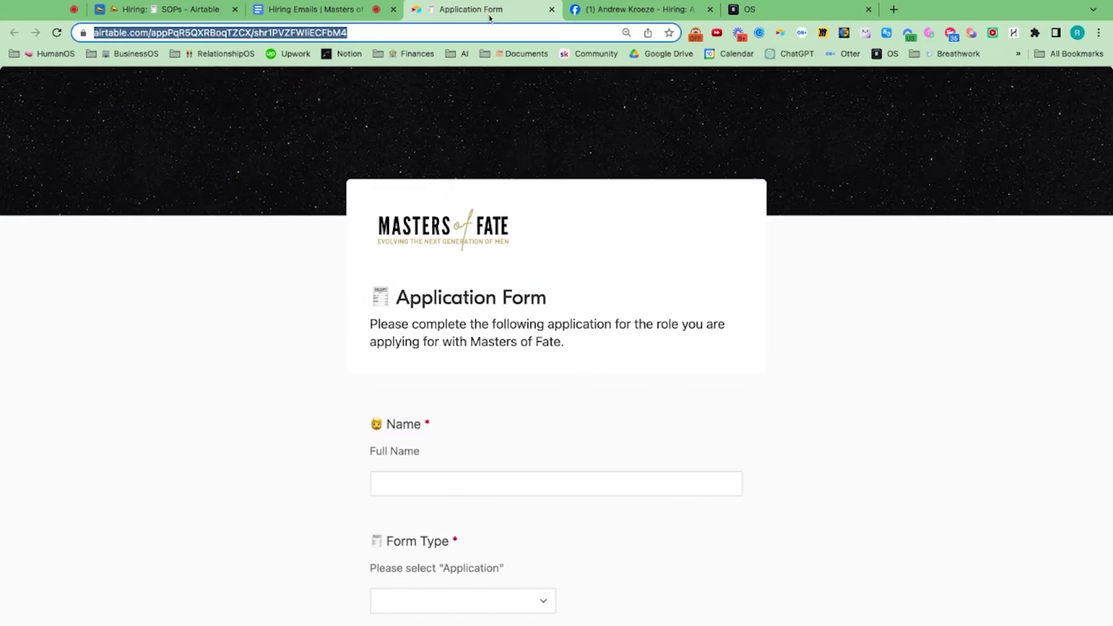
scroll(499, 320, "down", 8)
scroll(501, 323, "down", 15)
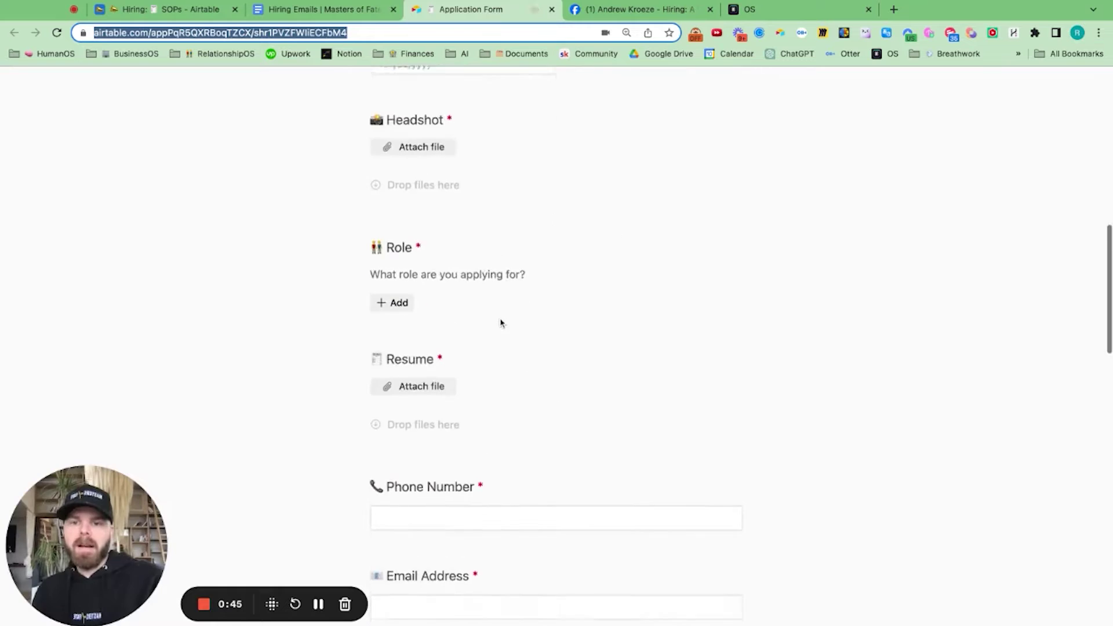
scroll(557, 348, "down", 4)
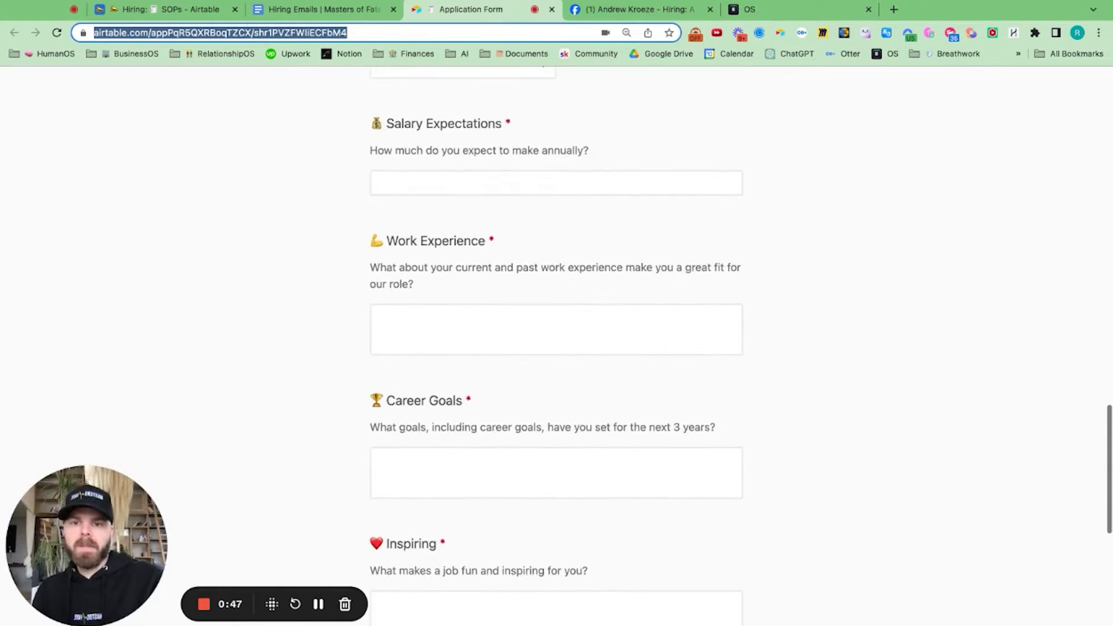
Step: Open Hiring > Candidates in the Airtable SOPs base and review the pipeline table
left_click(194, 11)
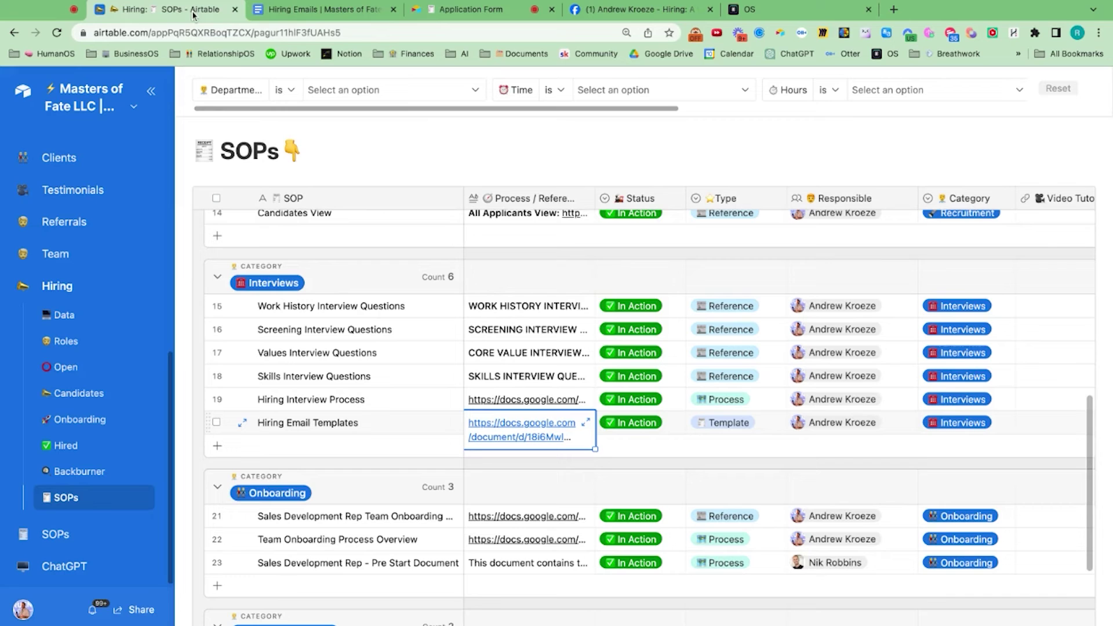
left_click(78, 394)
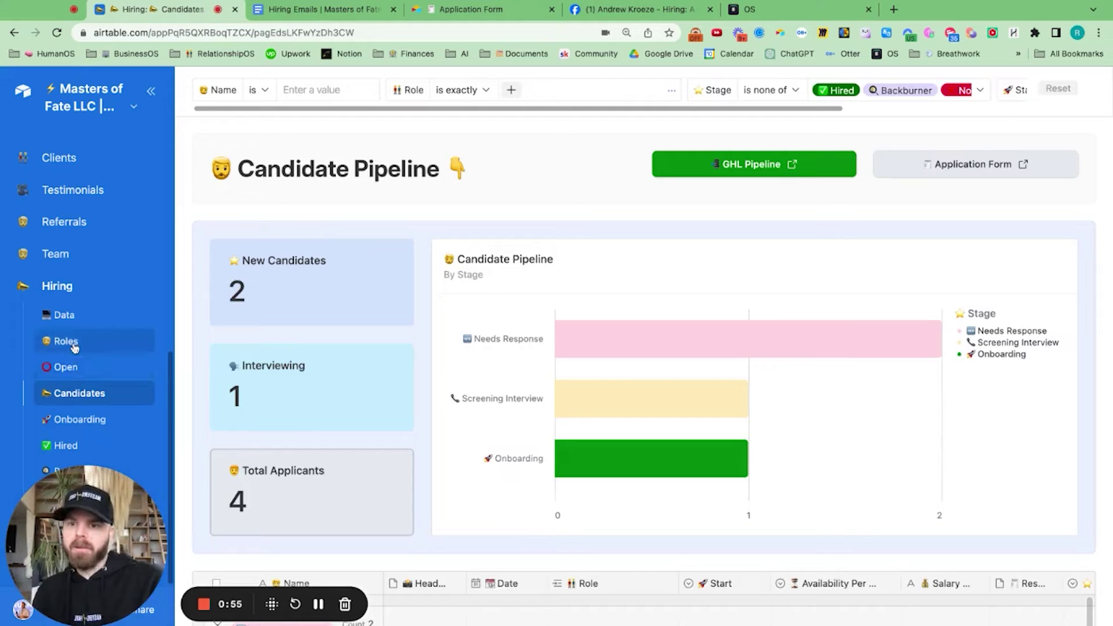
scroll(310, 340, "down", 5)
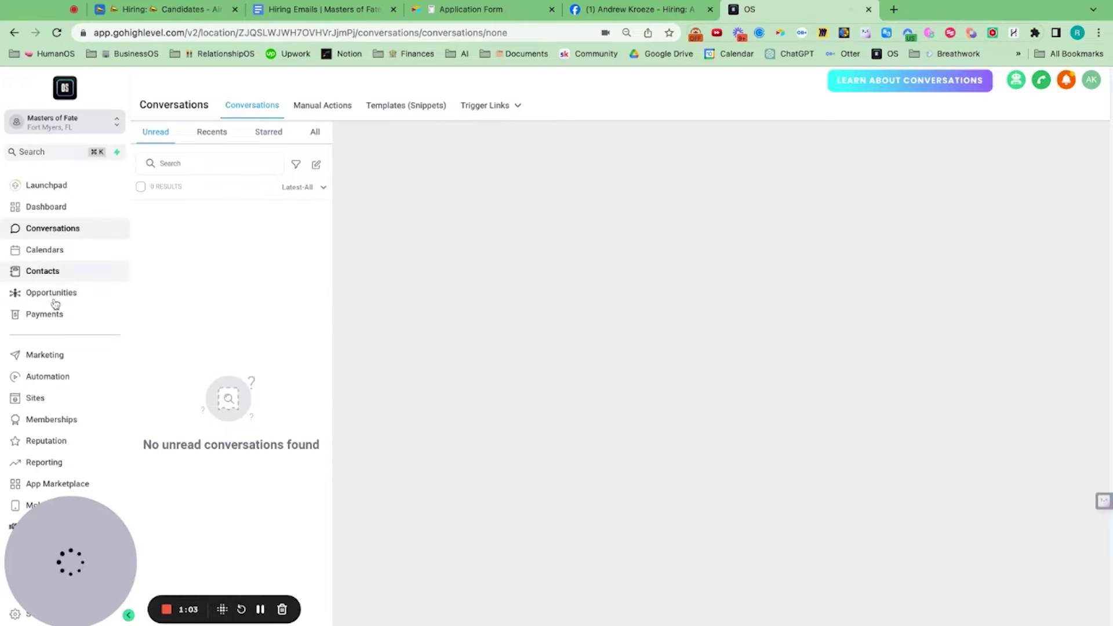
Step: Search GoHighLevel Contacts for the candidate's name, cross-checking the Airtable form and candidates list
left_click(42, 271)
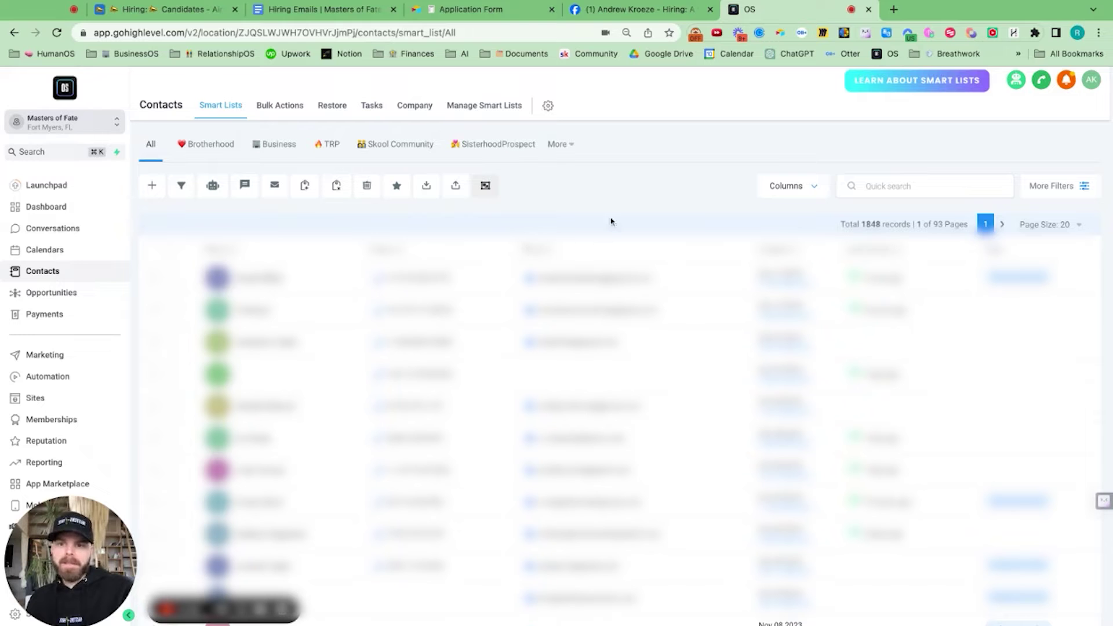
left_click(858, 186)
type("ric")
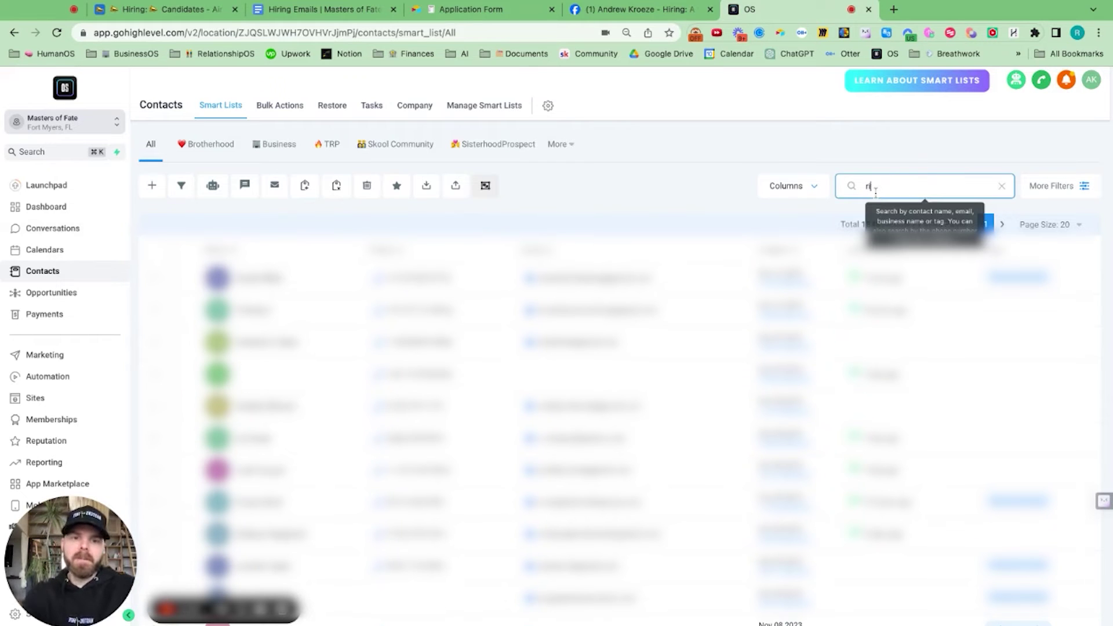
type("ardo")
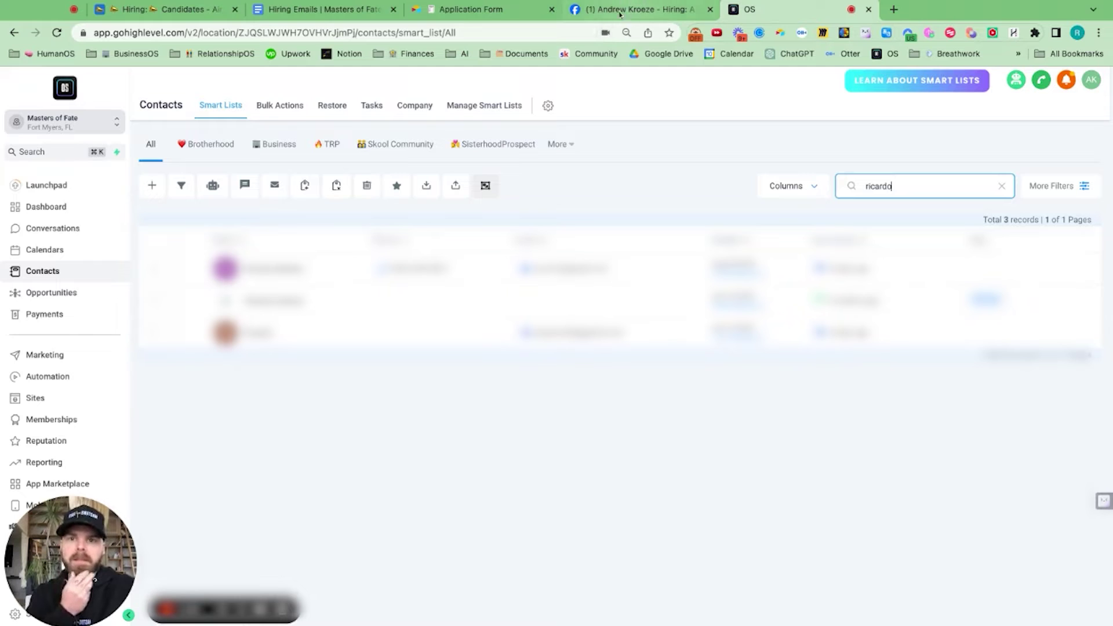
left_click(490, 9)
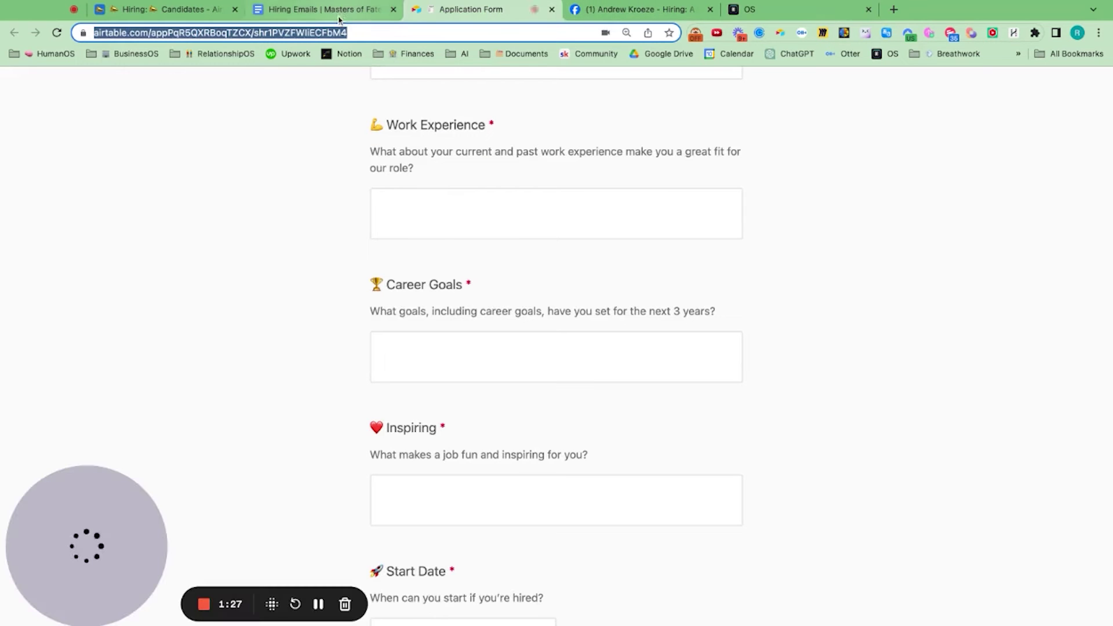
left_click(183, 10)
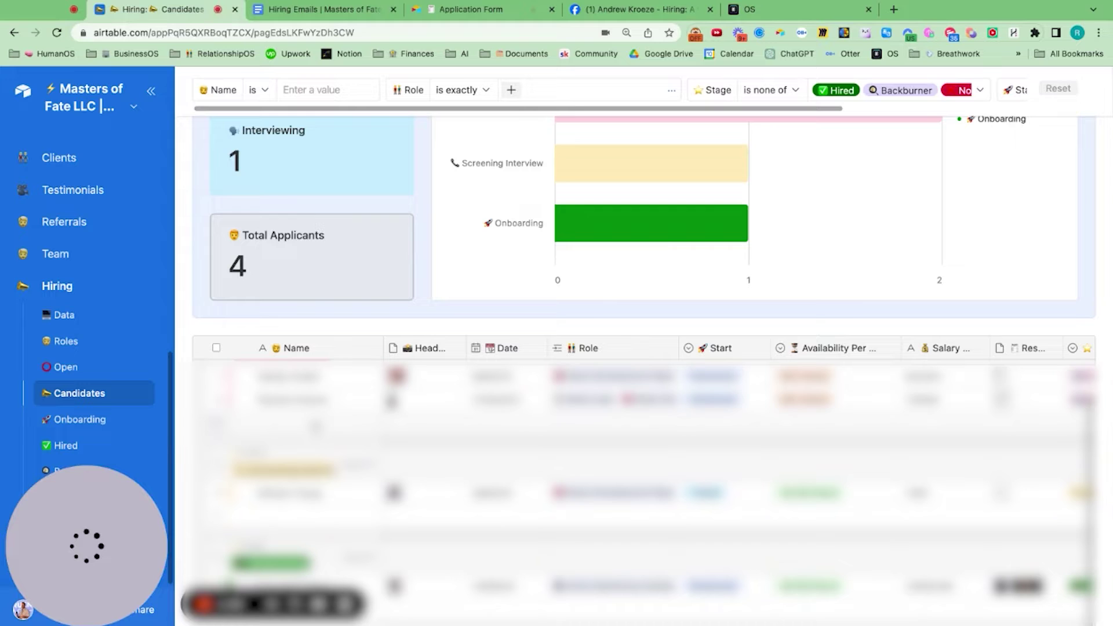
left_click(764, 8)
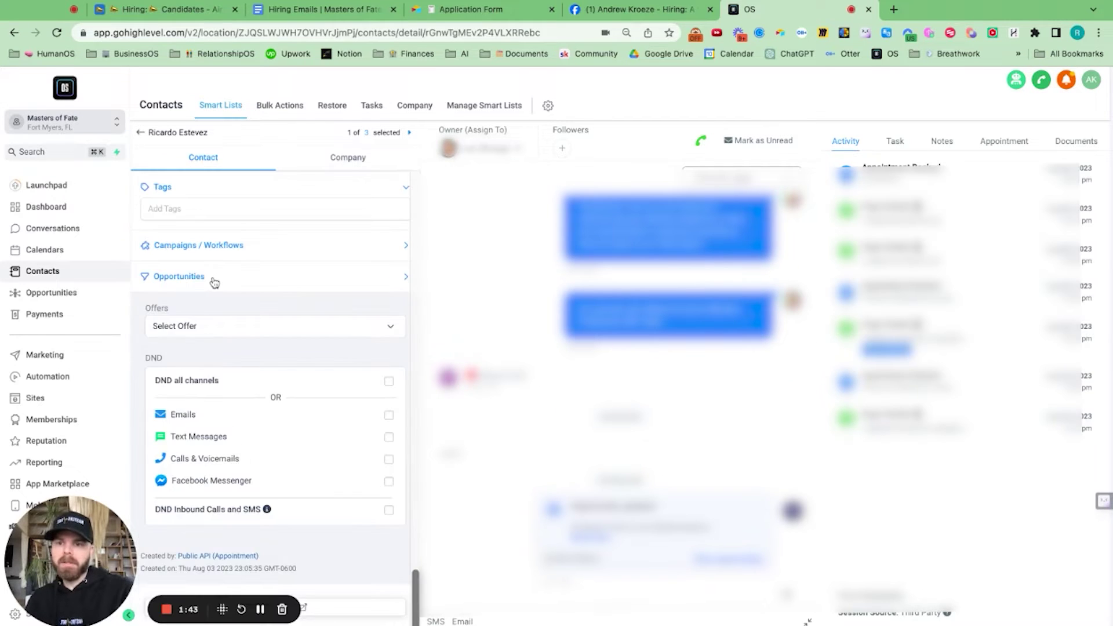
Step: From the contact's Opportunities section, create a Hiring Pipeline opportunity and close the editor
left_click(213, 284)
left_click(165, 318)
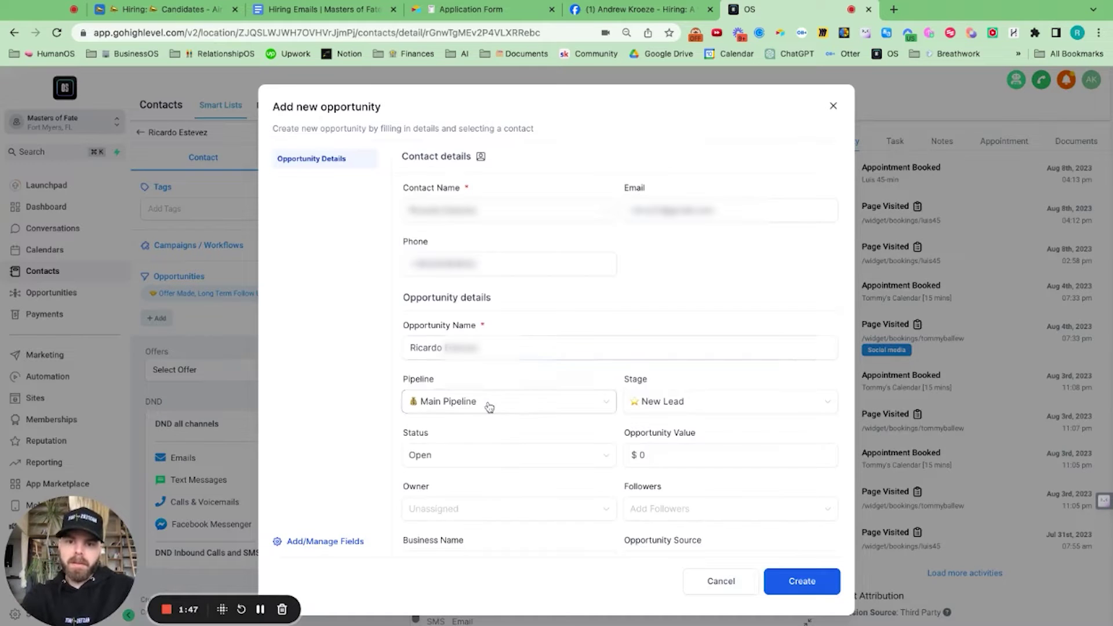
left_click(488, 406)
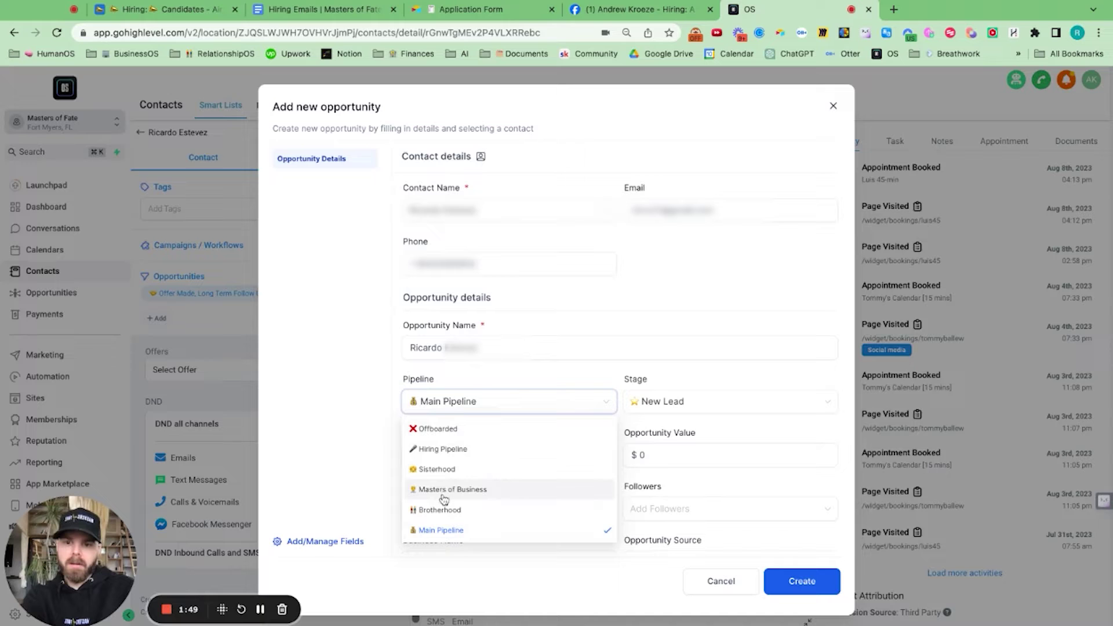
left_click(450, 449)
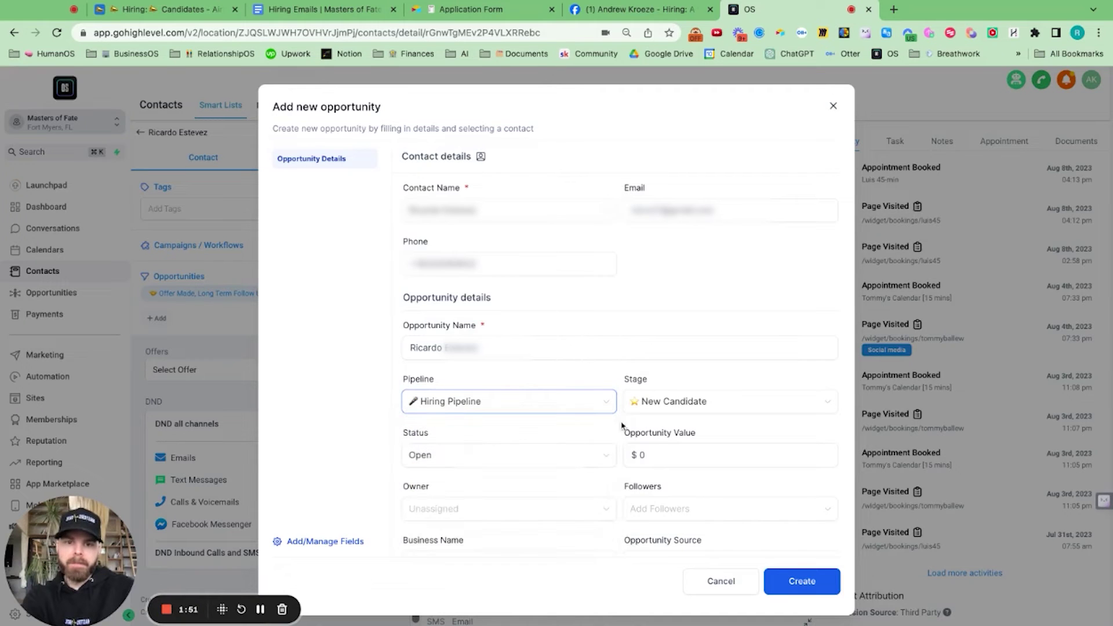
left_click(804, 579)
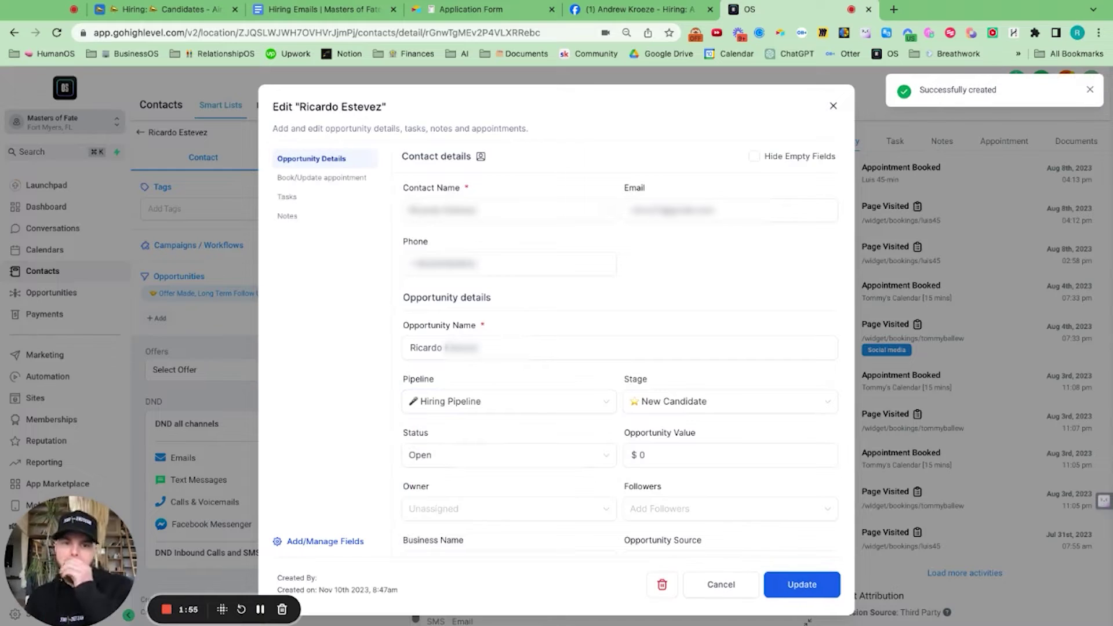
left_click(833, 107)
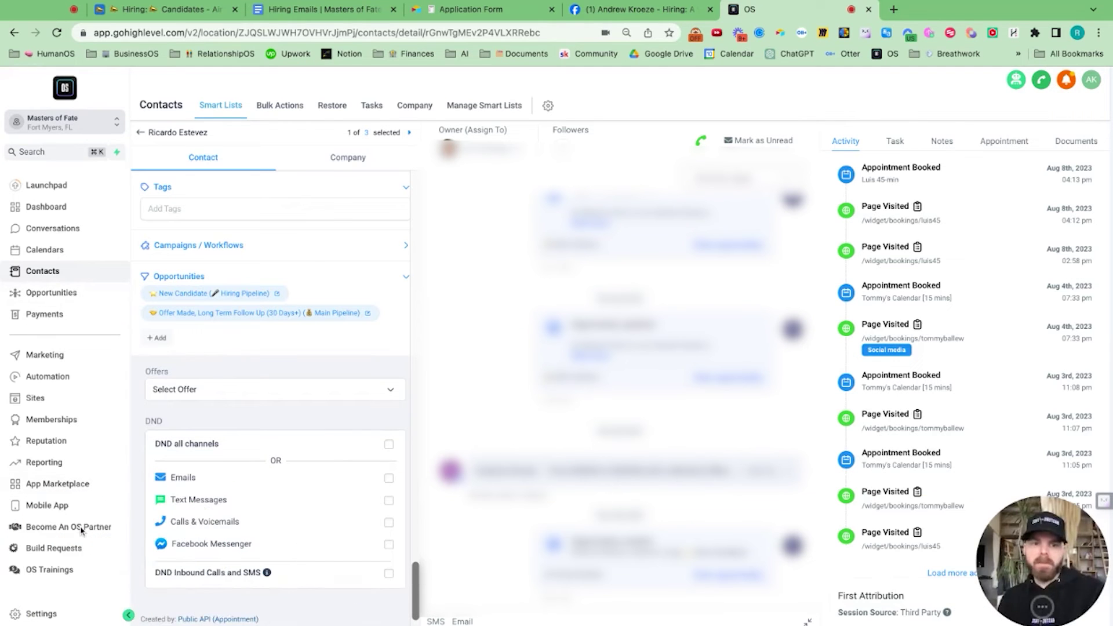
Step: Switch the Opportunities board to Hiring Pipeline and open the first New Candidate's contact
left_click(141, 132)
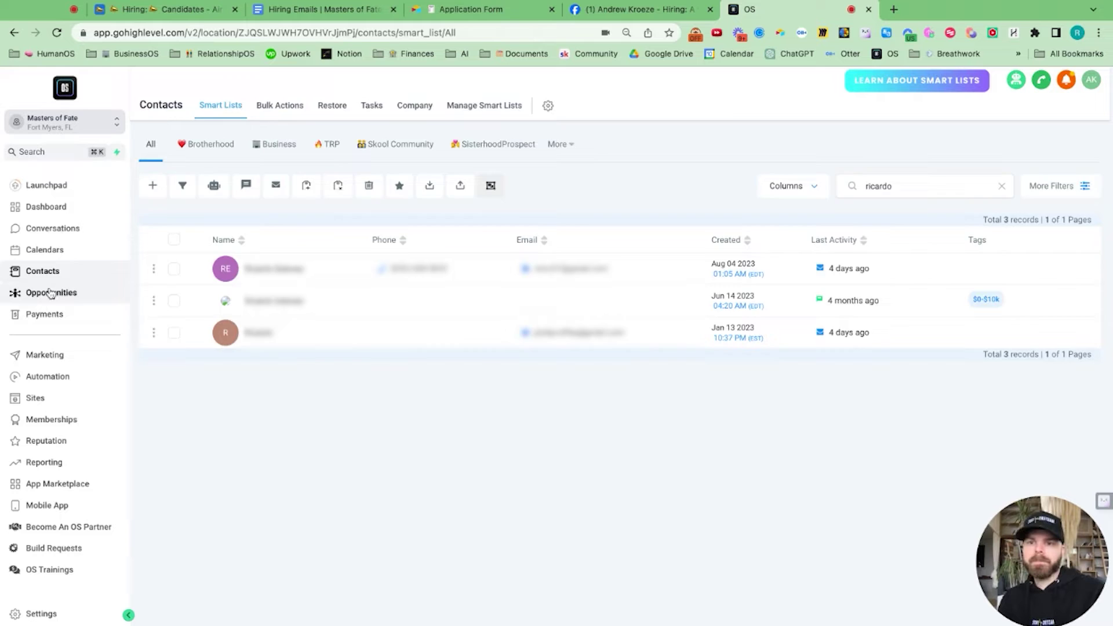
left_click(51, 293)
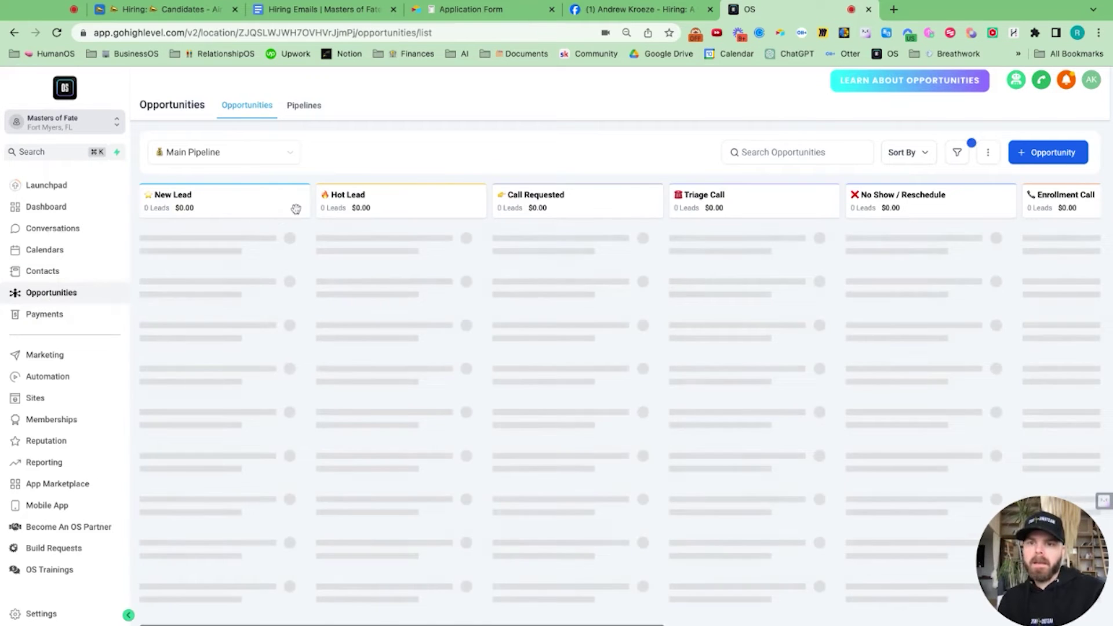
left_click(284, 155)
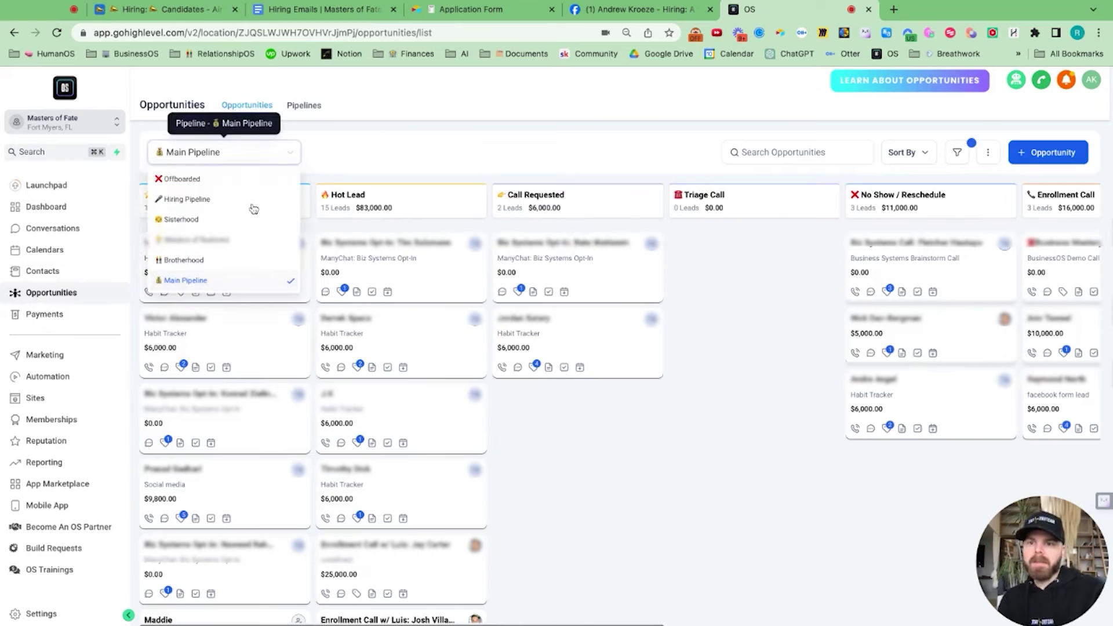
left_click(216, 200)
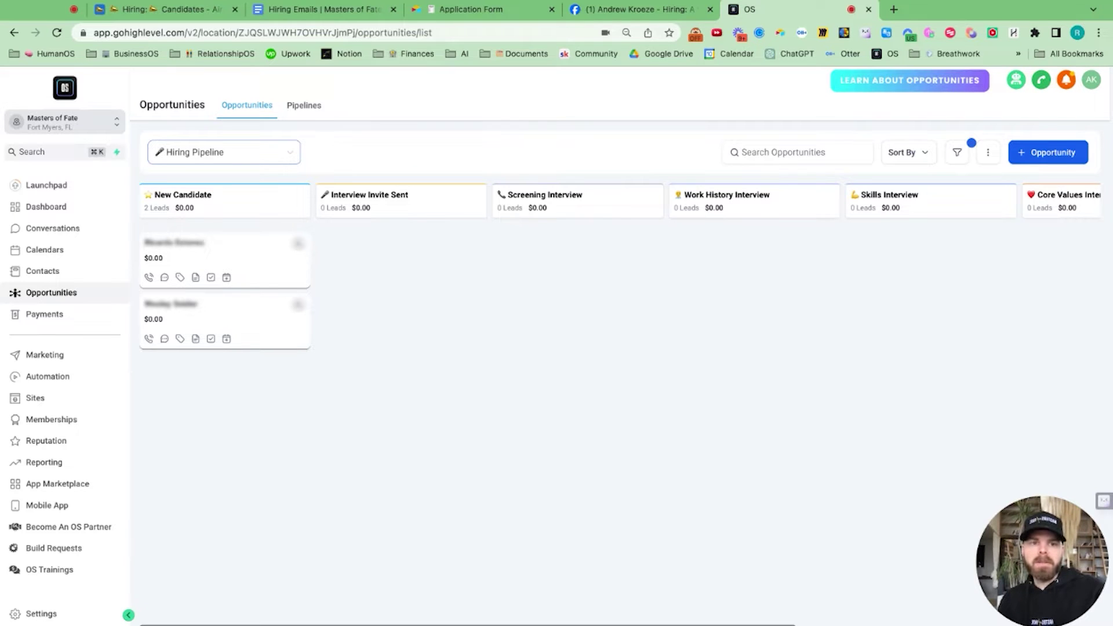
scroll(197, 229, "right", 8)
scroll(197, 230, "left", 8)
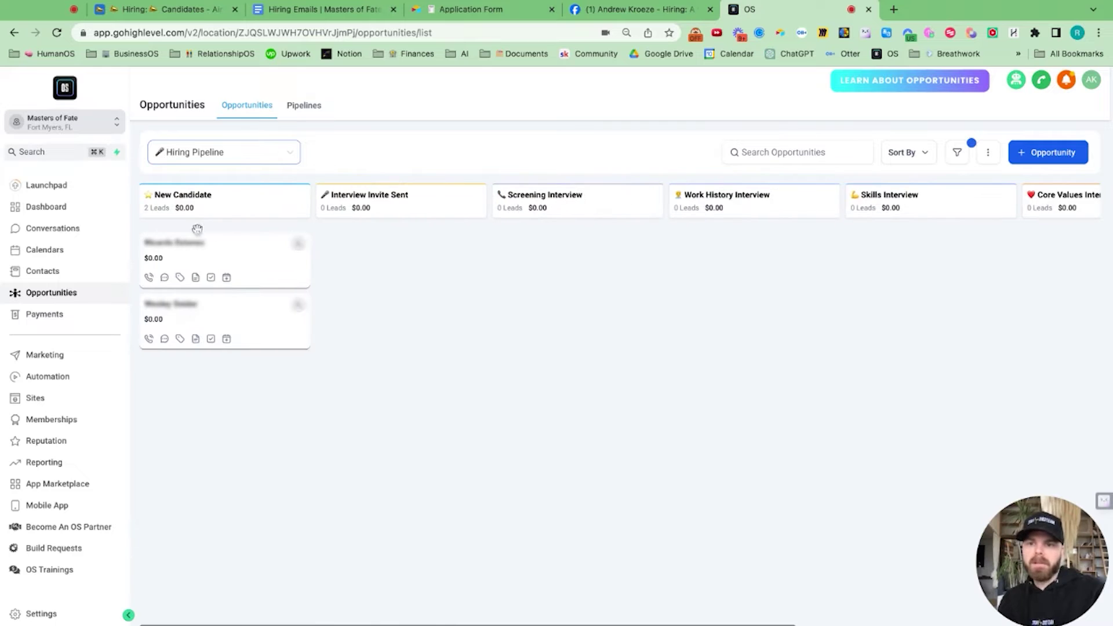
left_click(186, 248)
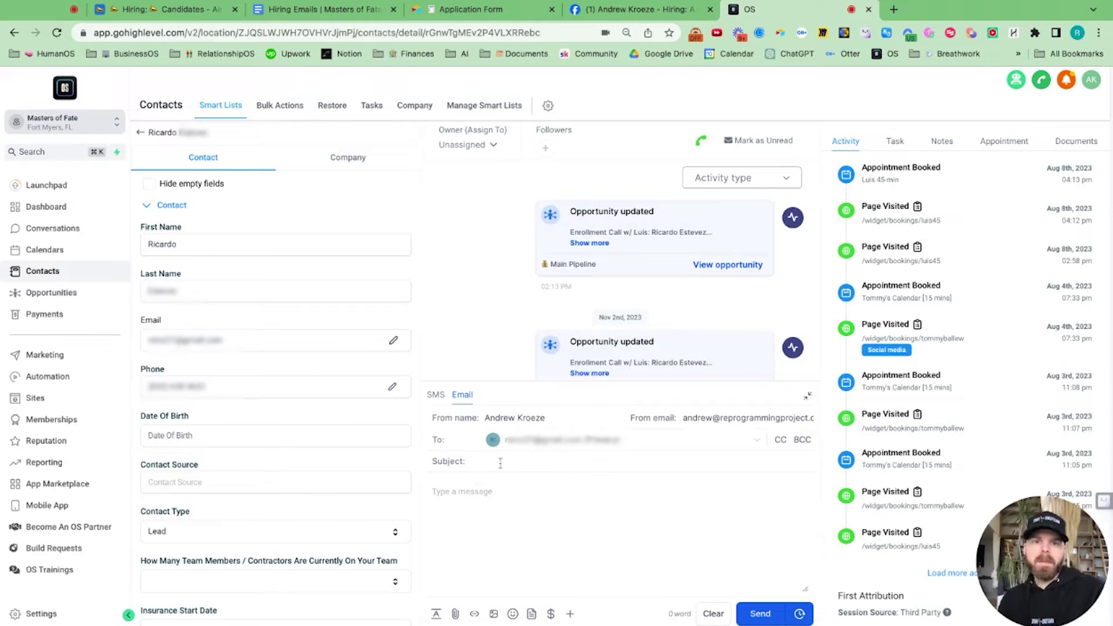
Step: Paste the template into the email body, removing blank lines and {name} so it greets 'Hey!'
key("super+v")
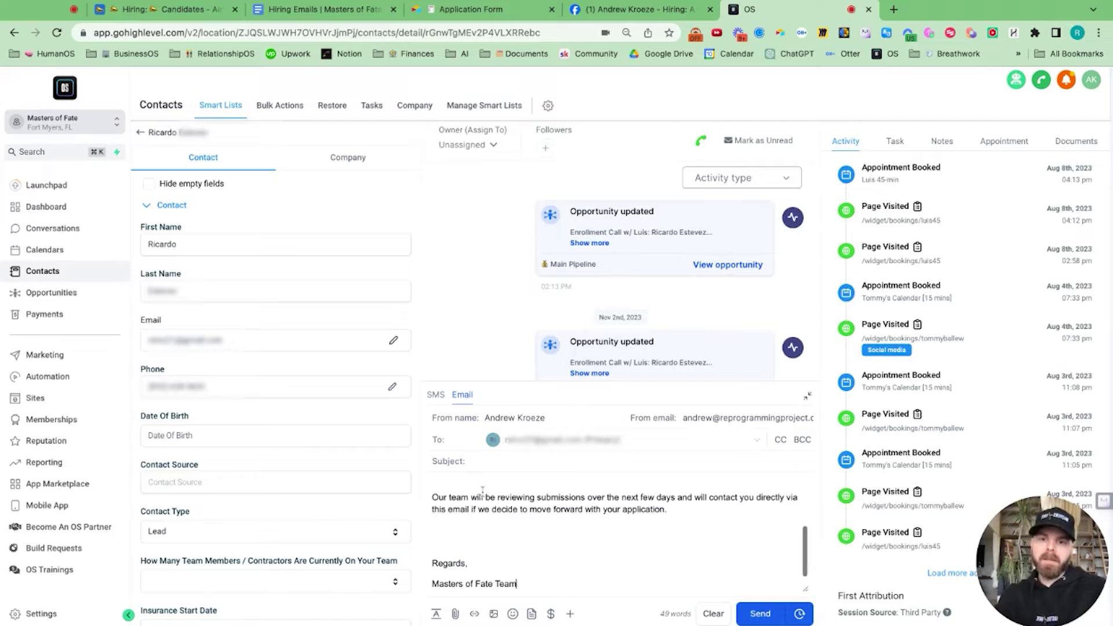
key("BackSpace")
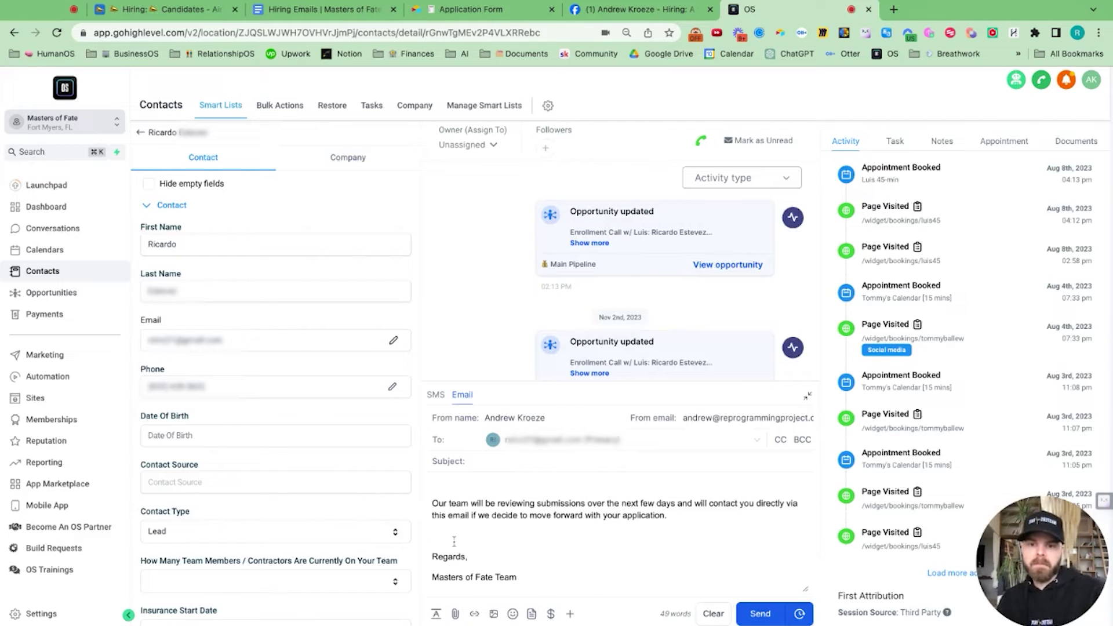
scroll(454, 541, "up", 3)
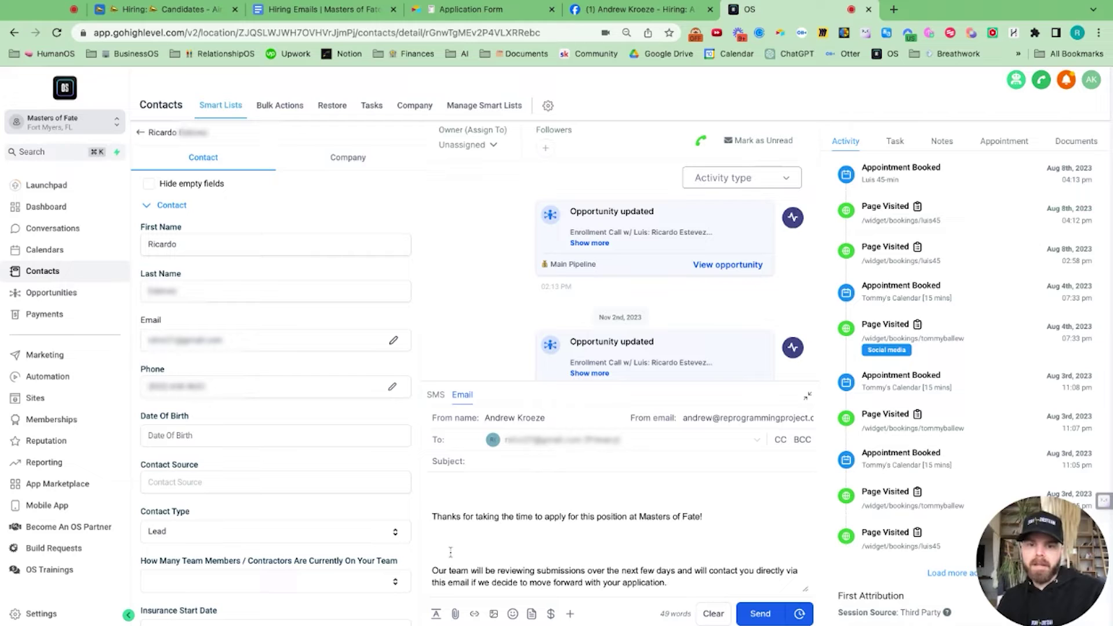
key("BackSpace")
scroll(452, 540, "up", 2)
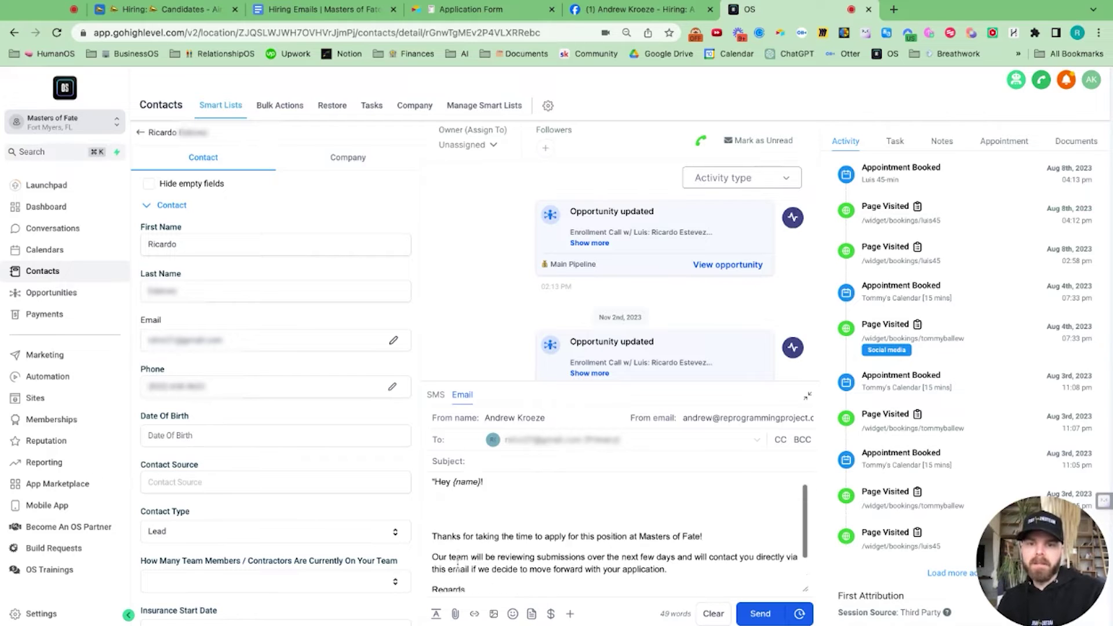
left_click(454, 528)
key("BackSpace")
key("BackSpace")
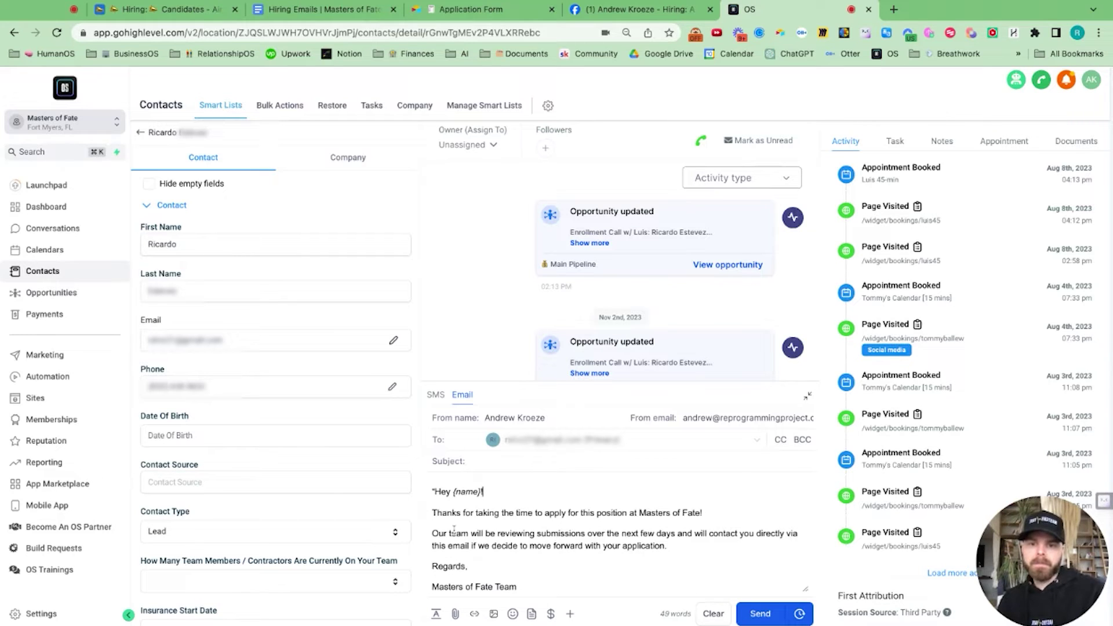
left_click(436, 491)
key("BackSpace")
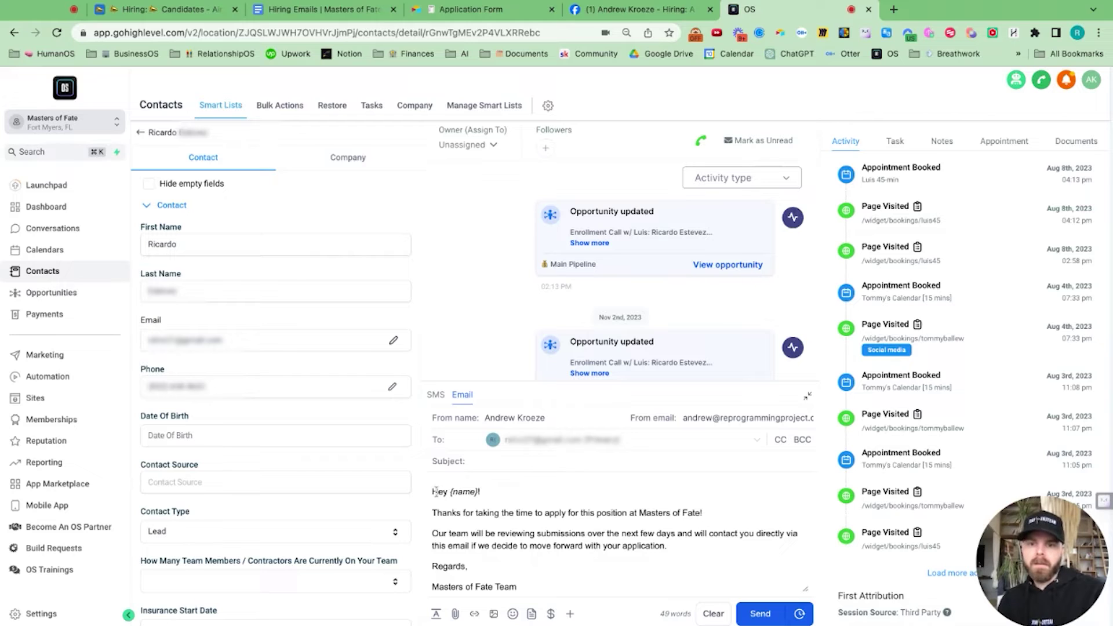
key("shift+Left")
key("shift+Left")
key("shift+Left")
key("shift+Left")
key("shift+Left")
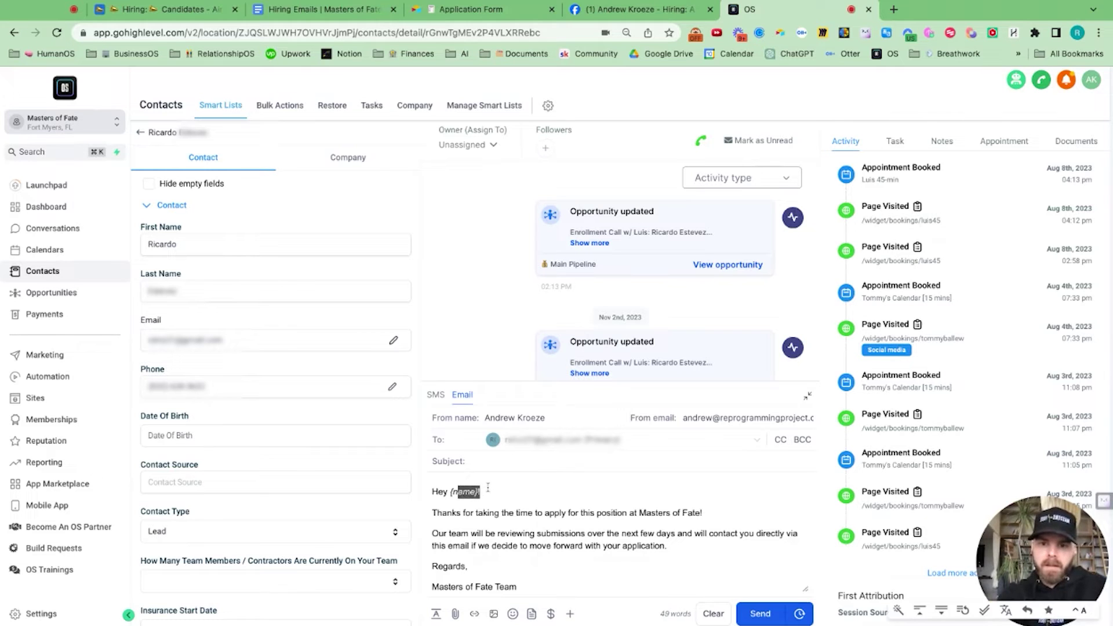
key("BackSpace")
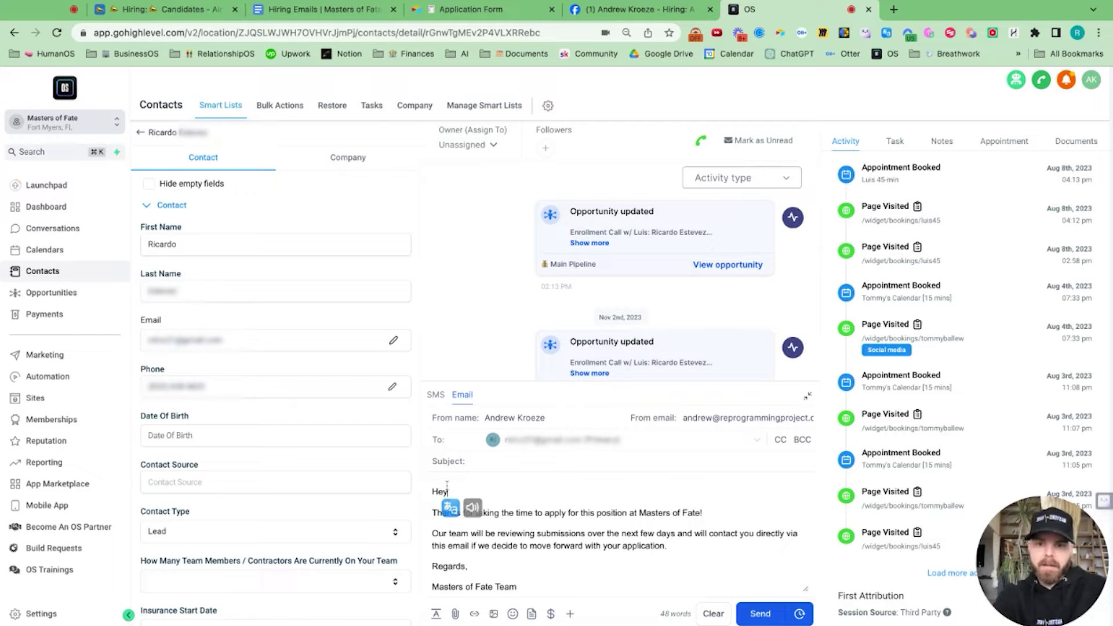
key("BackSpace")
scroll(477, 572, "down", 1)
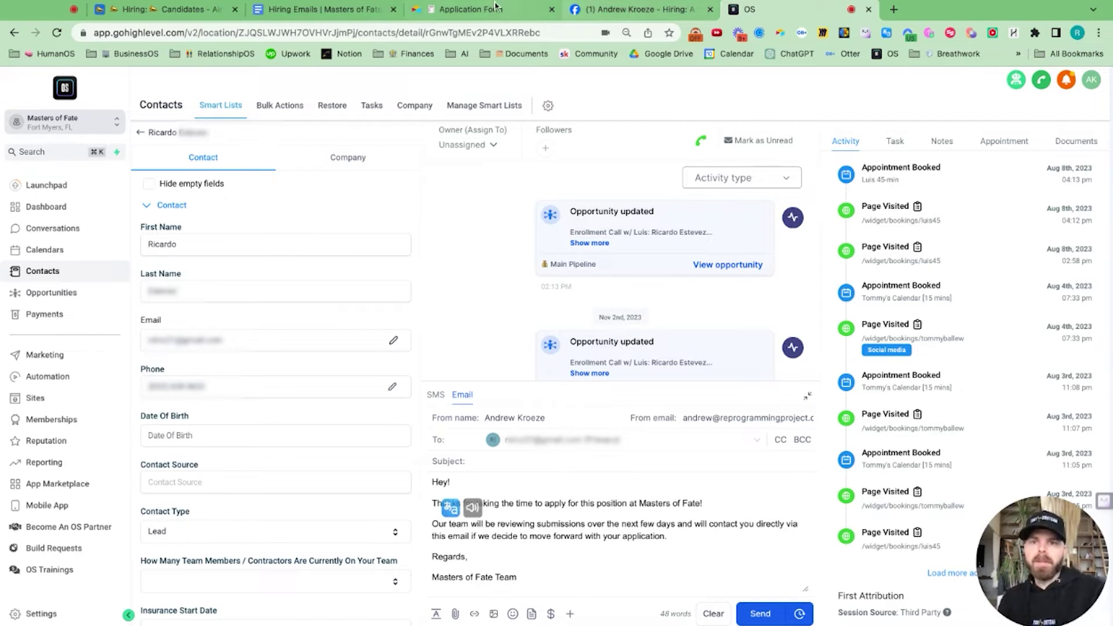
Step: Add the subject 'Thank you for your interest in joining the team!' and send the email
left_click(354, 9)
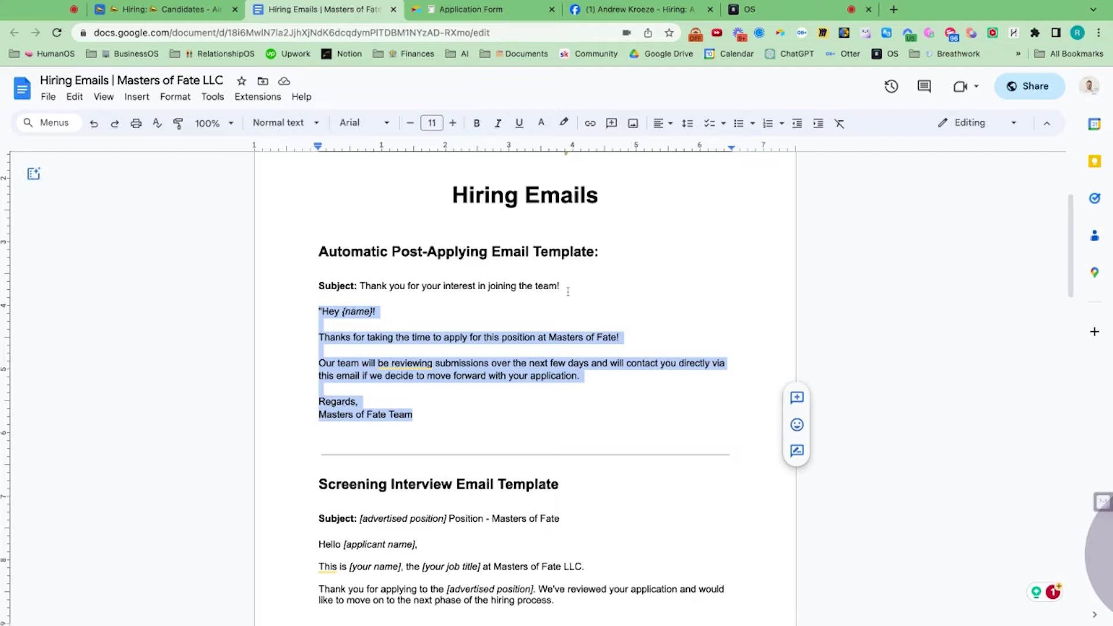
left_click_drag(566, 287, 371, 286)
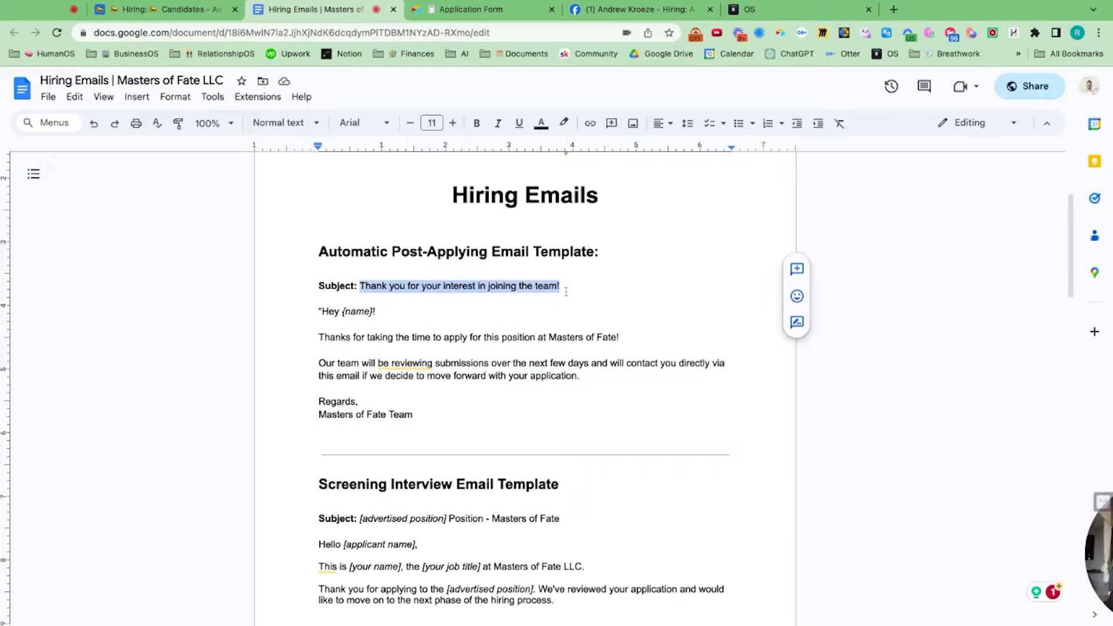
left_click(800, 9)
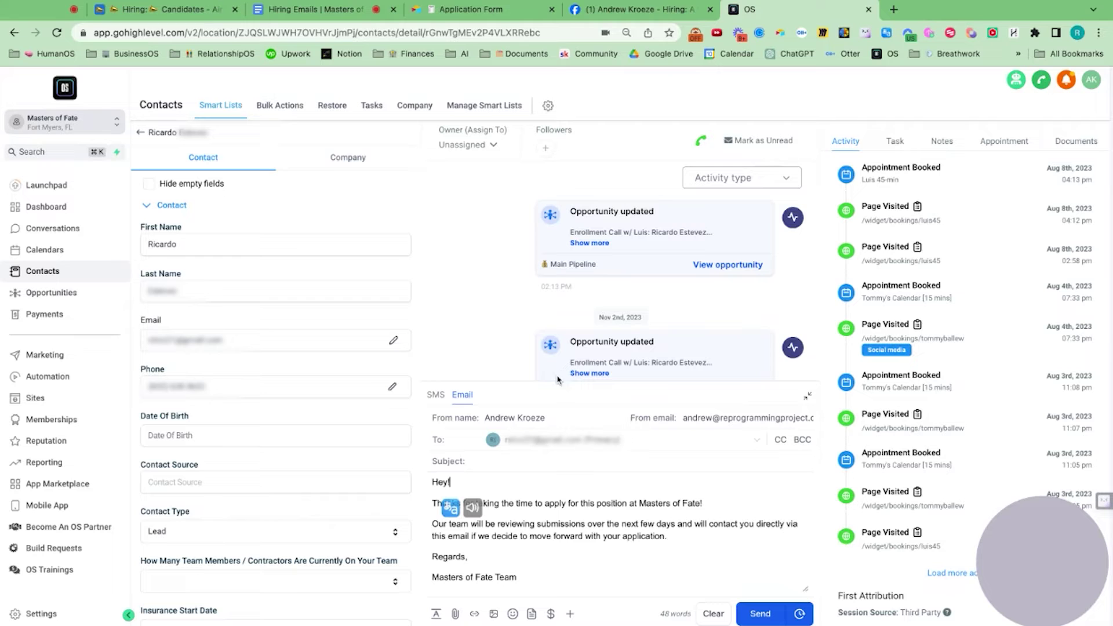
left_click(505, 464)
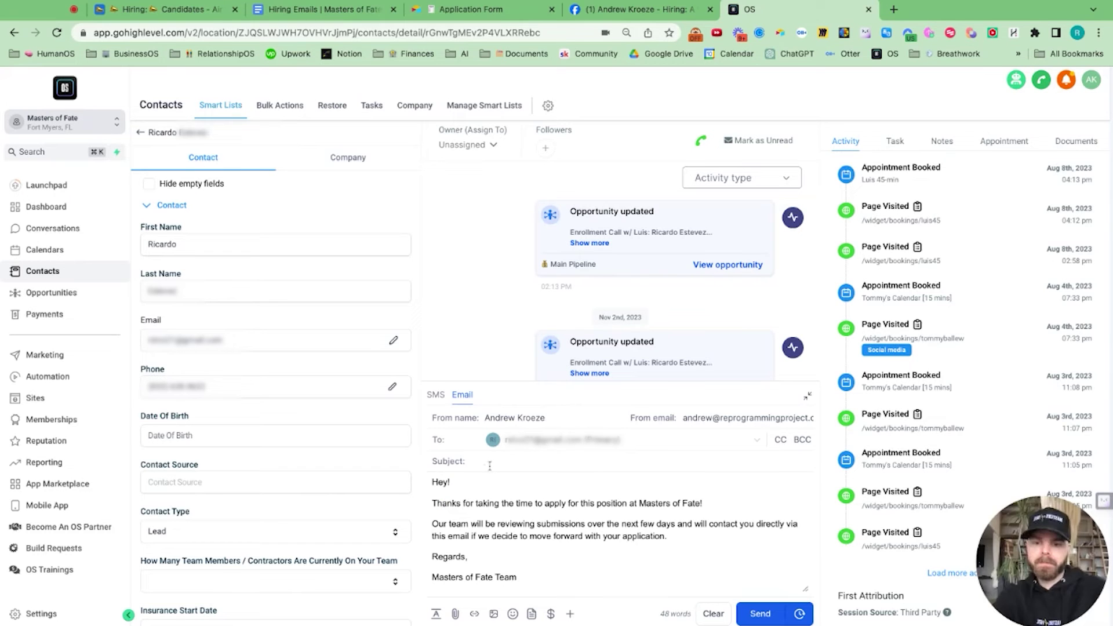
type("Thank you for your interest in joining the team!")
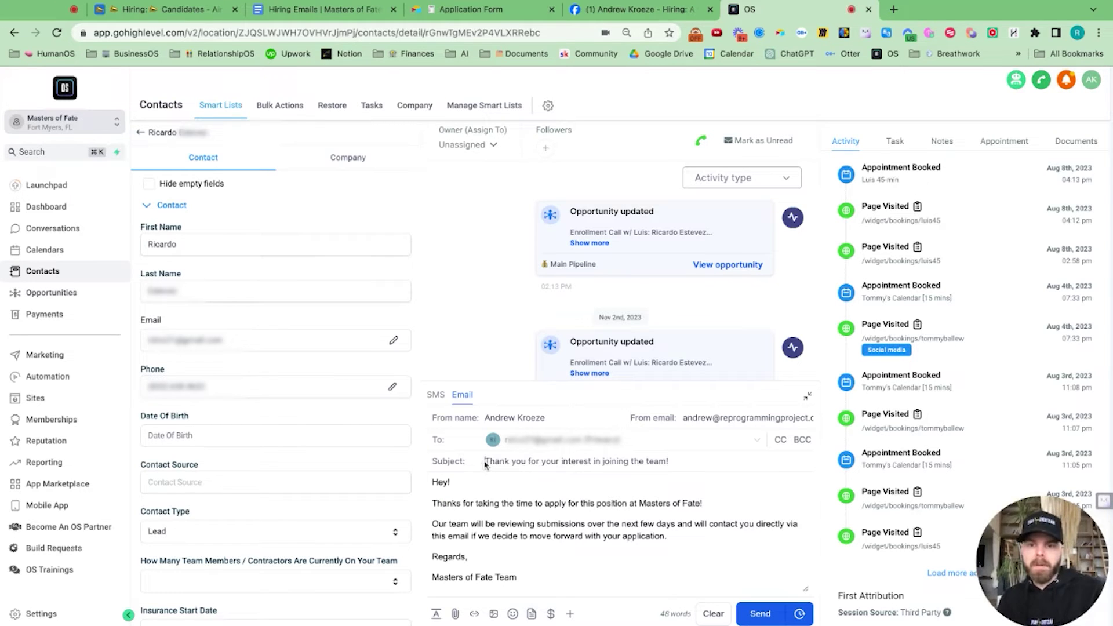
left_click(765, 618)
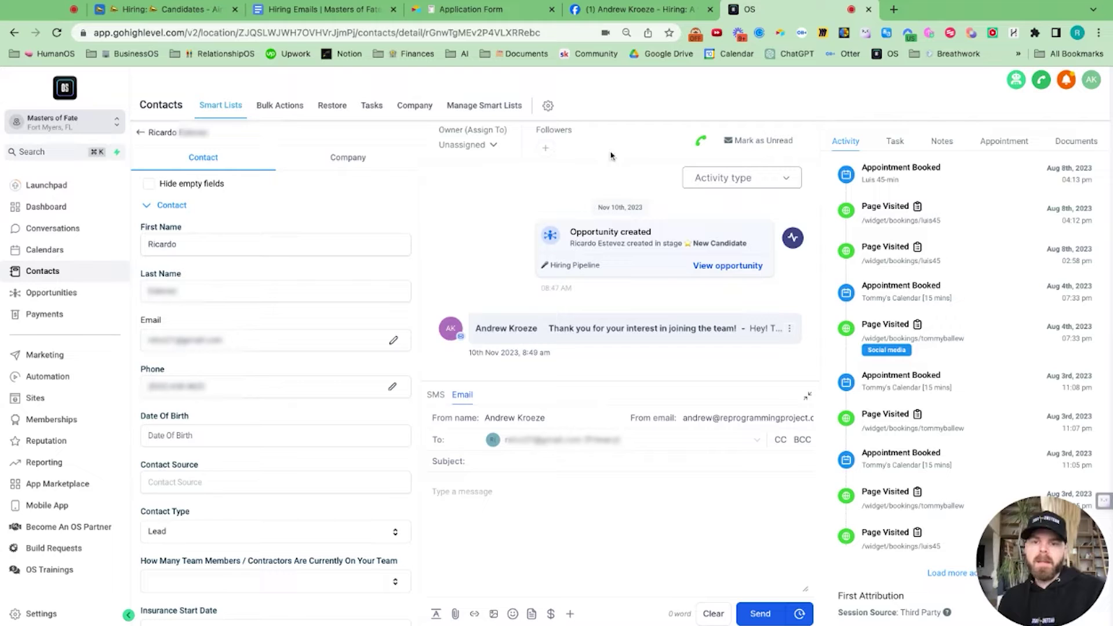
Step: Copy the thank-you template body through the sign-off from the Hiring Emails document
left_click(629, 9)
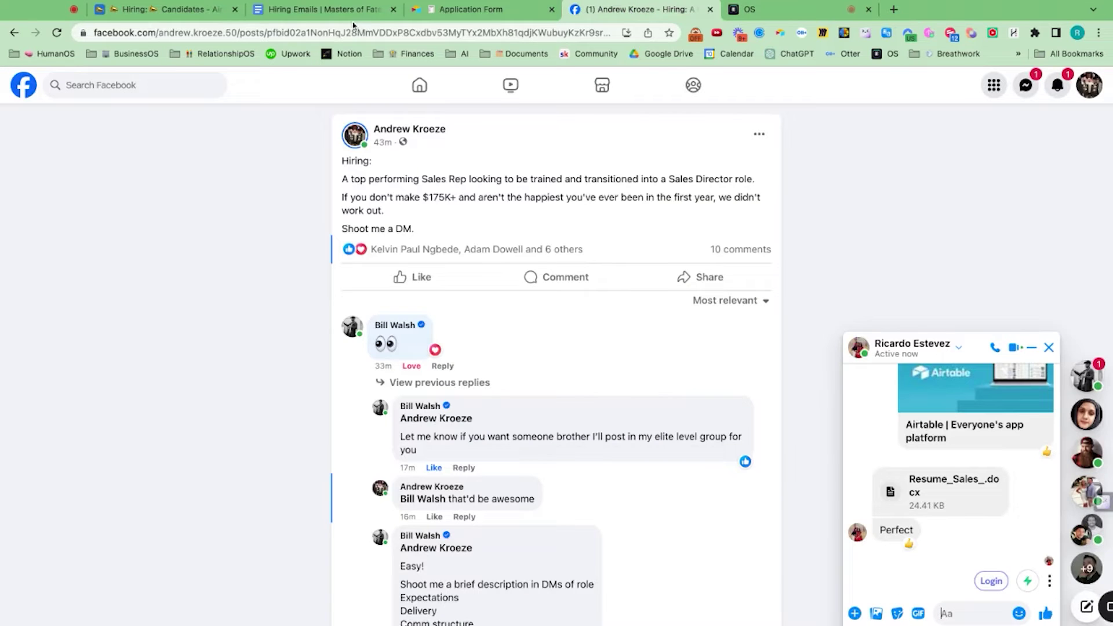
left_click(348, 9)
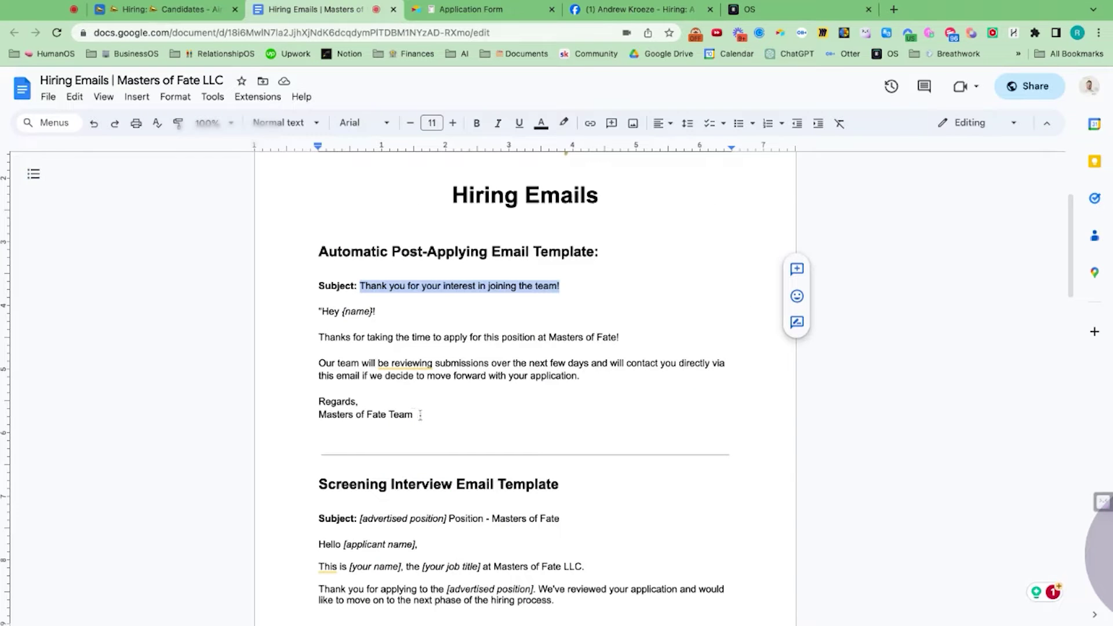
left_click(414, 414)
key("alt+shift+Up")
key("alt+shift+Up")
key("alt+shift+Up")
key("alt+shift+Up")
key("alt+shift+Up")
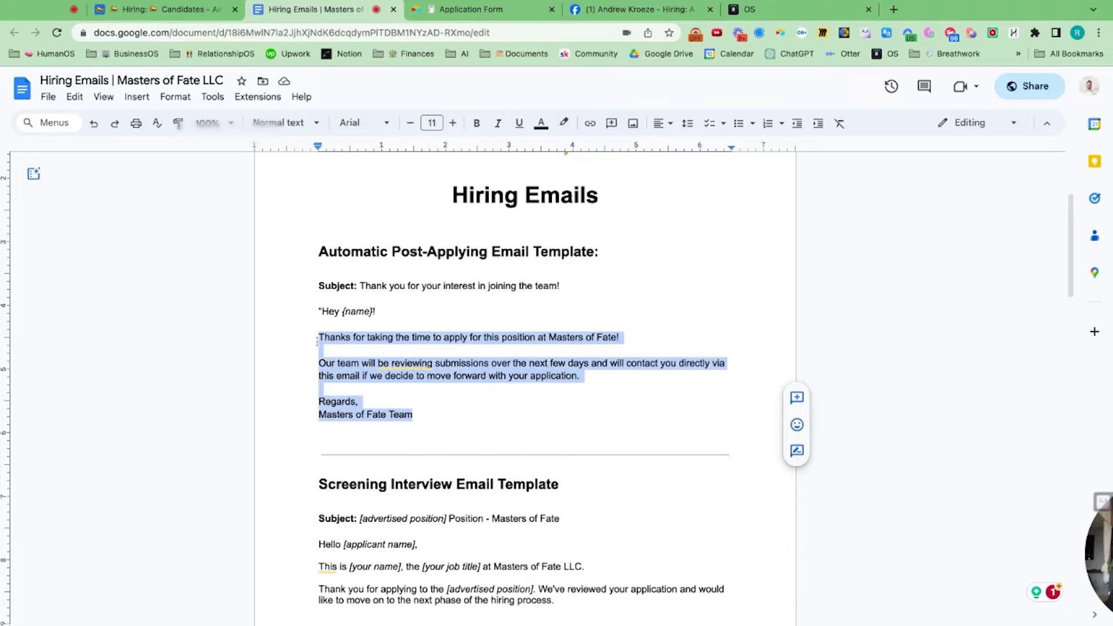
Step: Text the thank-you message to the candidate by SMS, then return to the Hiring Pipeline board
left_click(796, 11)
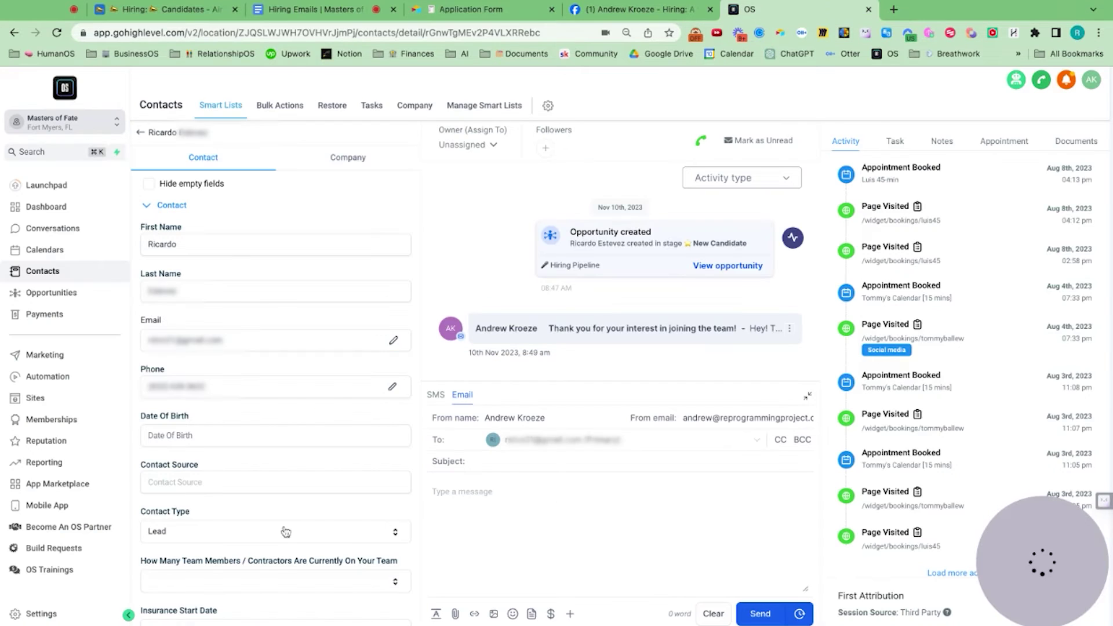
left_click(436, 395)
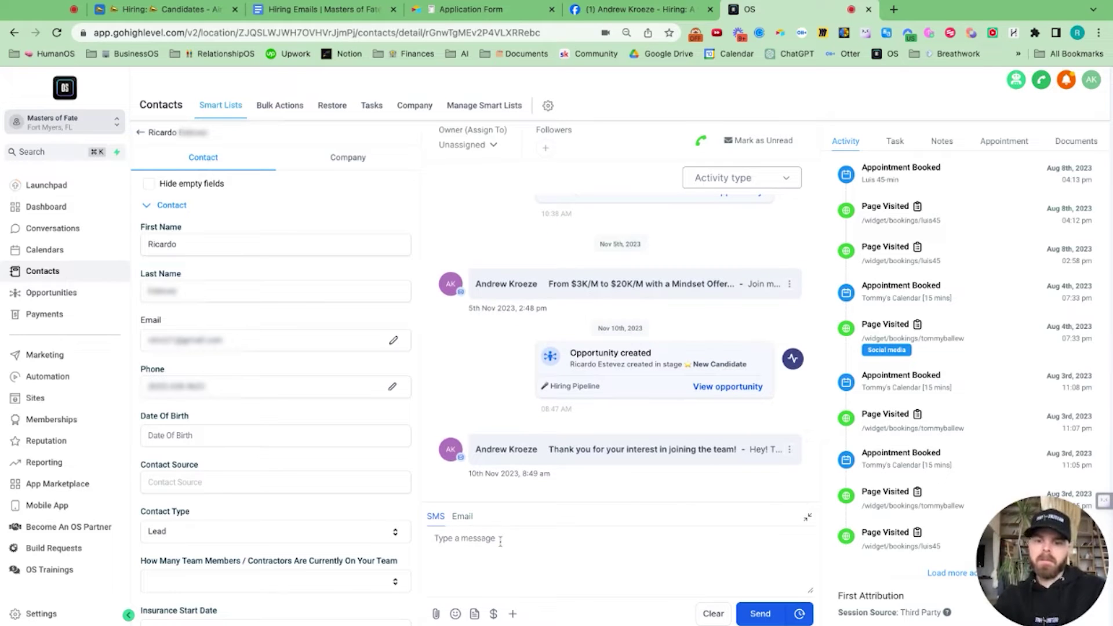
key("super+v")
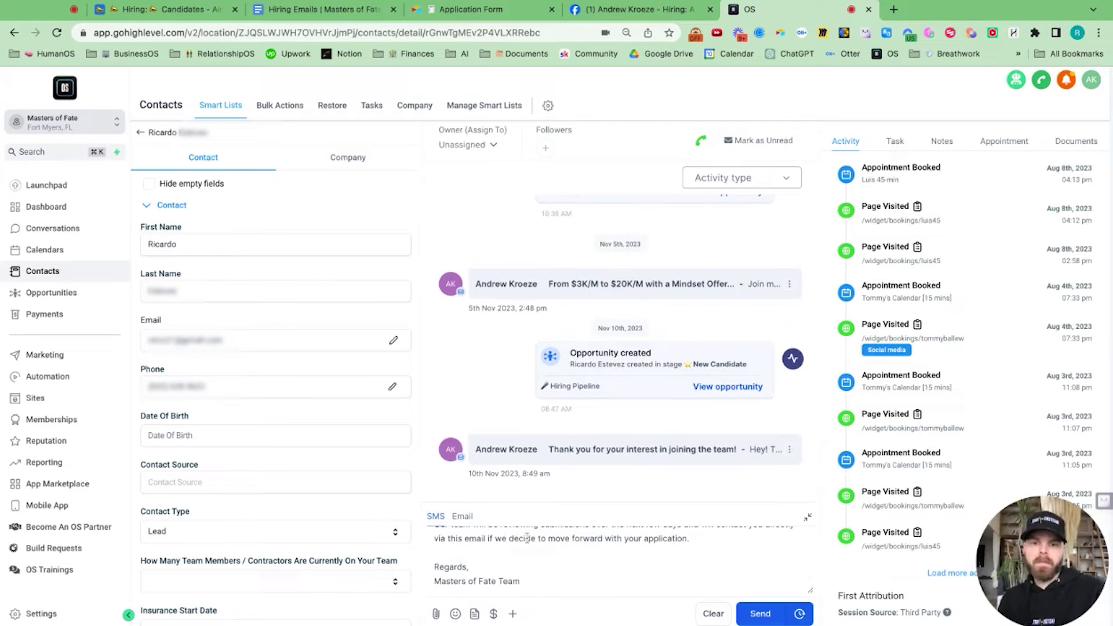
scroll(527, 538, "up", 2)
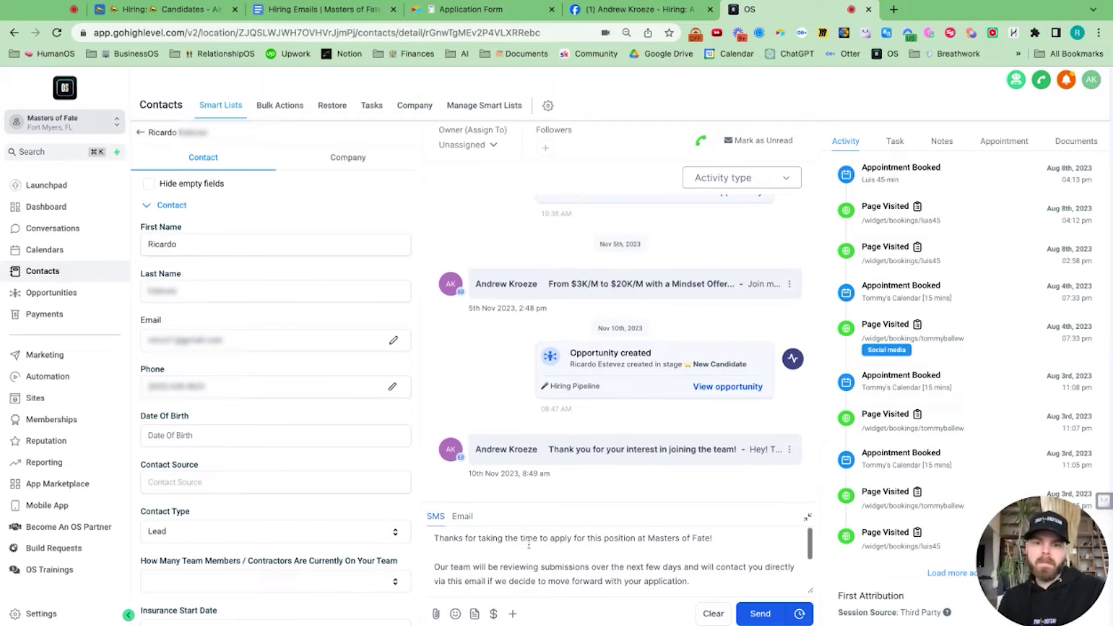
left_click(748, 612)
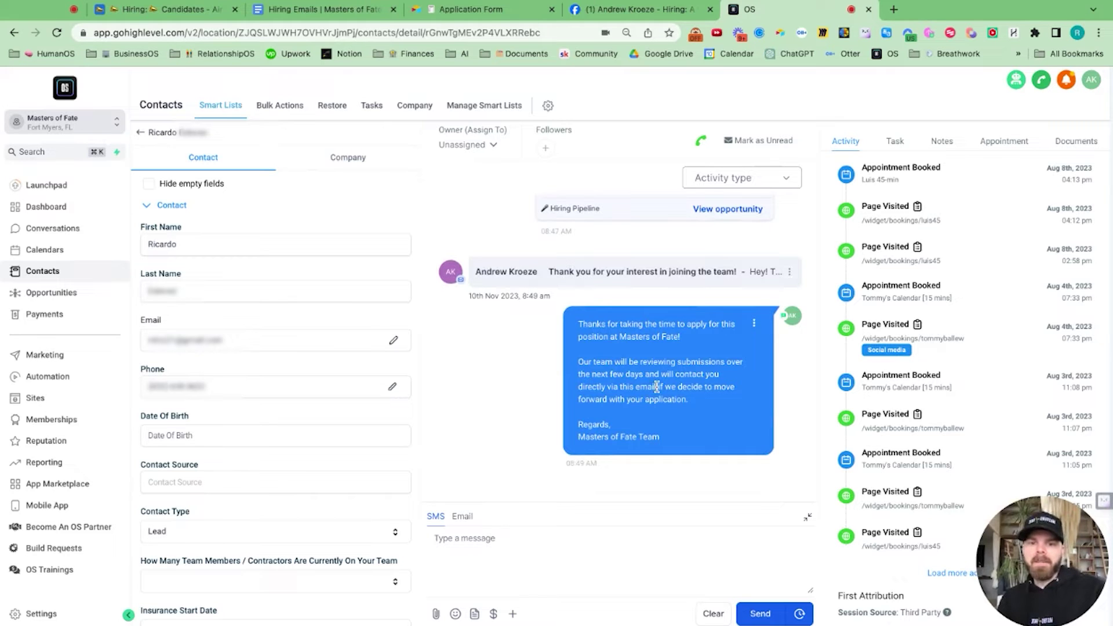
left_click_drag(657, 387, 600, 388)
scroll(586, 357, "up", 5)
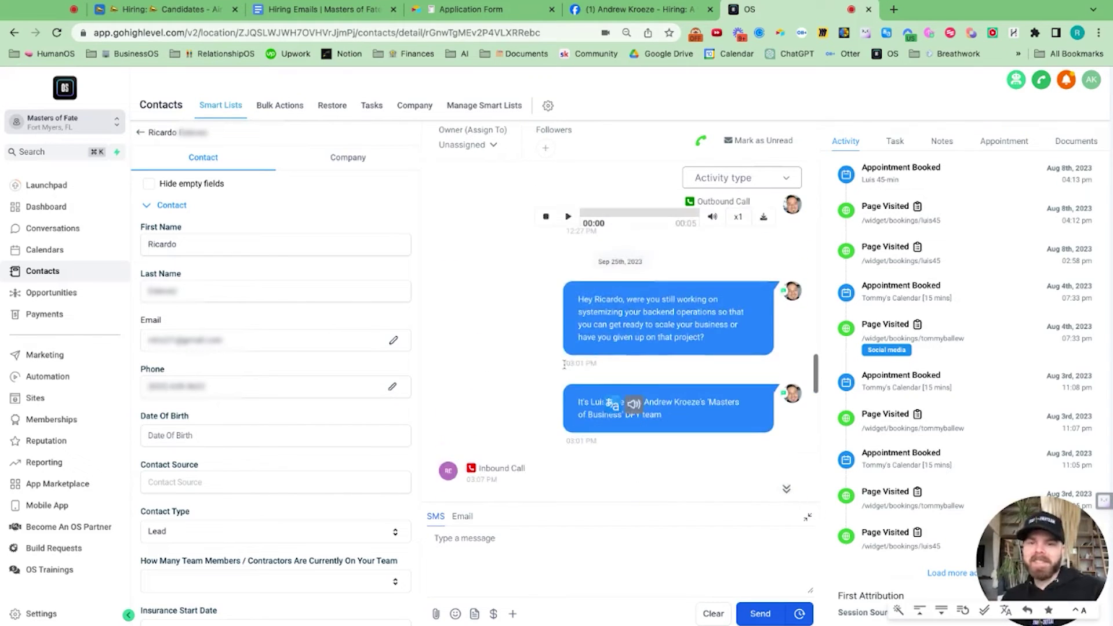
scroll(586, 359, "down", 5)
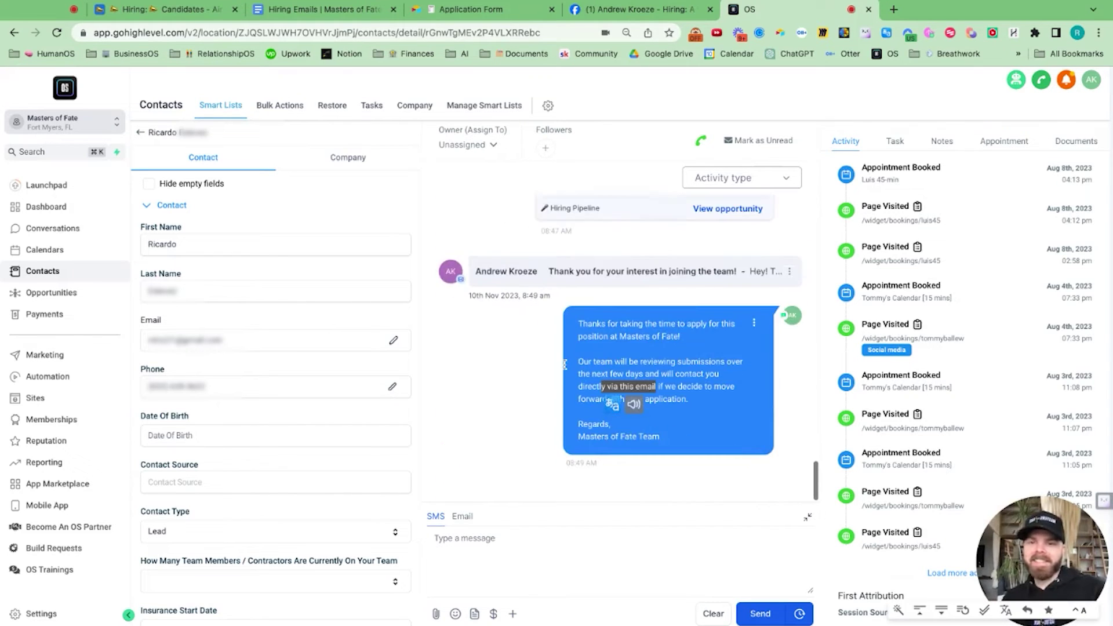
left_click(142, 135)
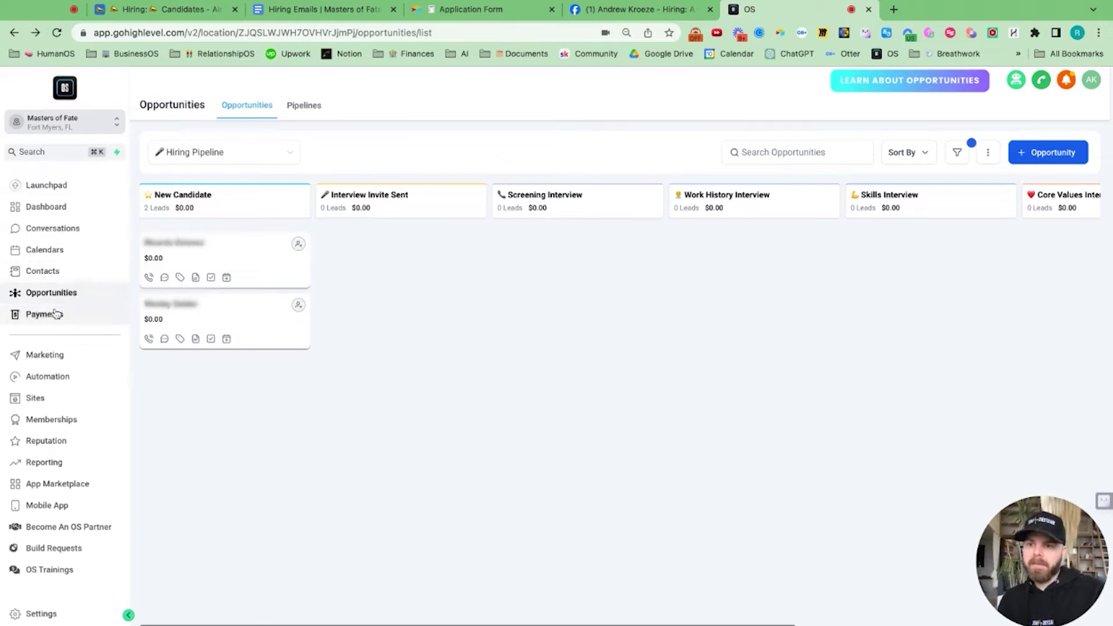
Step: Go to Marketing > Templates (Snippets) and open the Add Template (Snippet) menu
left_click(45, 355)
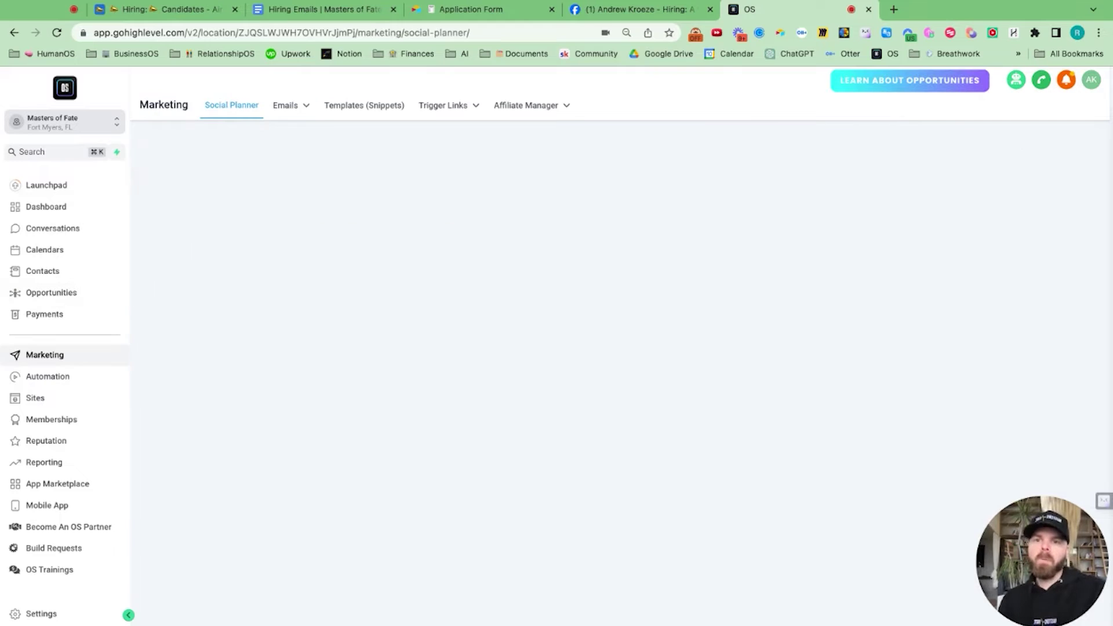
left_click(371, 108)
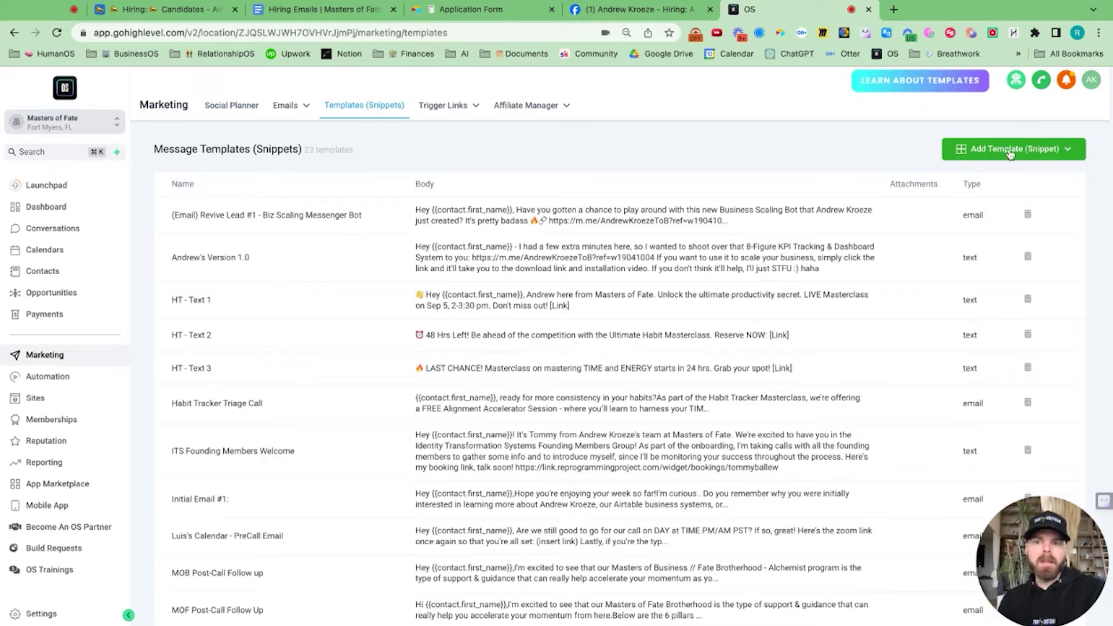
left_click(1018, 154)
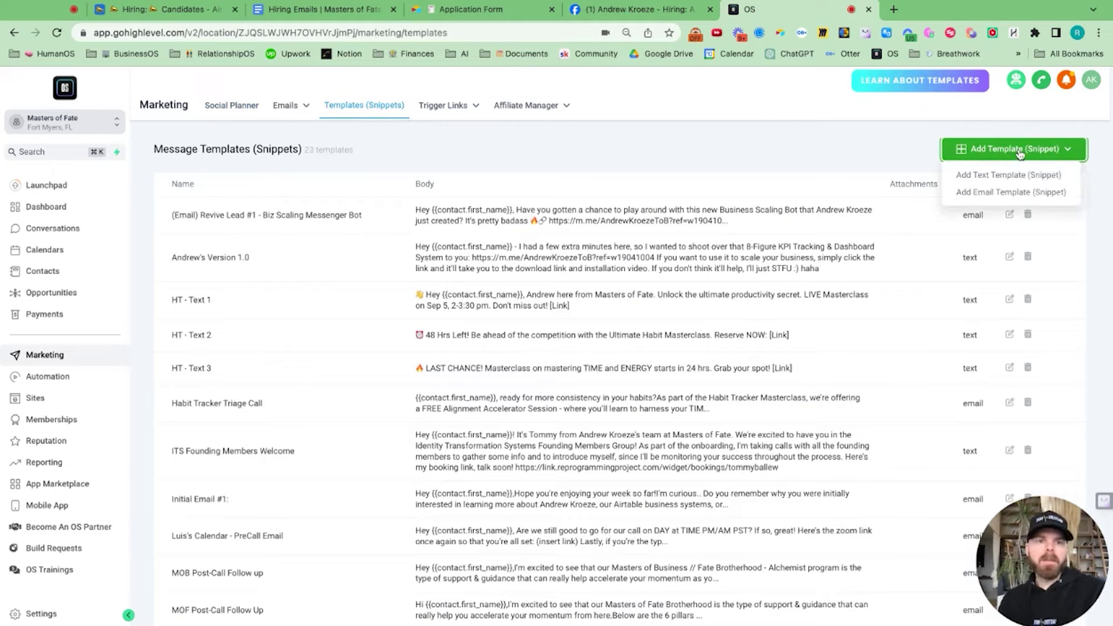
Step: Name a new email template 'Application Received' and paste in the thank-you subject from Hiring Emails
left_click(995, 193)
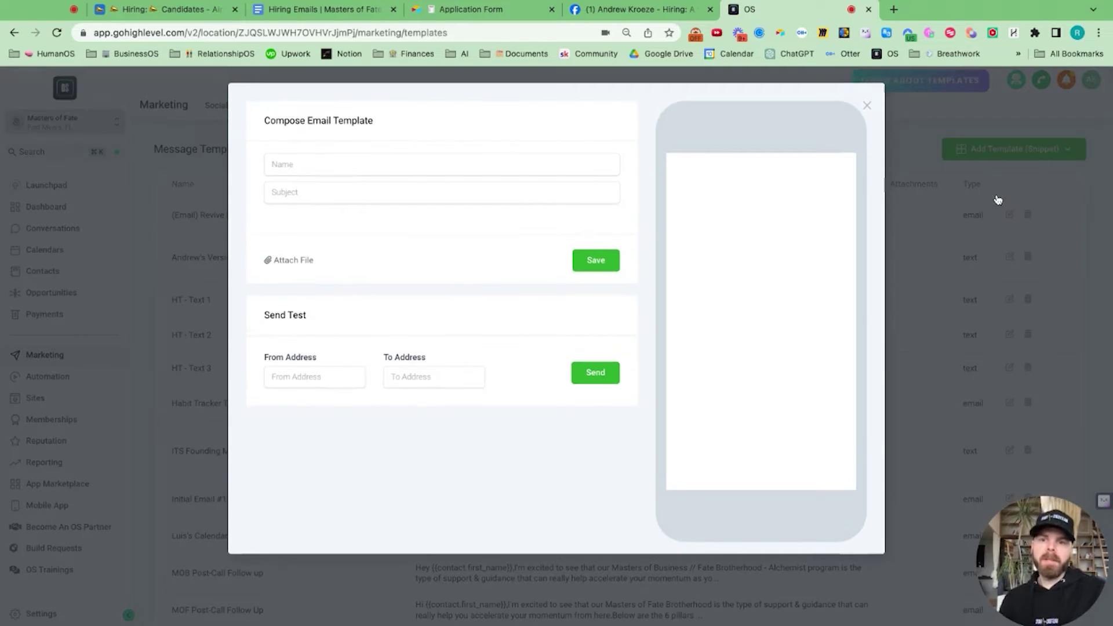
left_click(391, 168)
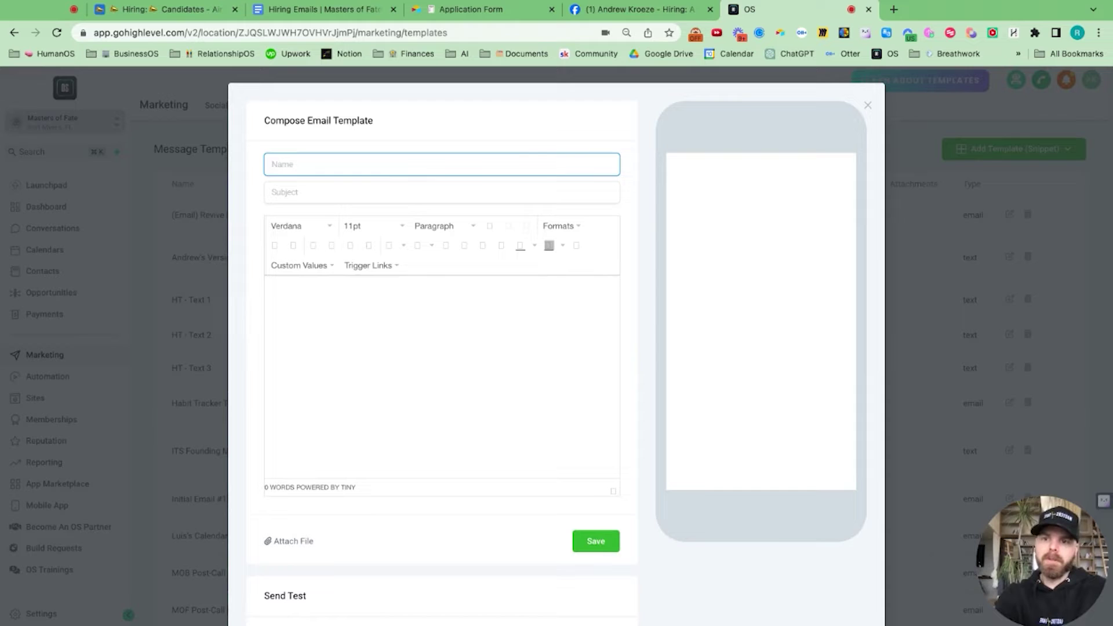
type("Appl")
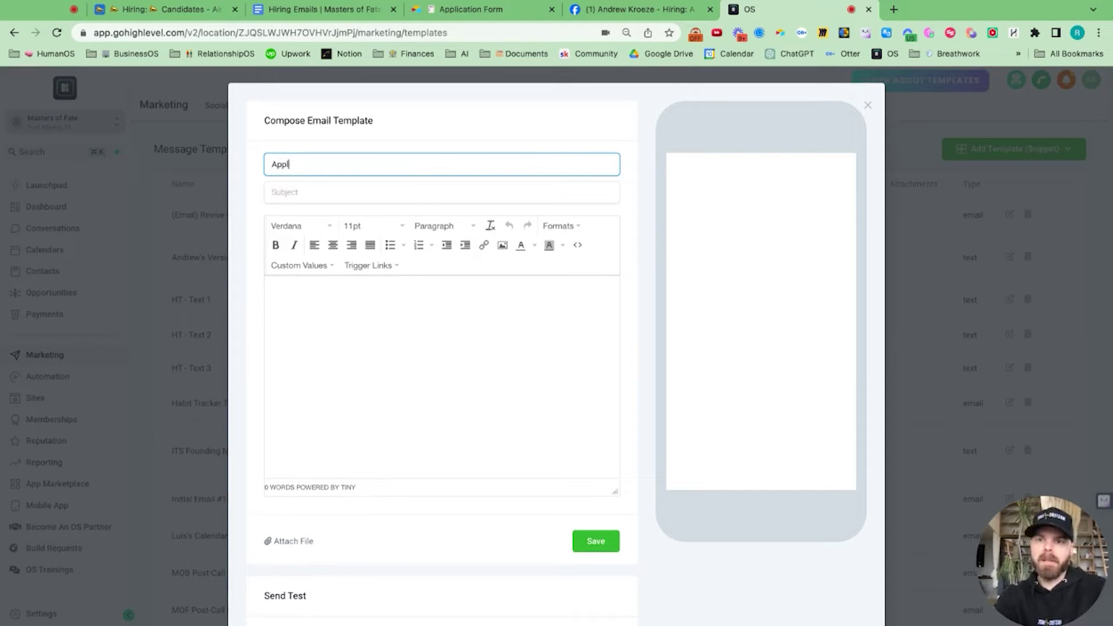
type("ication Rec")
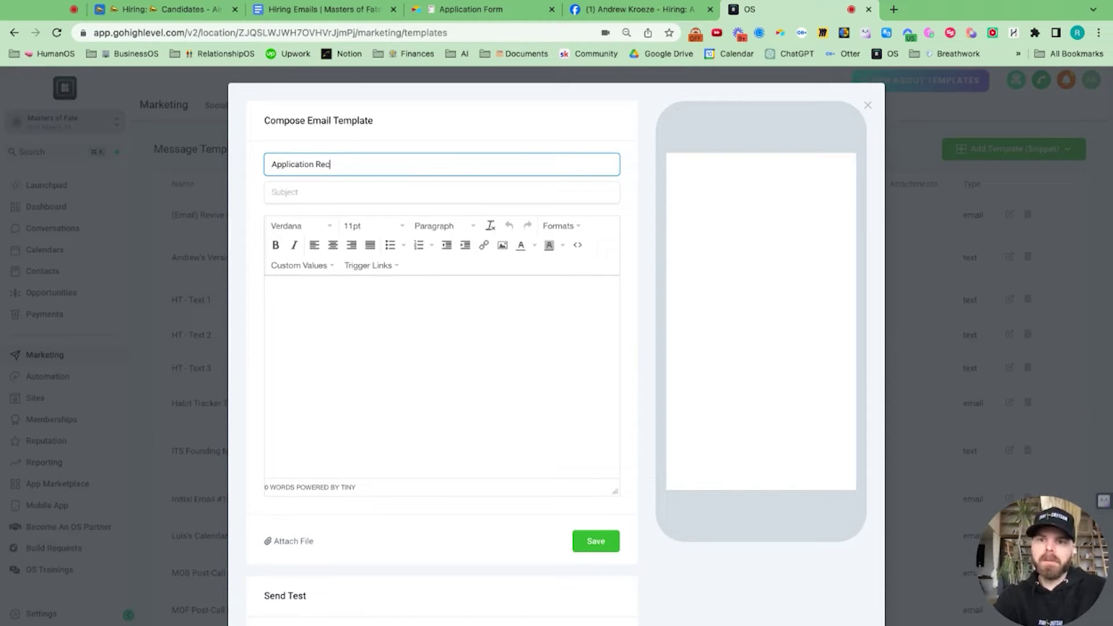
key("BackSpace")
key("BackSpace")
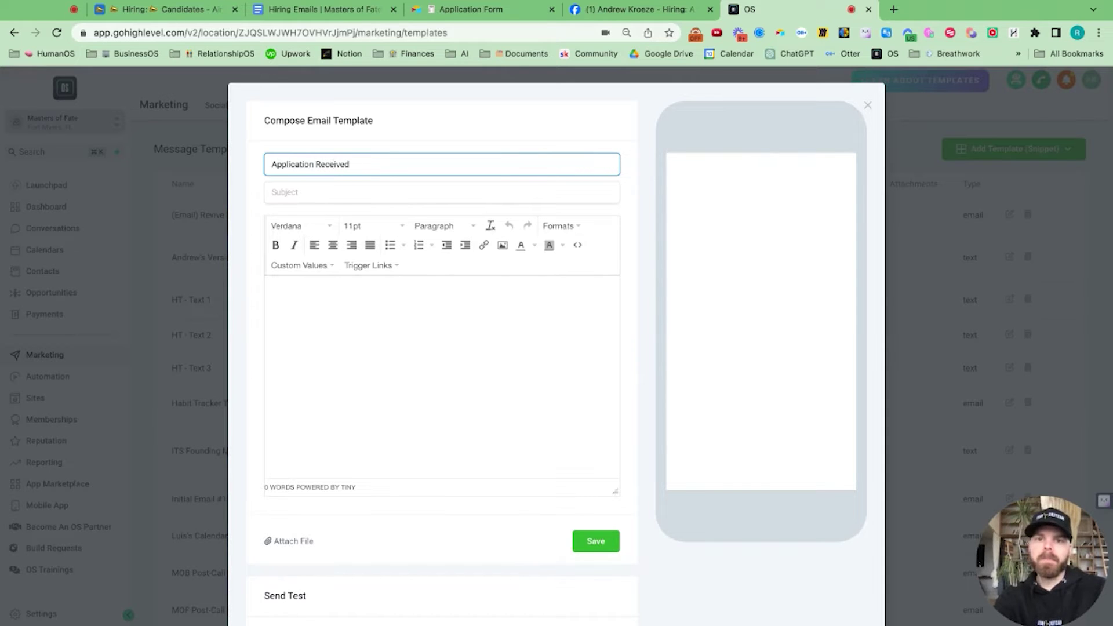
left_click(323, 9)
left_click(565, 279)
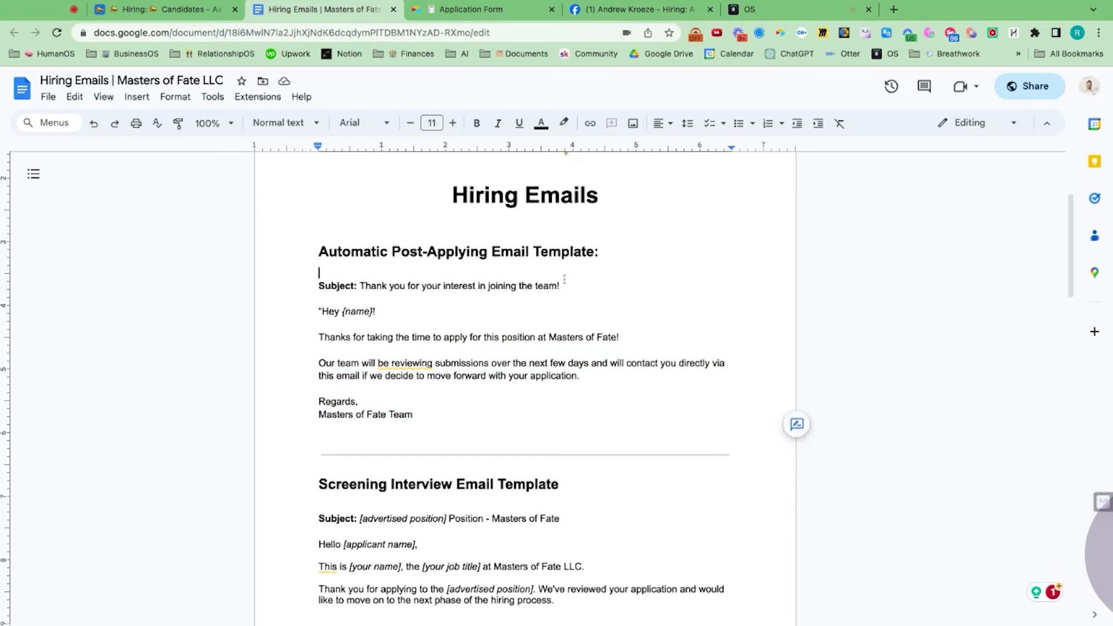
left_click(564, 286)
key("shift+alt+Left")
key("shift+alt+Left")
key("shift+alt+Left")
key("shift+alt+Left")
key("shift+alt+Left")
key("shift+alt+Left")
key("shift+alt+Left")
key("shift+alt+Left")
key("shift+alt+Left")
key("super+c")
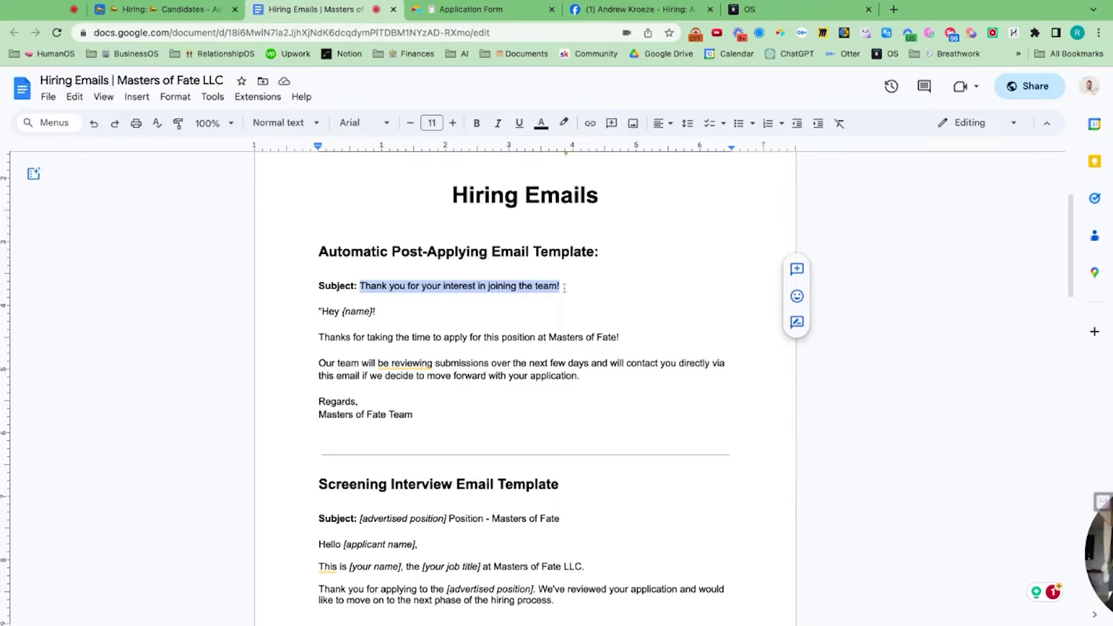
left_click(800, 9)
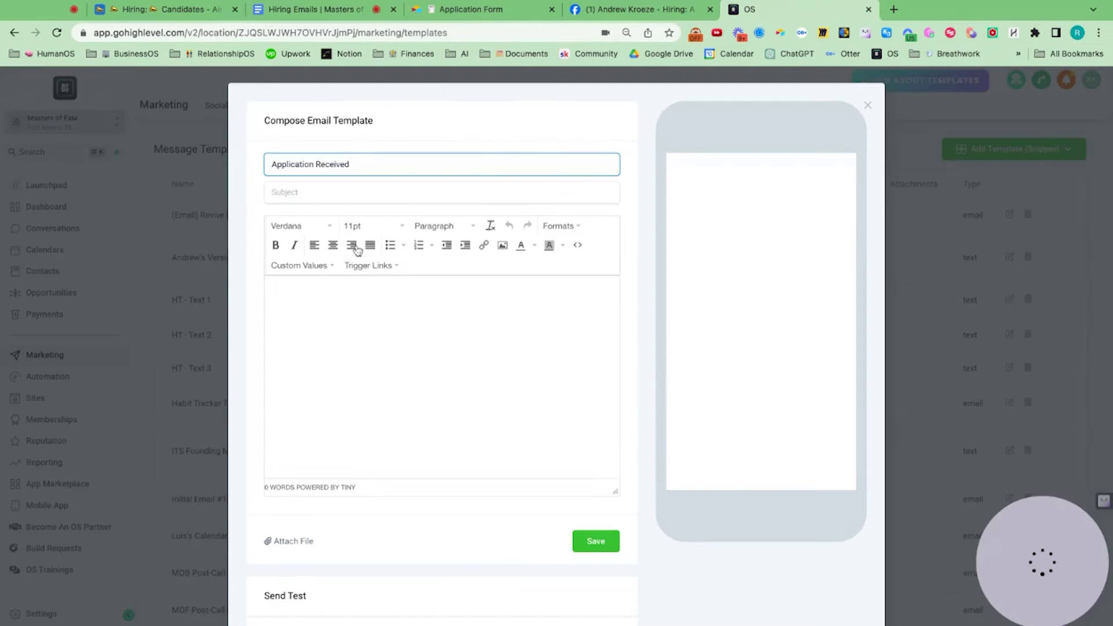
left_click(342, 197)
key("super+v")
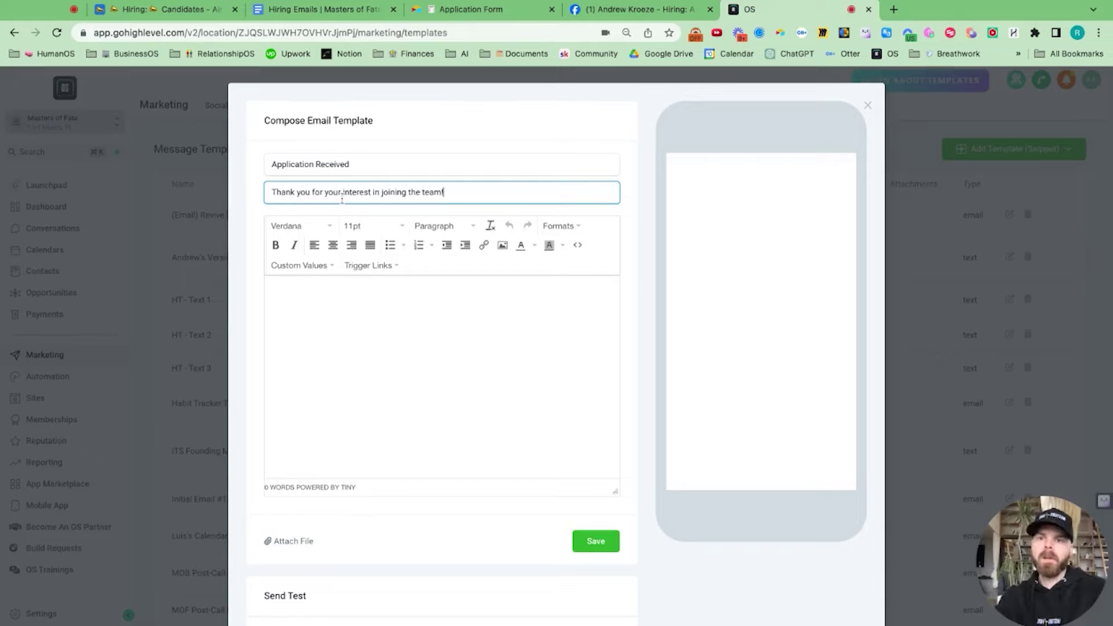
Step: Paste the email body, deleting the stray quote and {name}! so the greeting reads 'Hey'
left_click(319, 10)
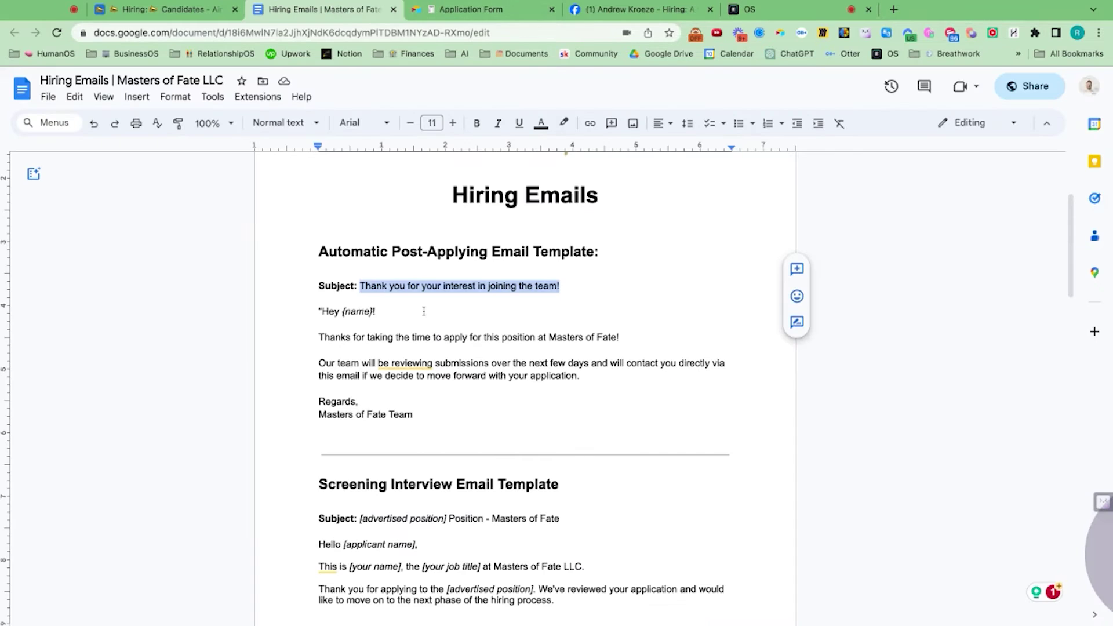
left_click(426, 416)
left_click_drag(426, 416, 318, 311)
key("ctrl+c")
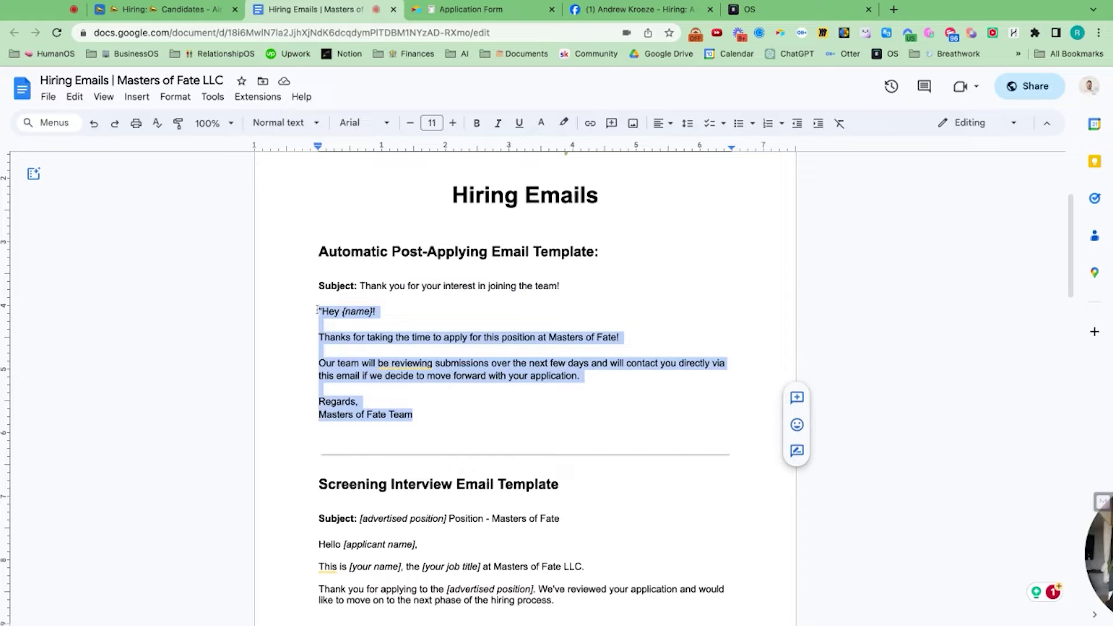
left_click(754, 10)
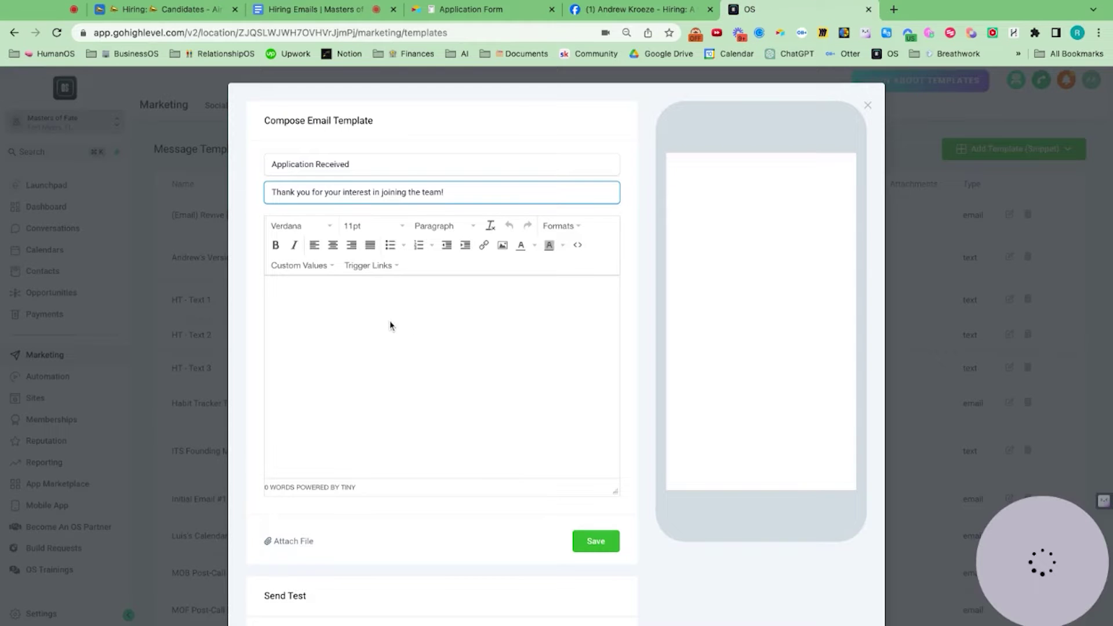
left_click(339, 311)
key("ctrl+v")
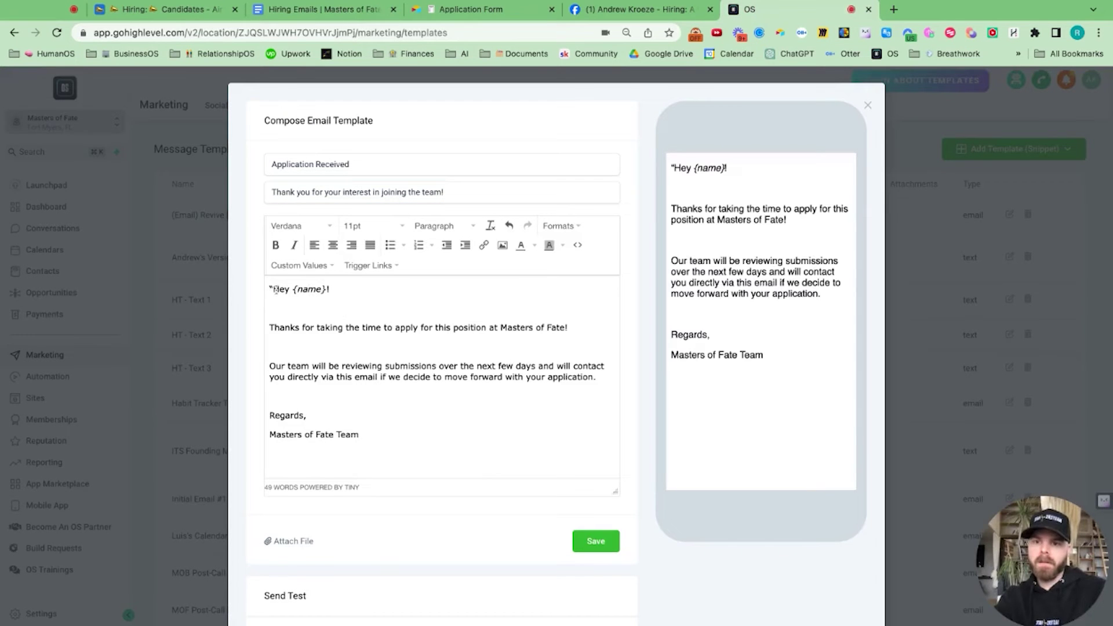
left_click(272, 289)
key("BackSpace")
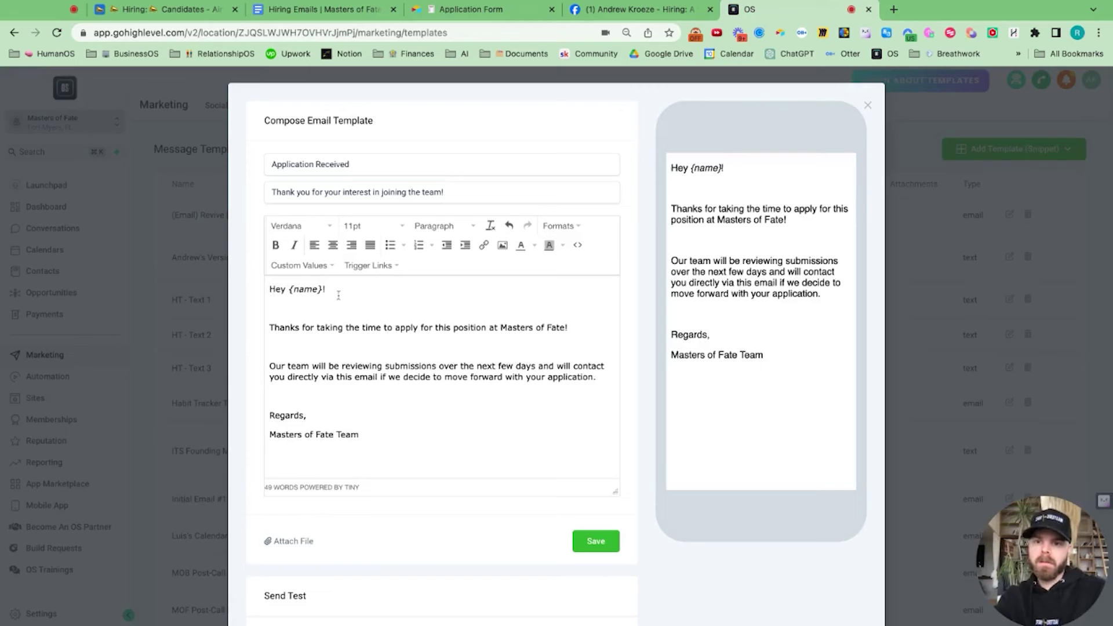
left_click(335, 290)
key("BackSpace")
key("BackSpace")
key("BackSpace")
key("BackSpace")
key("BackSpace")
key("BackSpace")
key("BackSpace")
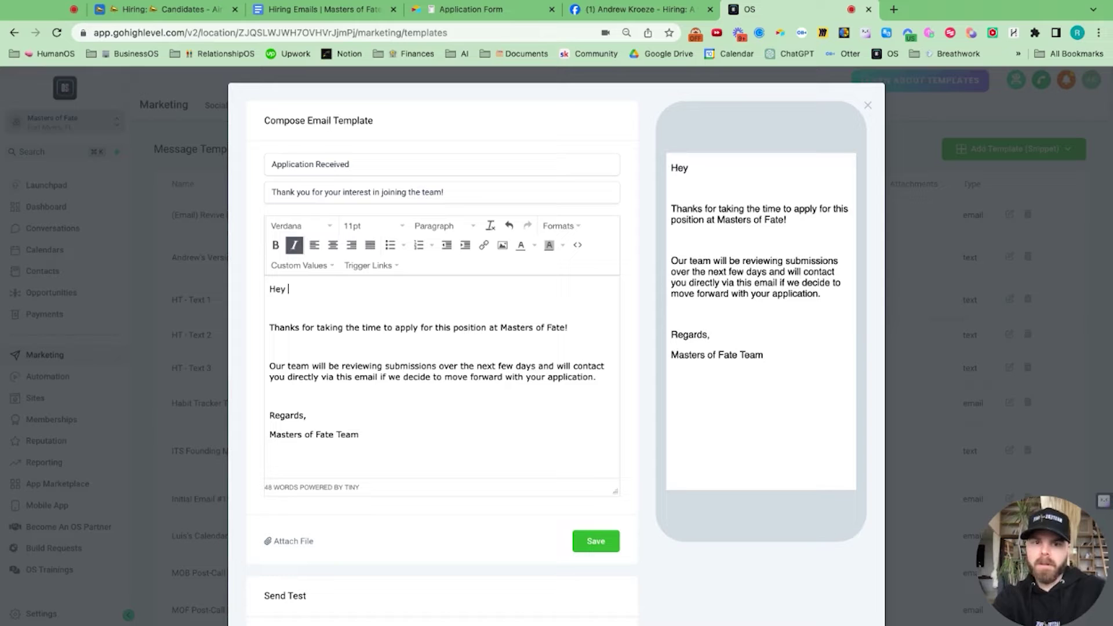
Step: Insert the contact's First Name custom value after 'Hey' in the template body
left_click(321, 268)
mouse_move(320, 291)
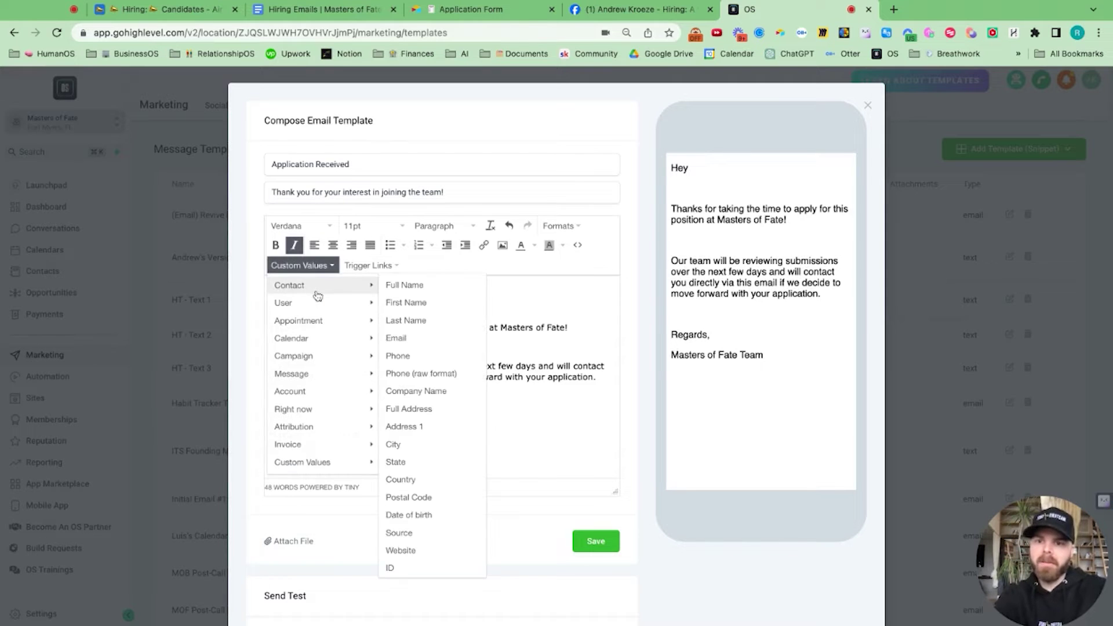
left_click(406, 302)
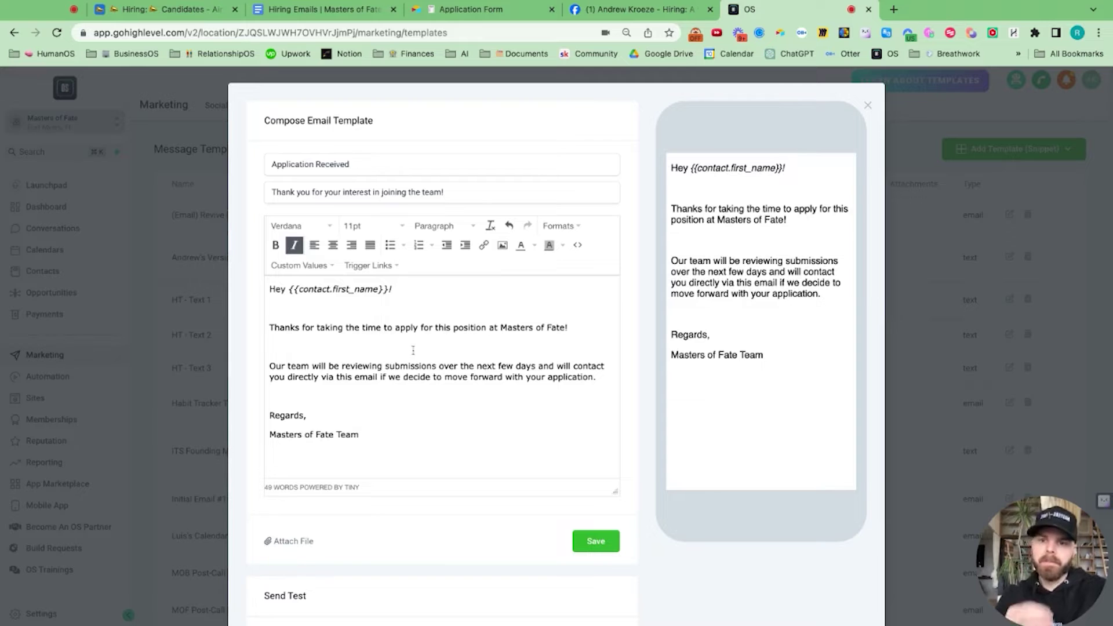
scroll(397, 398, "down", 3)
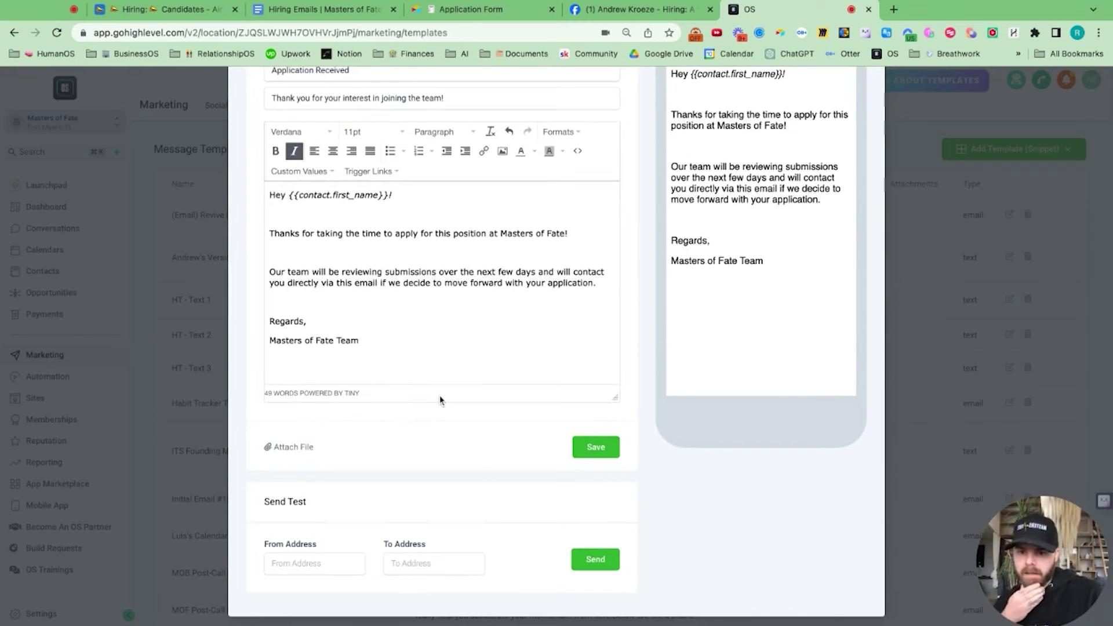
Step: Save the Application Received template, leaving the test sender address blank
left_click(290, 560)
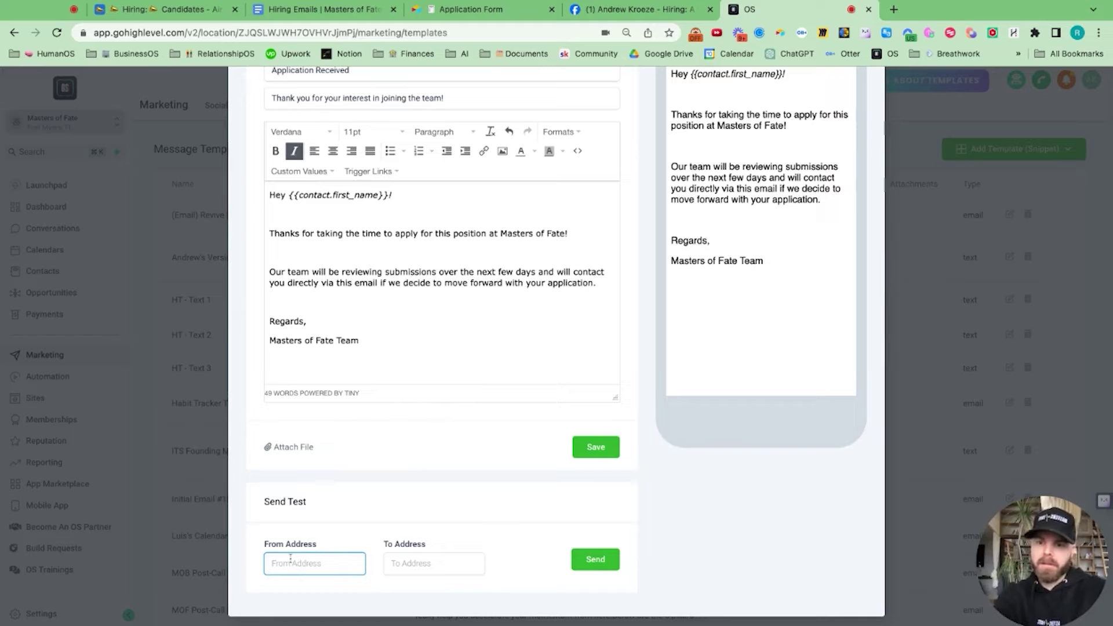
left_click(246, 533)
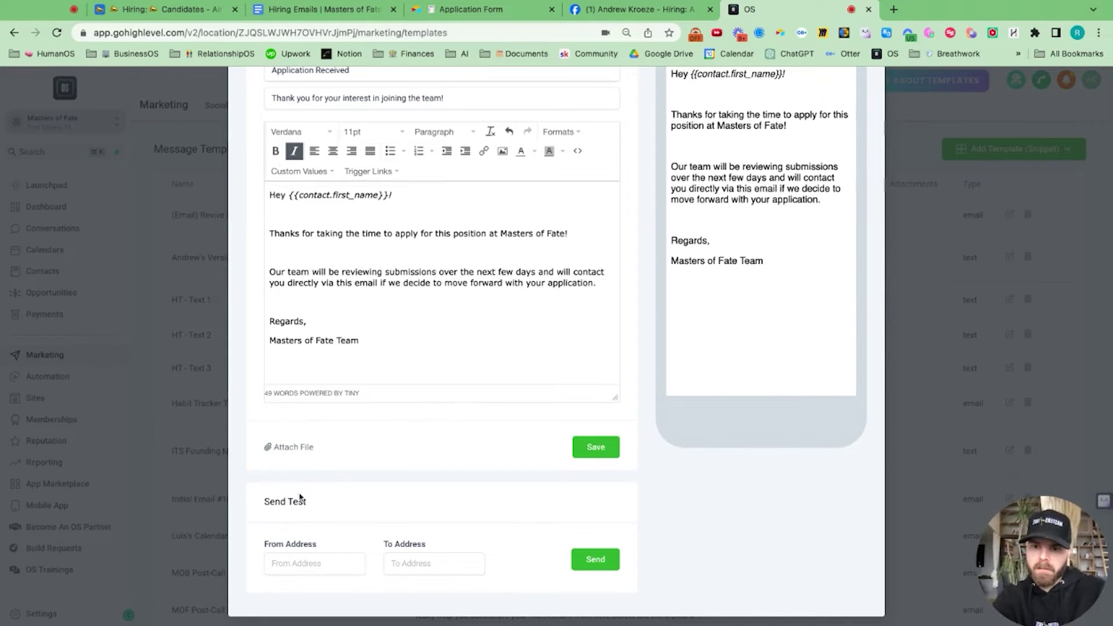
scroll(299, 497, "up", 2)
scroll(506, 447, "down", 2)
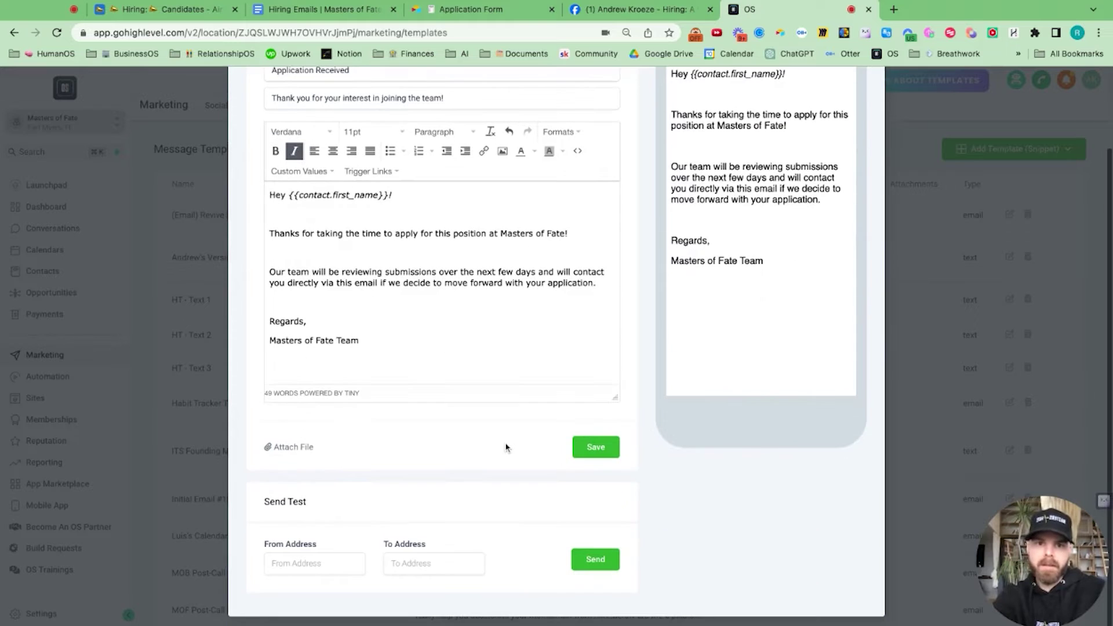
left_click(598, 450)
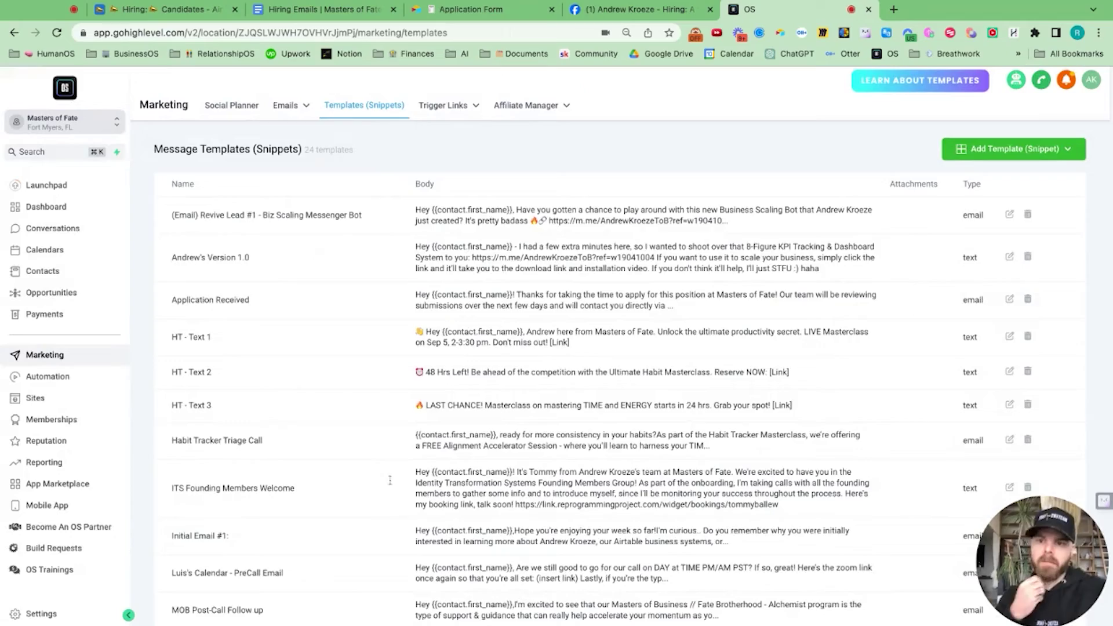
Step: Check the template list now holds 24 entries and reload the page
scroll(215, 458, "down", 10)
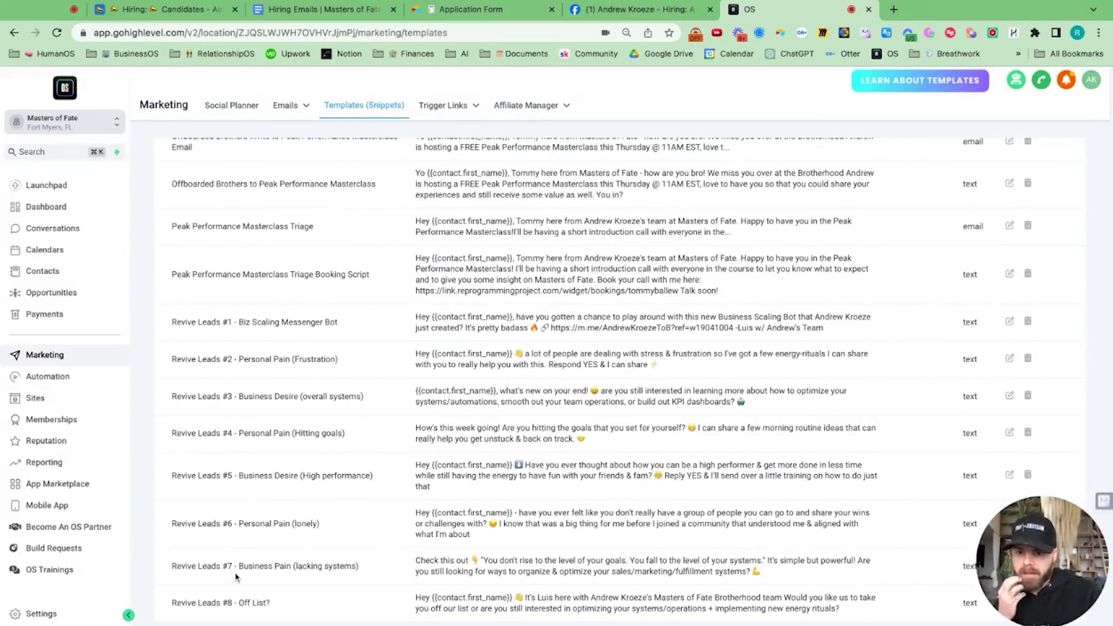
scroll(236, 577, "up", 10)
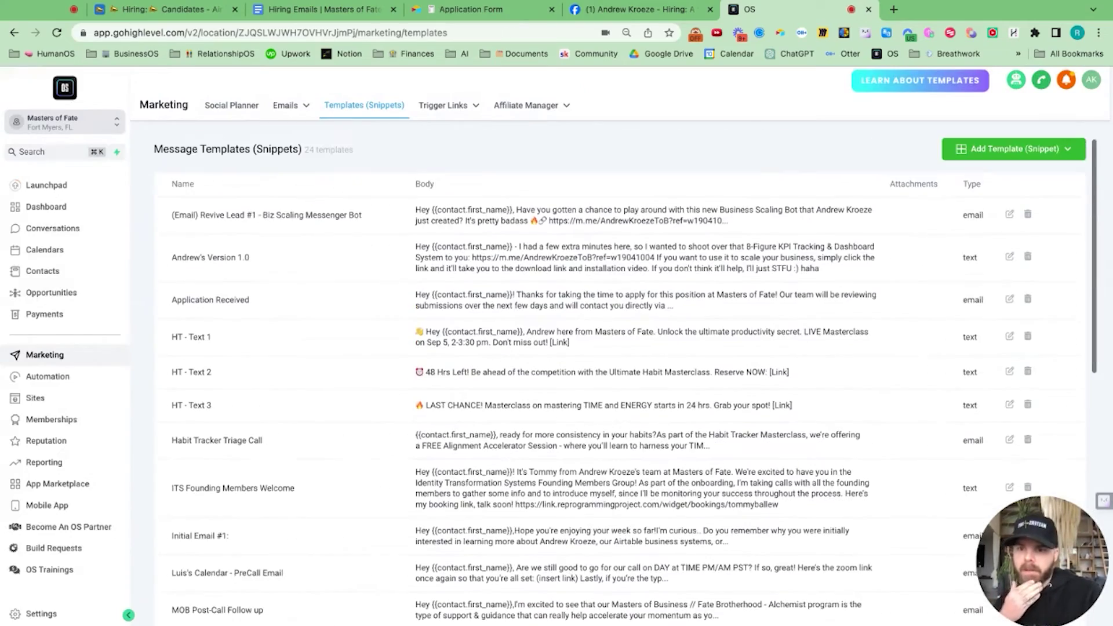
scroll(230, 274, "down", 5)
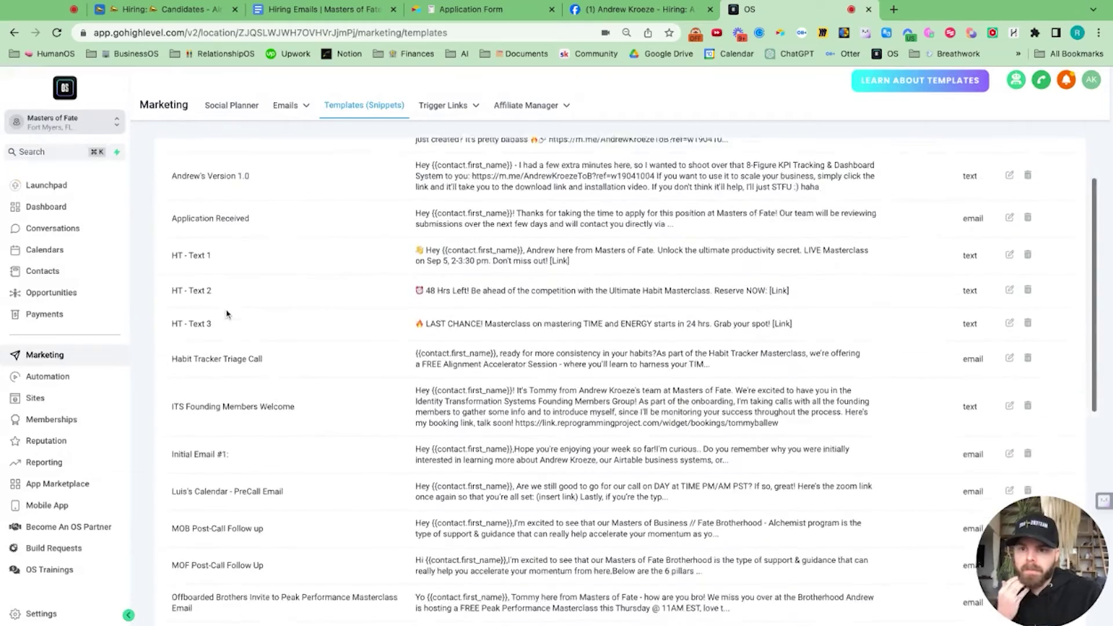
scroll(227, 314, "down", 4)
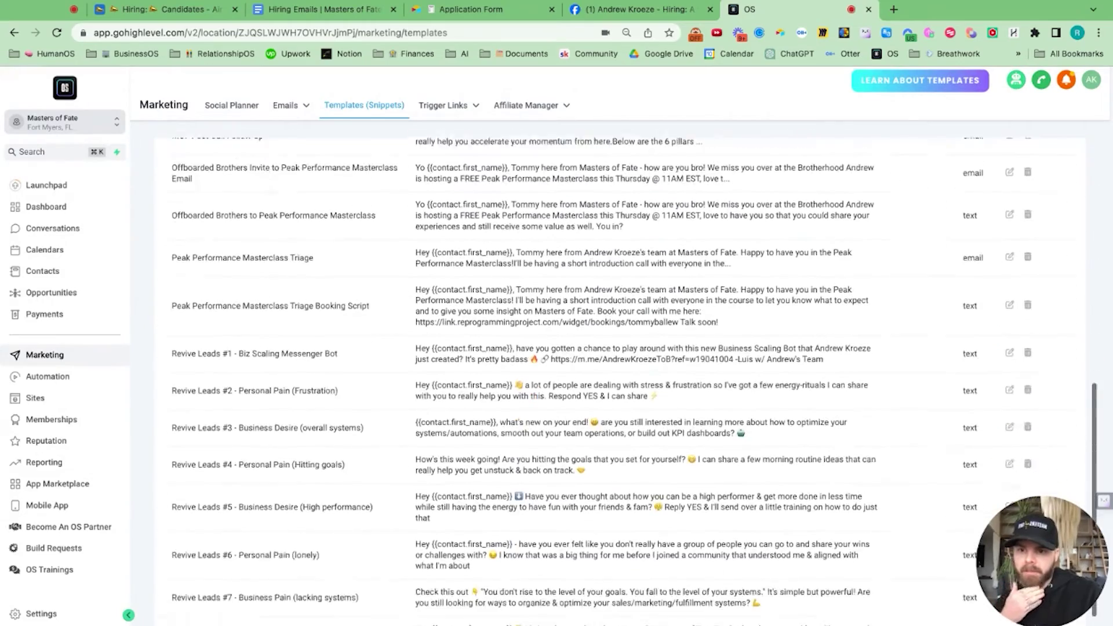
scroll(620, 377, "up", 10)
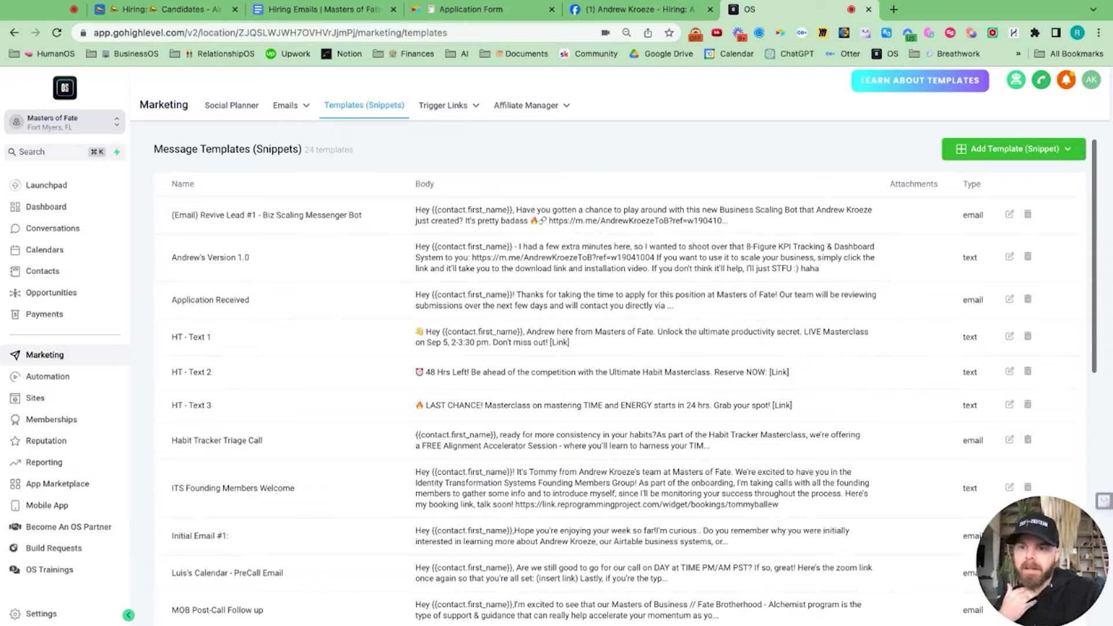
left_click(59, 33)
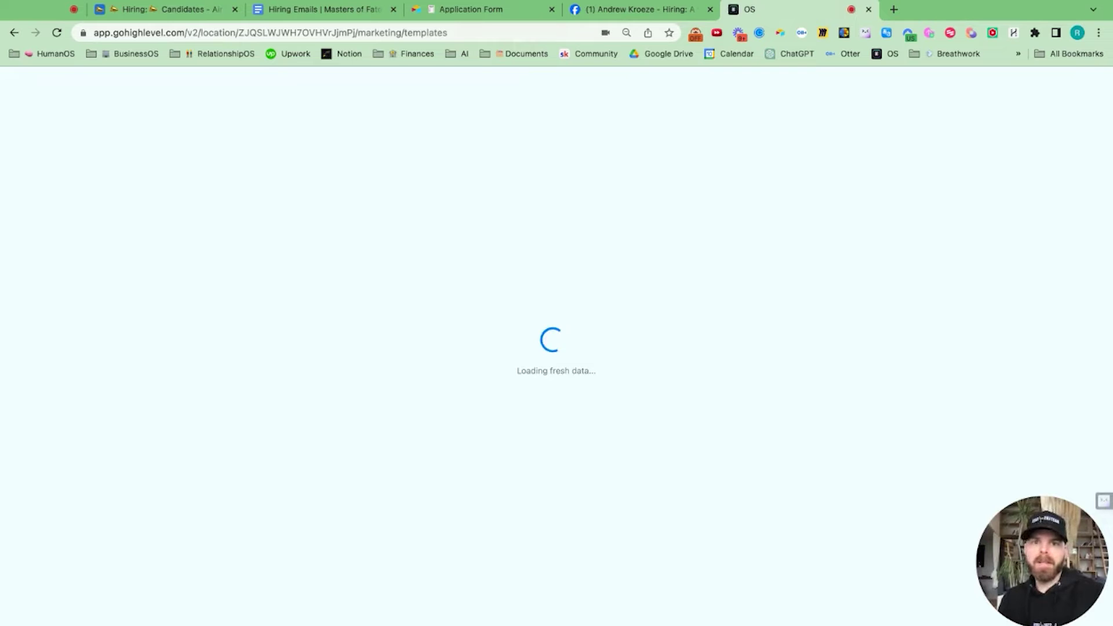
Step: In the Hiring Emails doc, scroll down to the Screening Interview Email Template
left_click(312, 10)
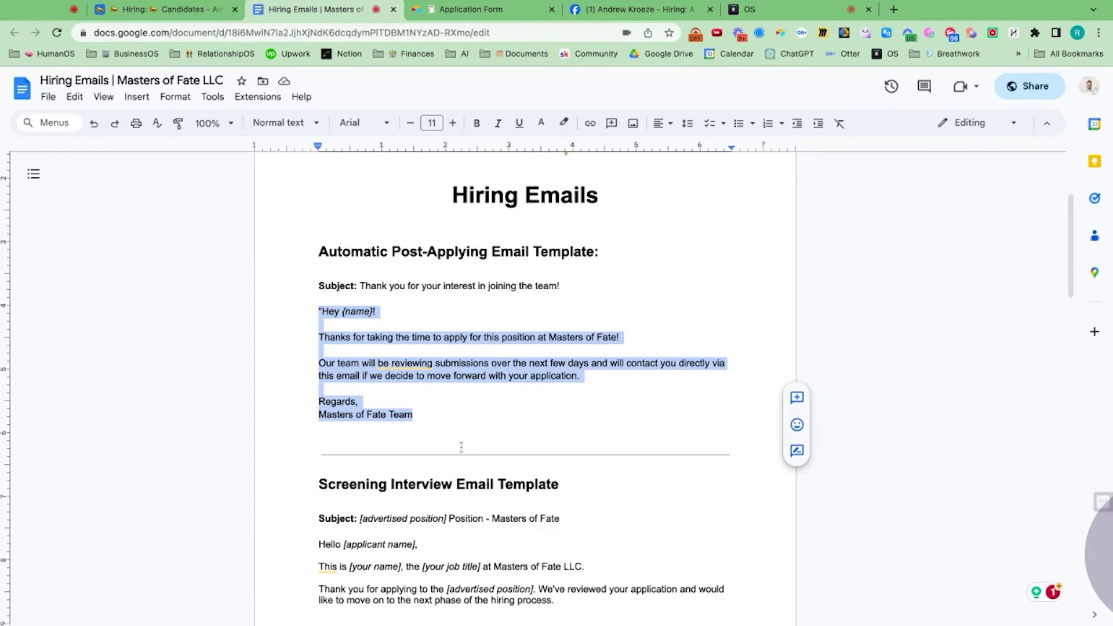
scroll(460, 447, "down", 5)
scroll(461, 447, "down", 3)
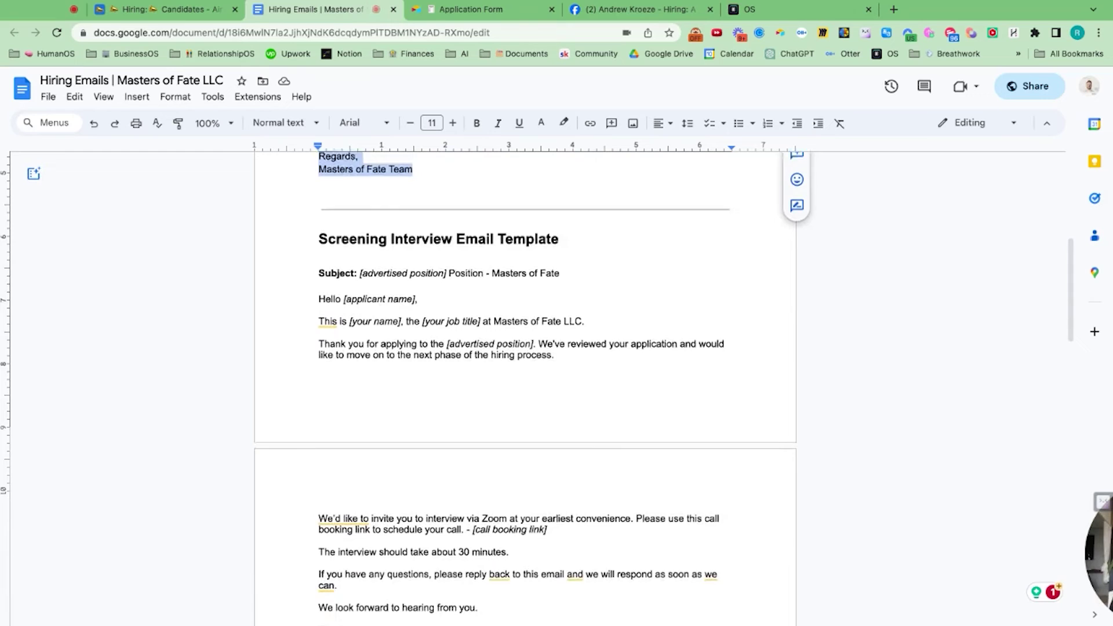
scroll(399, 304, "down", 2)
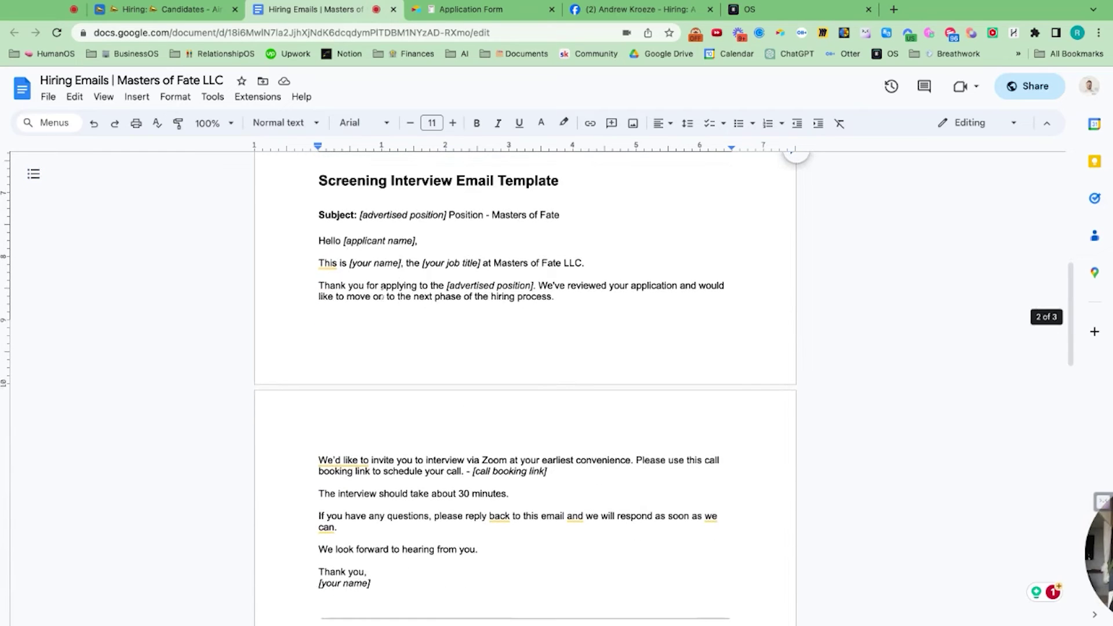
scroll(399, 262, "down", 1)
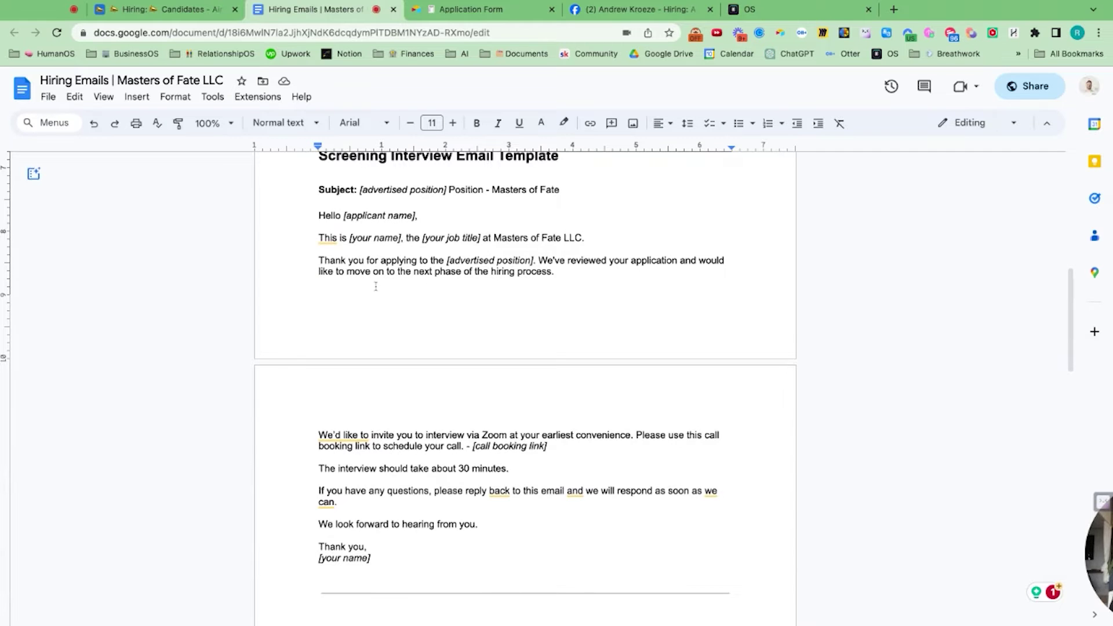
scroll(375, 286, "down", 1)
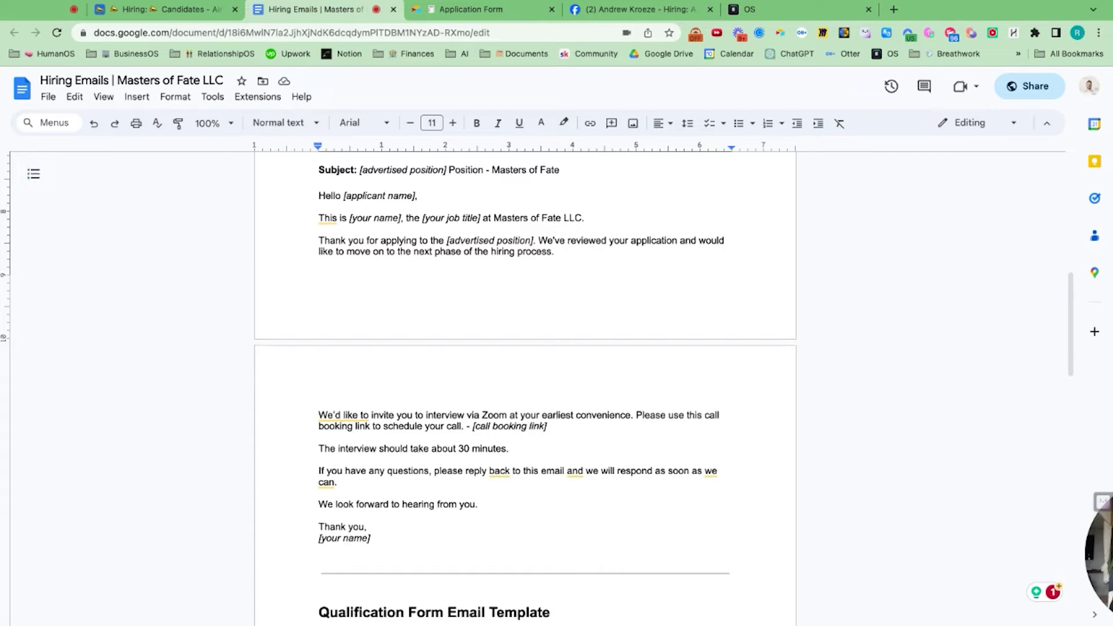
scroll(525, 389, "down", 3)
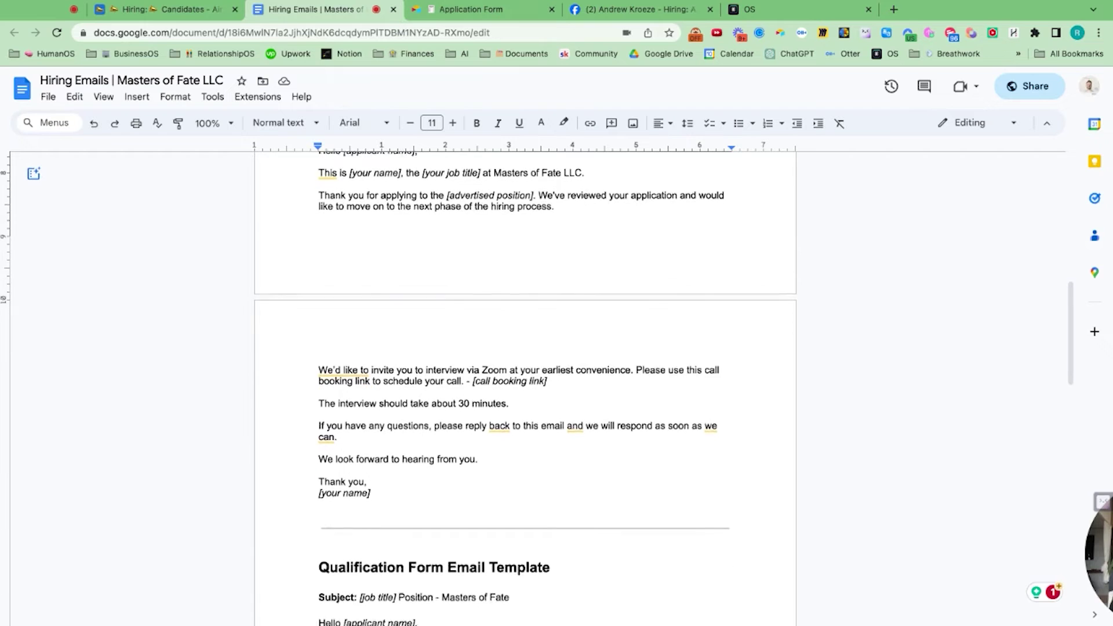
scroll(538, 326, "down", 1)
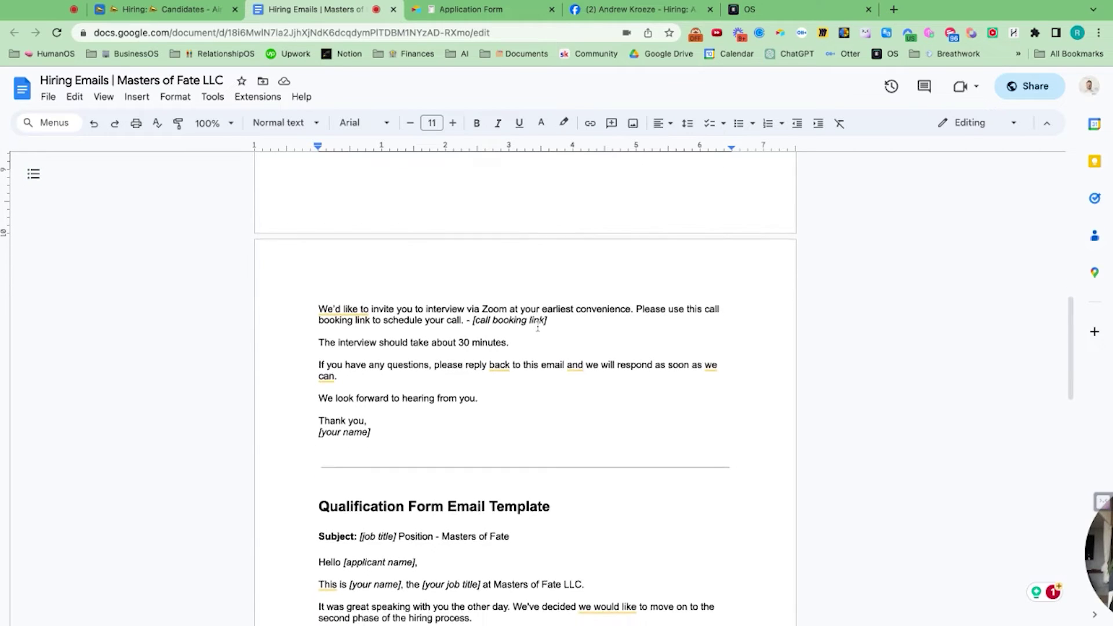
scroll(525, 388, "down", 2)
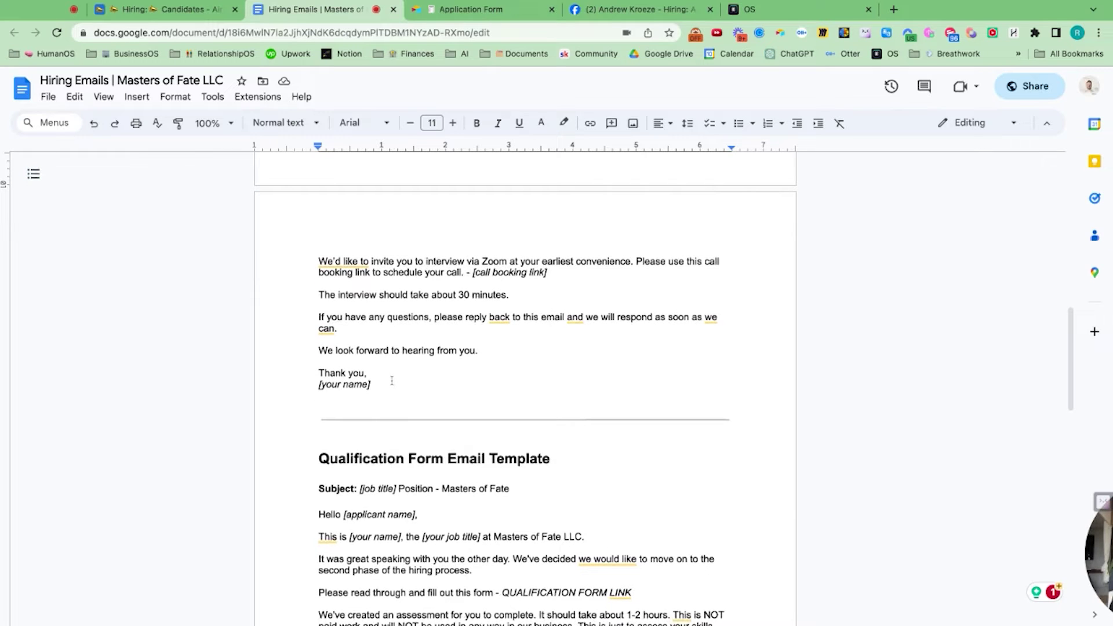
Step: Select and copy the screening email body, then return to GoHighLevel's message templates
left_click(377, 385)
key("shift+Up")
key("shift+Up")
key("shift+Up")
key("shift+Up")
key("shift+Up")
key("shift+Up")
key("shift+Up")
key("shift+Up")
key("shift+Up")
key("shift+Up")
key("shift+Up")
key("shift+Up")
key("shift+Up")
key("shift+Up")
key("shift+Up")
key("shift+Up")
key("shift+Up")
key("shift+Up")
key("shift+Up")
key("super+c")
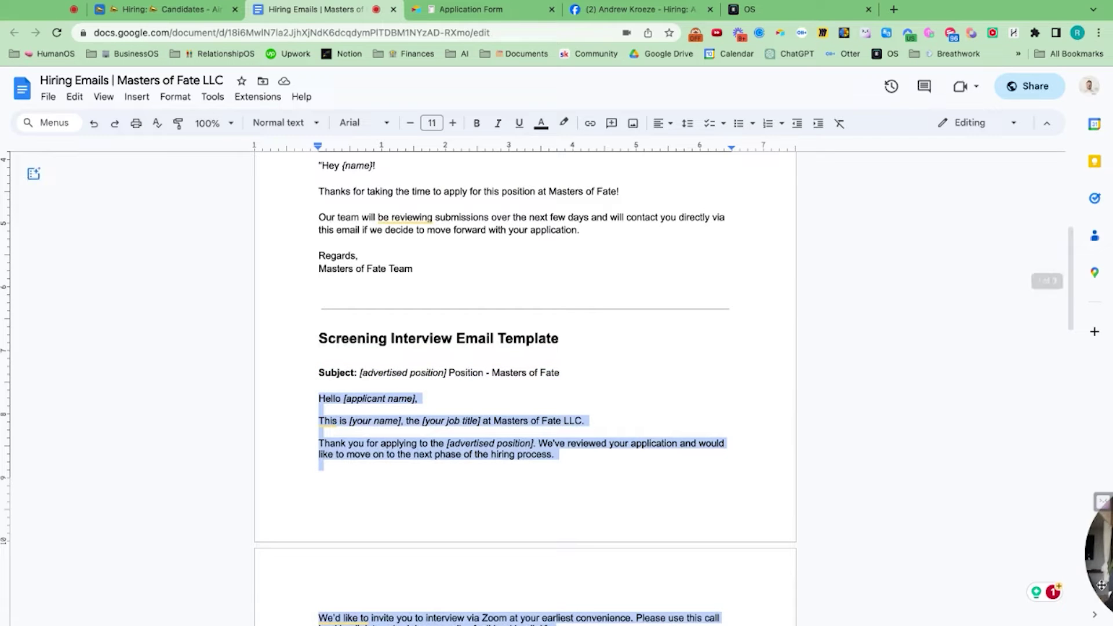
left_click(1100, 563)
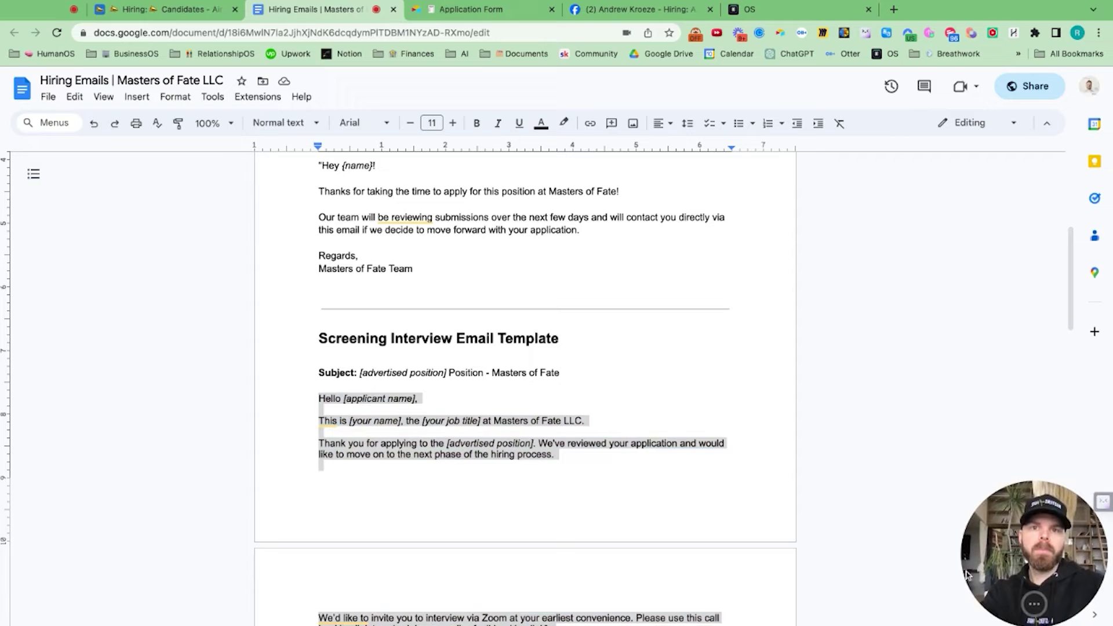
left_click(751, 10)
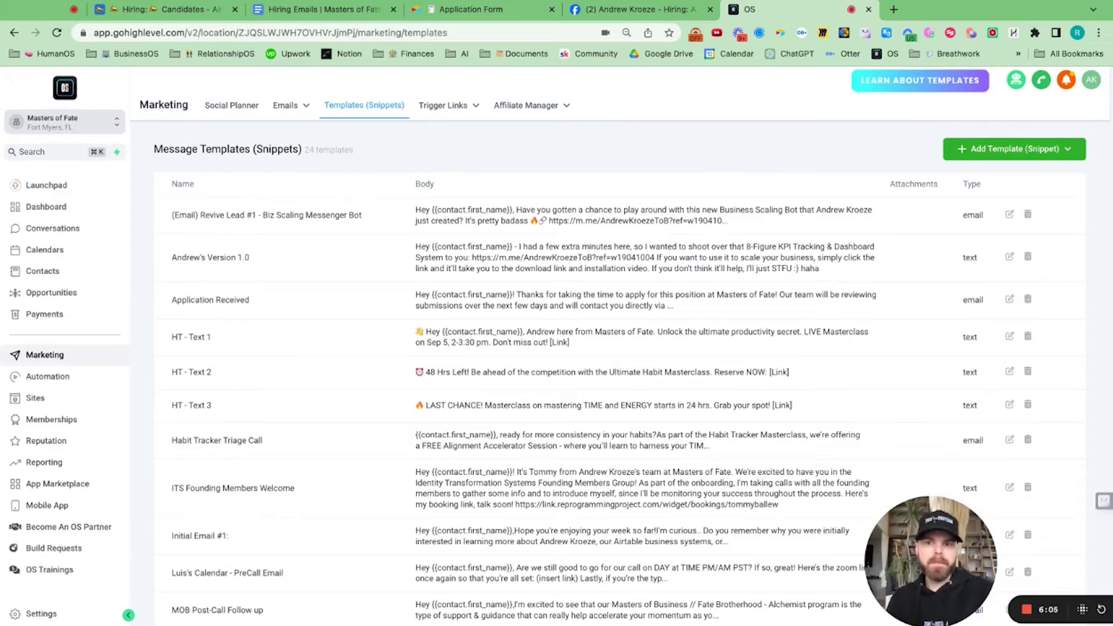
Step: Create an email template named 'Hiring: Screening Interview Invitation' and paste the copied body
left_click(1014, 149)
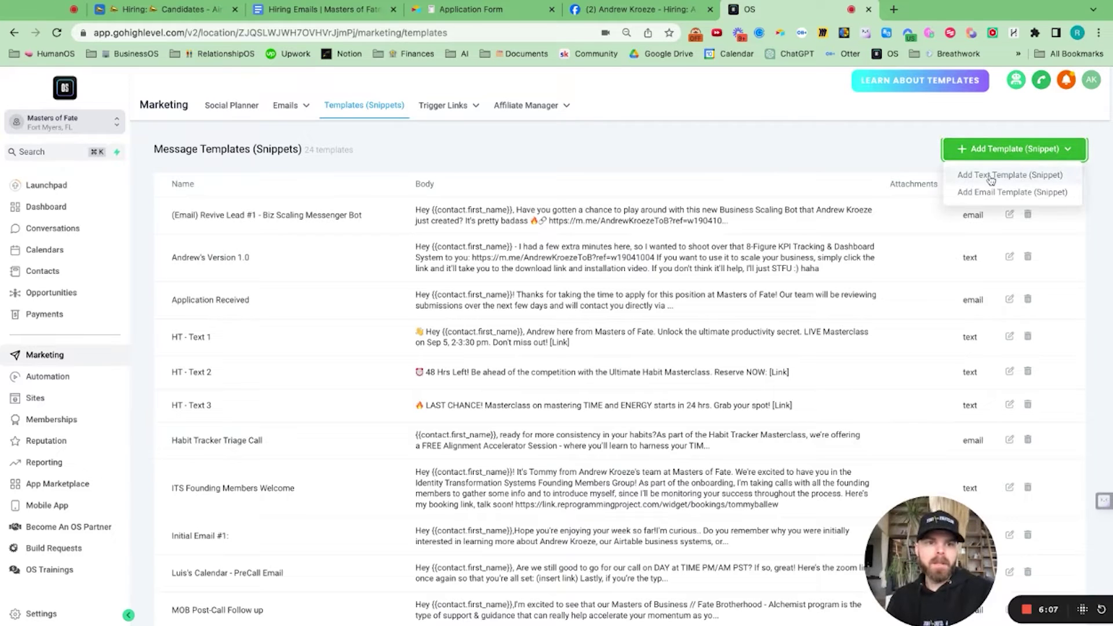
left_click(991, 197)
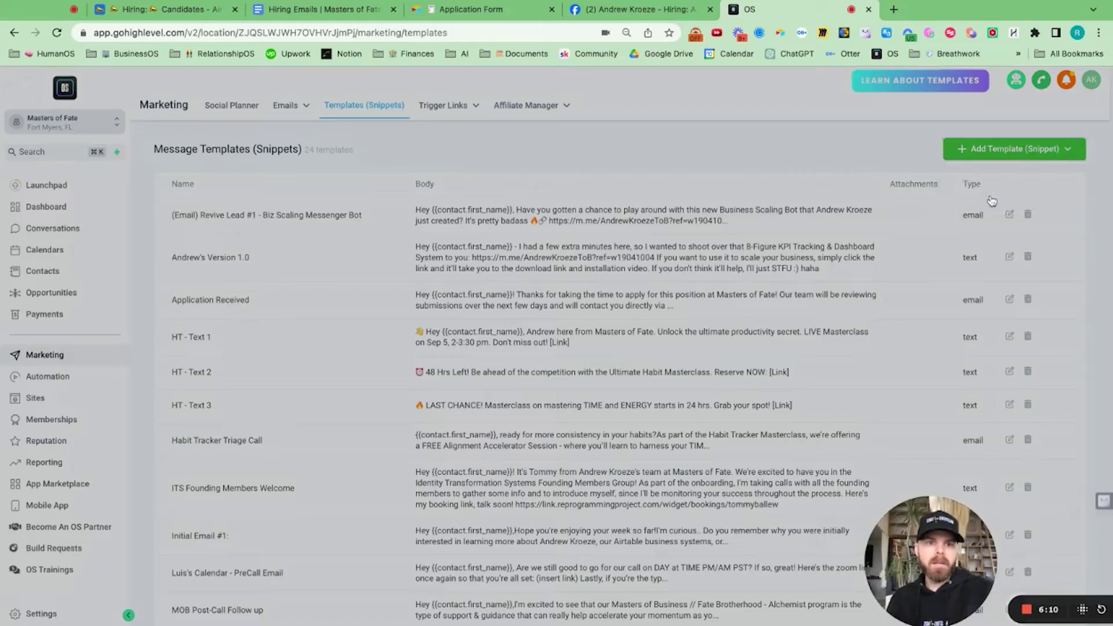
left_click(358, 173)
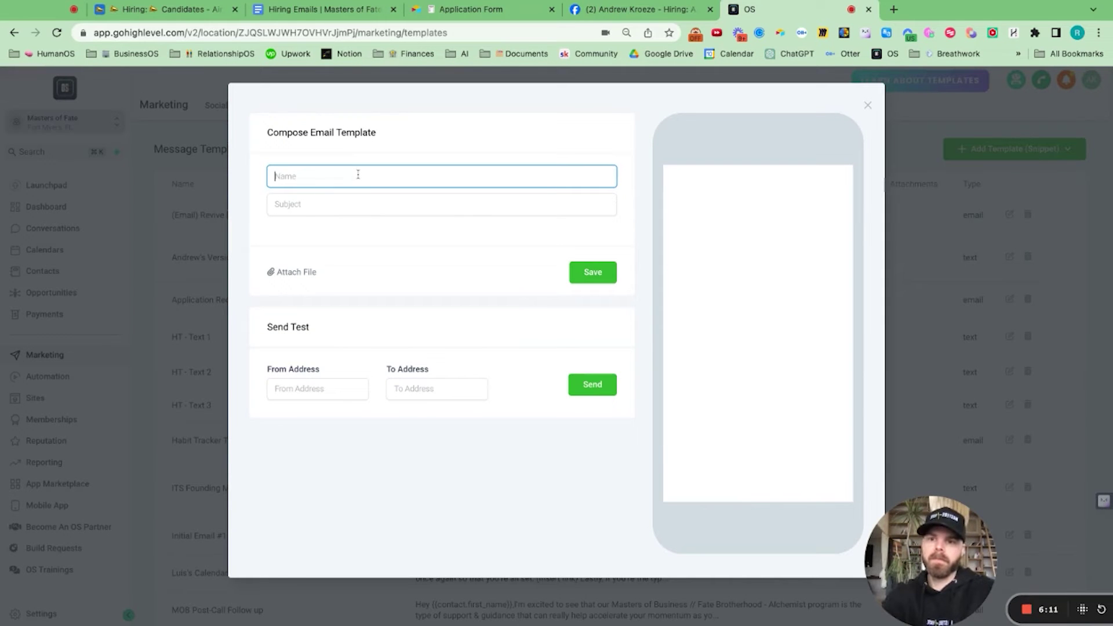
type("Hiring: Screening I")
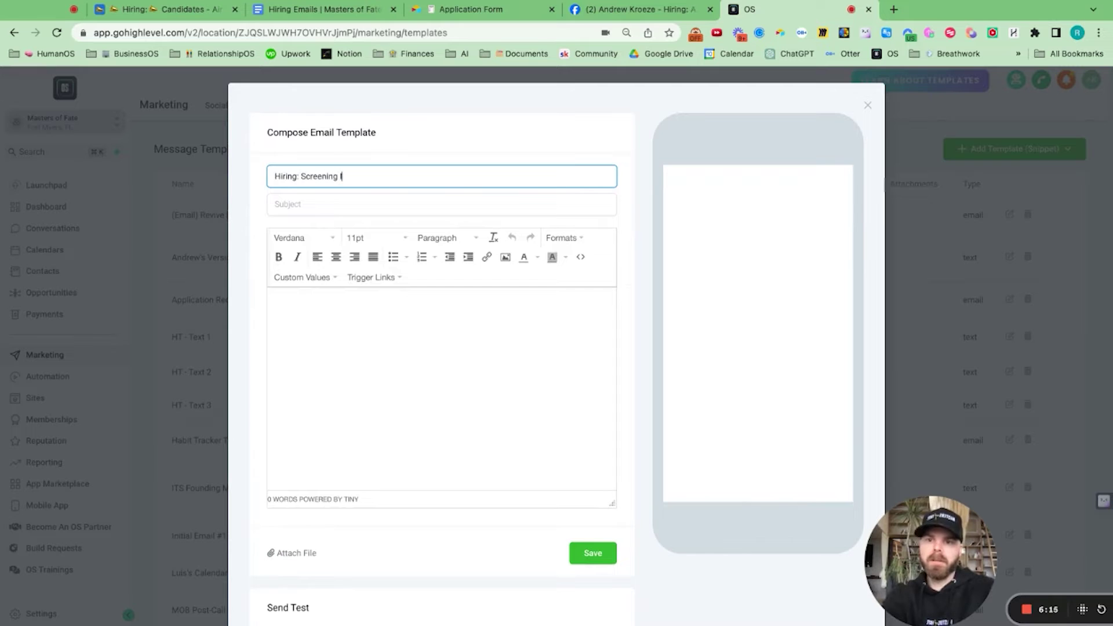
type("nterview Invi")
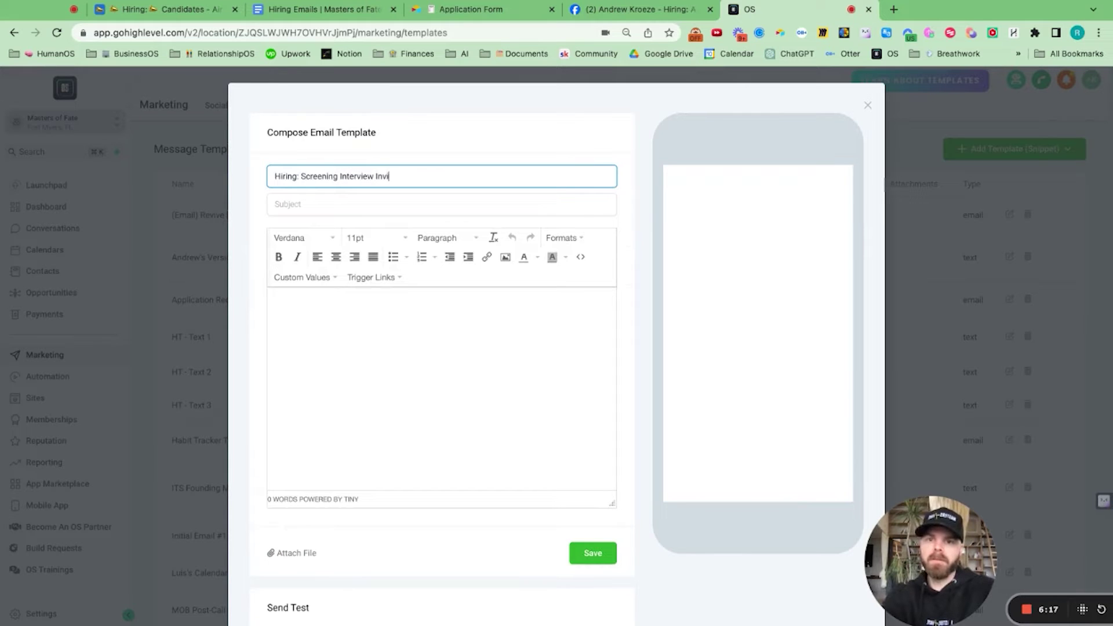
type("tation")
left_click(323, 309)
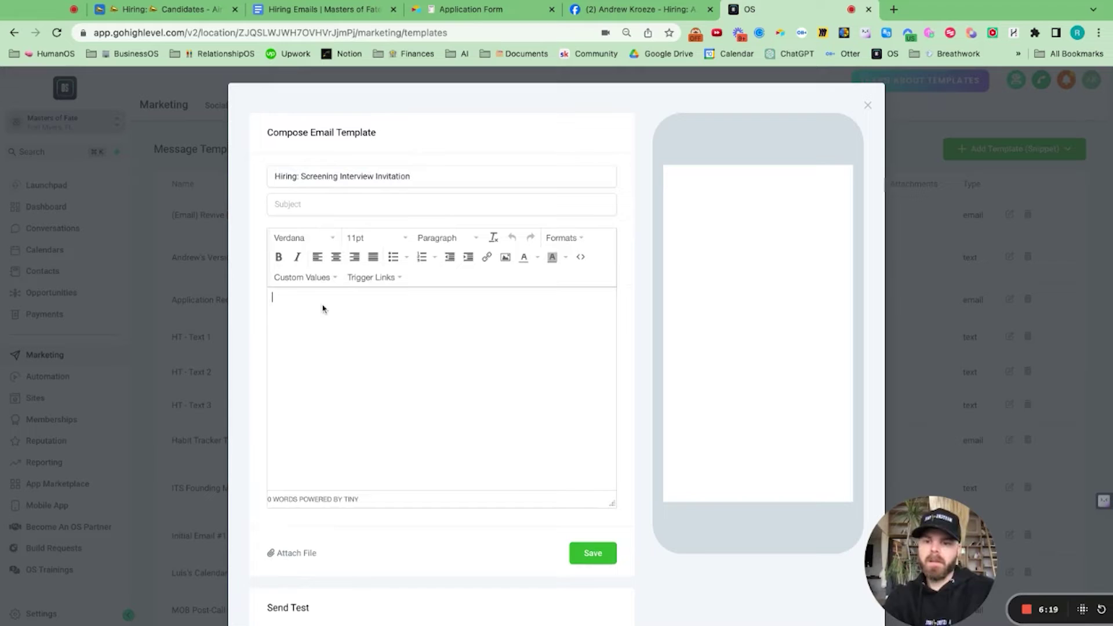
key("super+v")
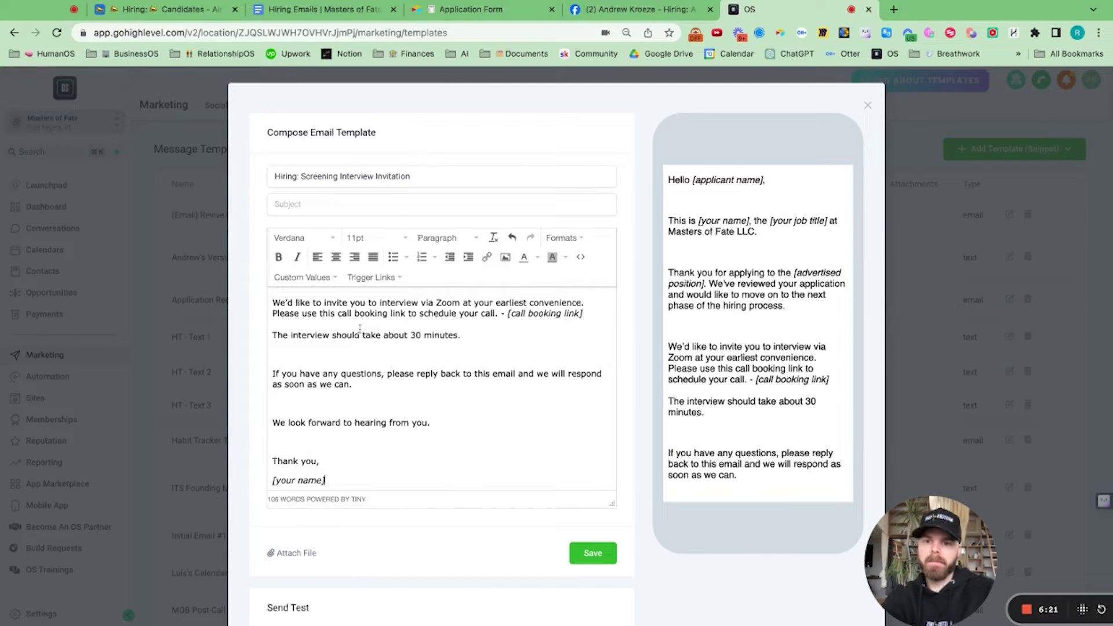
Step: Replace the [applicant name] placeholder with the contact's First Name custom value
scroll(404, 374, "up", 3)
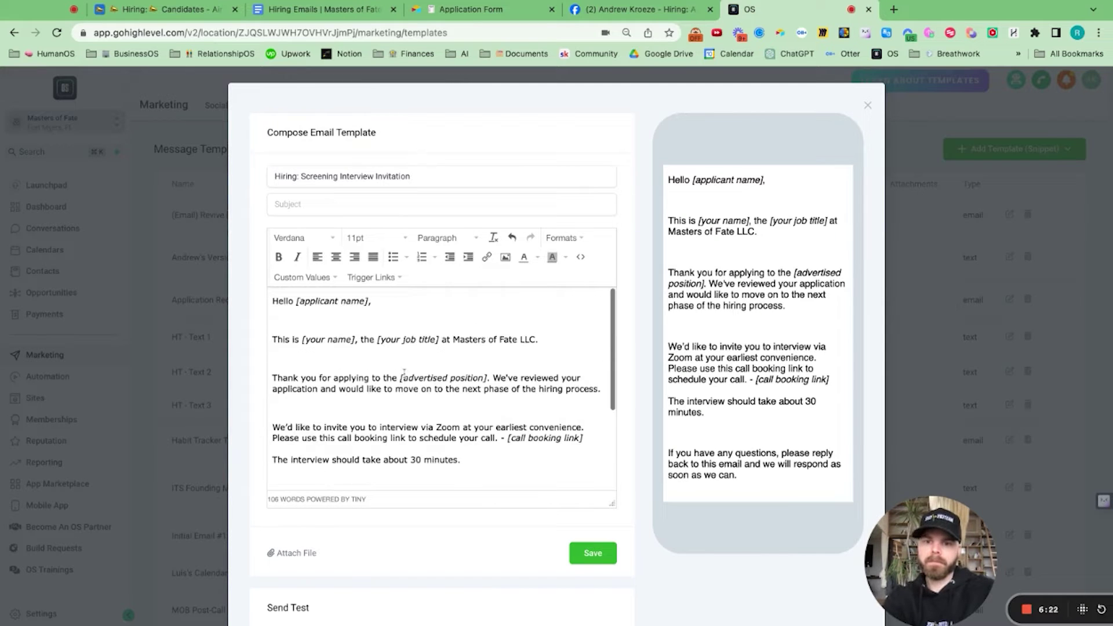
left_click(367, 301)
key("alt+shift+Left")
key("alt+shift+Left")
key("alt+shift+Left")
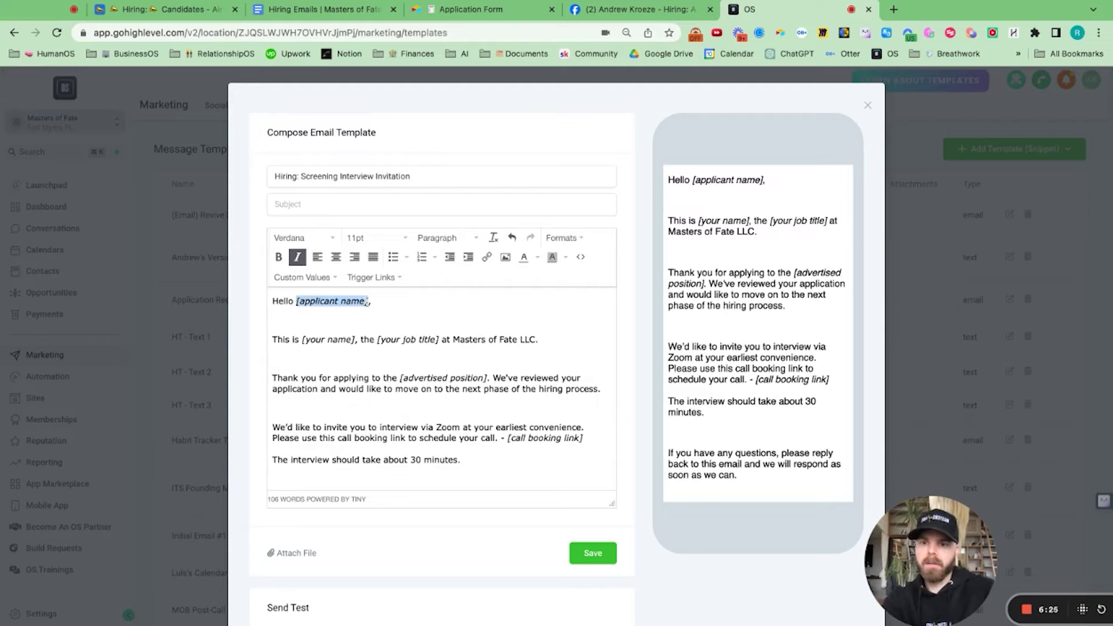
key("BackSpace")
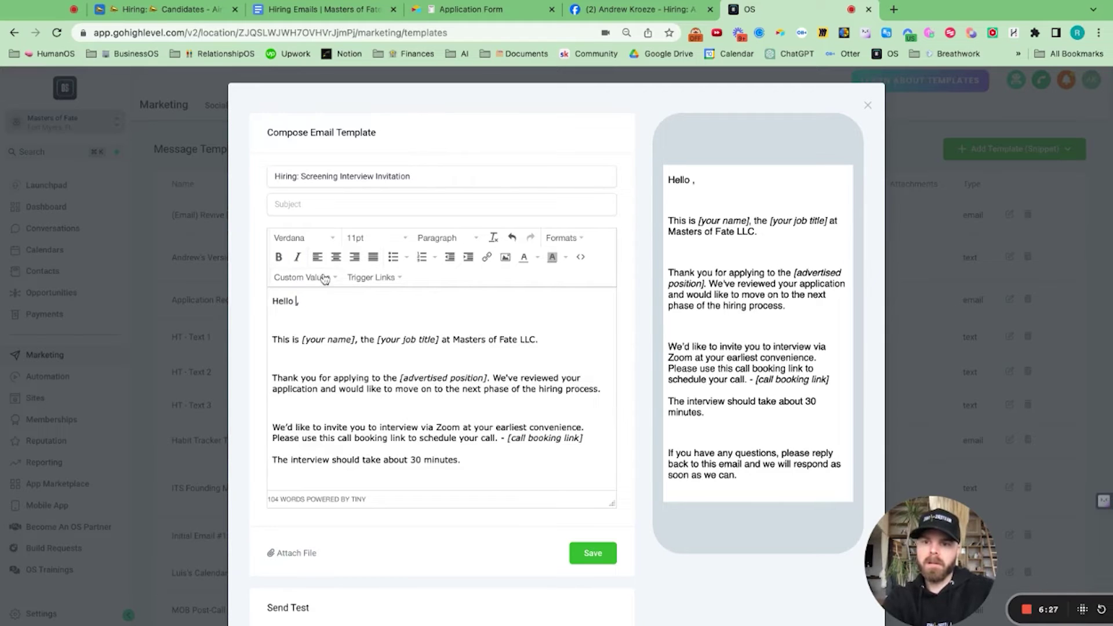
left_click(324, 277)
mouse_move(325, 299)
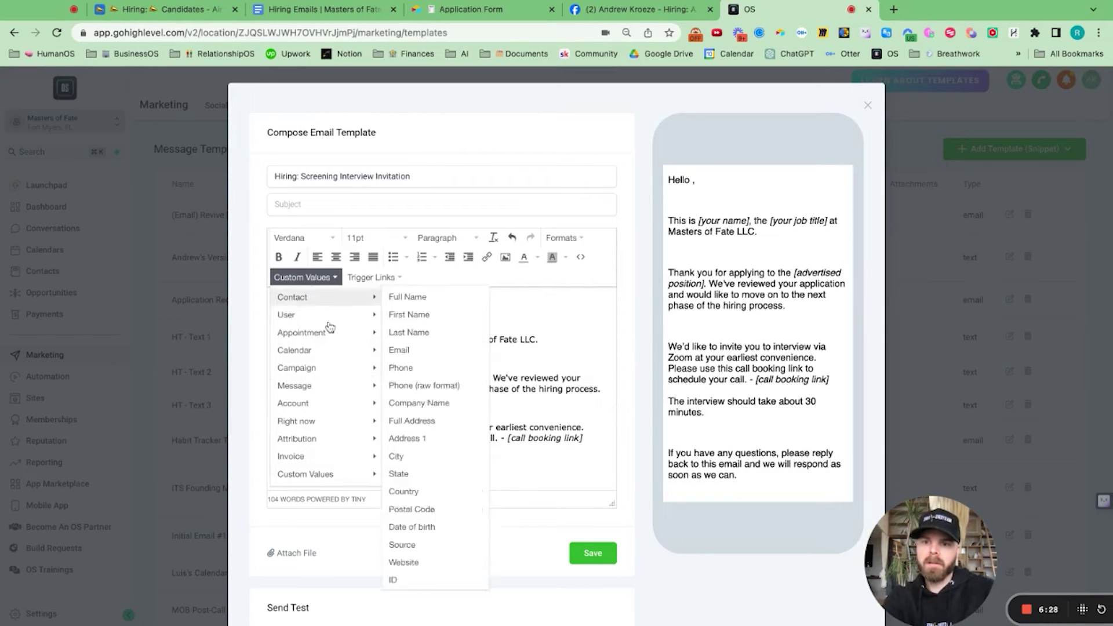
left_click(409, 315)
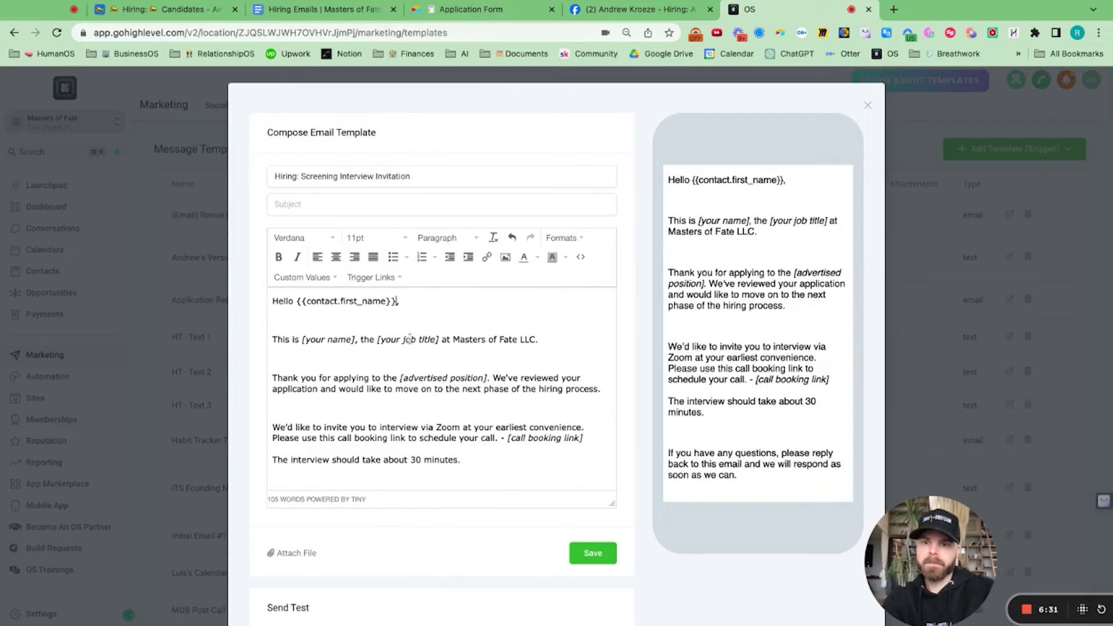
Step: Fill [your name] with the sender's name, set job title to CEO, and delete the advertised-position phrase
left_click(322, 341)
key("alt+shift+Left")
key("alt+shift+Left")
key("shift+Left")
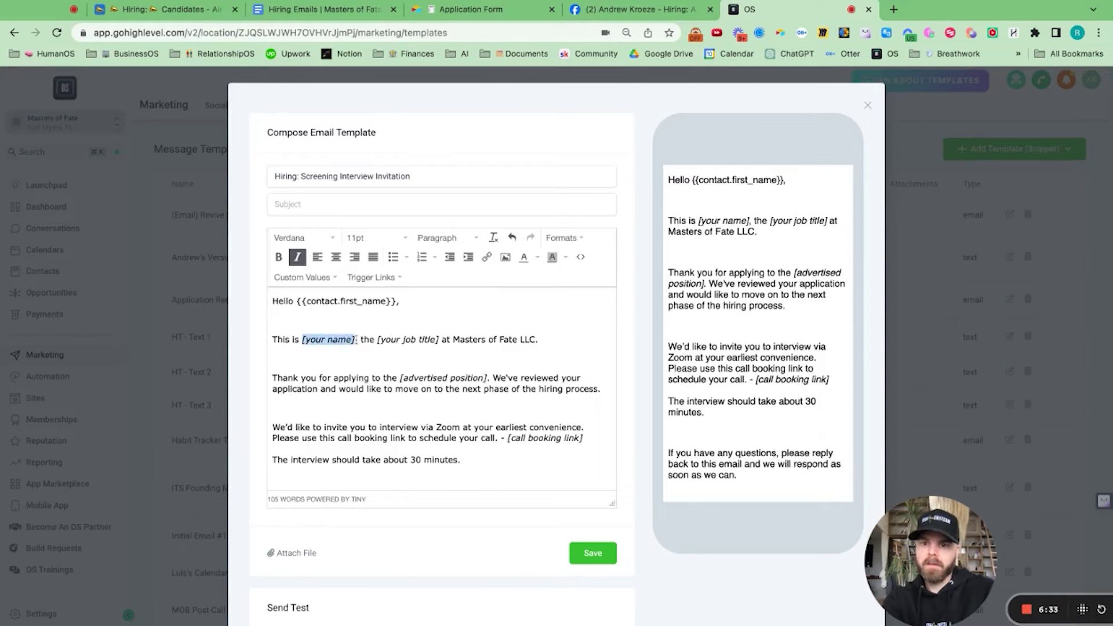
type("Andrew Kroe")
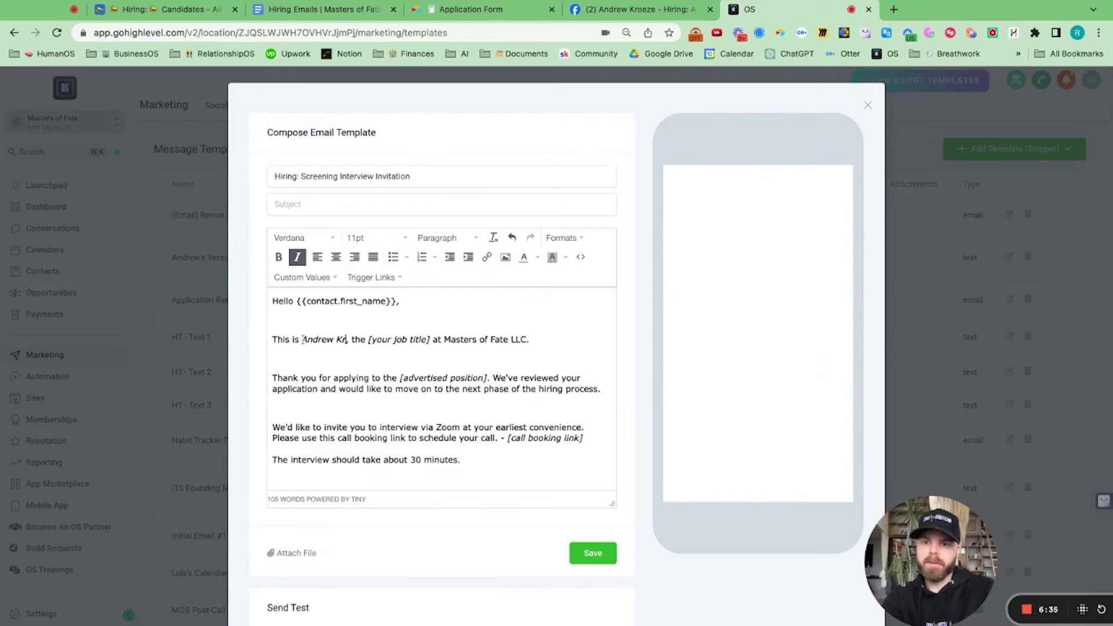
type("ze")
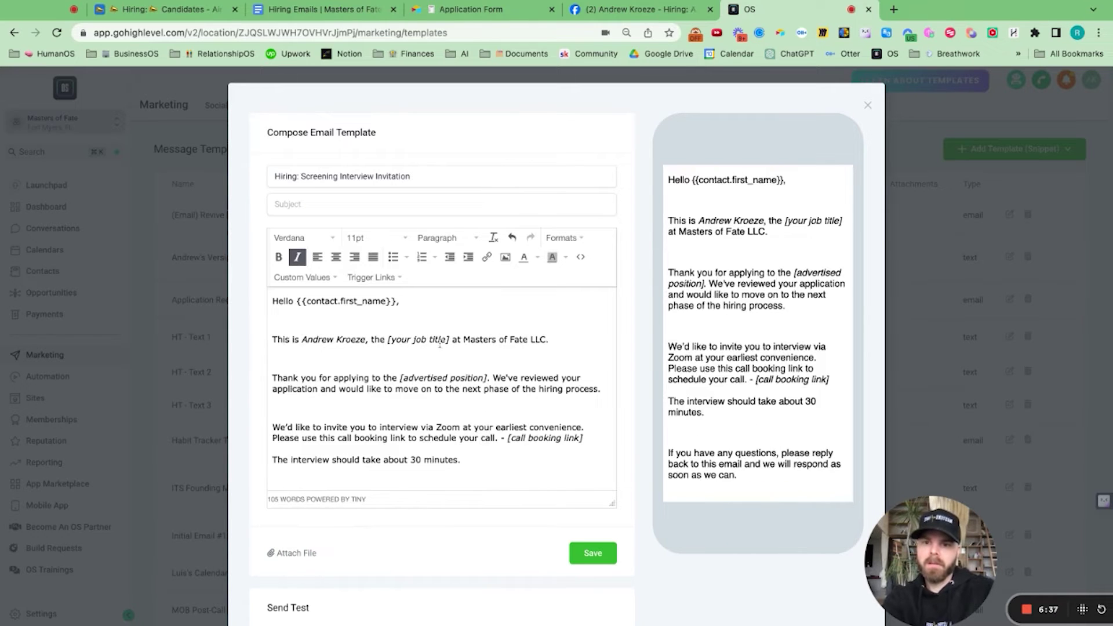
left_click(452, 339)
key("alt+shift+Left")
key("alt+shift+Left")
key("alt+shift+Left")
key("shift+Left")
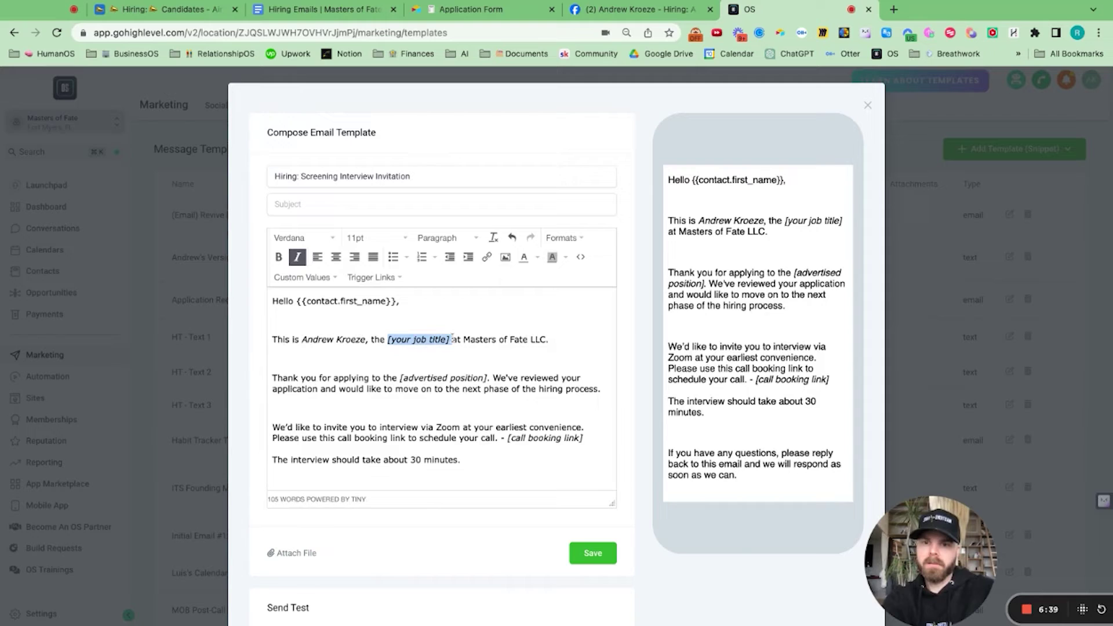
type("CEO")
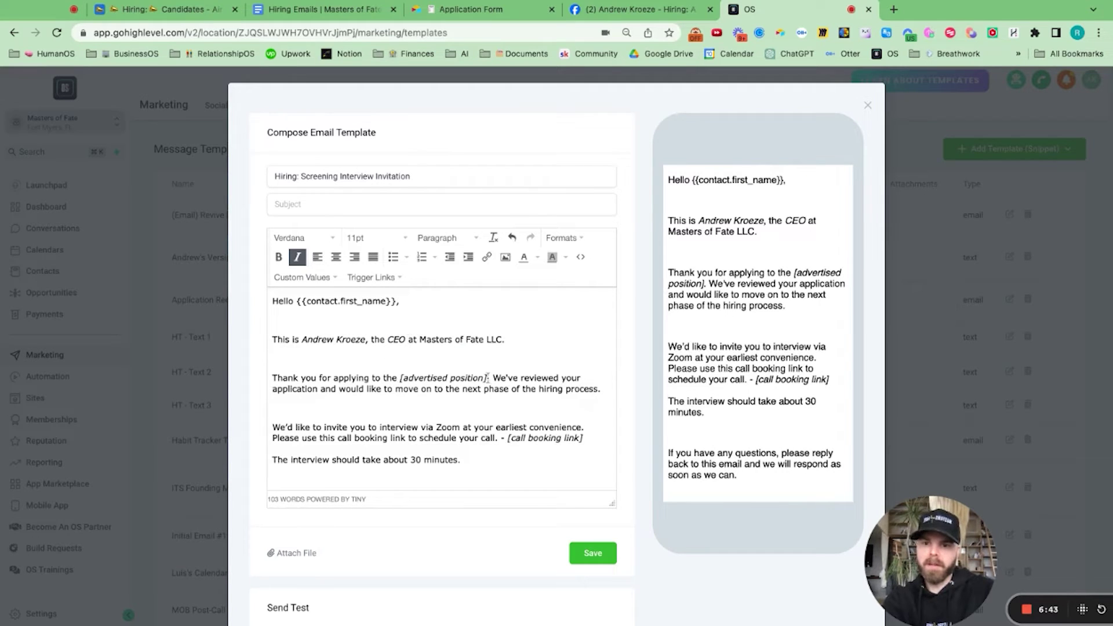
left_click_drag(487, 378, 372, 378)
key("BackSpace")
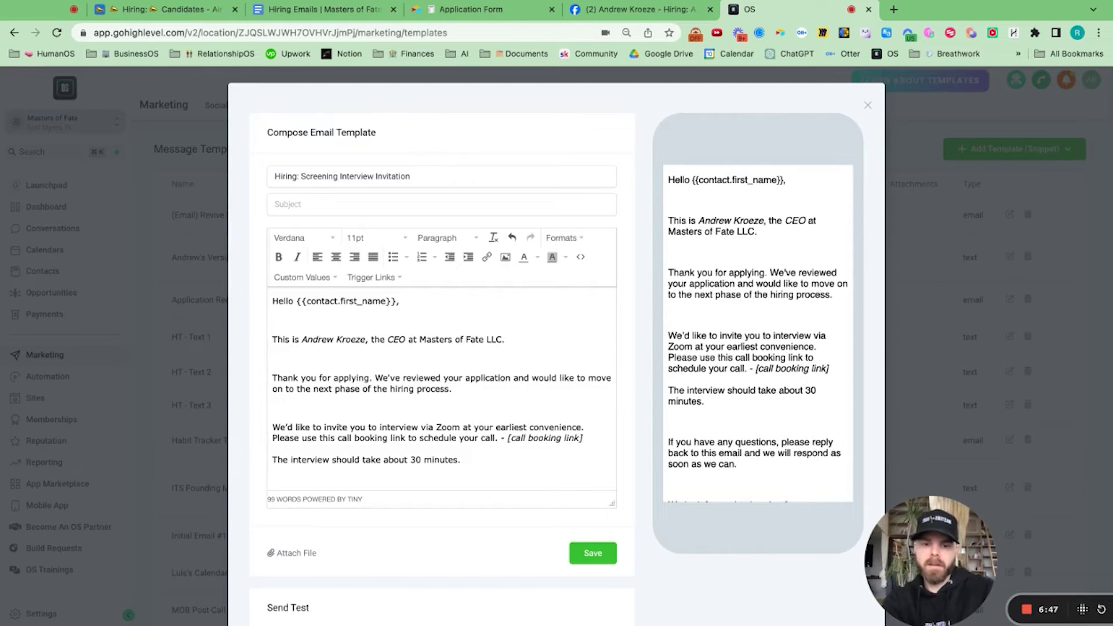
scroll(417, 393, "down", 3)
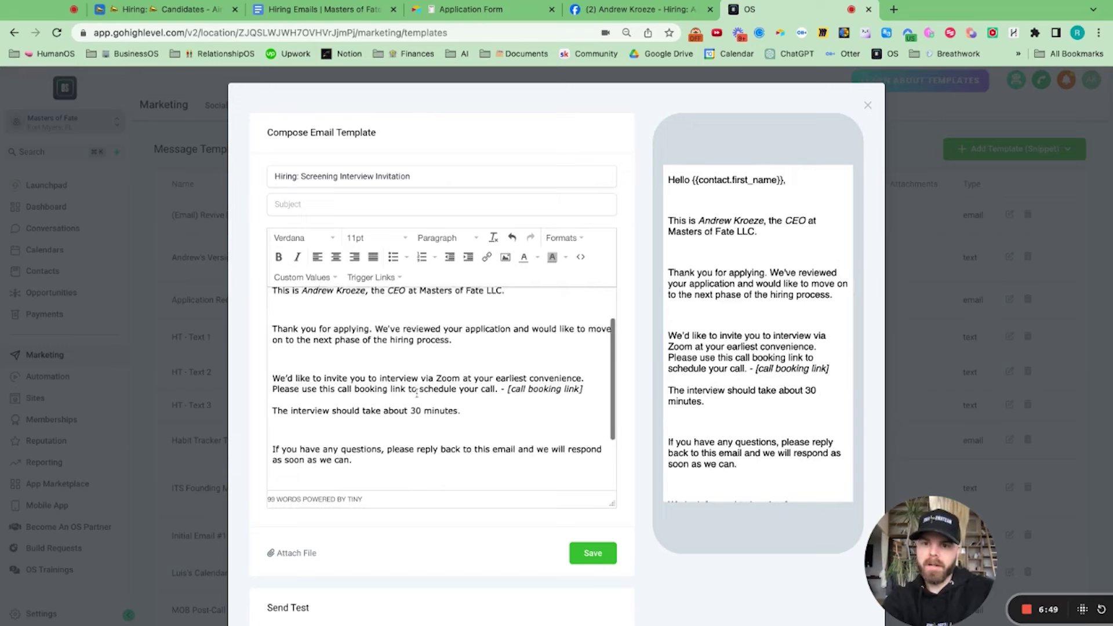
Step: Copy the Connection Call 15 Minutes booking link from the Calendly side panel
left_click(758, 34)
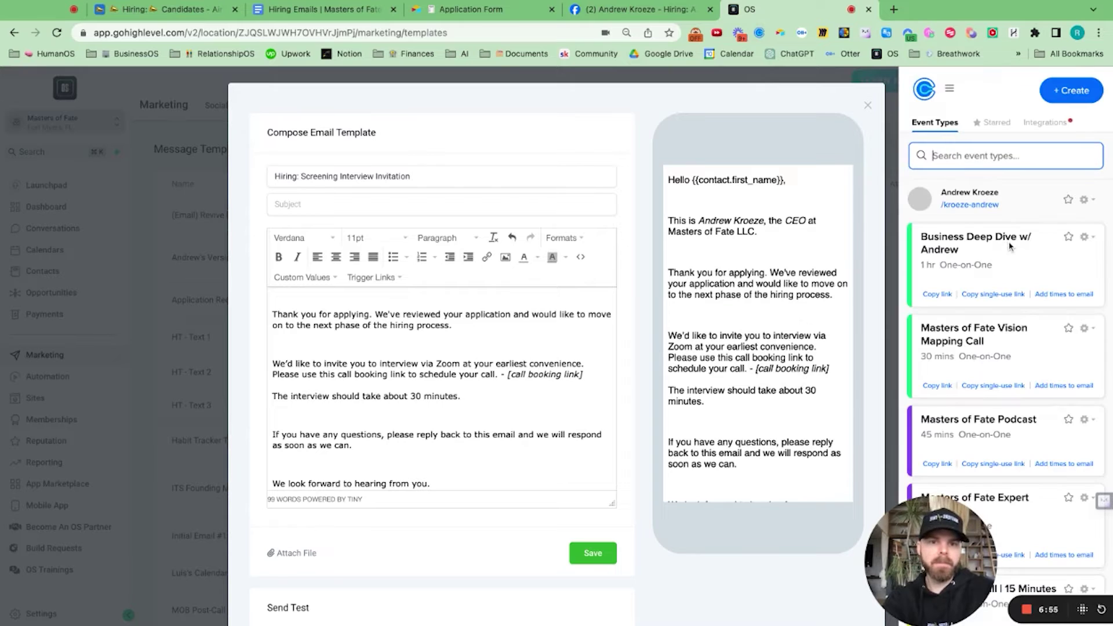
scroll(960, 416, "down", 3)
scroll(960, 417, "down", 2)
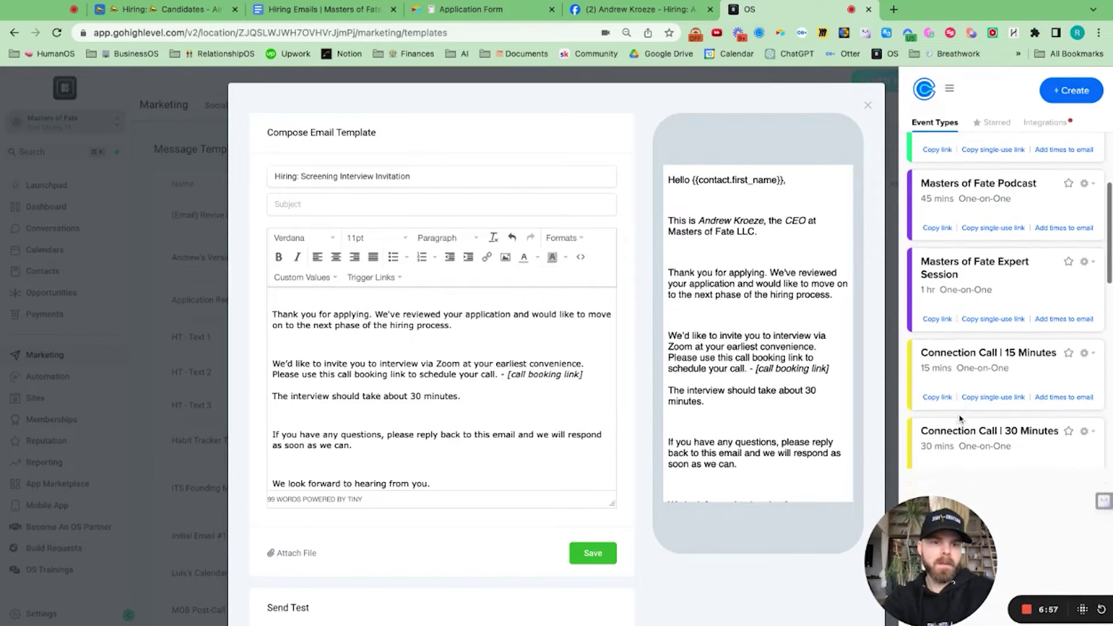
left_click(936, 389)
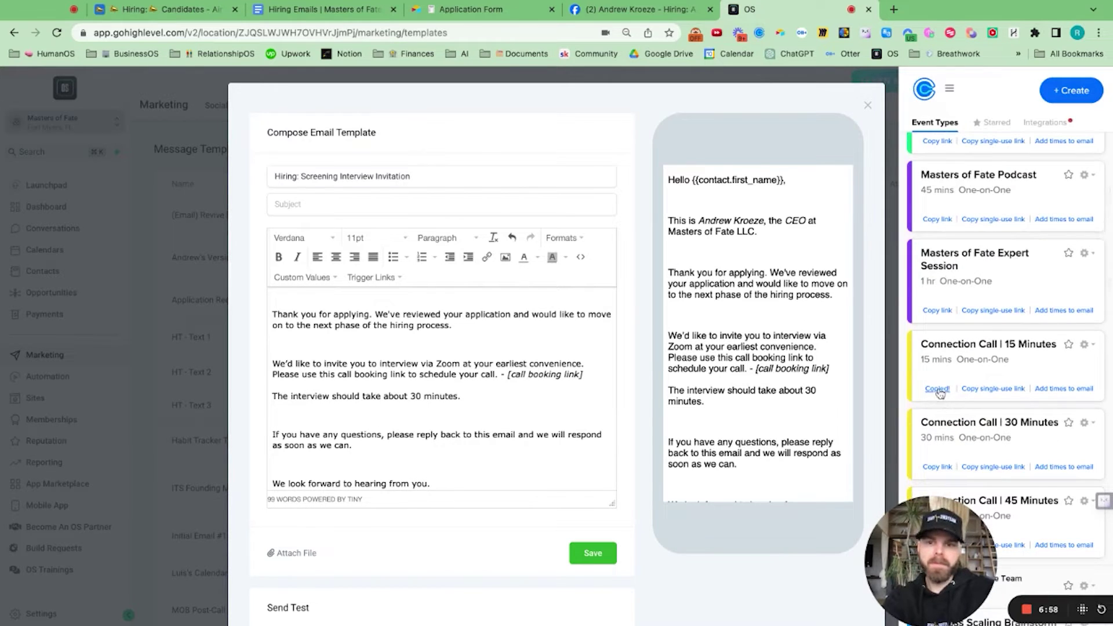
left_click(437, 404)
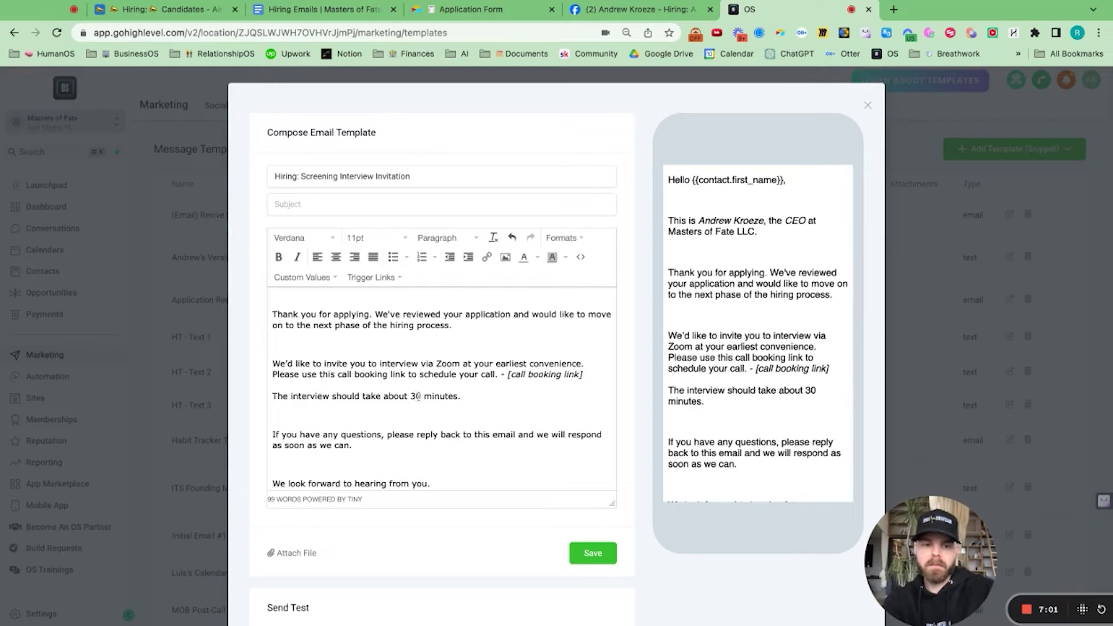
Step: Change the interview length from 30 to 15 and paste the Calendly link over [call booking link]
key("BackSpace")
key("BackSpace")
type("15")
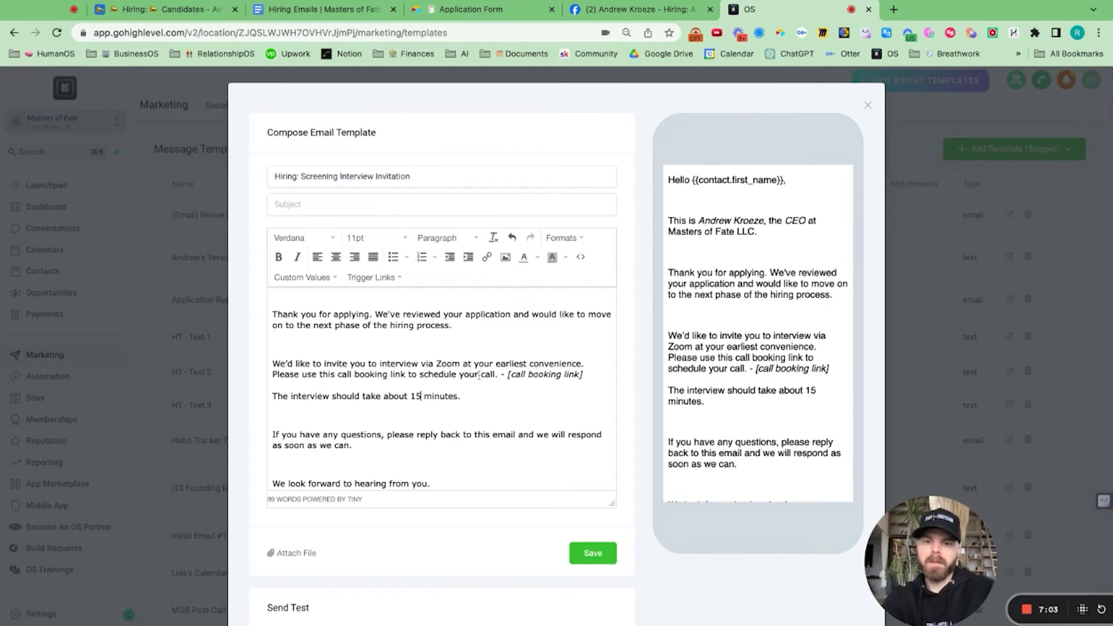
left_click(584, 375)
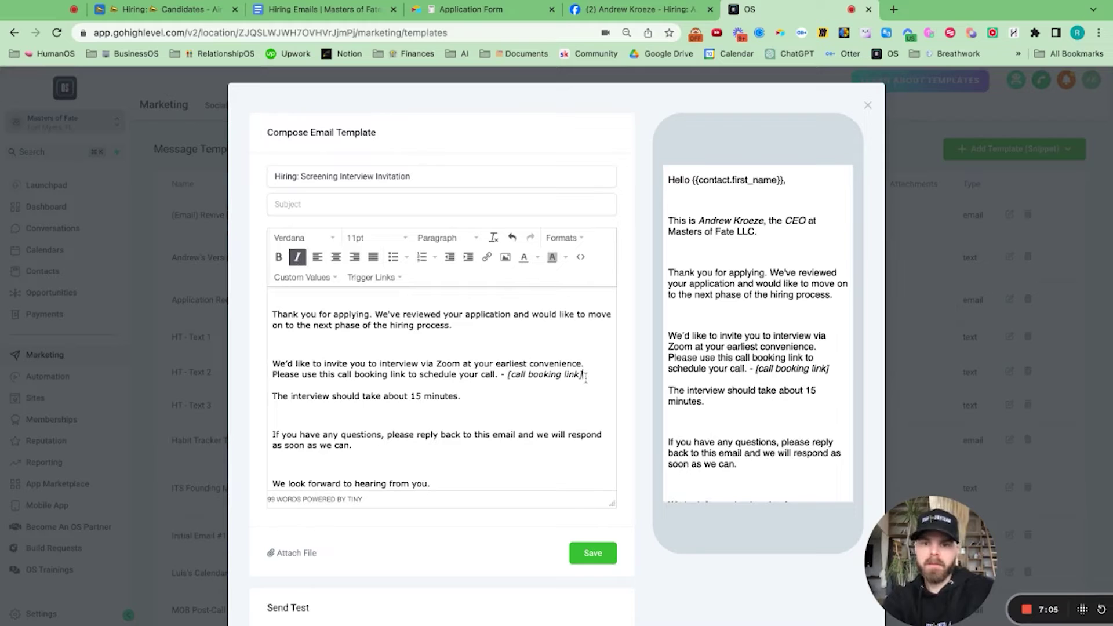
key("BackSpace")
key("BackSpace")
key("BackSpace")
key("BackSpace")
key("BackSpace")
key("BackSpace")
key("BackSpace")
key("BackSpace")
key("BackSpace")
key("BackSpace")
key("BackSpace")
key("BackSpace")
key("BackSpace")
key("BackSpace")
key("BackSpace")
key("BackSpace")
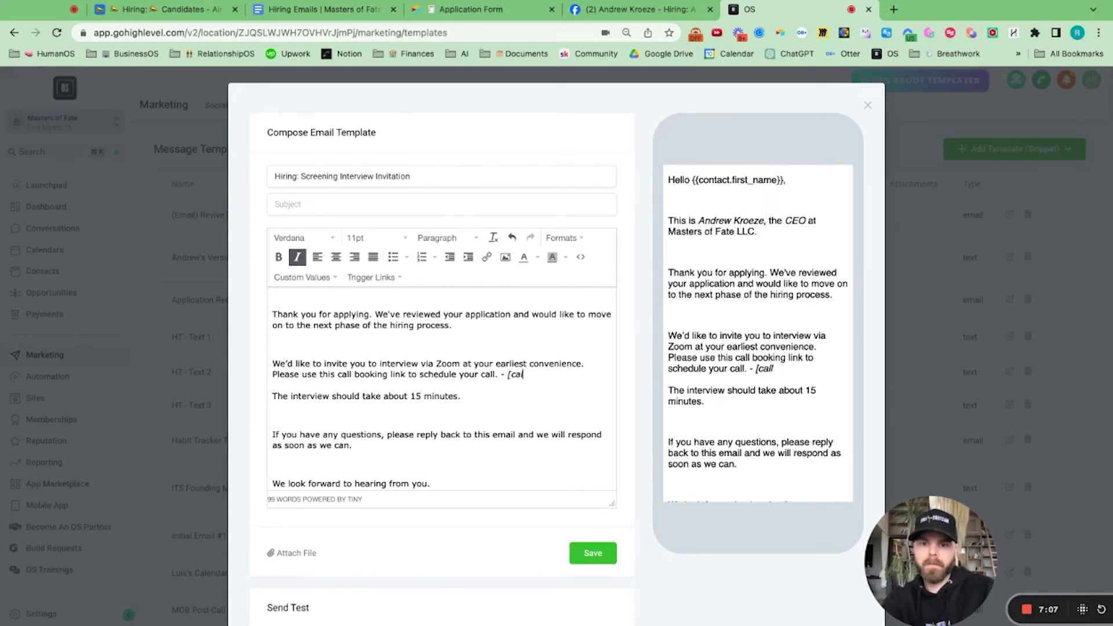
type("https://calendly.com/kroeze-andrew/15min")
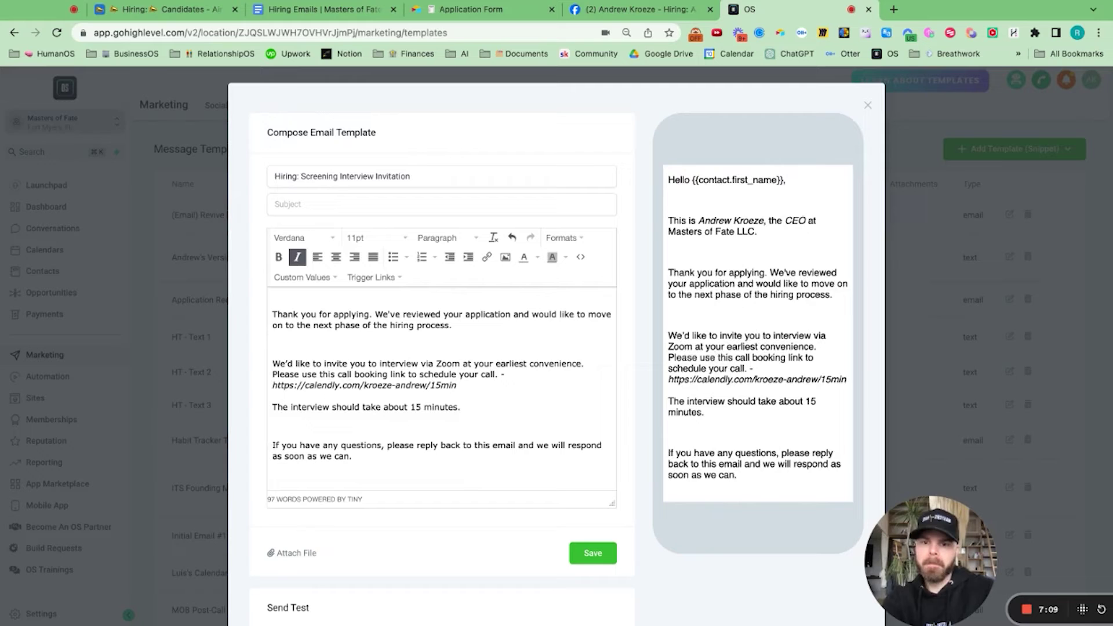
Step: Replace the [your name] sign-off with the sender's name and attempt to save
scroll(506, 392, "down", 3)
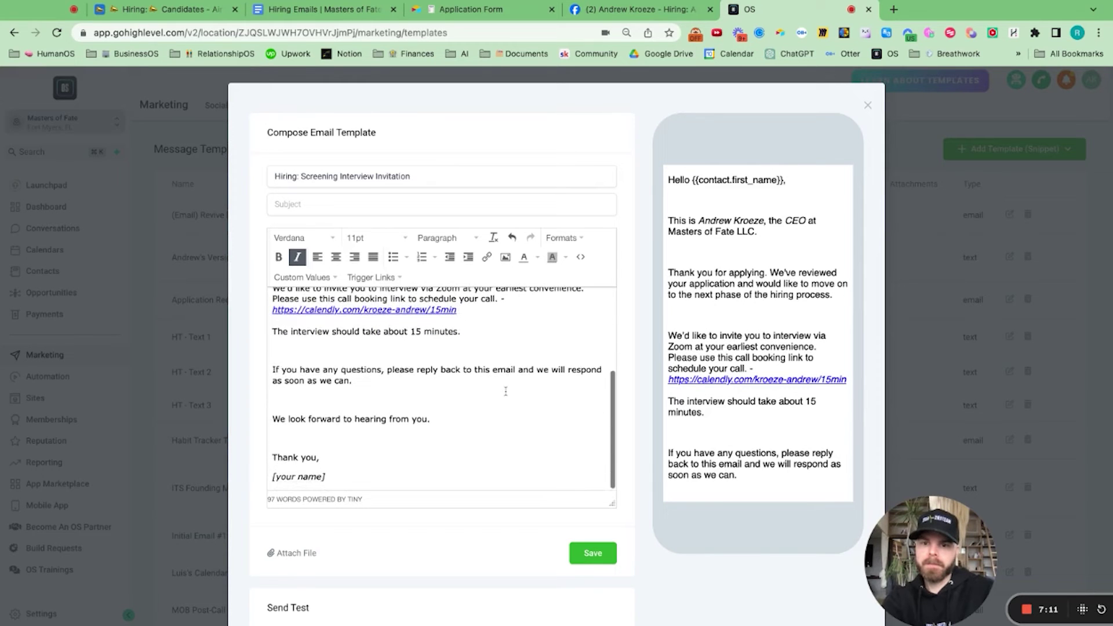
scroll(396, 382, "down", 2)
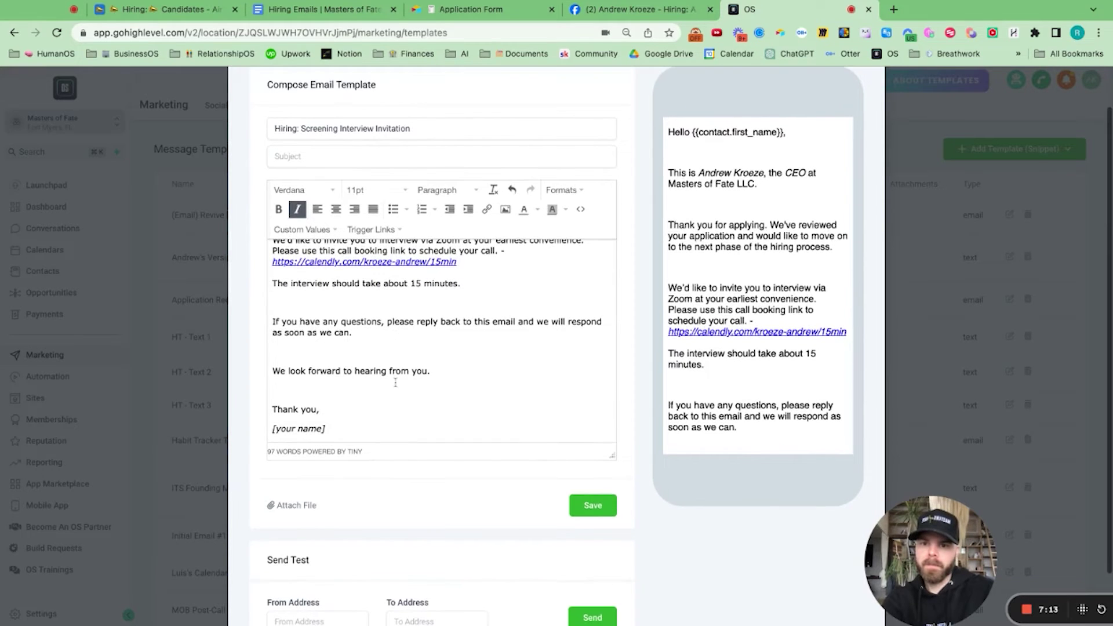
left_click(294, 392)
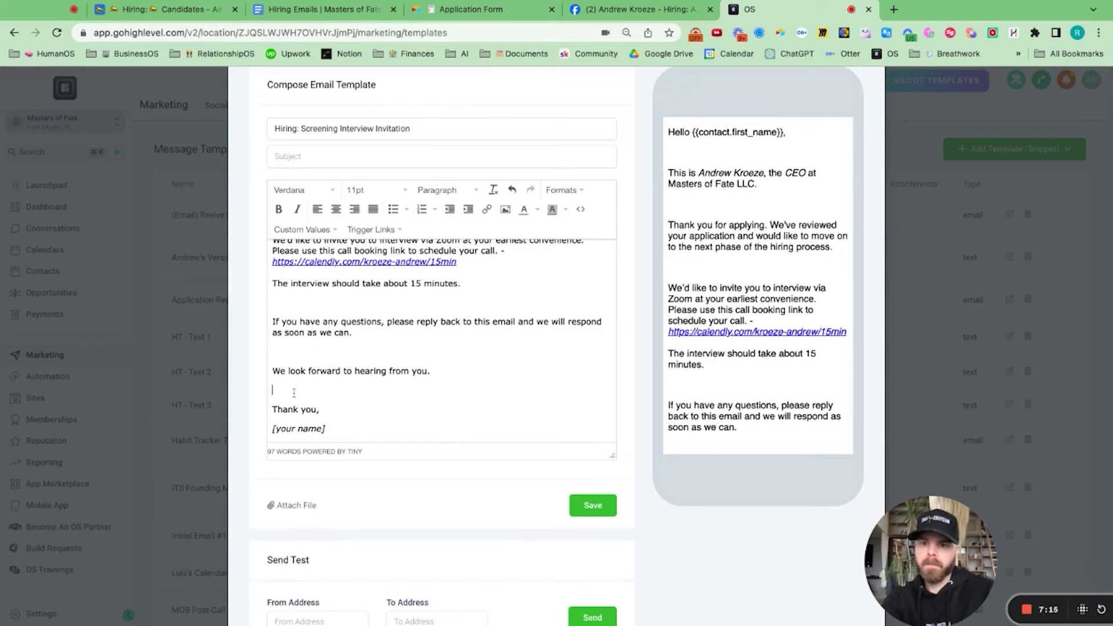
triple_click(322, 429)
type("A")
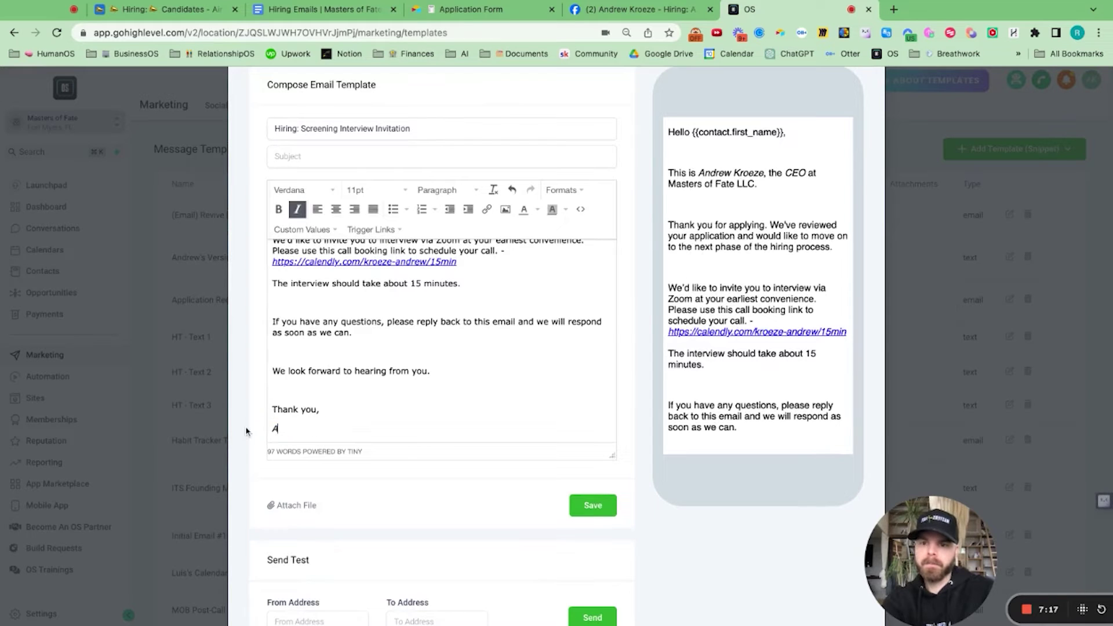
type("ndrew Kroeze")
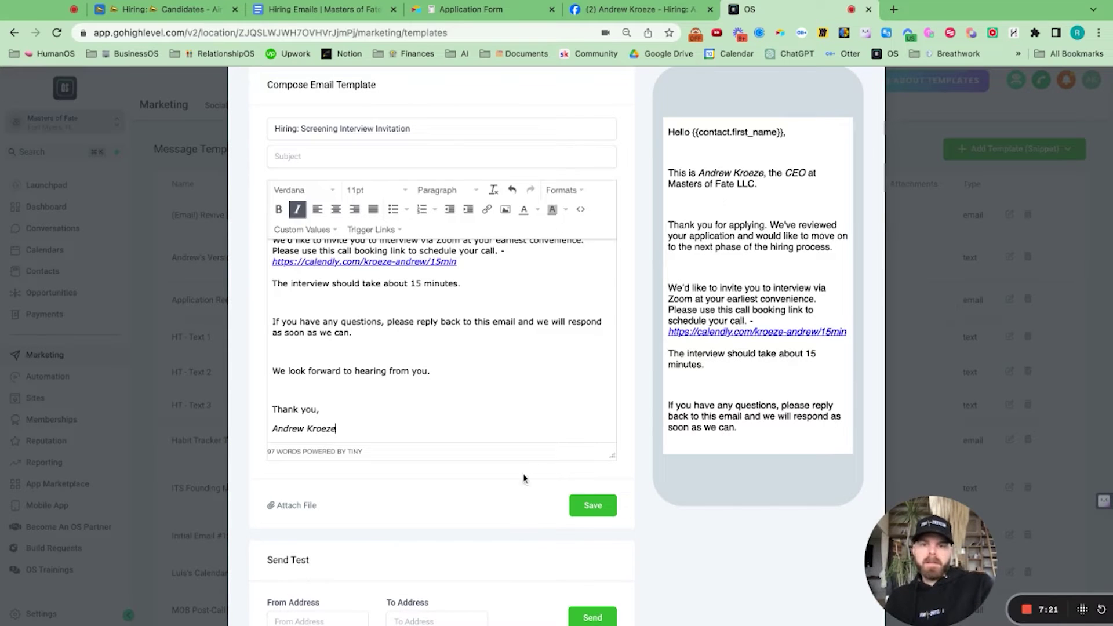
left_click(594, 506)
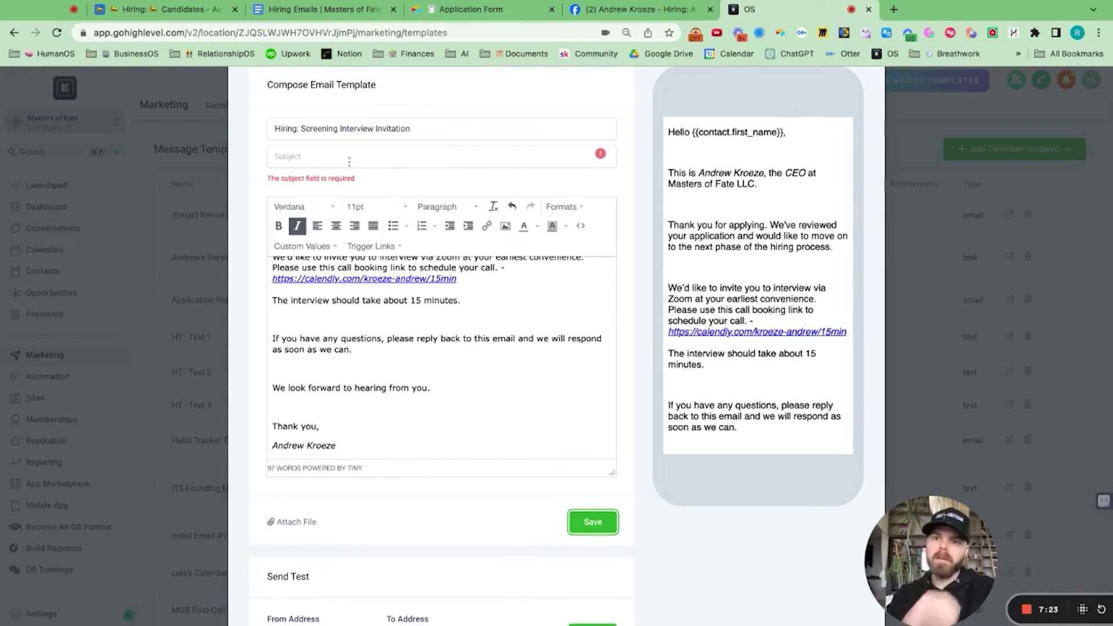
Step: Enter the subject 'Masters of Fate Next Steps', taken from the Hiring Emails doc, and save the template
left_click(349, 161)
left_click(322, 10)
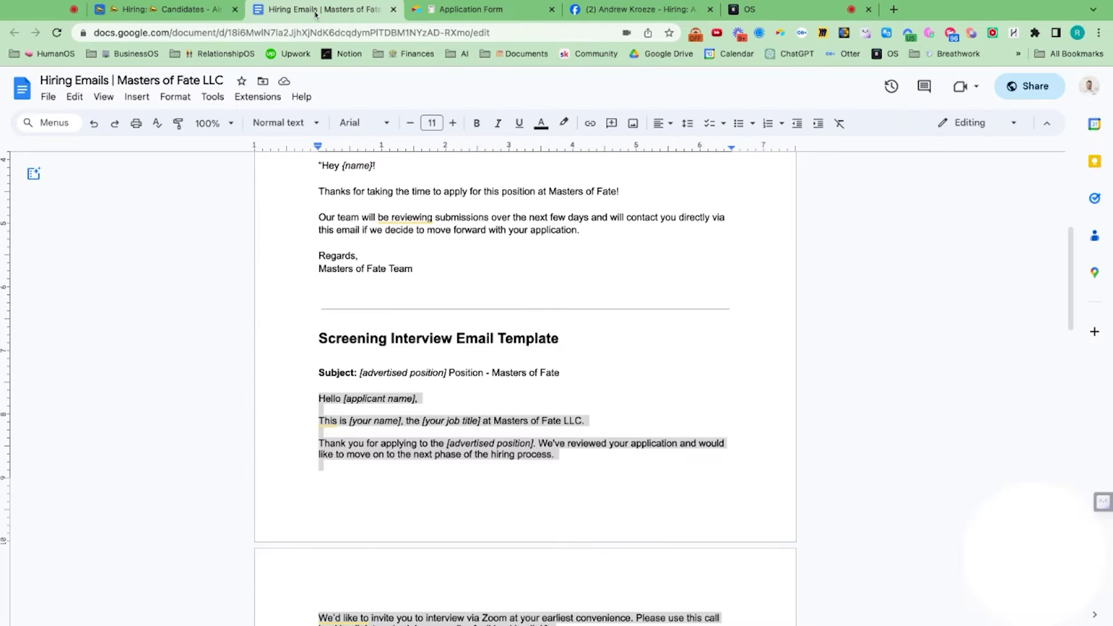
left_click(555, 373)
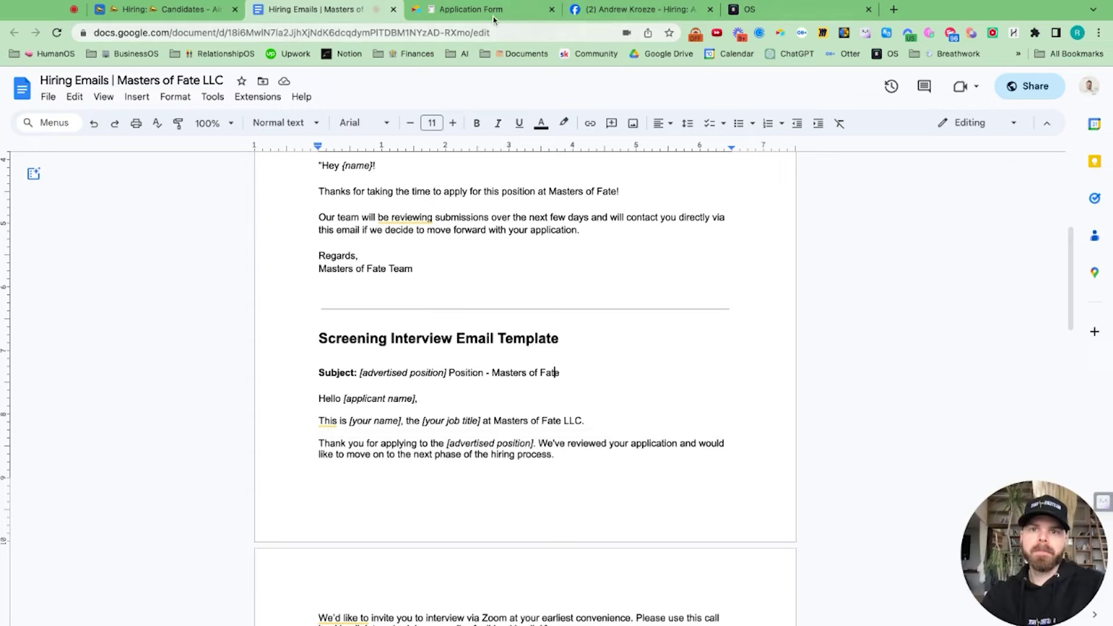
left_click(630, 11)
left_click(759, 10)
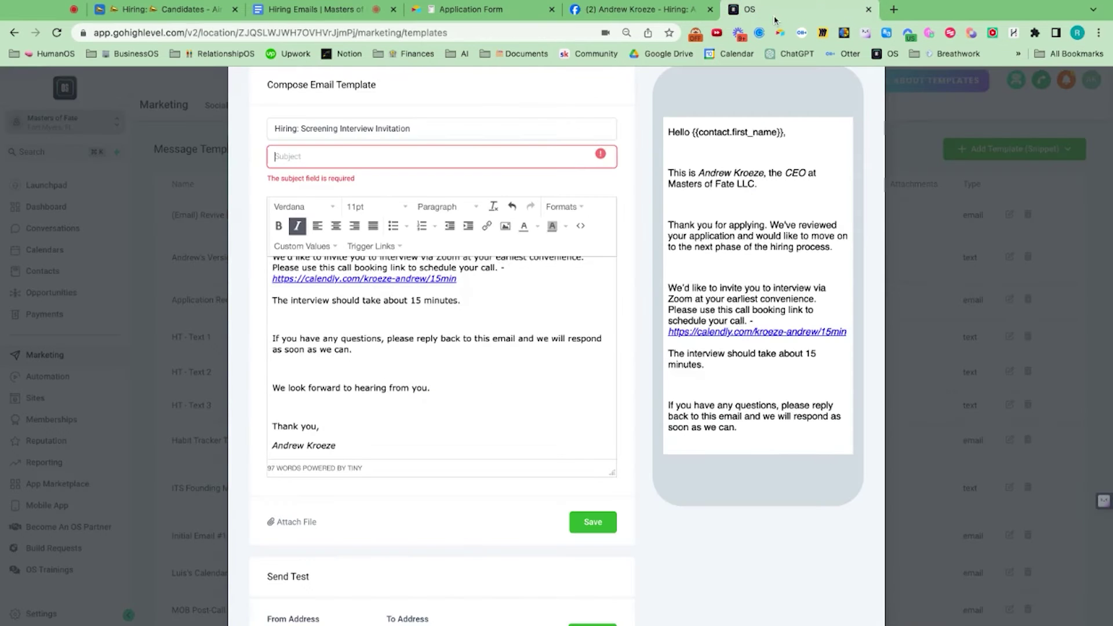
left_click(365, 156)
type("M")
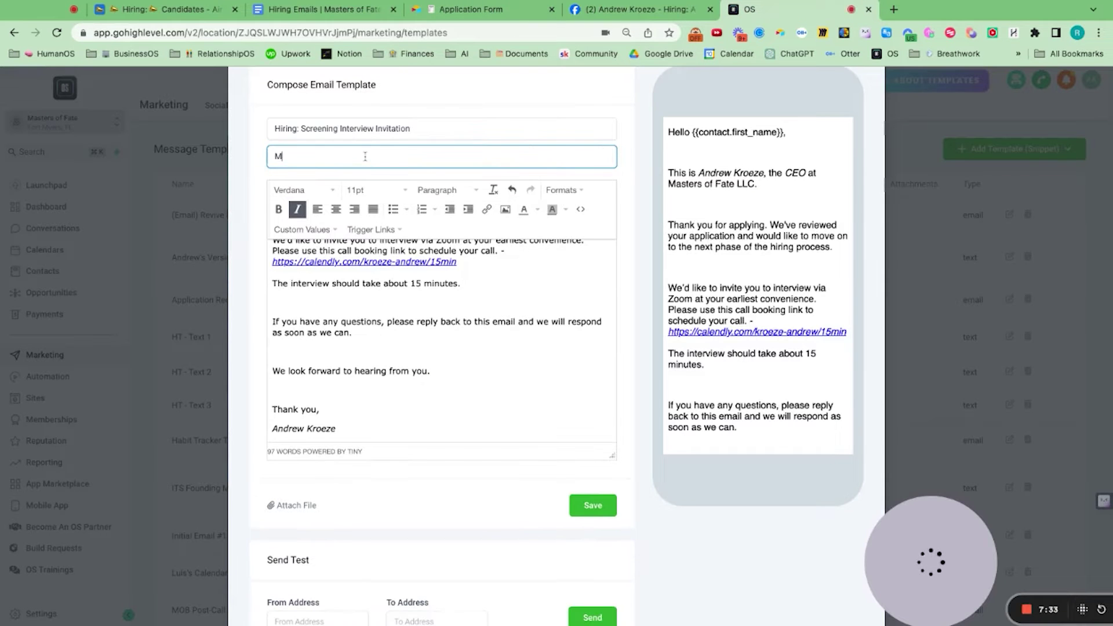
type("asters of FAte")
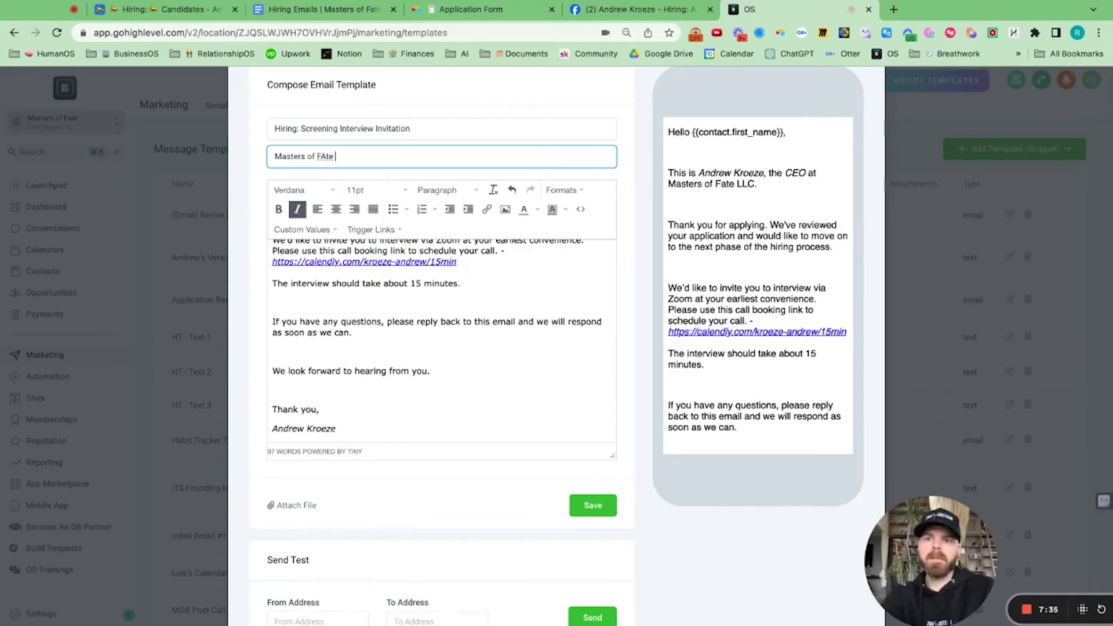
key("BackSpace")
key("BackSpace")
type("ate Nex")
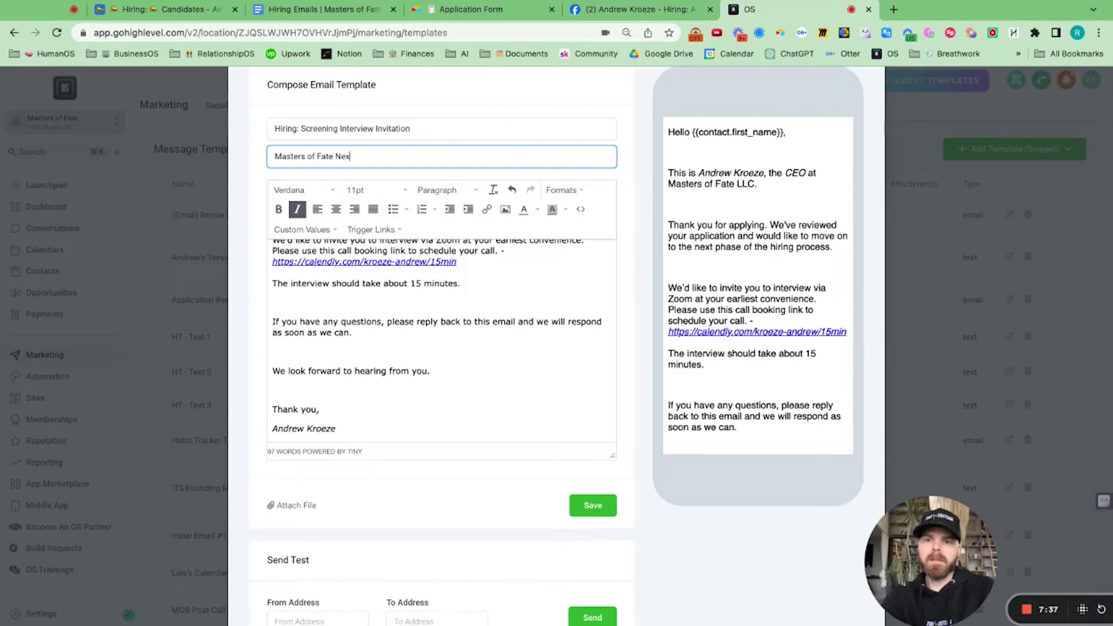
type("t Steps")
scroll(603, 444, "down", 1)
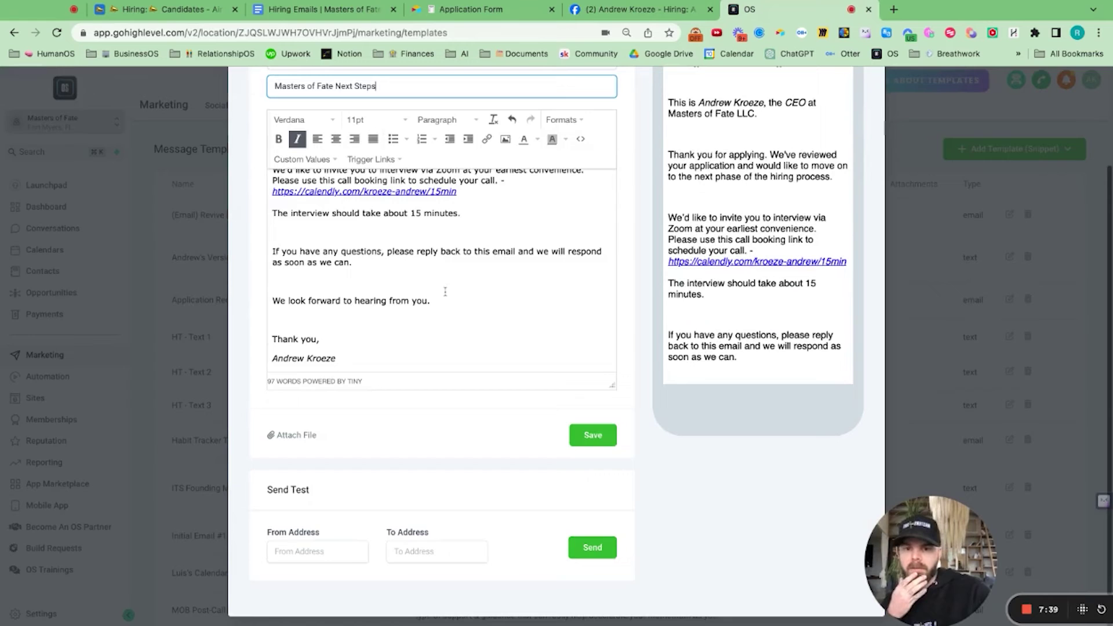
left_click(592, 436)
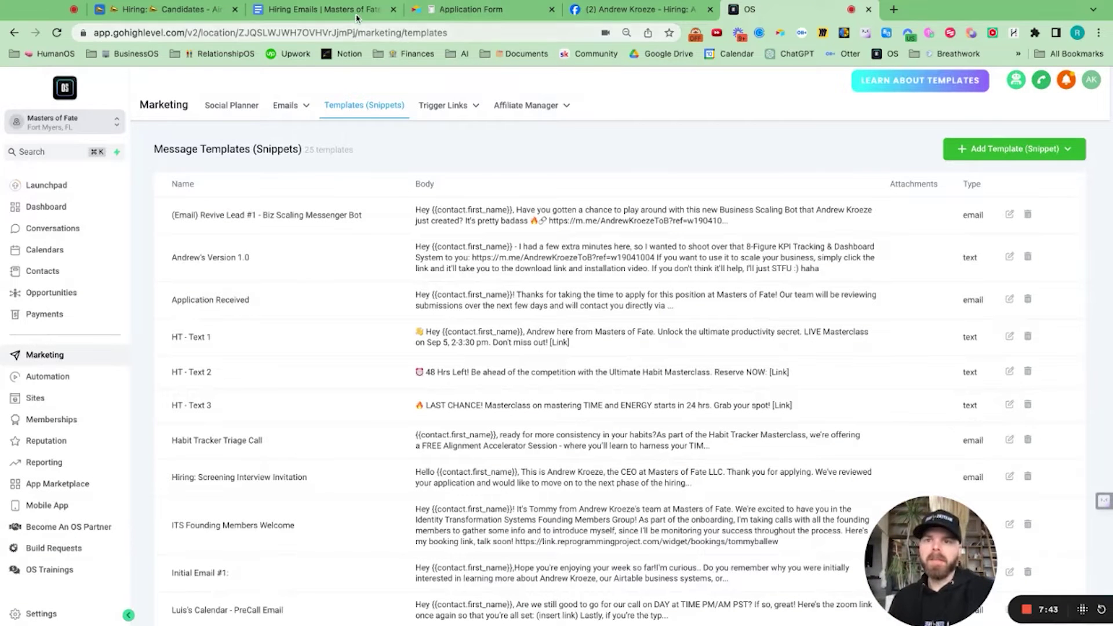
left_click(337, 16)
scroll(424, 372, "down", 8)
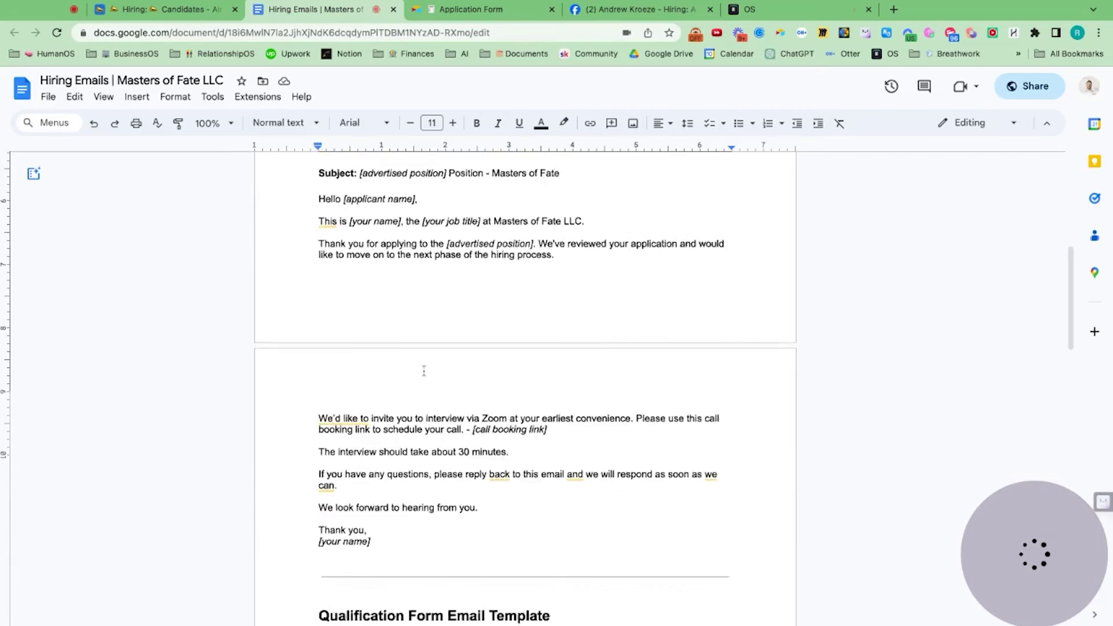
scroll(424, 372, "down", 7)
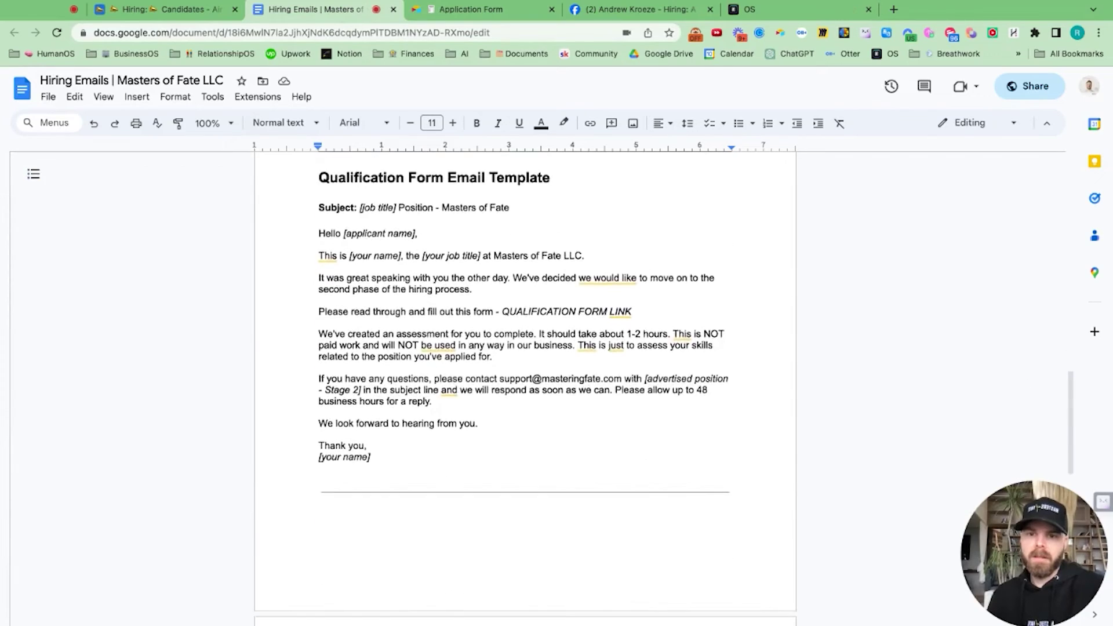
scroll(524, 389, "down", 6)
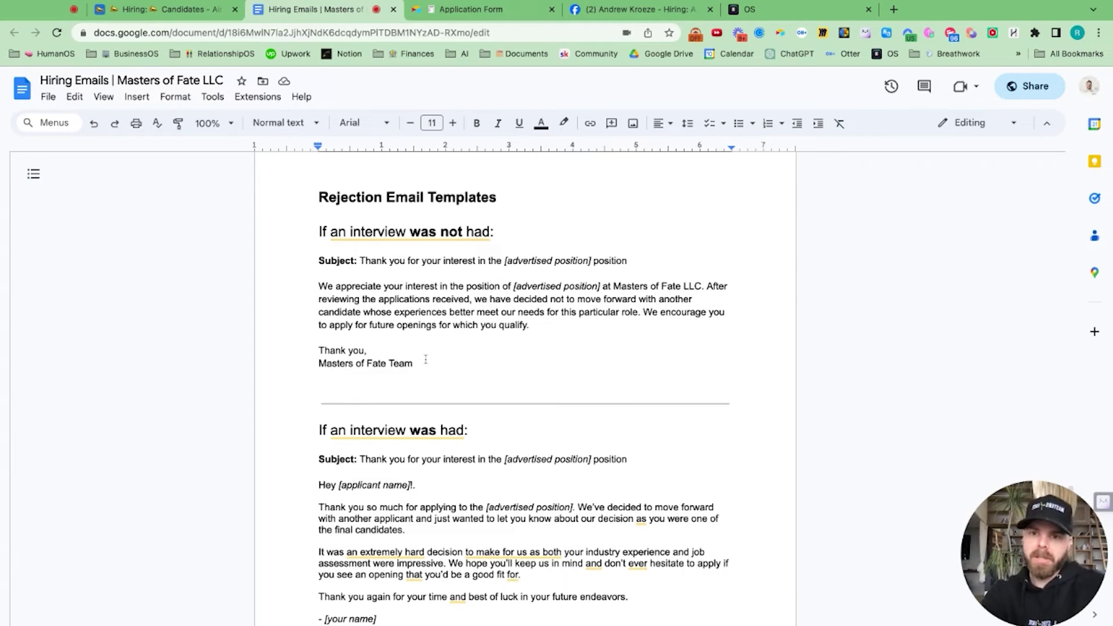
left_click_drag(425, 360, 319, 286)
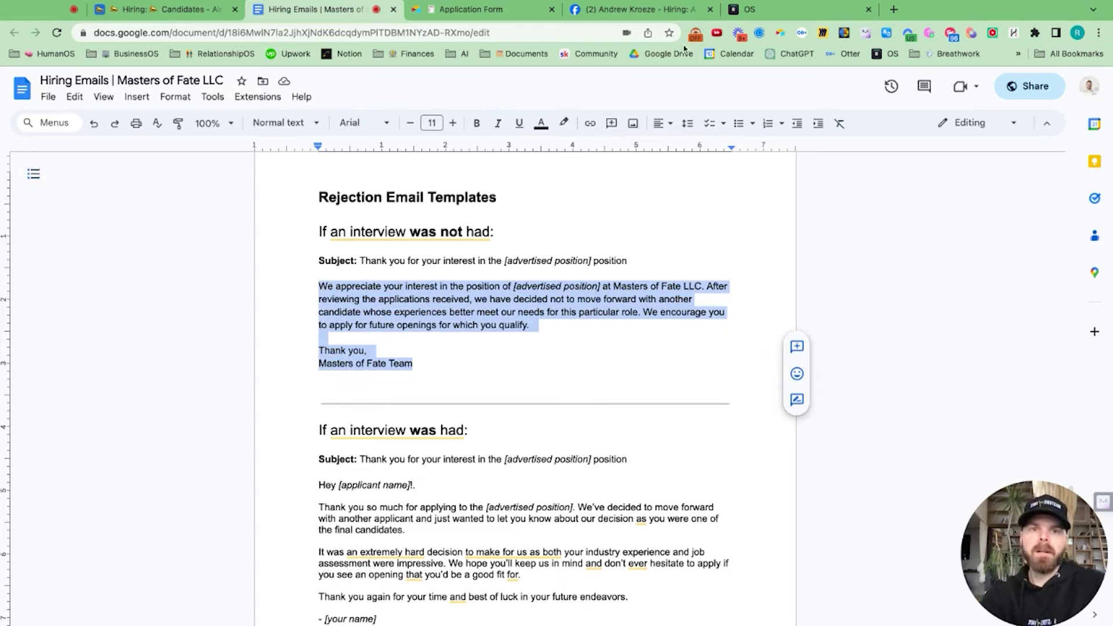
left_click(783, 14)
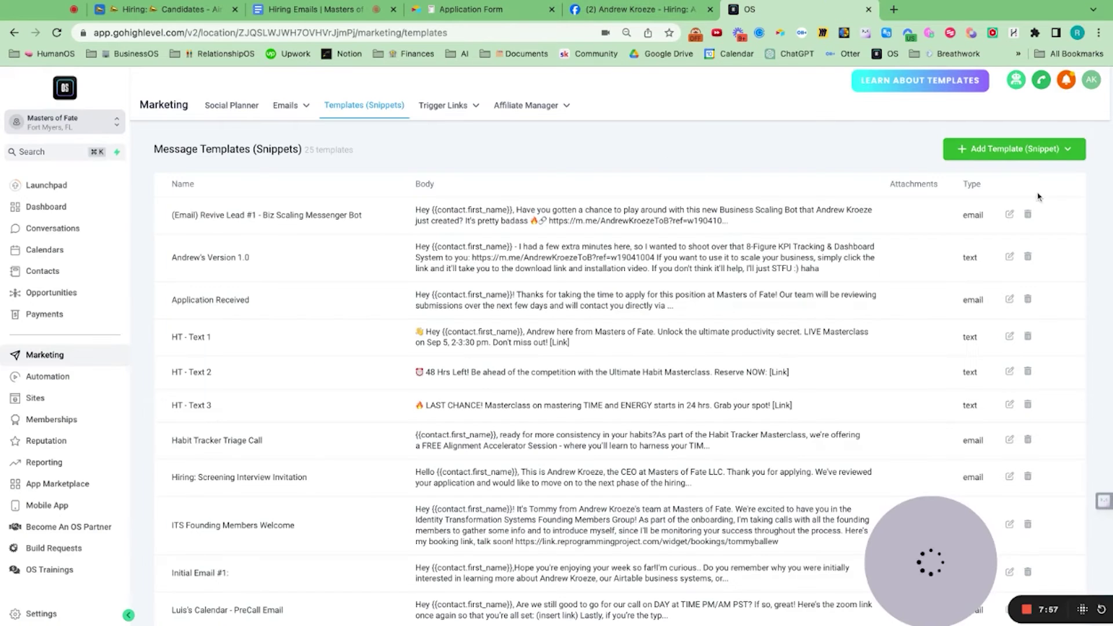
left_click(1001, 156)
Step: Start a new email template named 'Hiring: Rejection Email'
left_click(1005, 190)
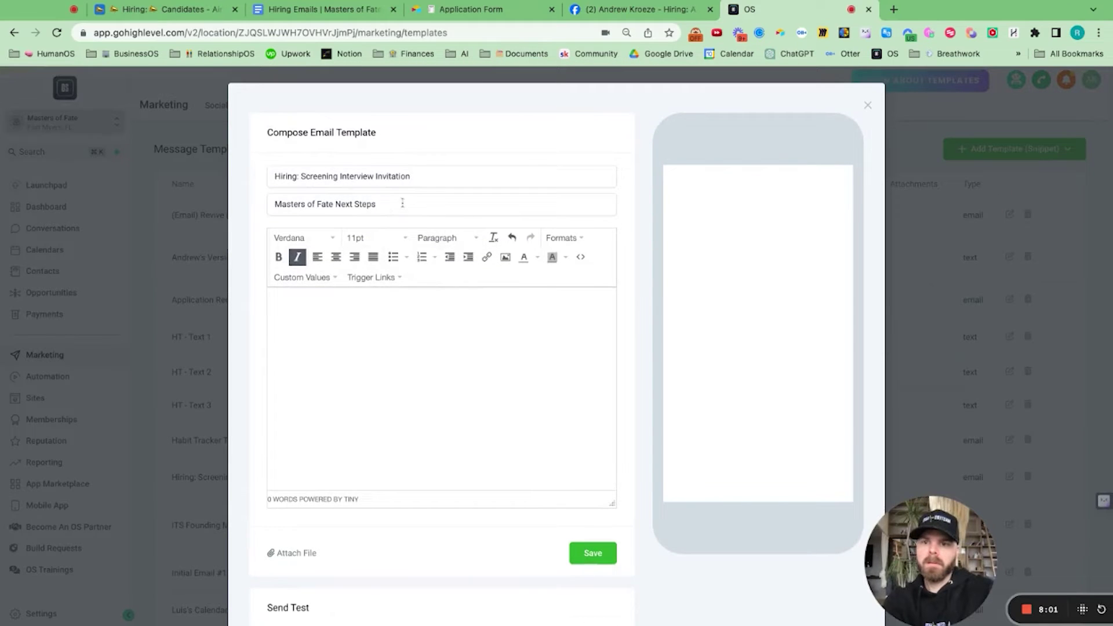
left_click(336, 177)
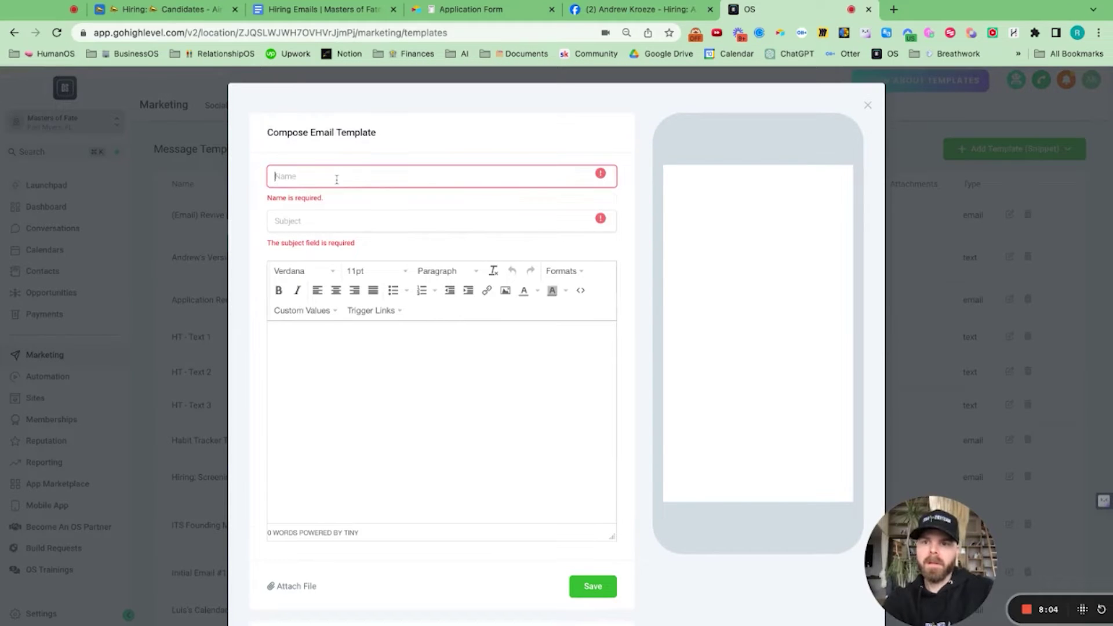
type("Rejectio")
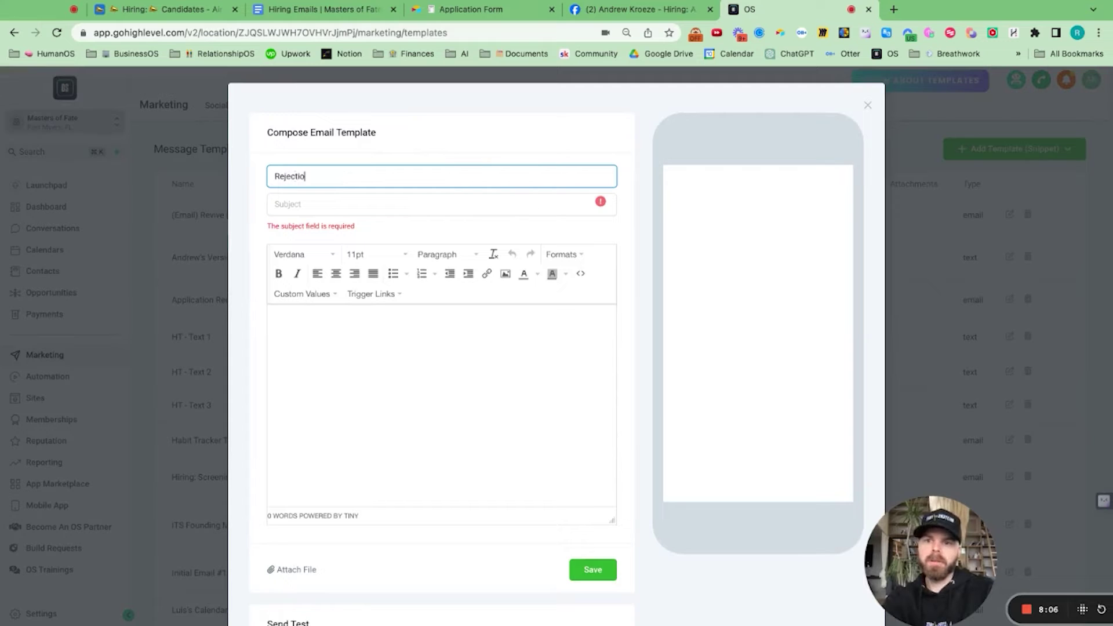
type("n Email")
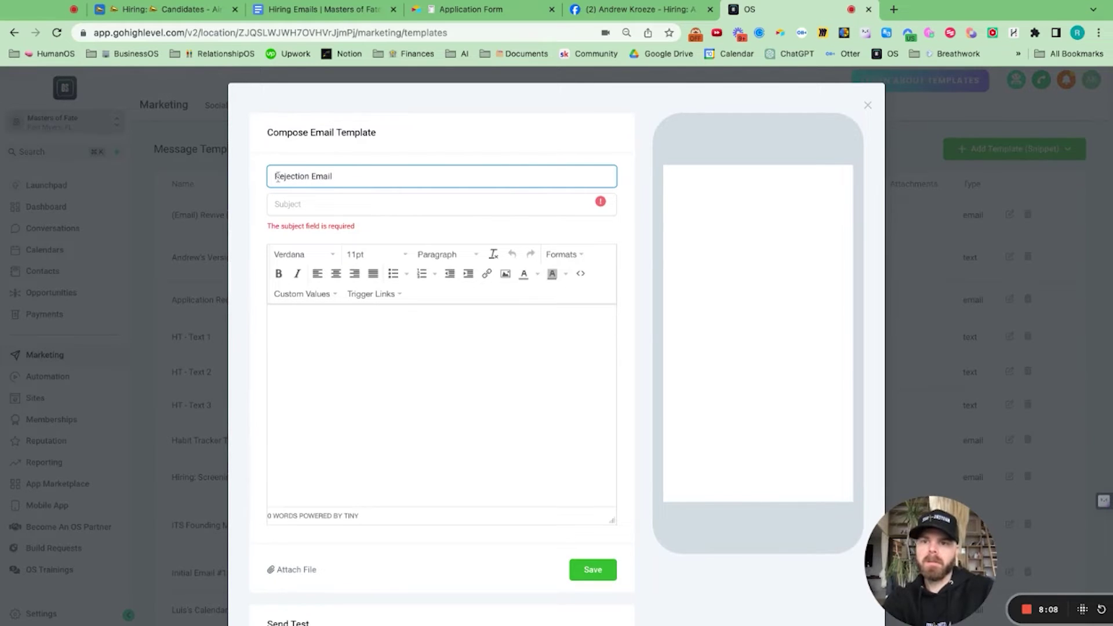
type("Hiring")
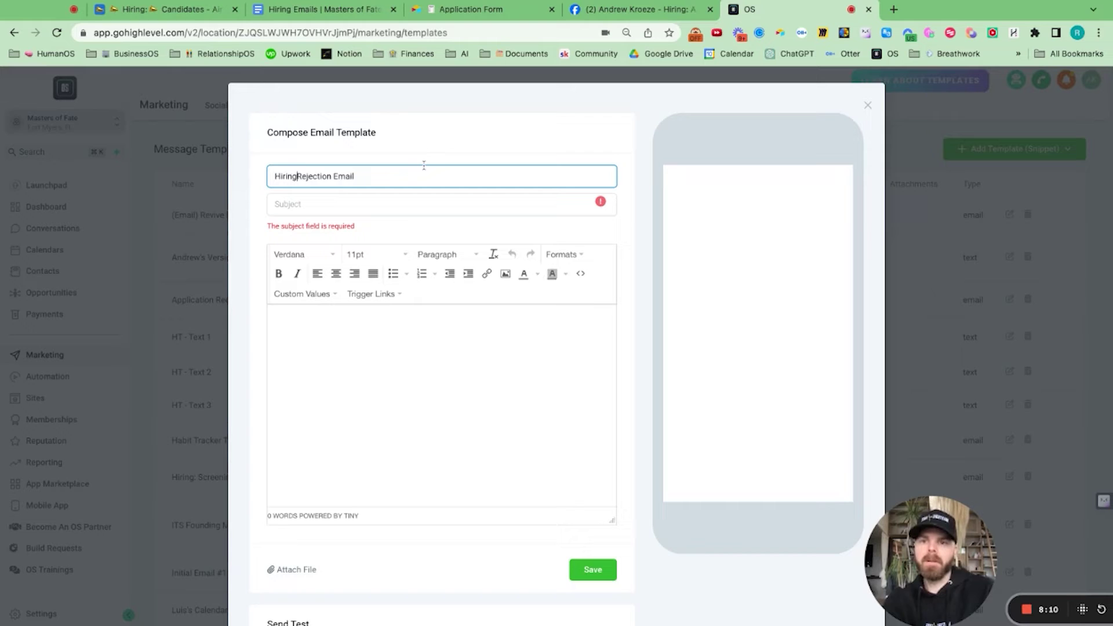
type(":")
Step: Paste the rejection text into the body and add a 'Hey' greeting line above it
left_click(416, 204)
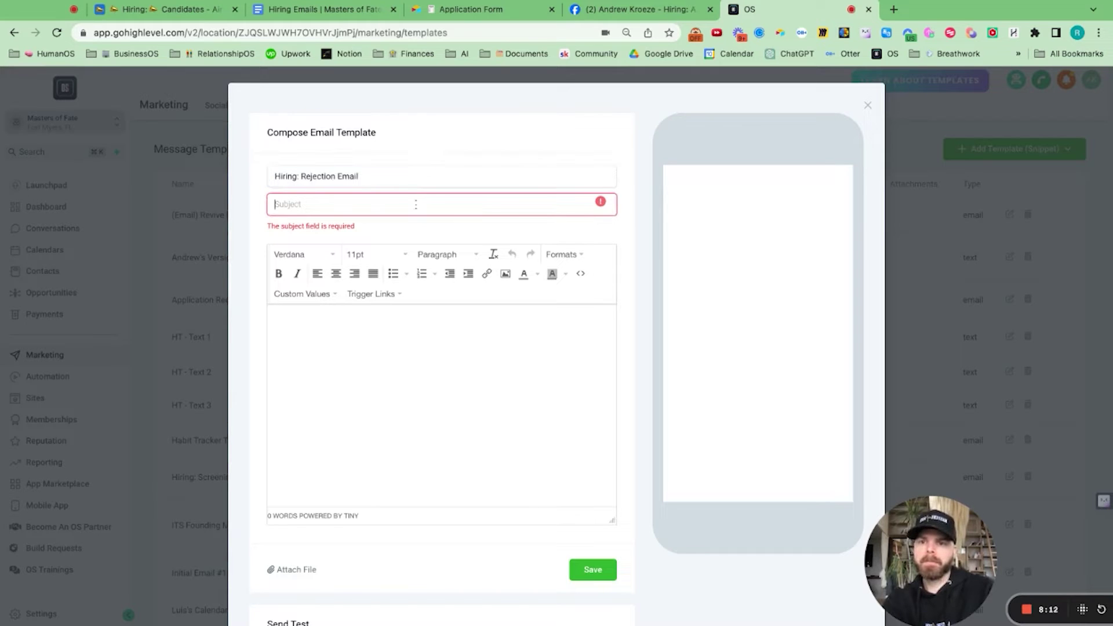
key("super+v")
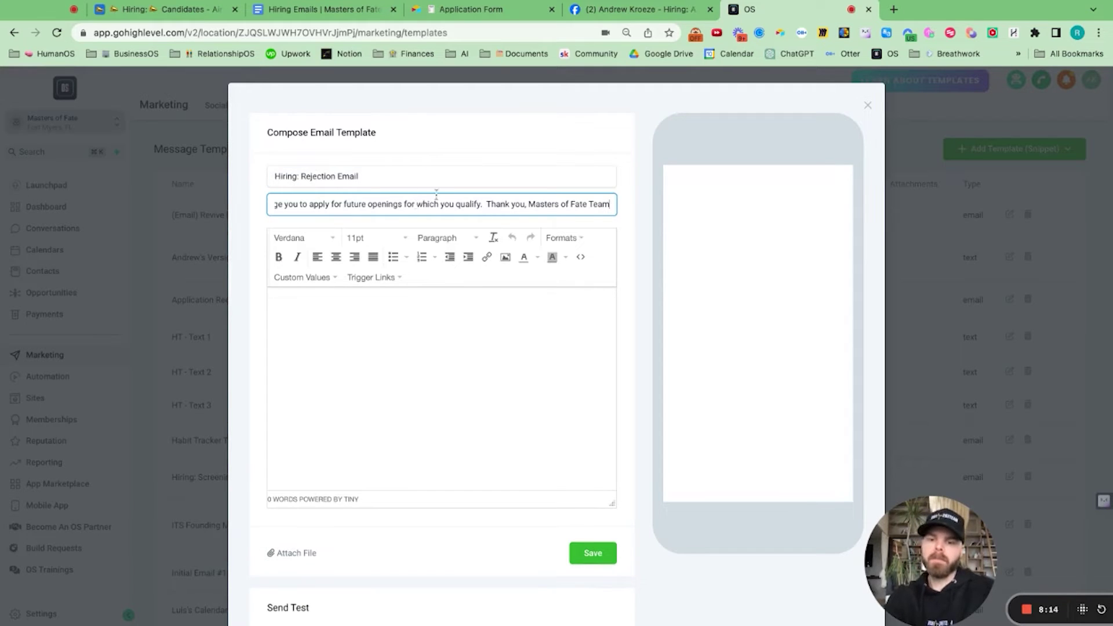
key("super+z")
left_click(355, 356)
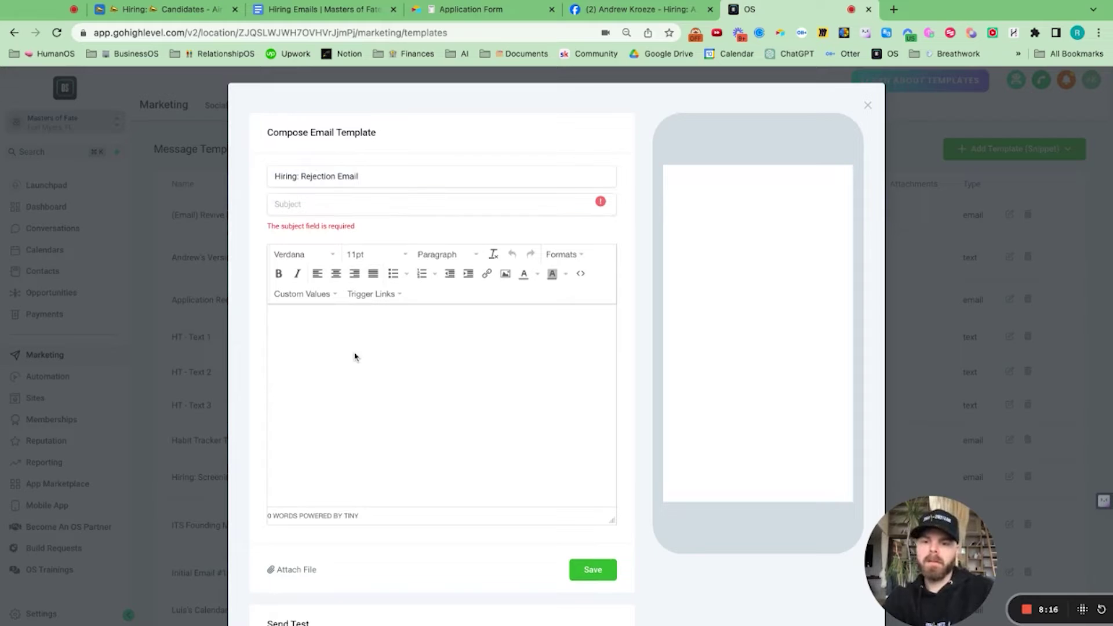
key("super+v")
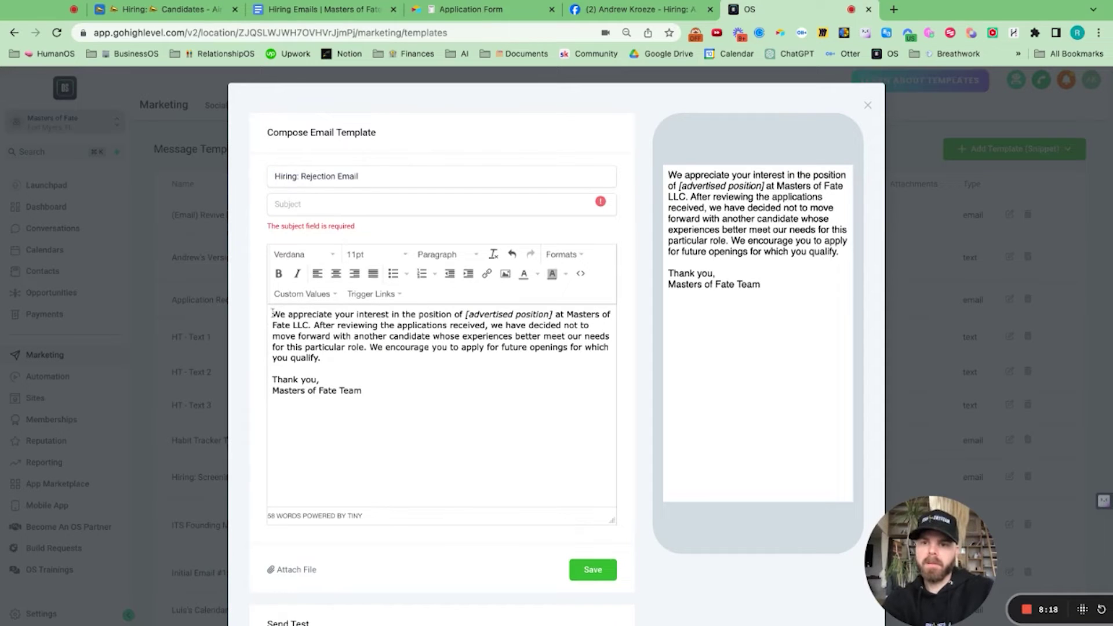
key("Return")
key("Return")
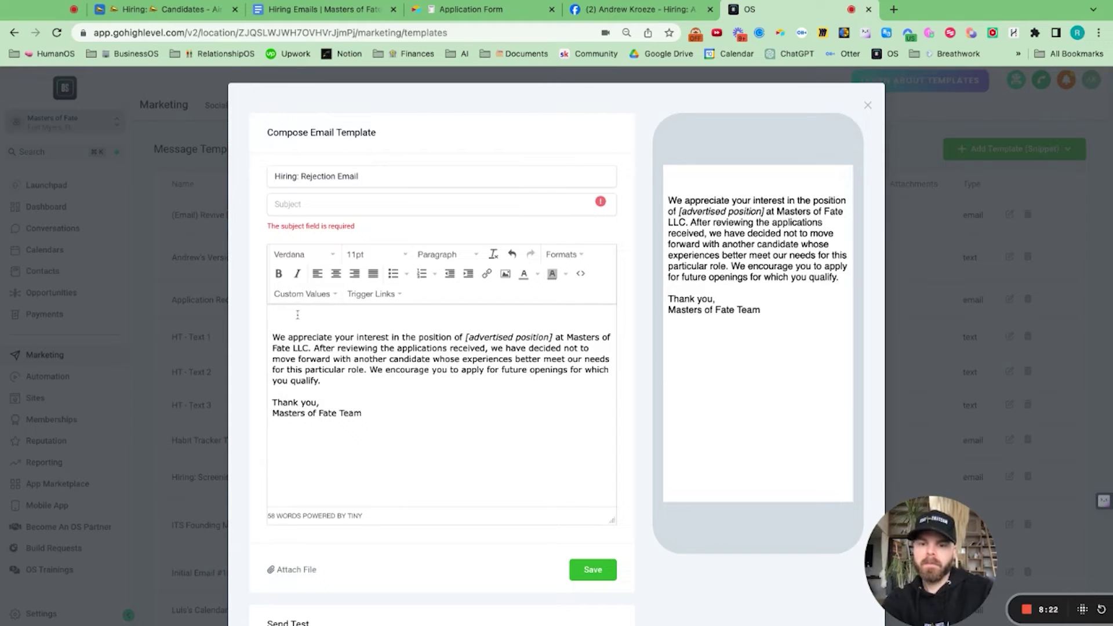
type("Hey")
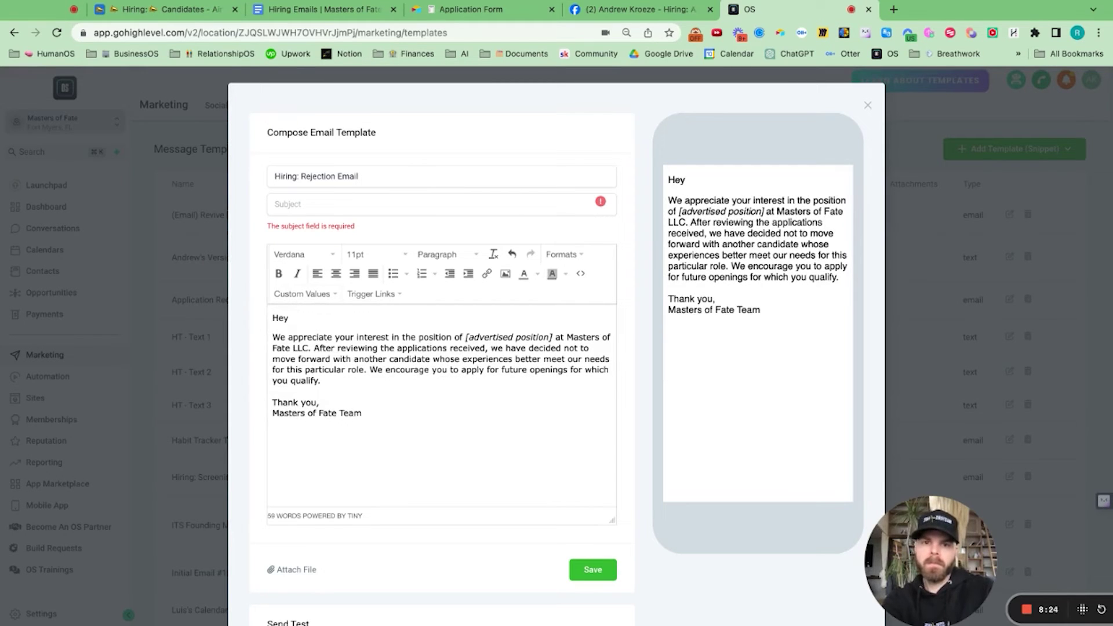
Step: Insert the contact's First Name after 'Hey', followed by a comma
left_click(298, 294)
mouse_move(331, 316)
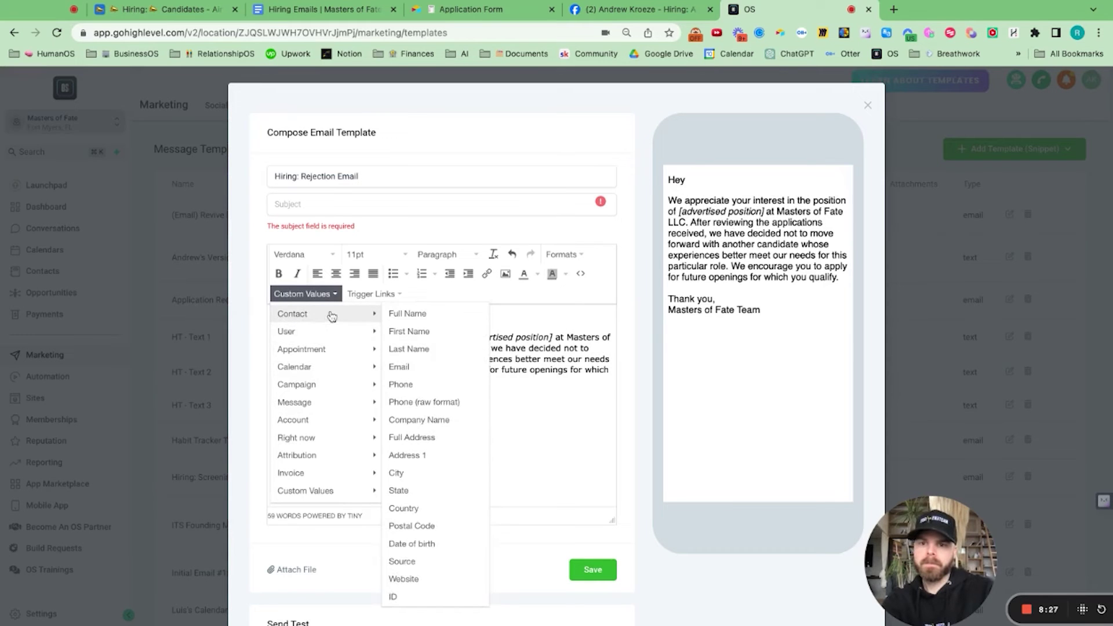
left_click(405, 331)
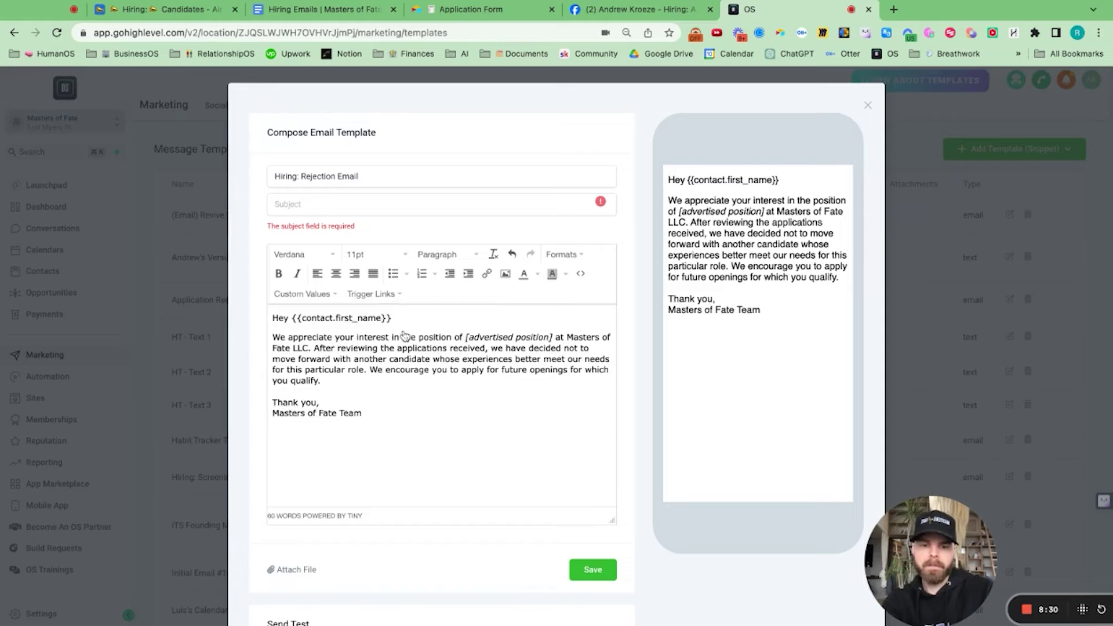
type(",")
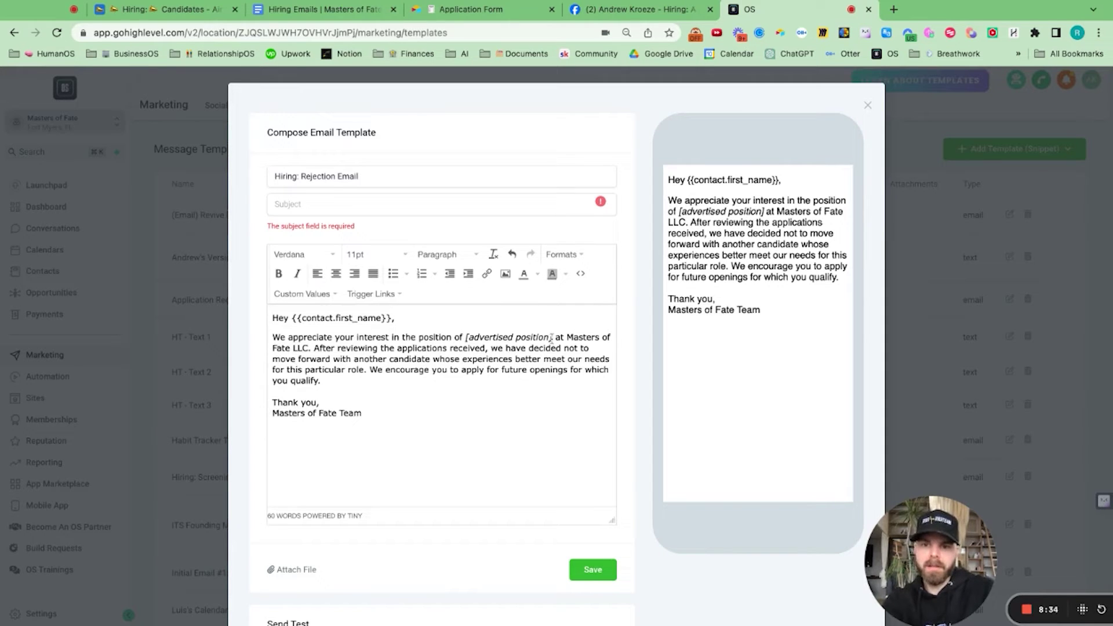
Step: Replace the position phrase with 'working', delete 'not', and break the text into short paragraphs
left_click_drag(553, 338, 405, 338)
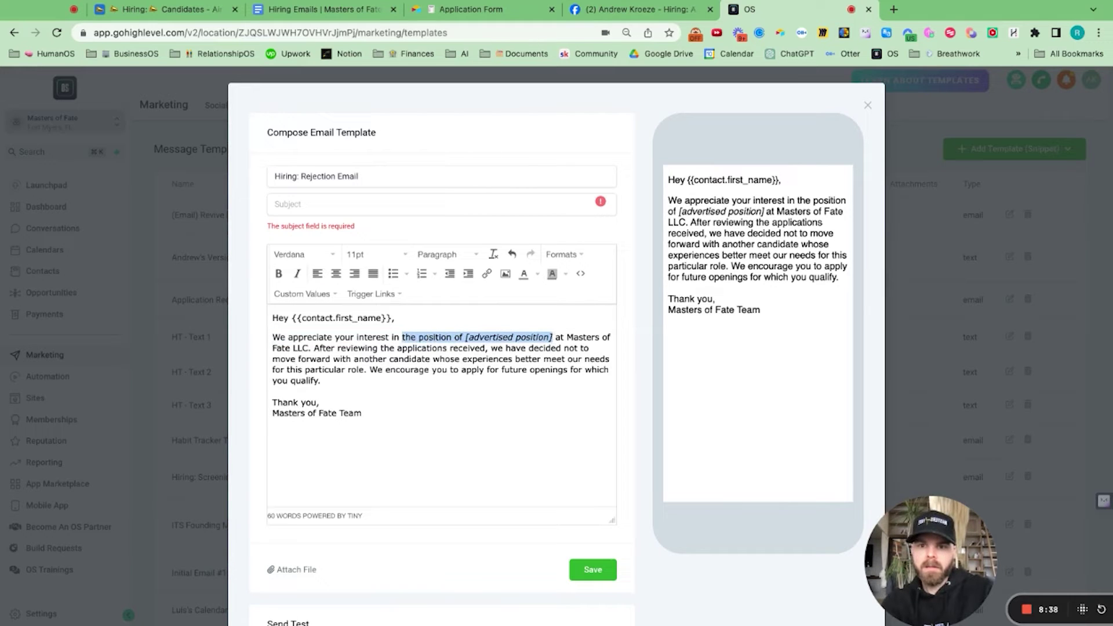
type("wo")
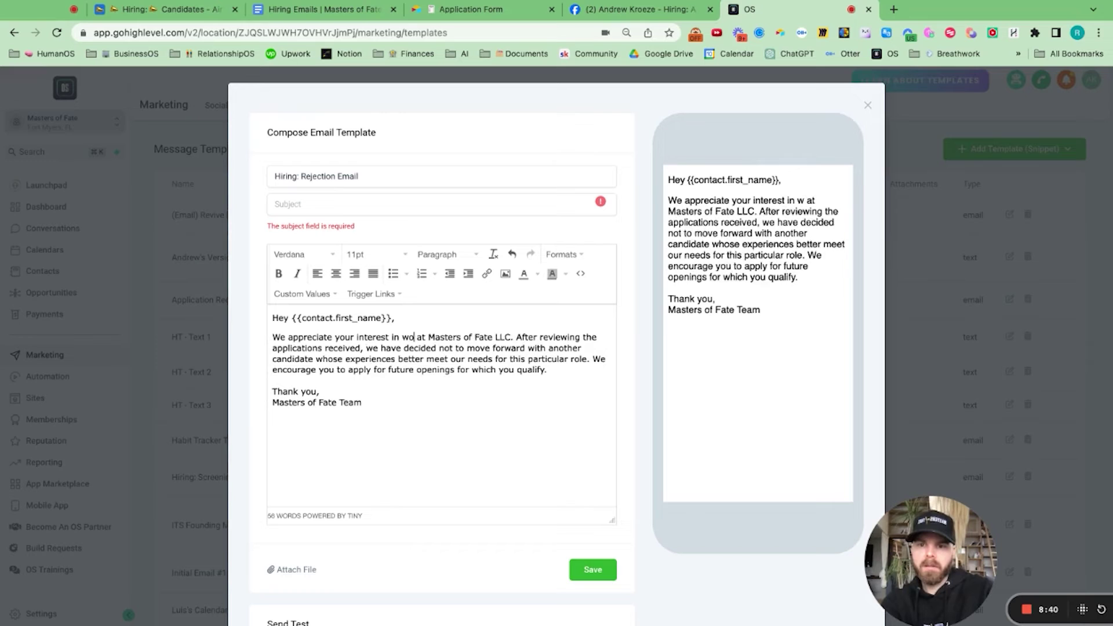
type("rking")
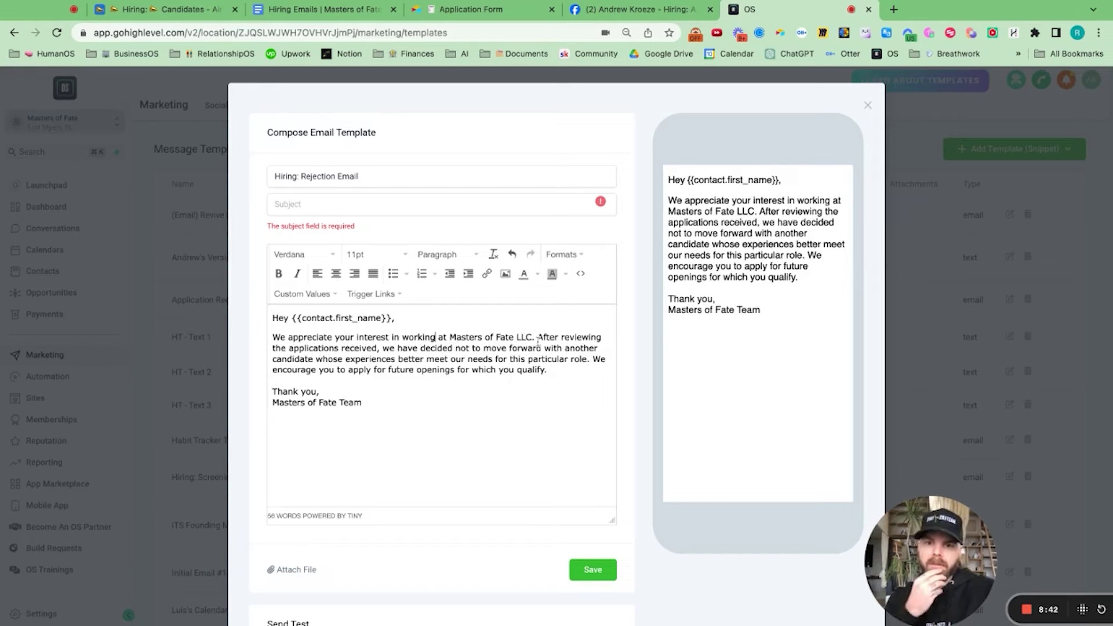
left_click(538, 338)
key("Return")
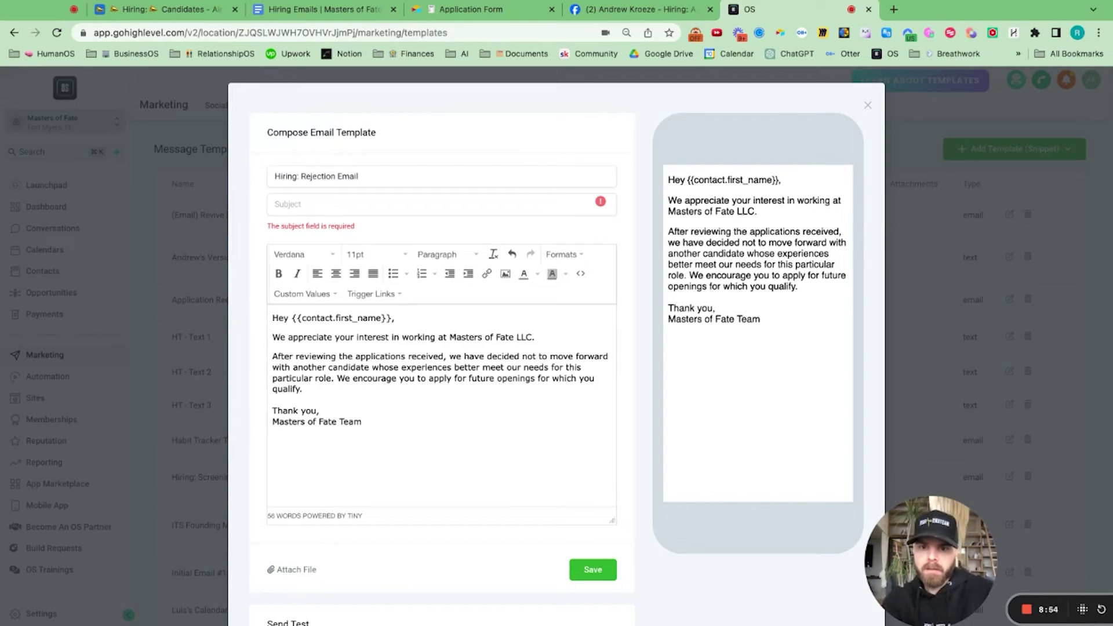
key("BackSpace")
key("BackSpace")
key("BackSpace")
key("BackSpace")
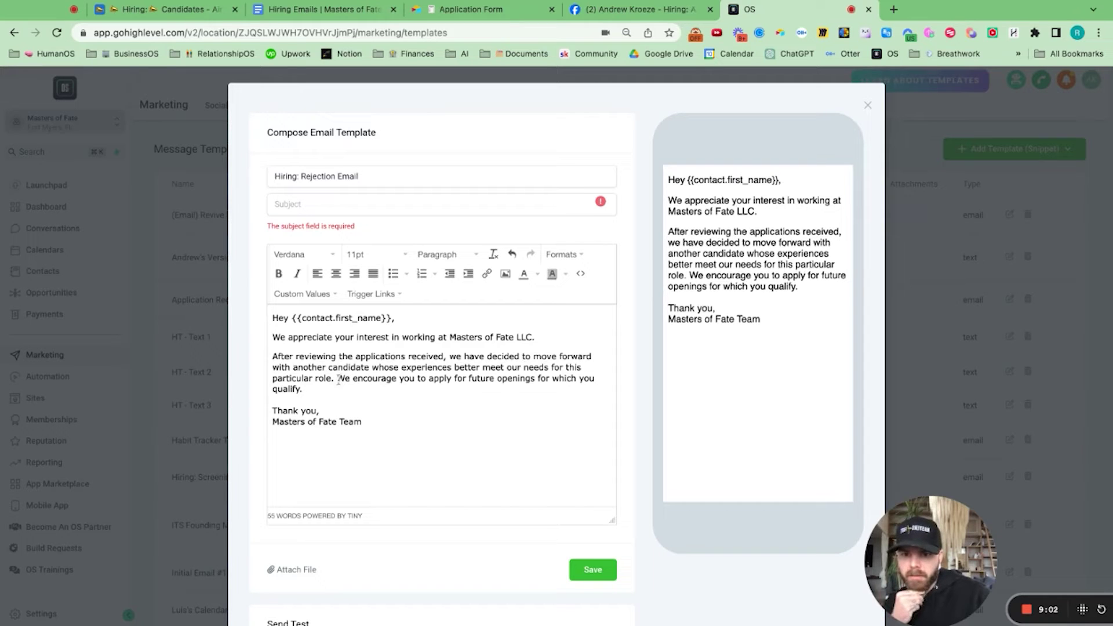
key("Return")
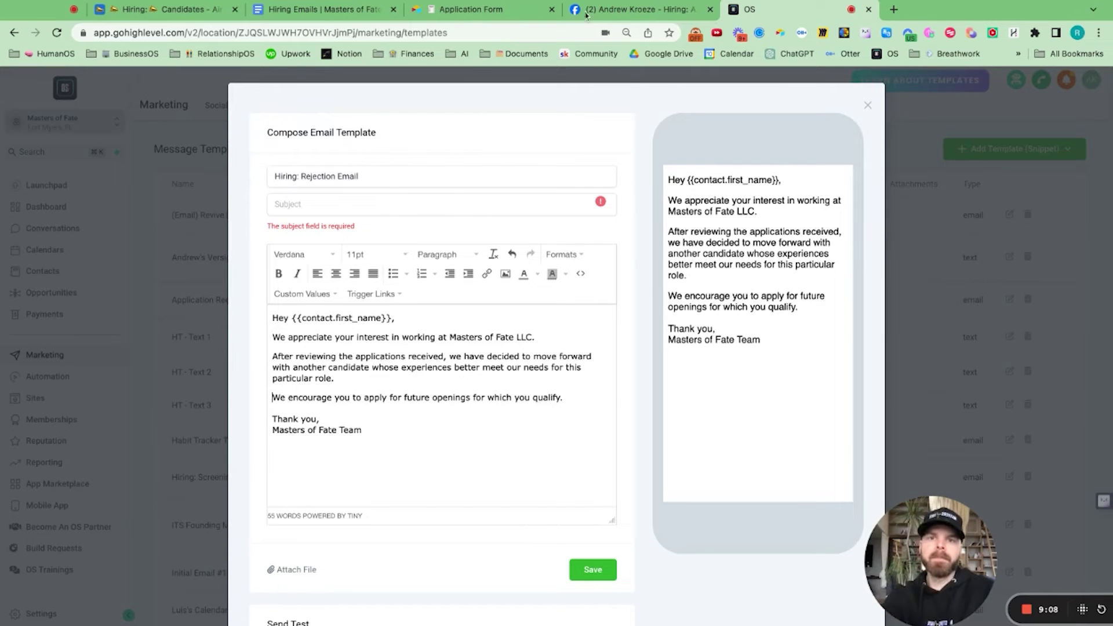
Step: Enter the subject 'Thank you for your interest!' and save the rejection template
left_click(324, 9)
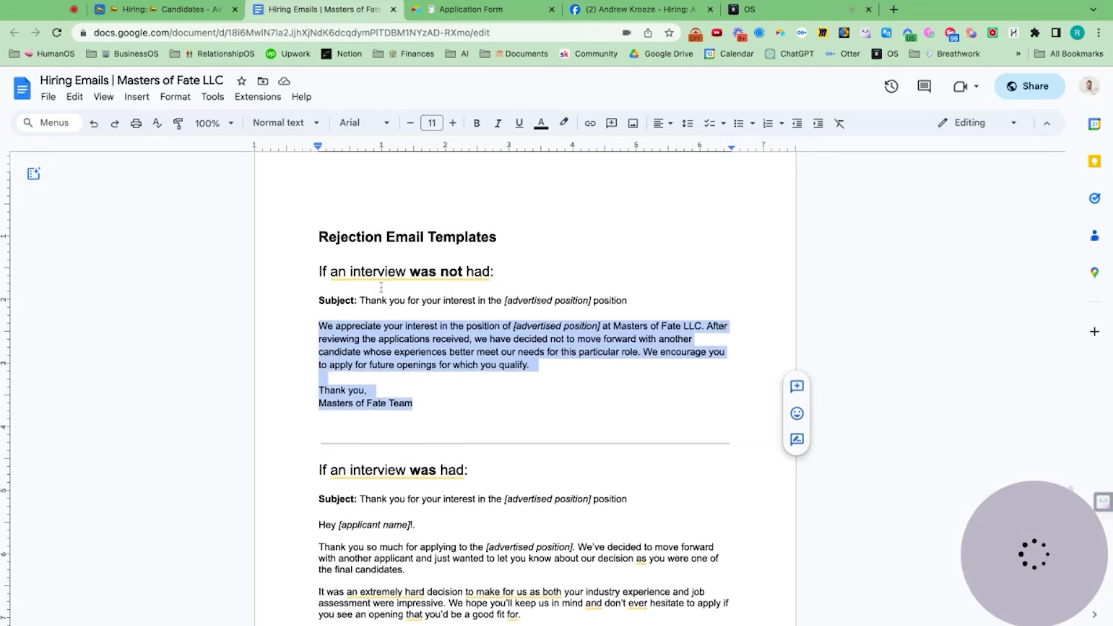
scroll(380, 287, "up", 1)
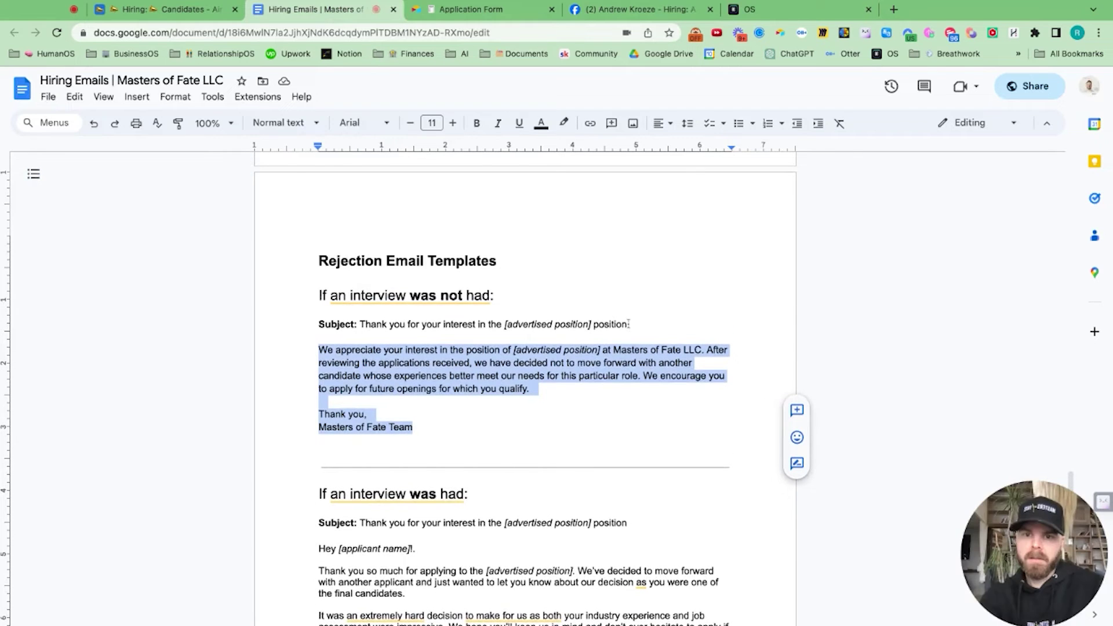
left_click(809, 13)
left_click(363, 207)
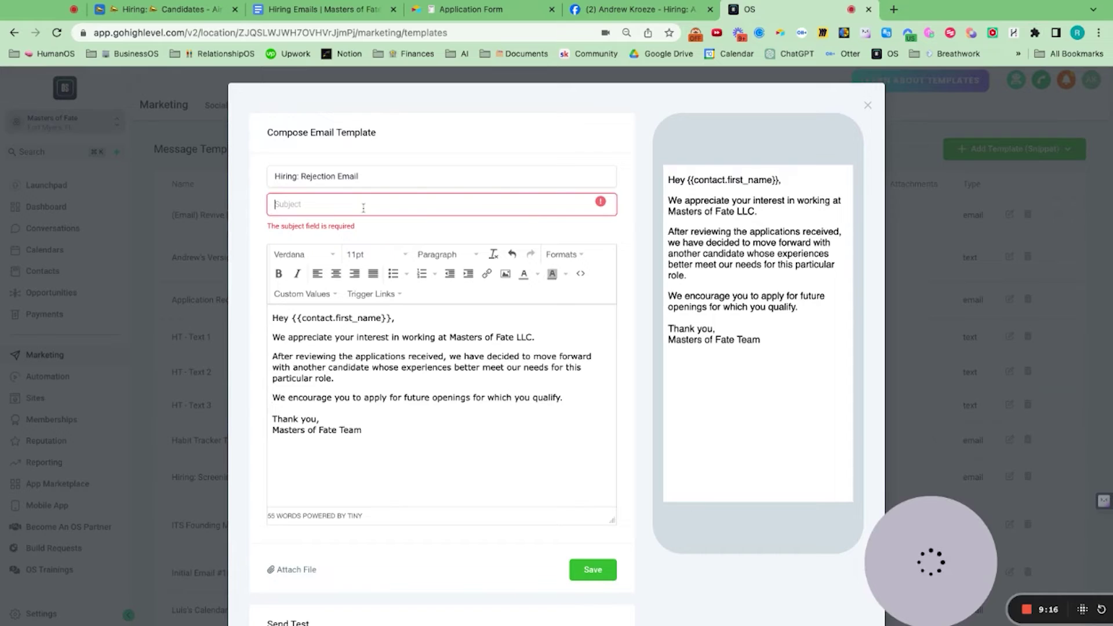
type("Thank you for your interest!")
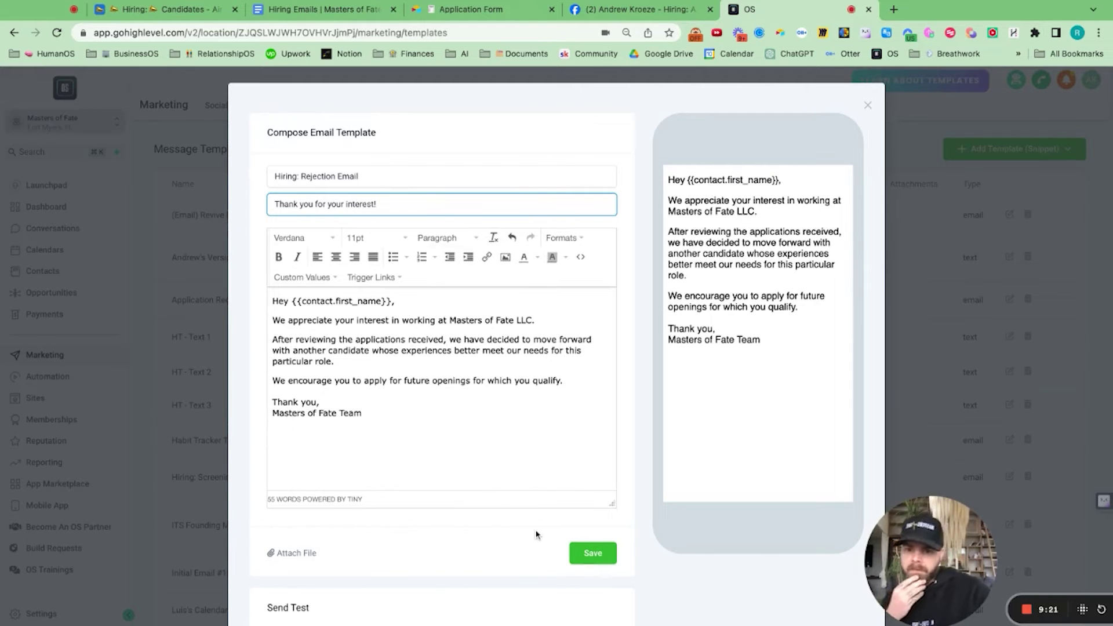
scroll(533, 534, "down", 2)
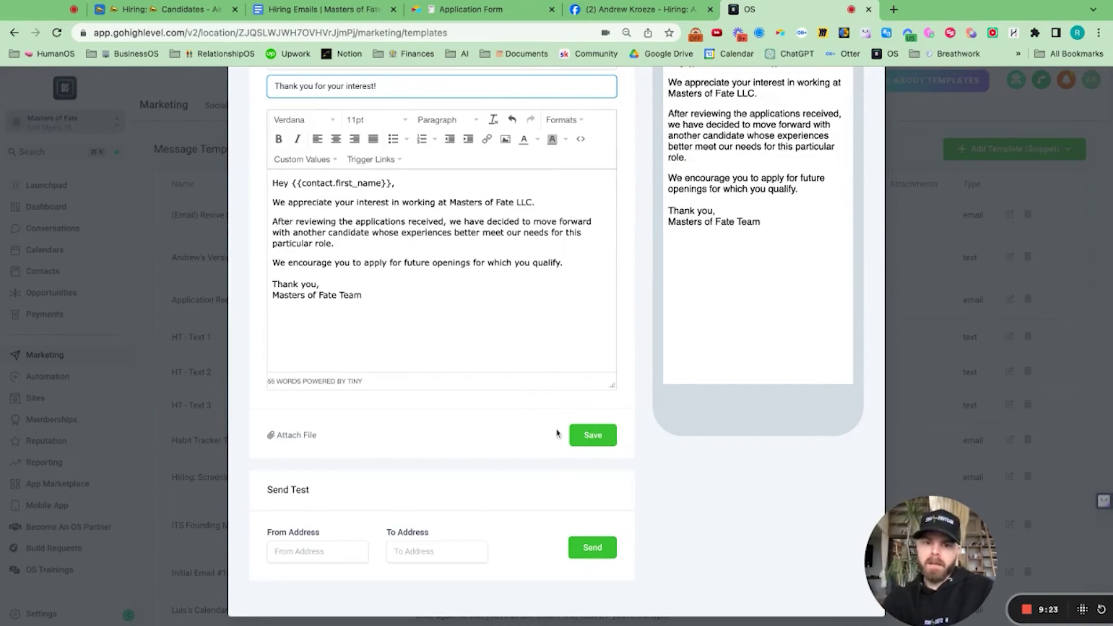
left_click(591, 435)
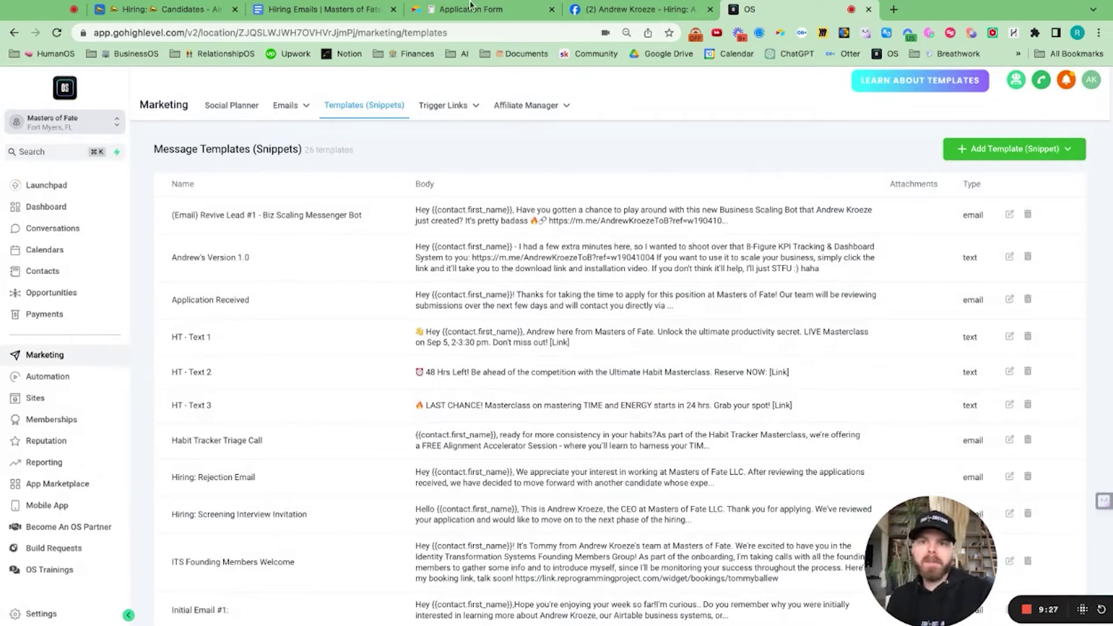
Step: Select the 'If an interview was had' email body in the Hiring Emails doc, then return to GoHighLevel
left_click(347, 10)
scroll(458, 416, "down", 4)
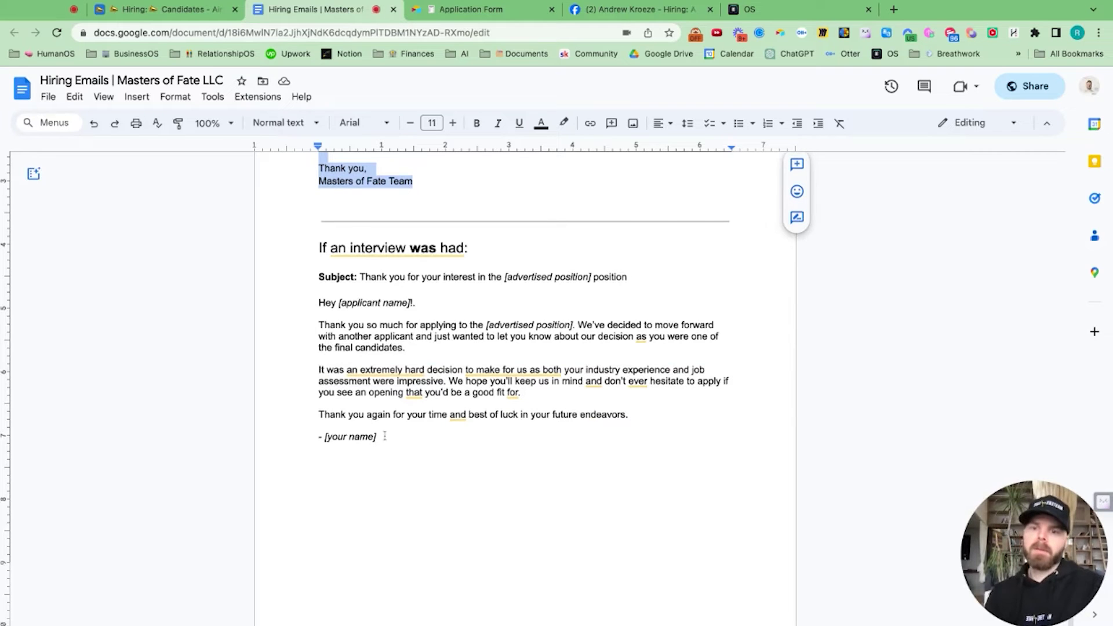
left_click_drag(320, 288, 383, 440)
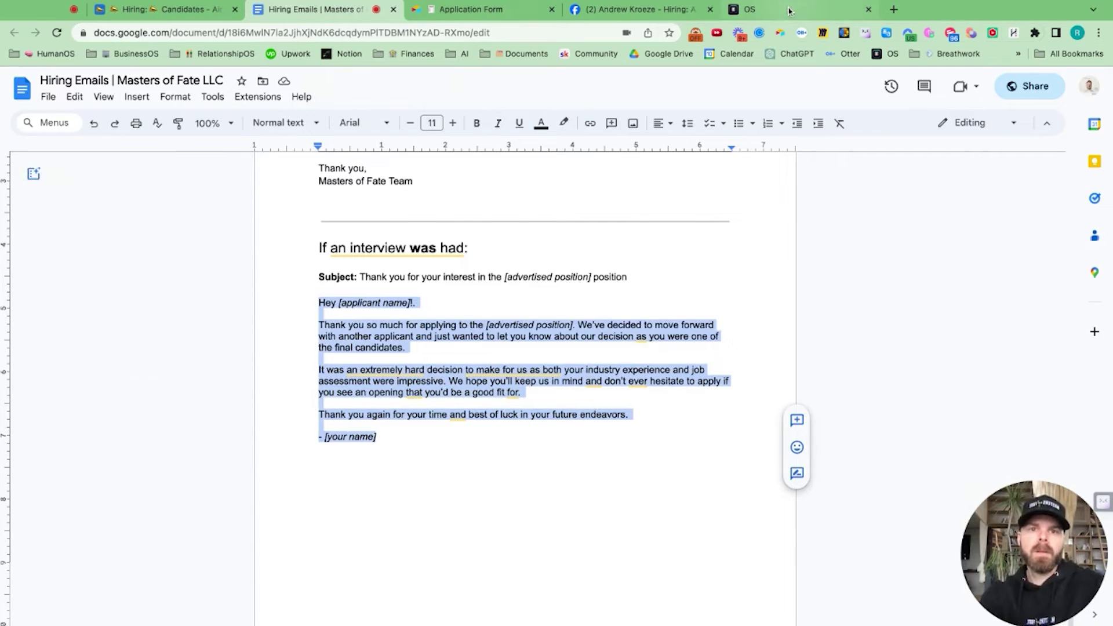
left_click(749, 9)
Step: Start a new email template named 'Hiring: Rejection Email (If Interview Was Had)' and focus its empty body
left_click(997, 151)
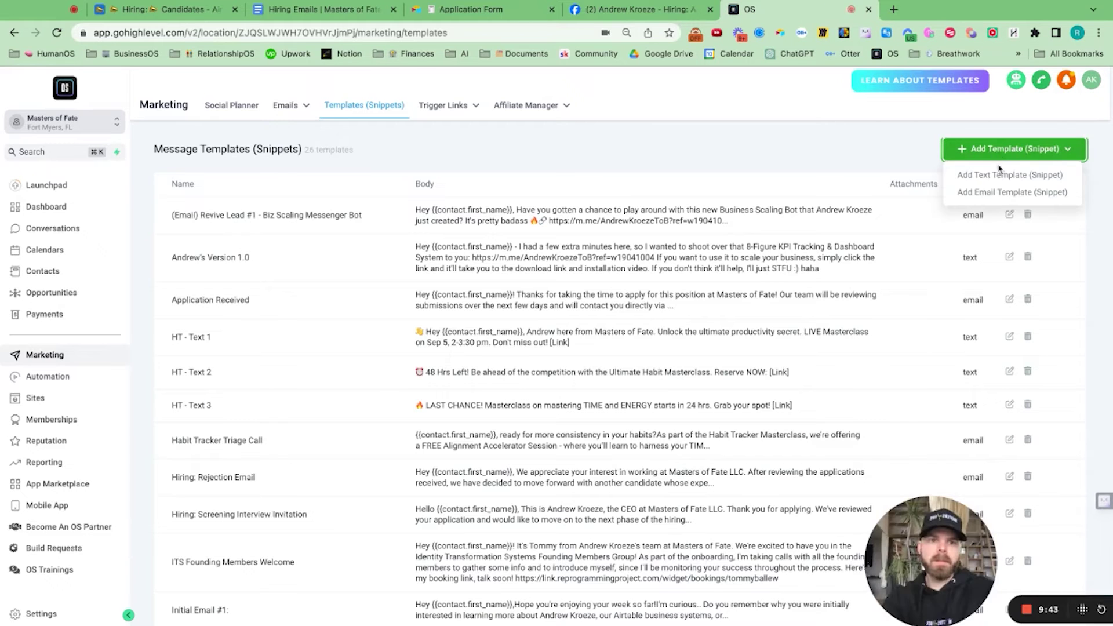
left_click(994, 192)
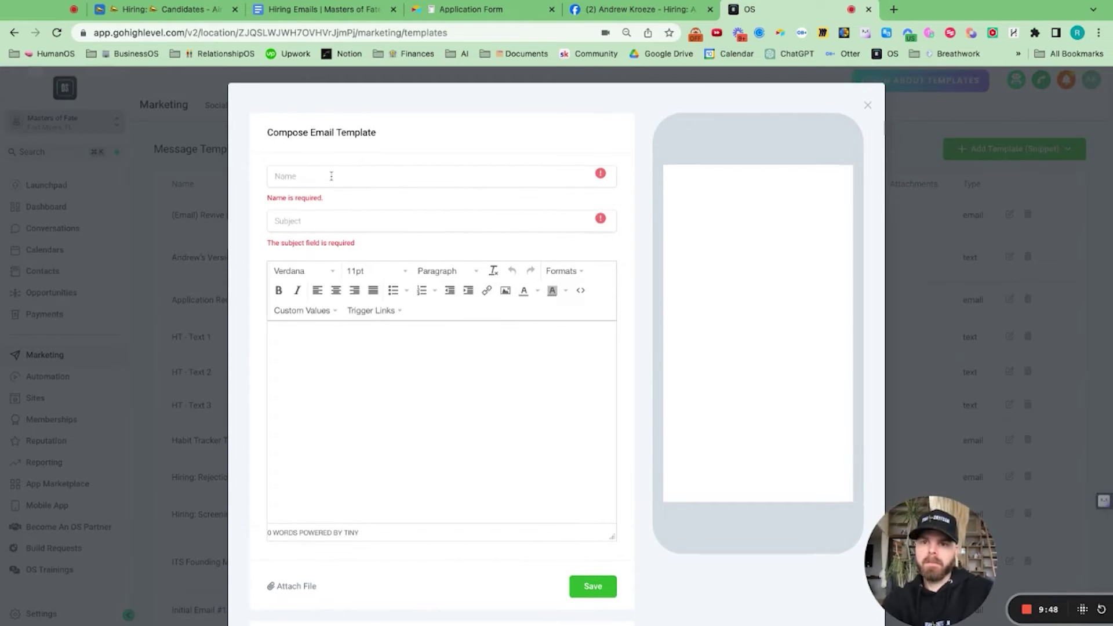
left_click(331, 177)
type("Hiring")
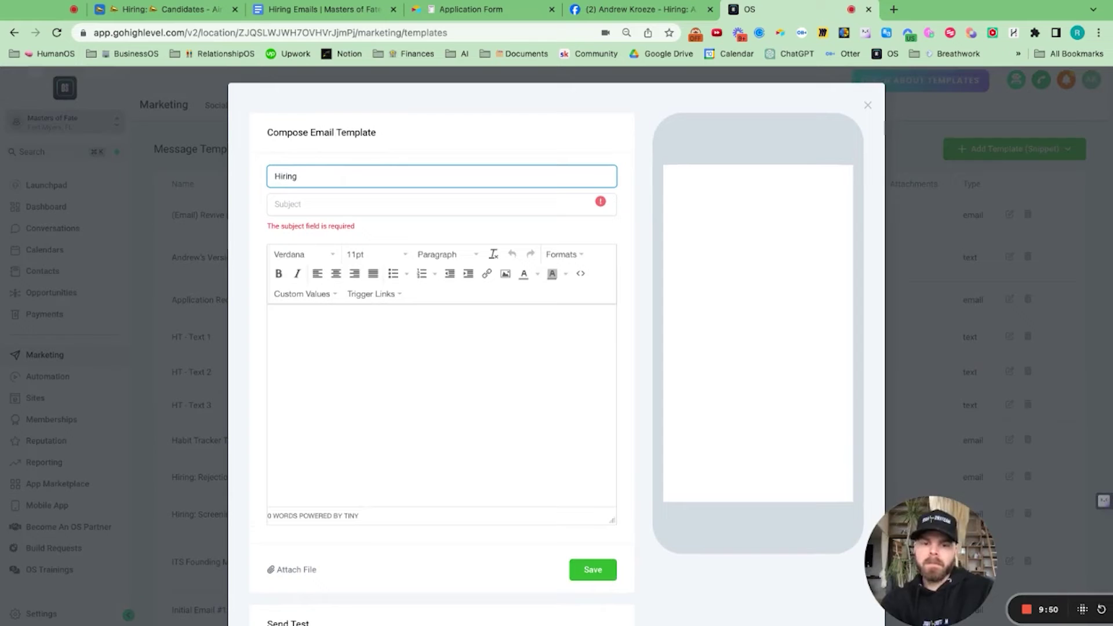
type(": Rejecti")
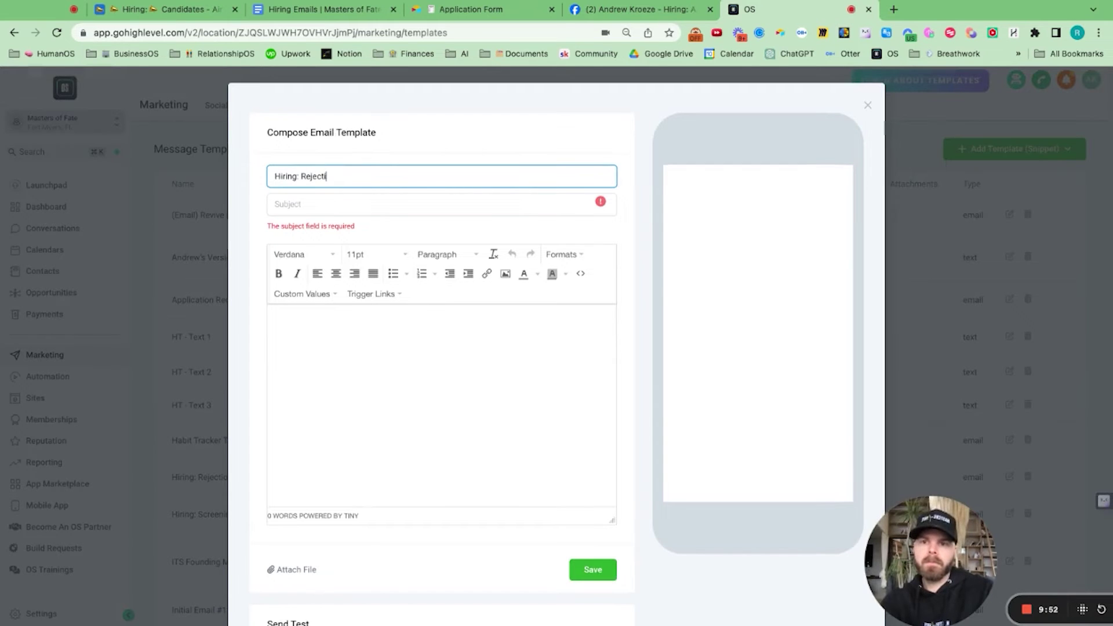
type("on Email (If Inter")
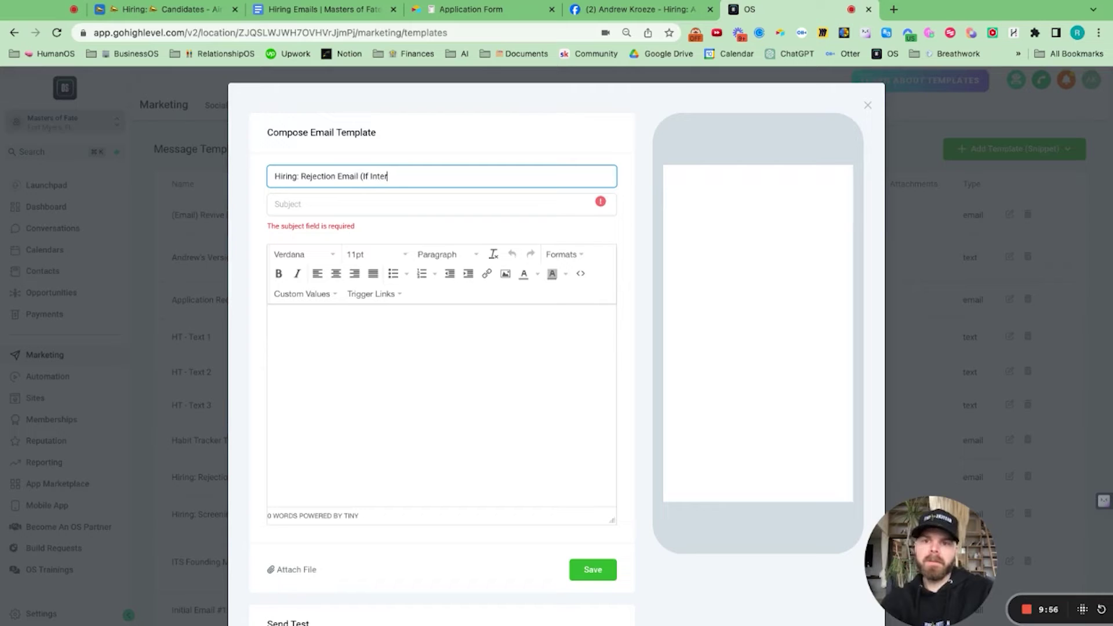
type("view Was Had")
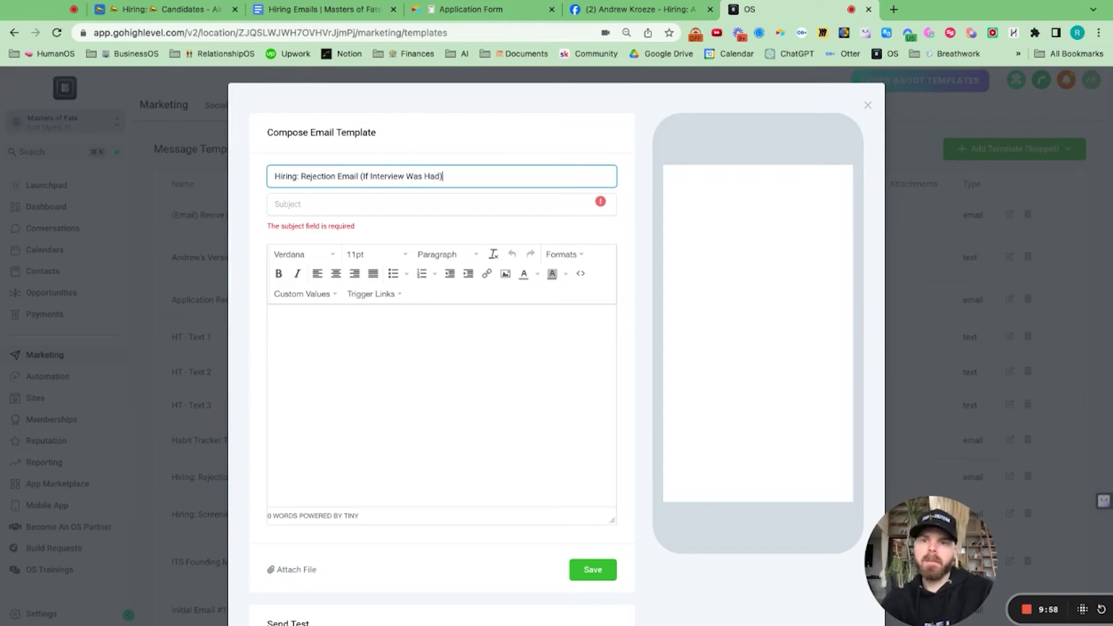
left_click(306, 351)
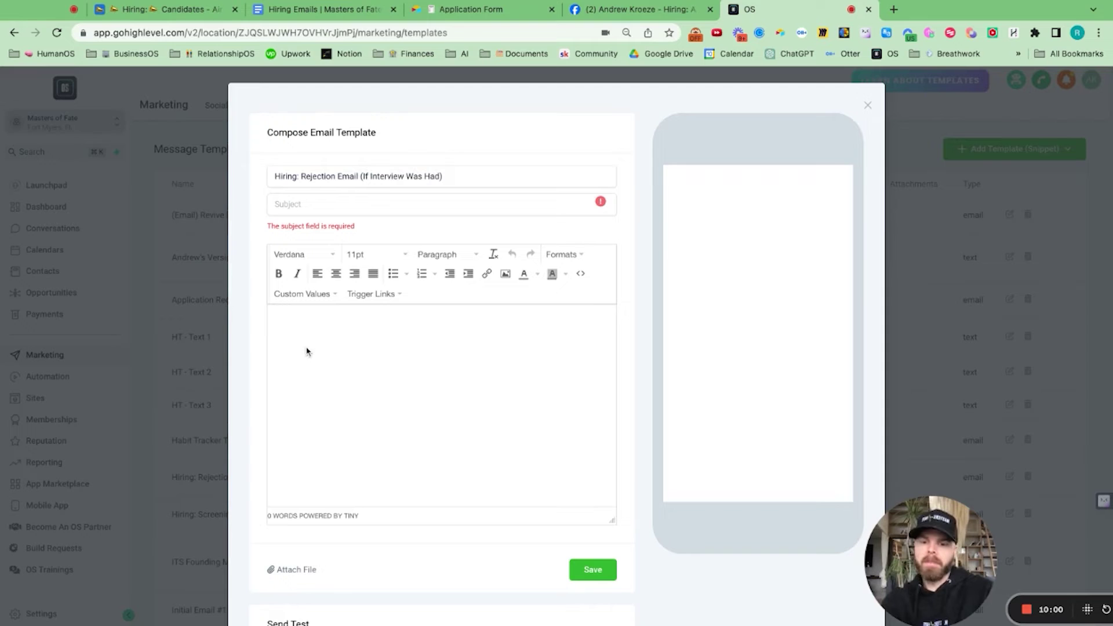
Step: Paste the rejection email into the body and start it with 'Hey {{contact.first_name}}'
type("Hey [applicant name].  Thank you so much for applying to the [advertised position]. We've decided to move forward with another applicant and just wanted to let you know about our decision as you were one of the final candidates.  It was an extremely hard decision to make for us as both your industry experience and job assessment were impressive. We hope you'll keep us in mind and don't ever hesitate to apply if you see an opening that you'd be a good fit for.  Thank you again for your time and best of luck in your future endeavors.  - [your name]")
left_click(301, 336)
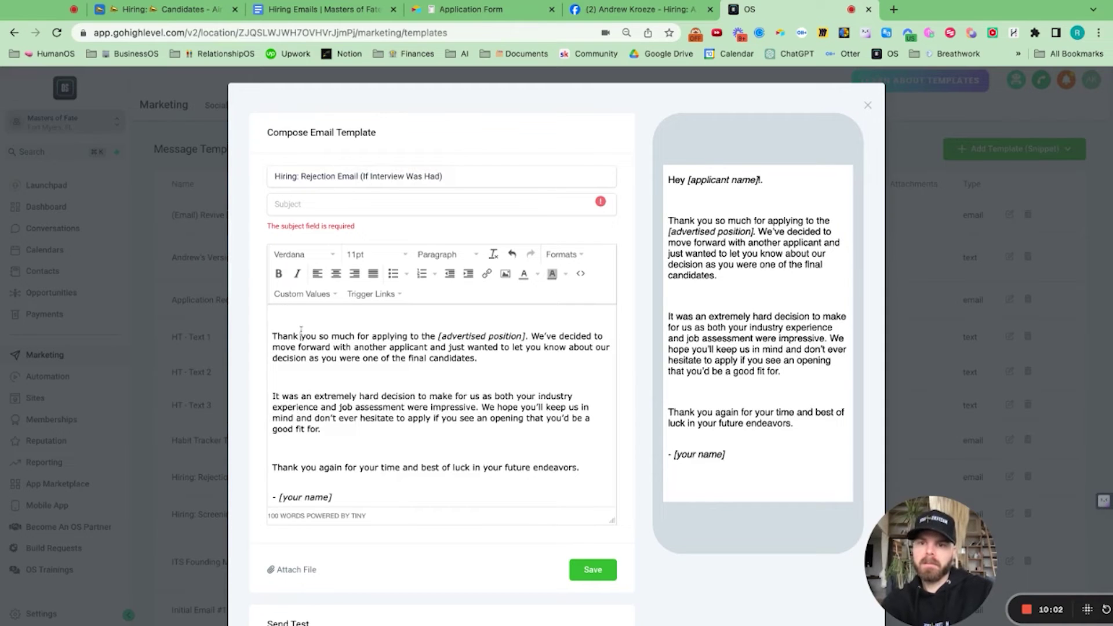
type("HEy")
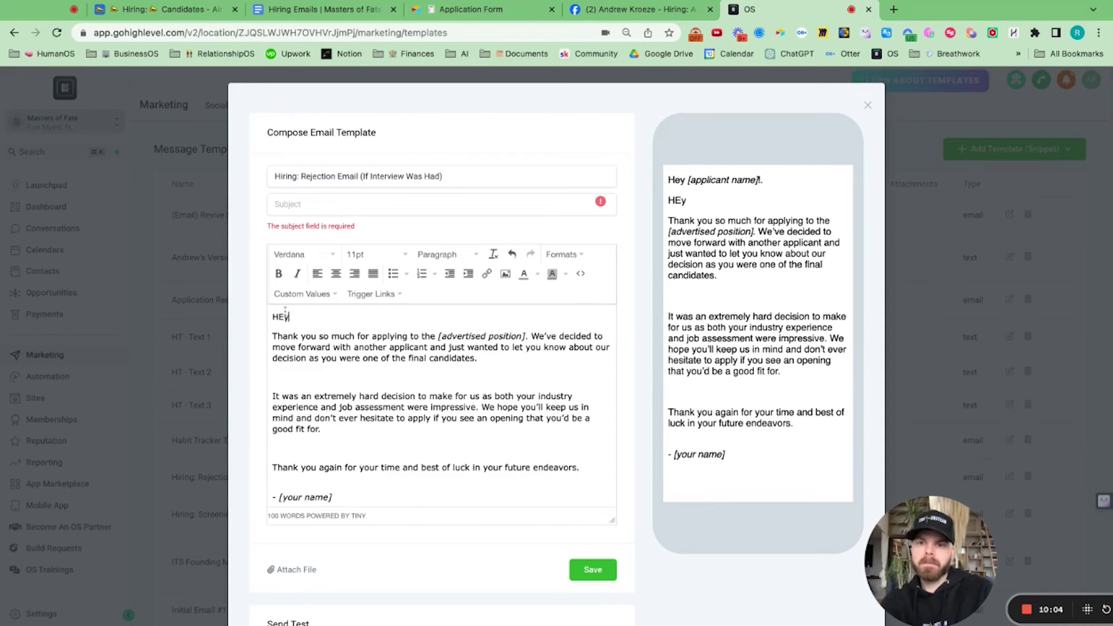
key("BackSpace")
type("ey")
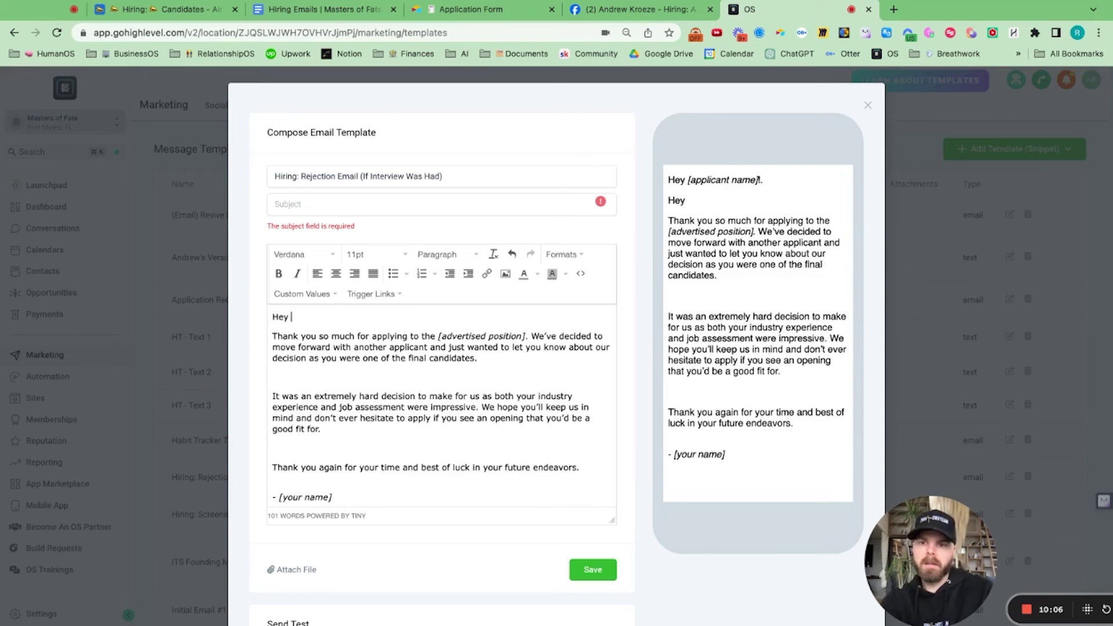
left_click(303, 295)
mouse_move(321, 316)
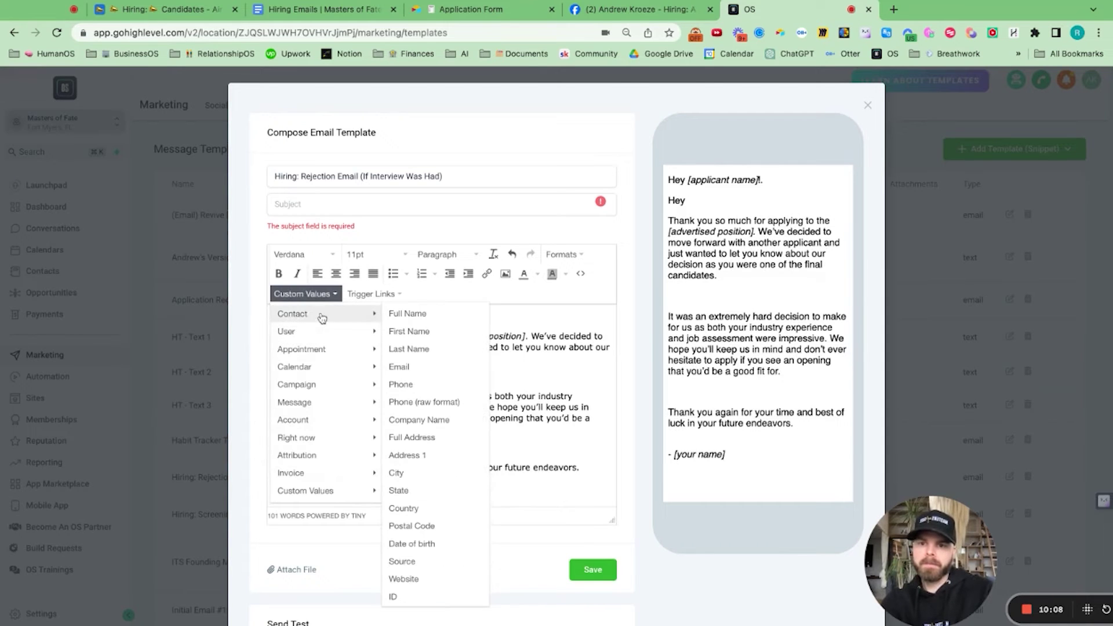
left_click(409, 331)
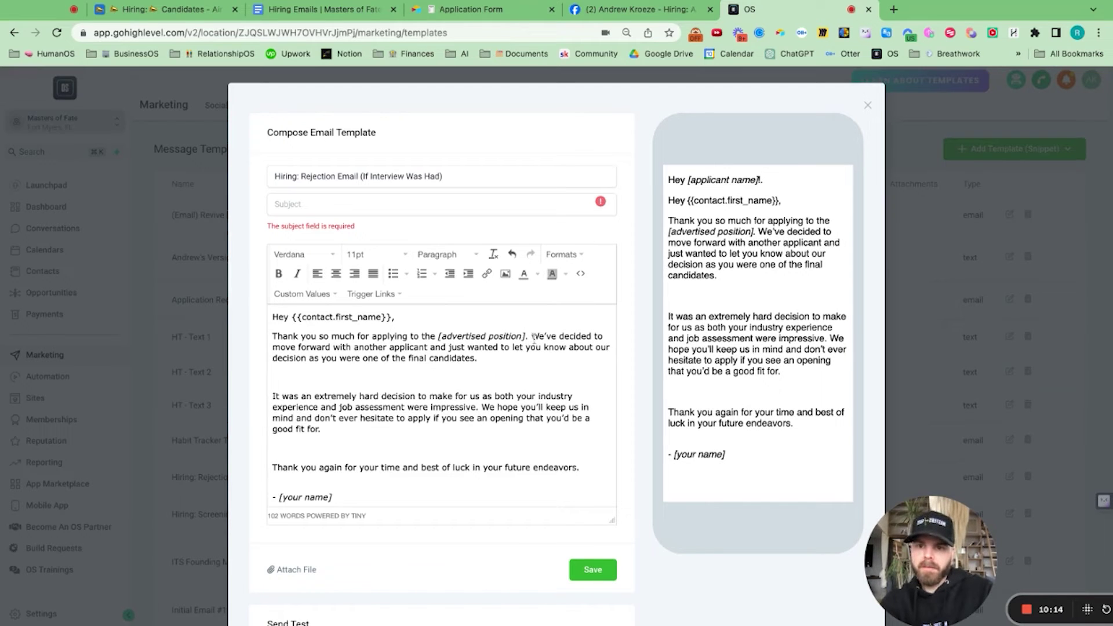
Step: Replace the advertised-position placeholder with 'work at Masters of Fate LLC.'
key("alt+shift+Left")
key("alt+shift+Left")
key("alt+shift+Left")
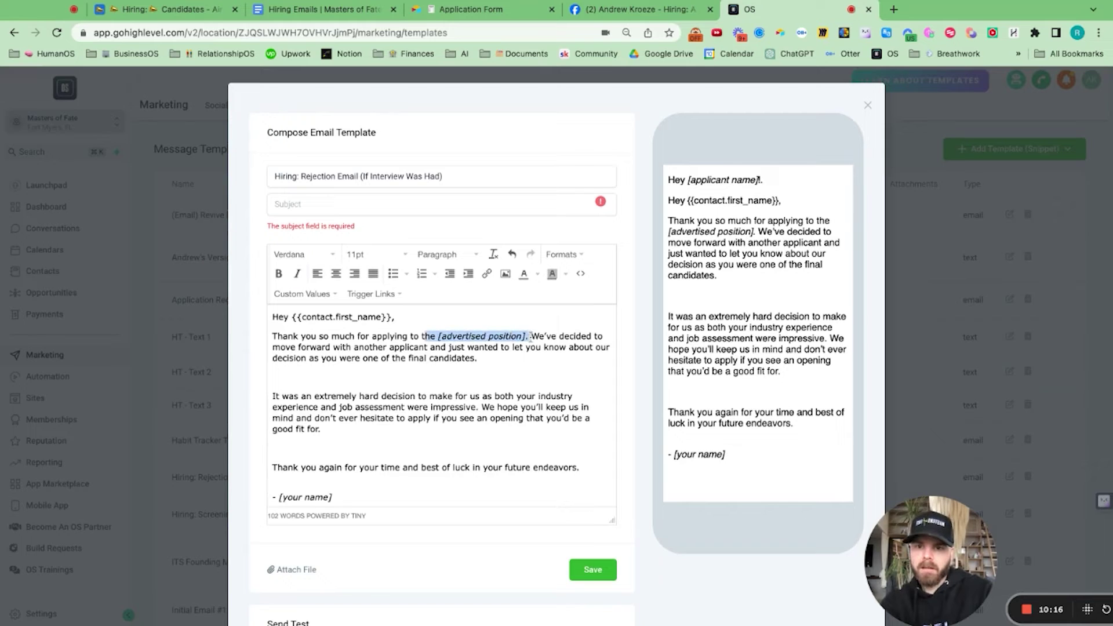
key("shift+Right")
key("shift+Right")
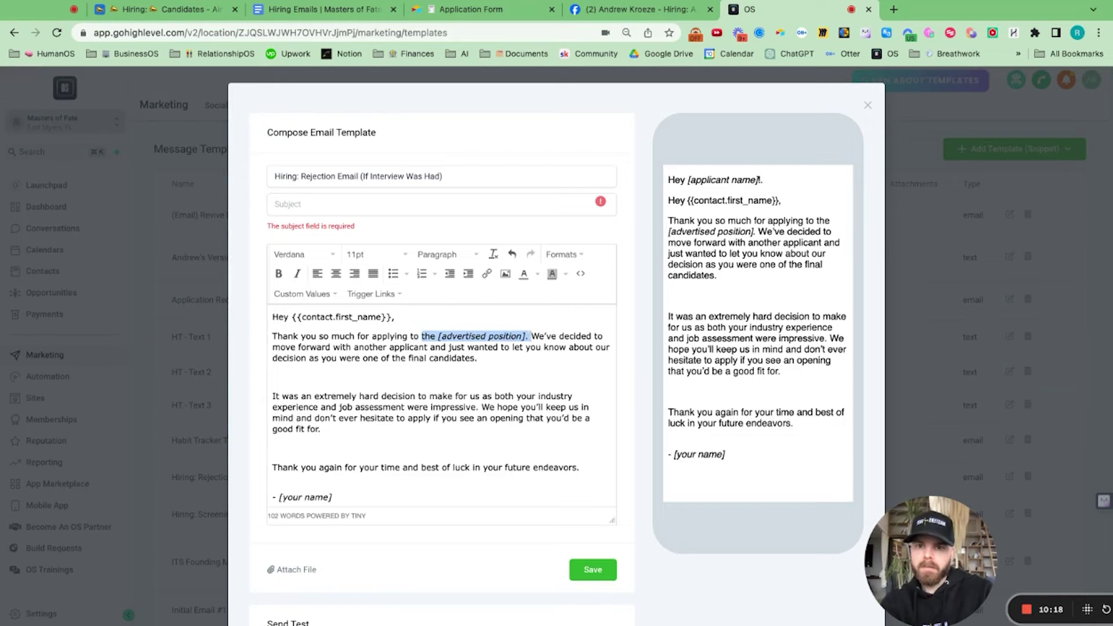
type("work at MAste")
key("BackSpace")
key("BackSpace")
key("BackSpace")
key("BackSpace")
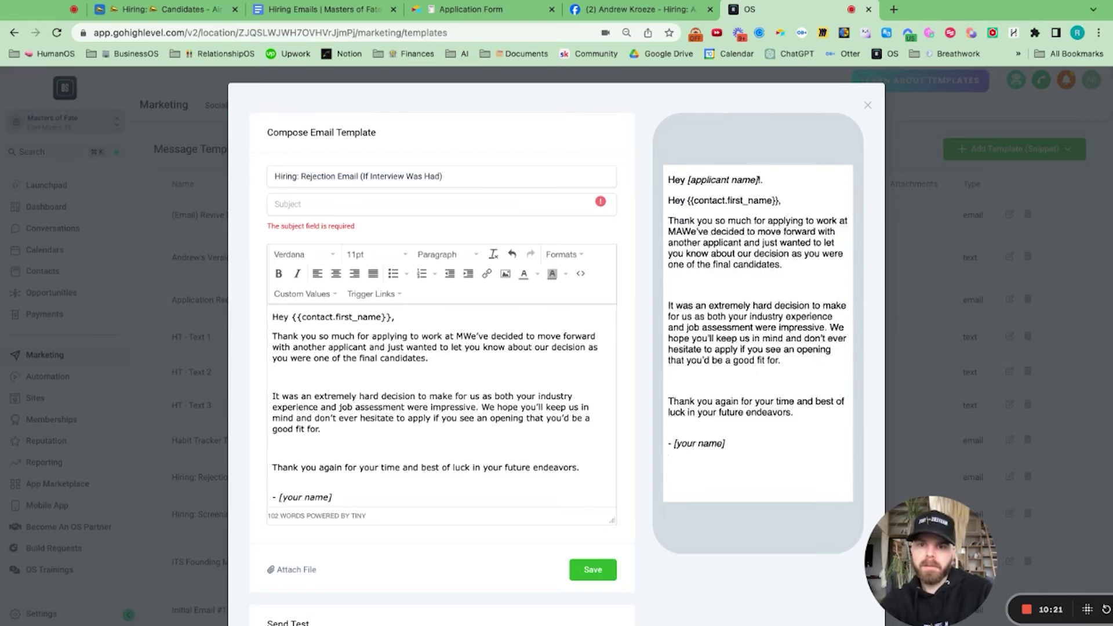
type("asters of Fate L")
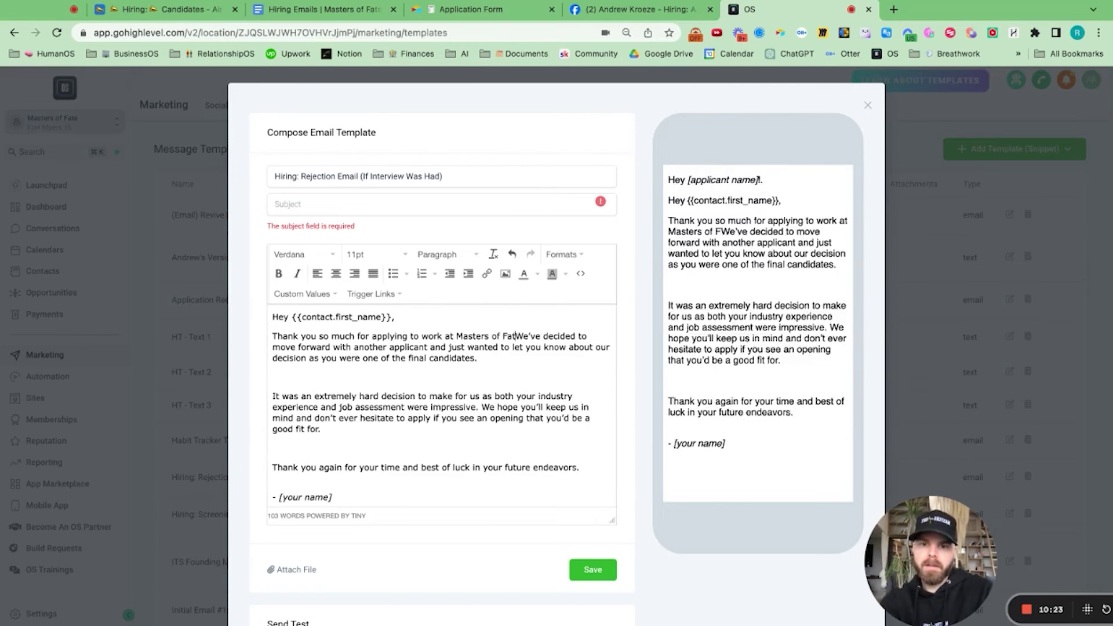
type("LC.")
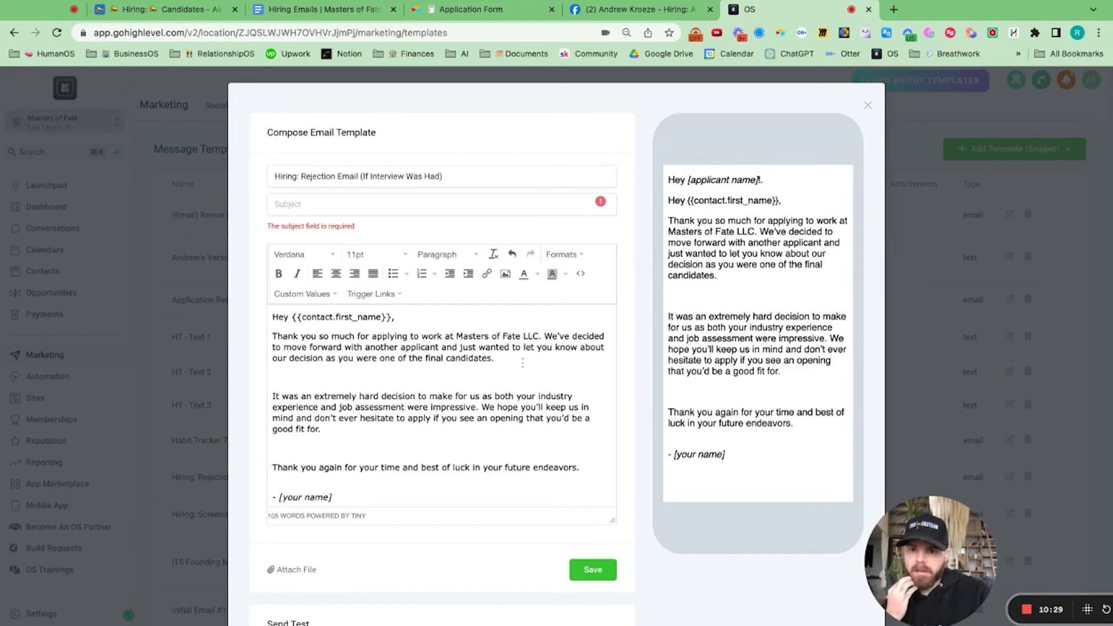
Step: Remove the extra blank lines after the first paragraph and before the closing
left_click(335, 381)
key("BackSpace")
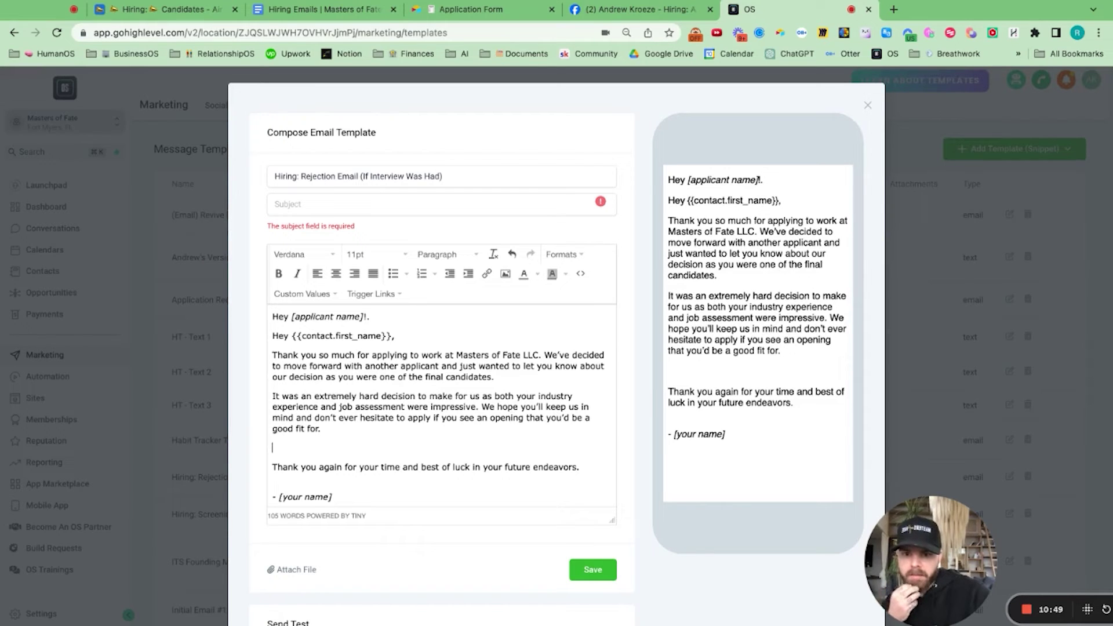
key("BackSpace")
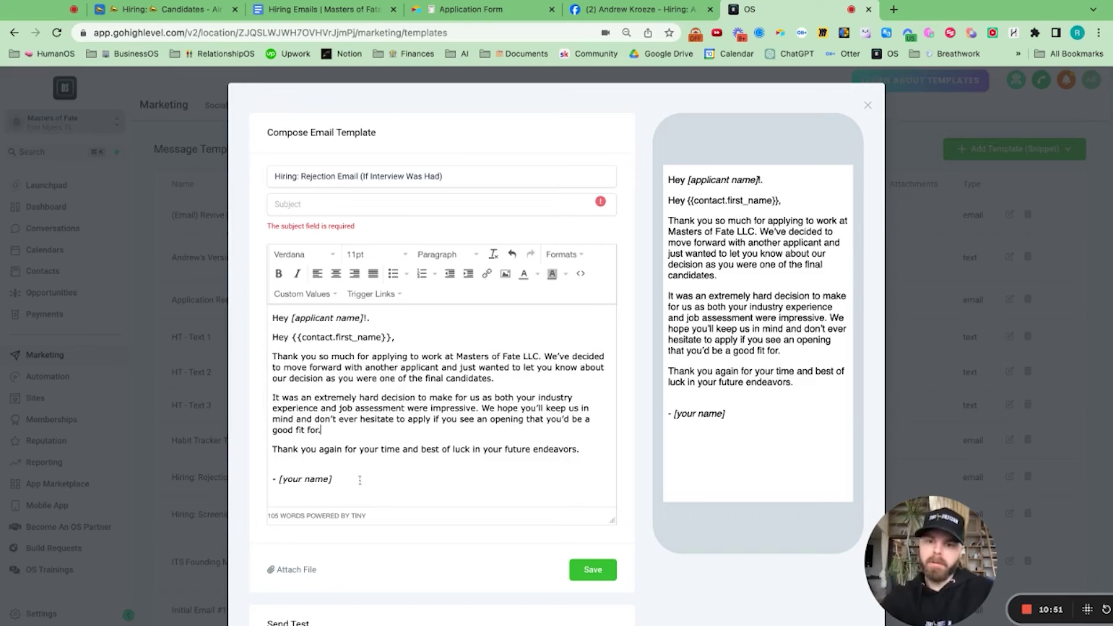
Step: Replace the [your name] signature placeholder with the sender's name and save the template
left_click(335, 482)
key("alt+shift+Left")
key("alt+shift+Left")
key("alt+shift+Left")
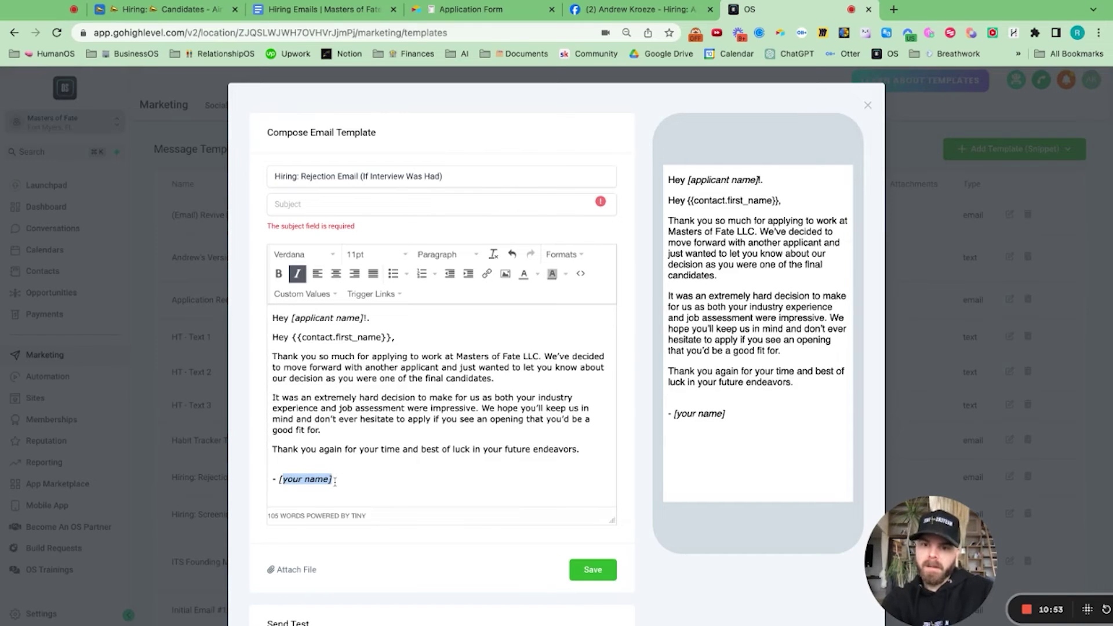
type("Andrew Kroeze")
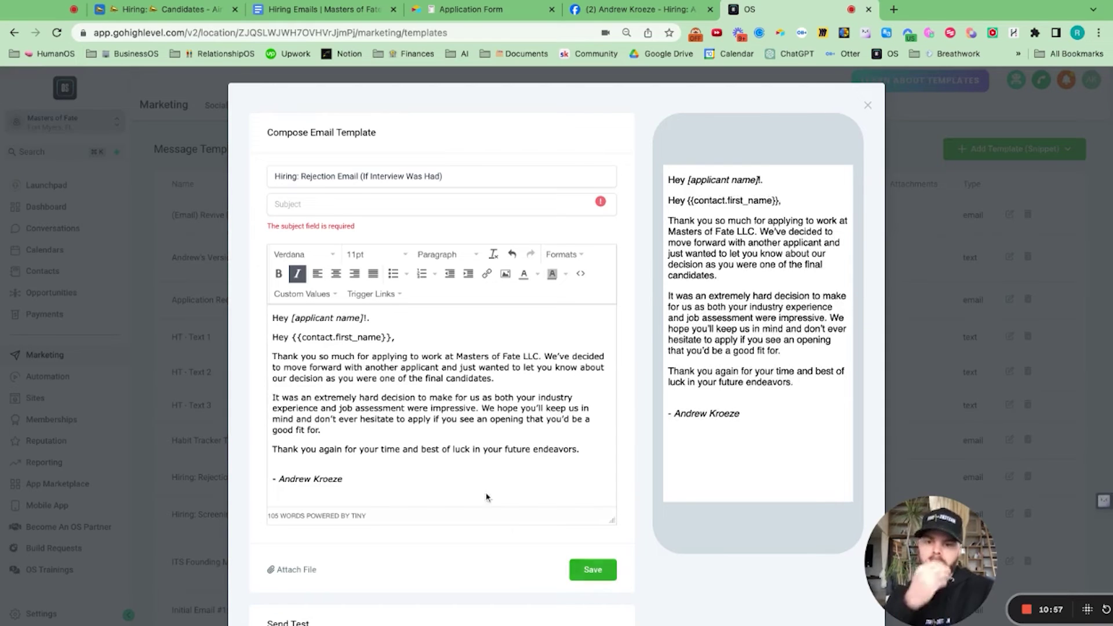
scroll(487, 494, "down", 2)
left_click(603, 445)
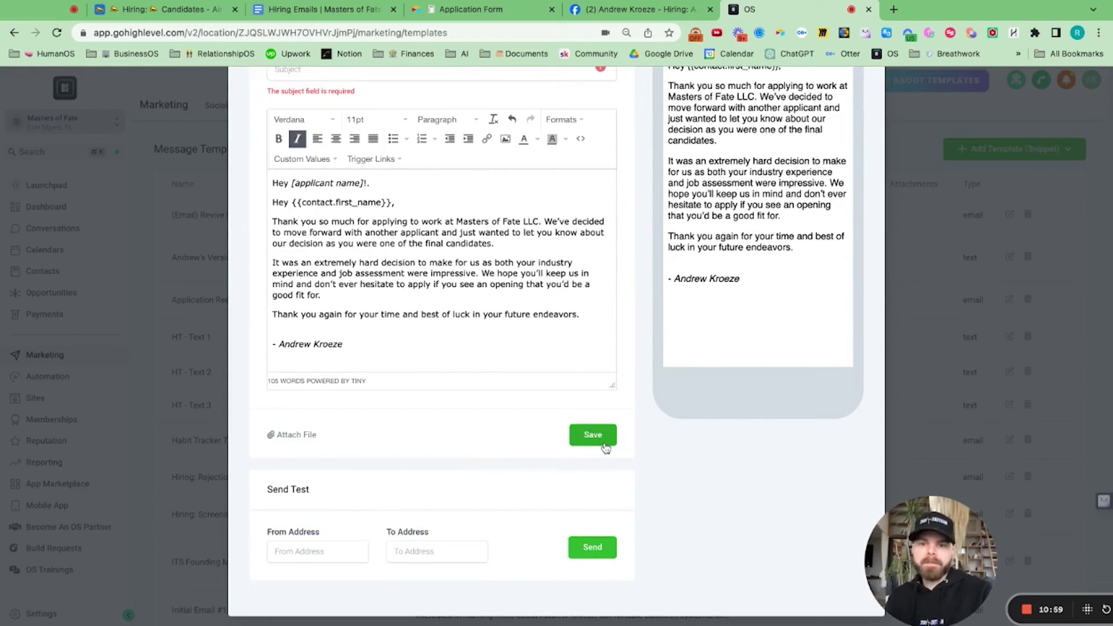
left_click(605, 447)
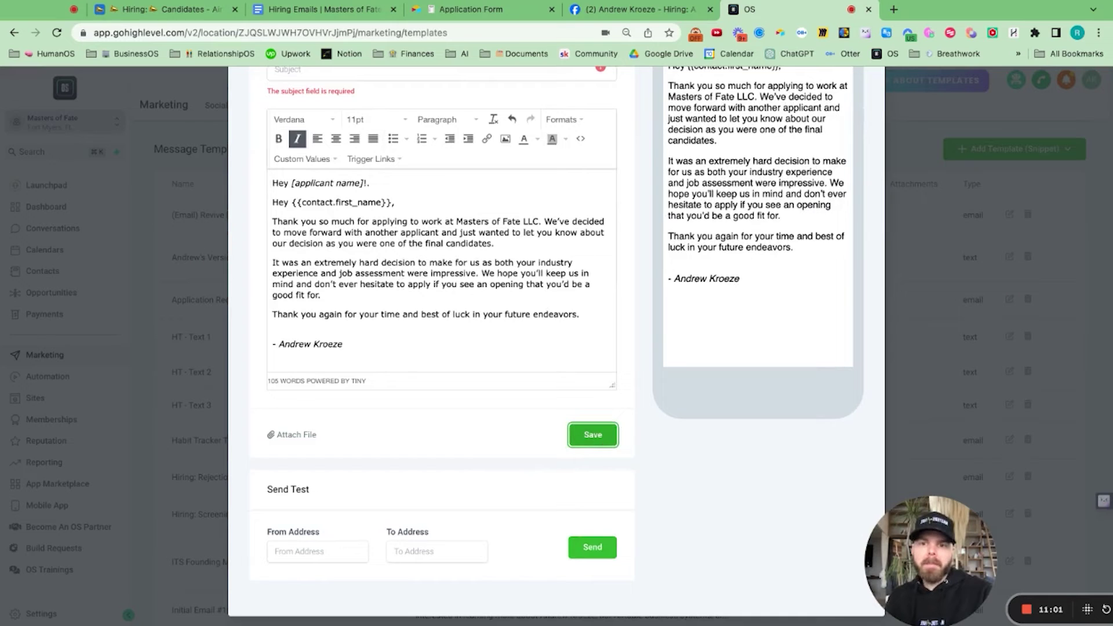
scroll(609, 350, "up", 2)
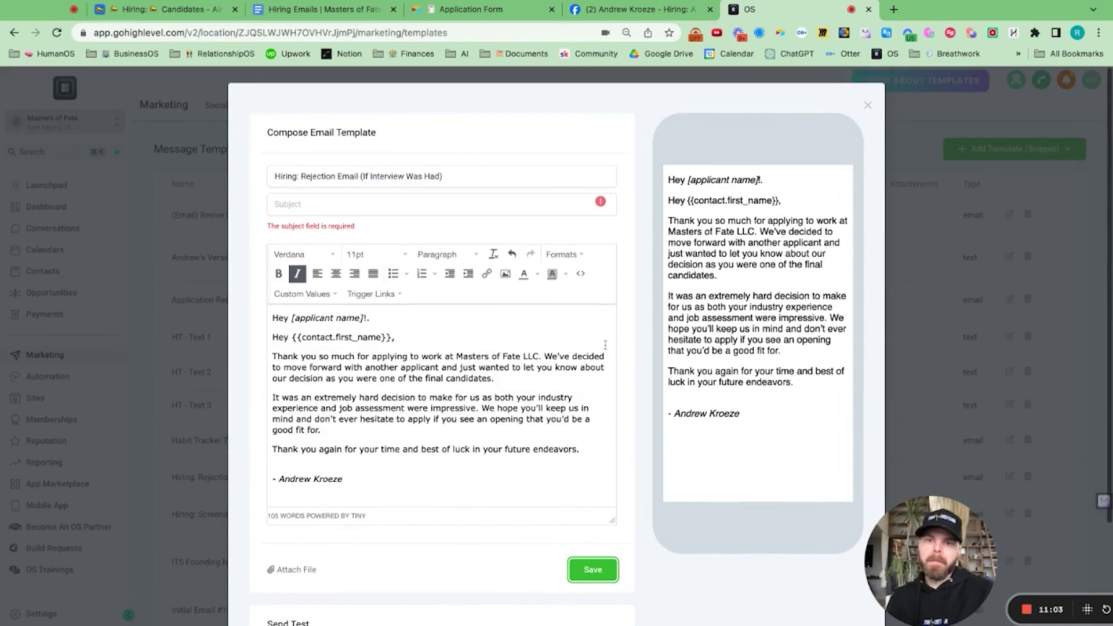
Step: Set the subject to 'Thank you for your interest in working at Masters of Fate!' and save the template
left_click(301, 8)
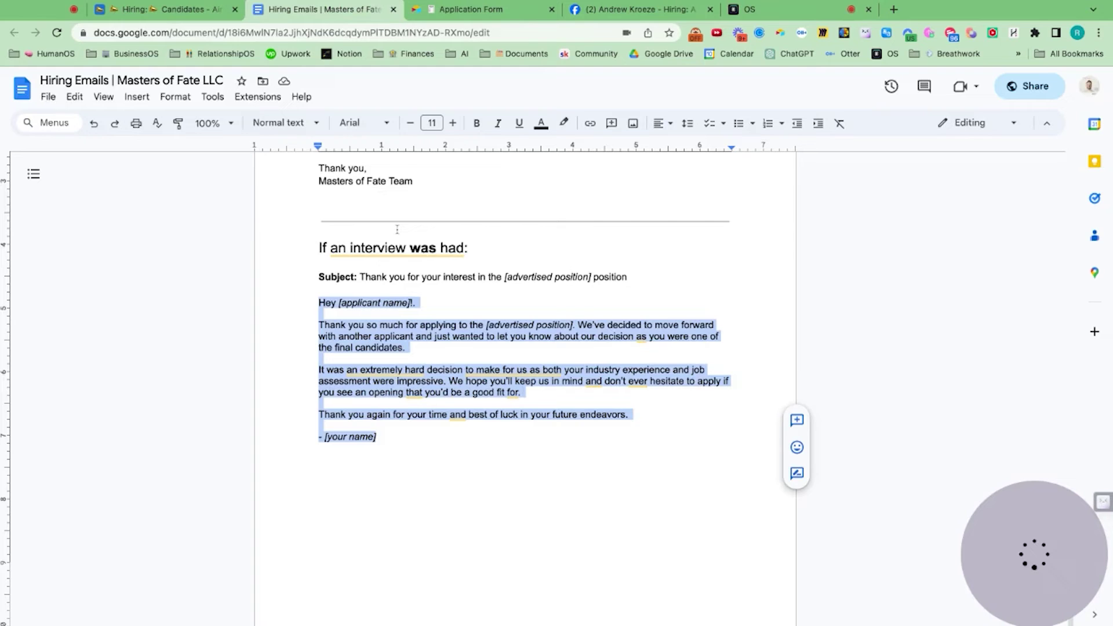
left_click_drag(632, 276, 360, 277)
key("super+c")
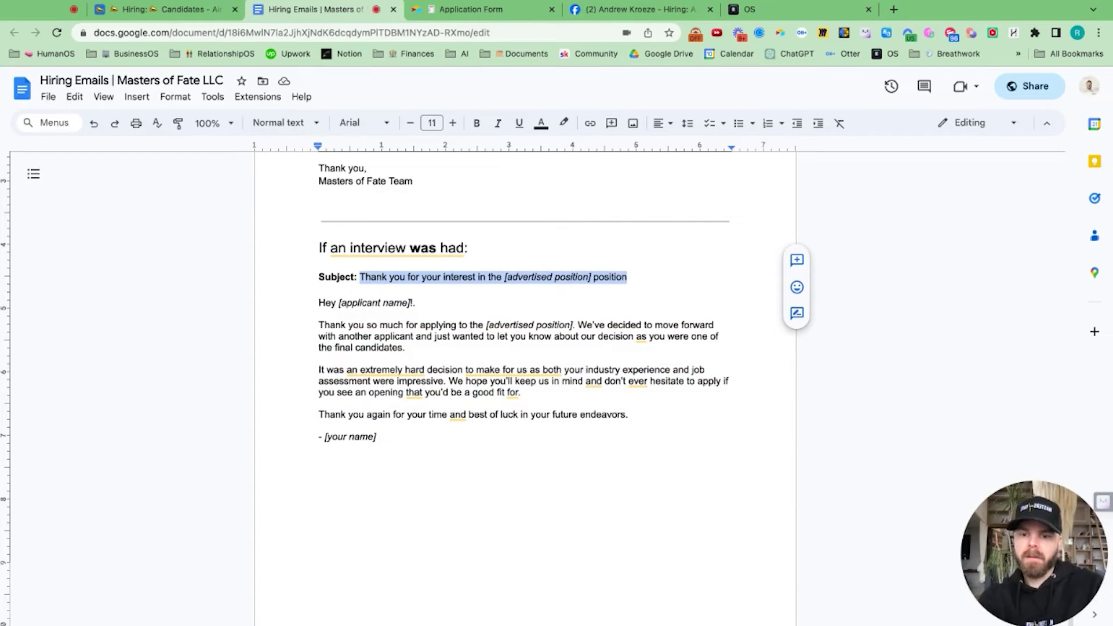
left_click(753, 10)
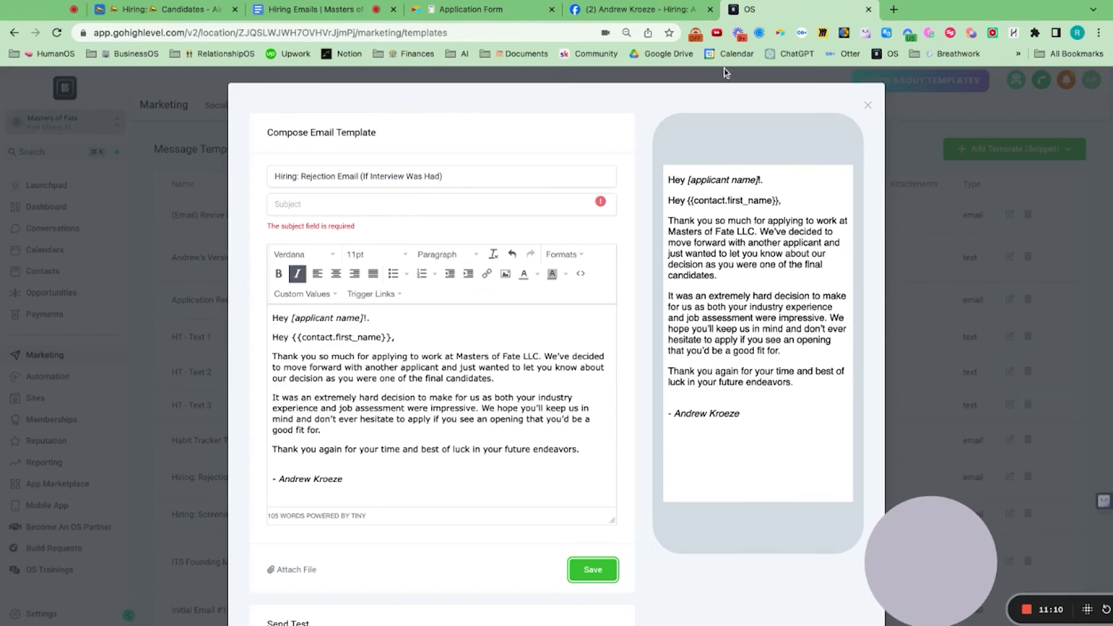
left_click(356, 204)
key("super+v")
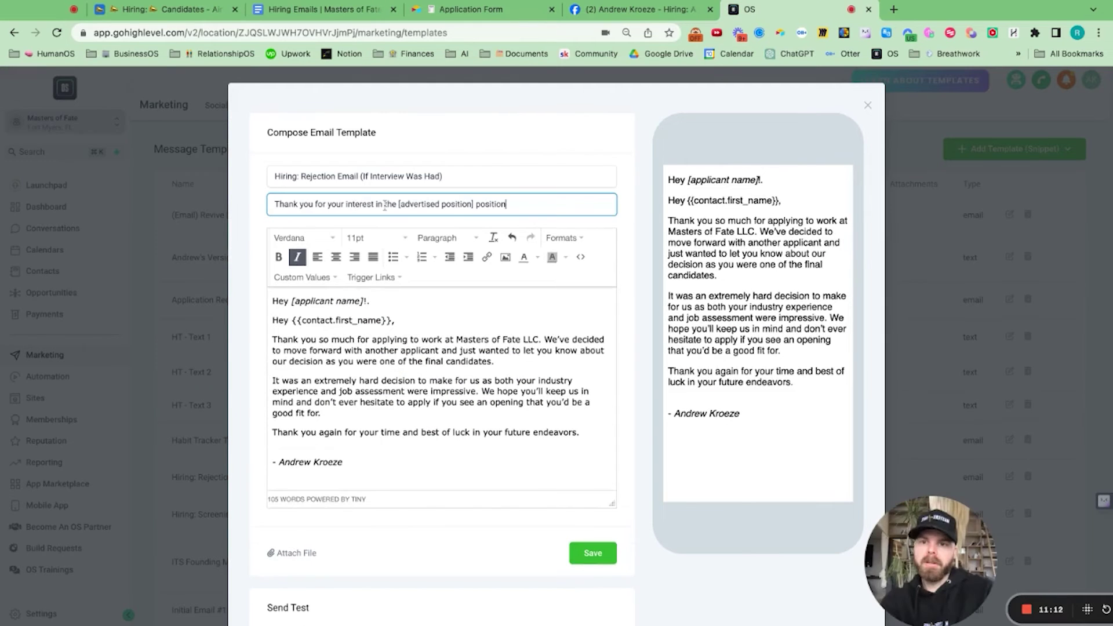
key("shift+Left")
key("shift+Left")
key("shift+Left")
key("shift+Left")
key("shift+Left")
key("shift+Left")
key("shift+Left")
key("shift+Left")
key("shift+Left")
key("shift+Left")
key("shift+Left")
key("shift+Left")
key("shift+Left")
key("shift+Left")
key("shift+Left")
key("shift+Left")
key("shift+Left")
key("shift+Left")
key("shift+Left")
key("shift+Left")
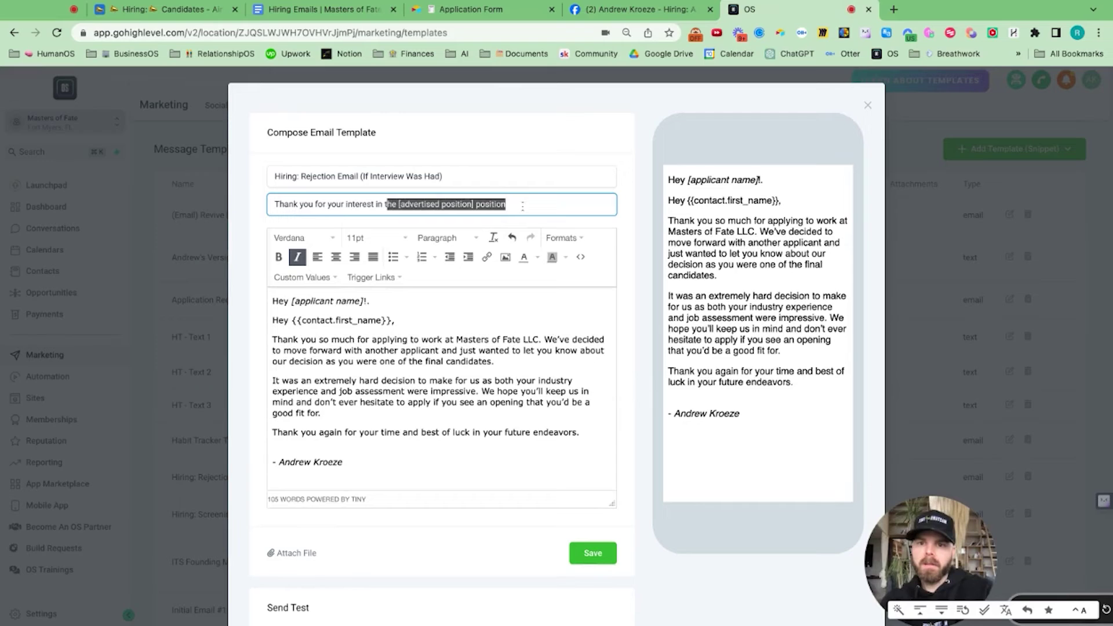
type("working at")
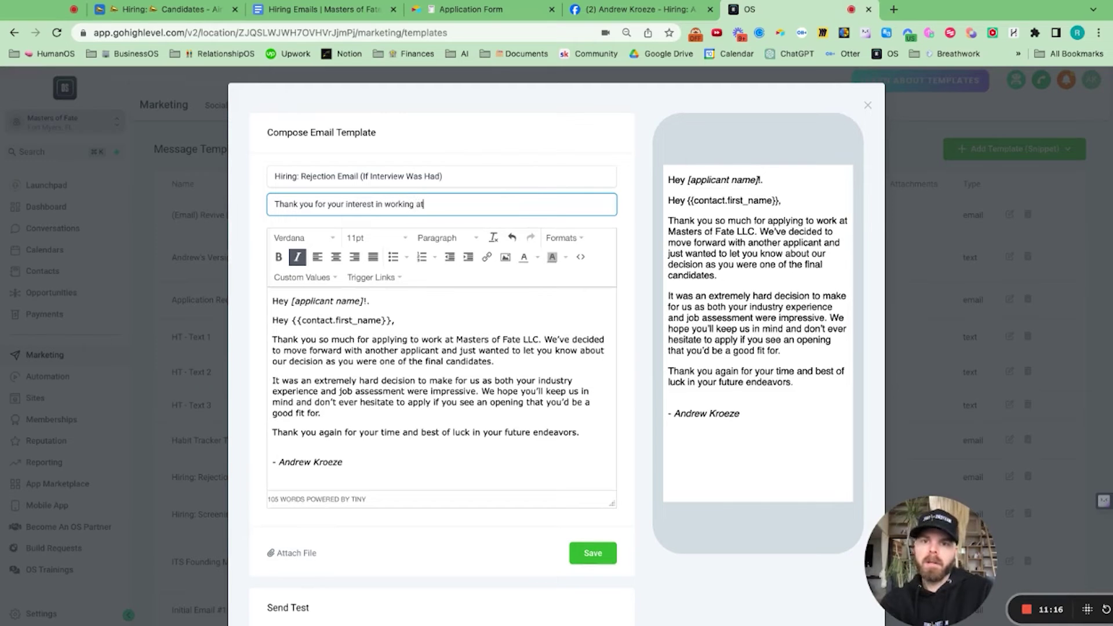
type(" MA")
type("st")
key("BackSpace")
key("BackSpace")
key("BackSpace")
key("BackSpace")
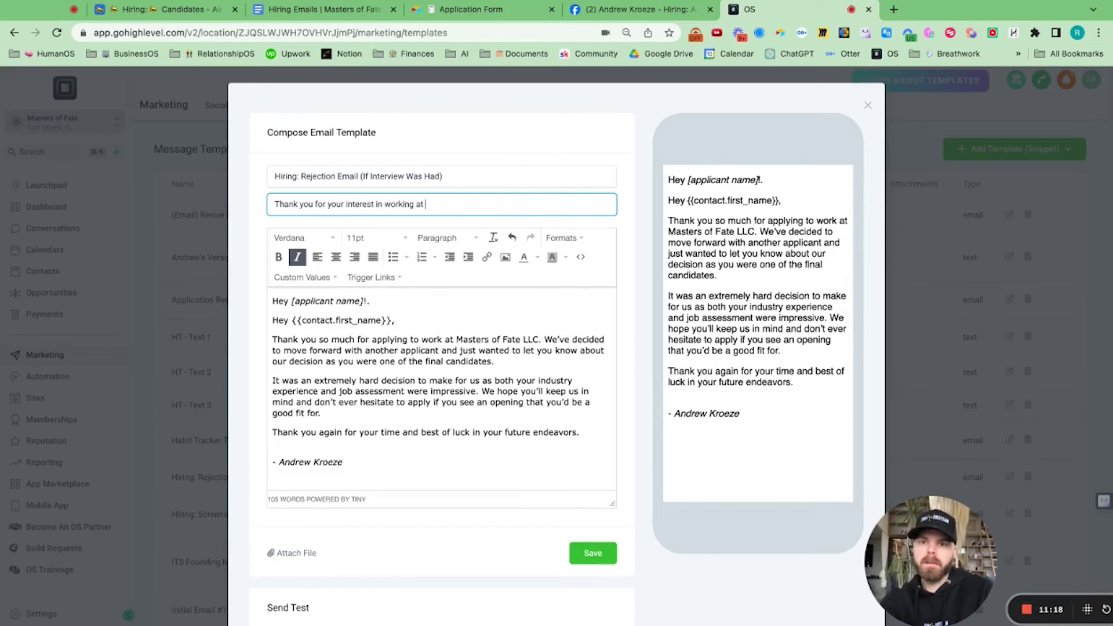
type("Masters of Fate!")
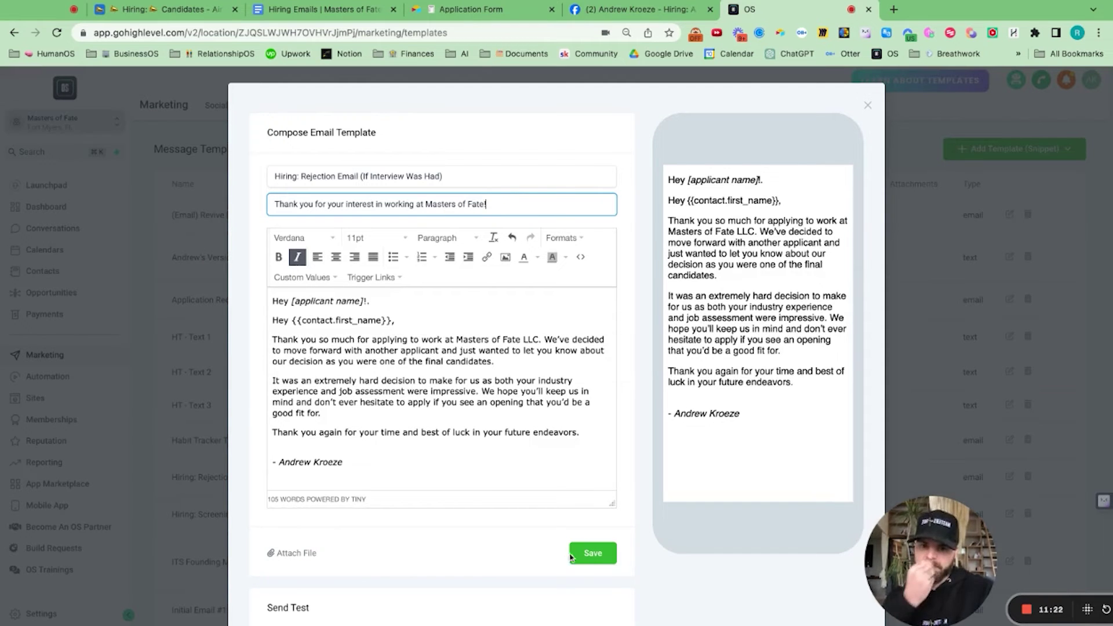
left_click(597, 554)
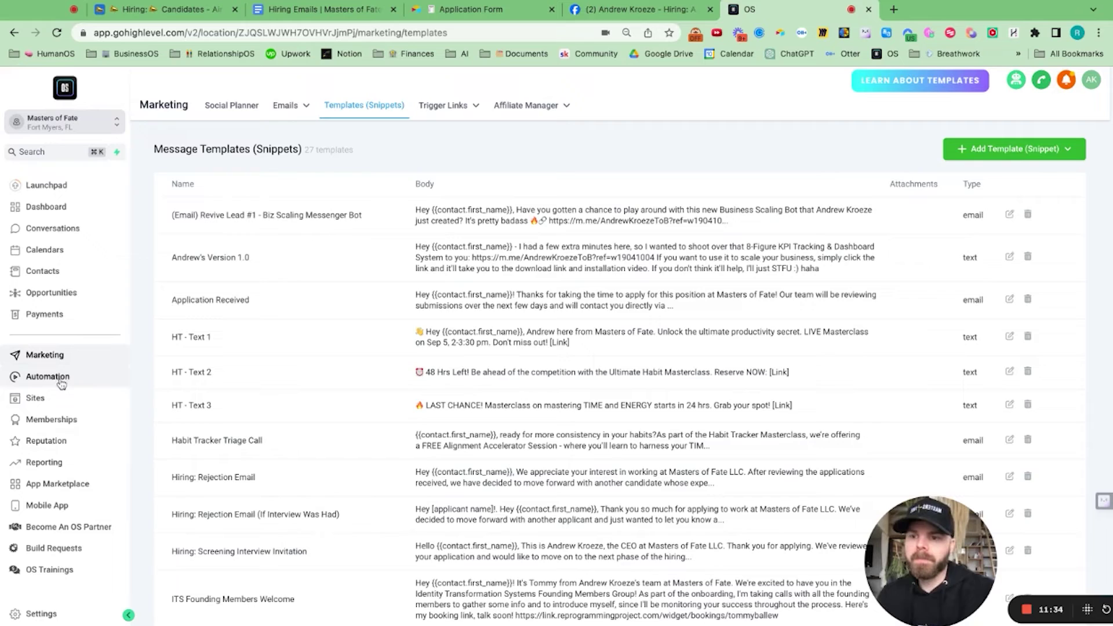
Step: Open Automation from the sidebar to reach the Workflow List
left_click(60, 382)
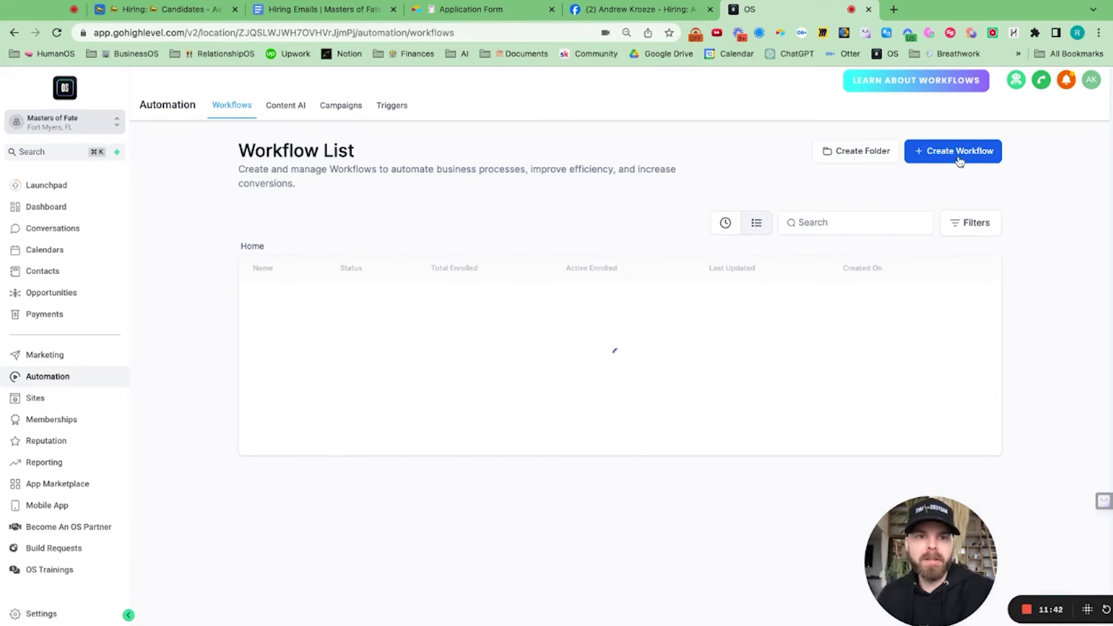
Step: Create a new workflow from scratch with a Contact Tag trigger, then open a new browser tab
left_click(958, 162)
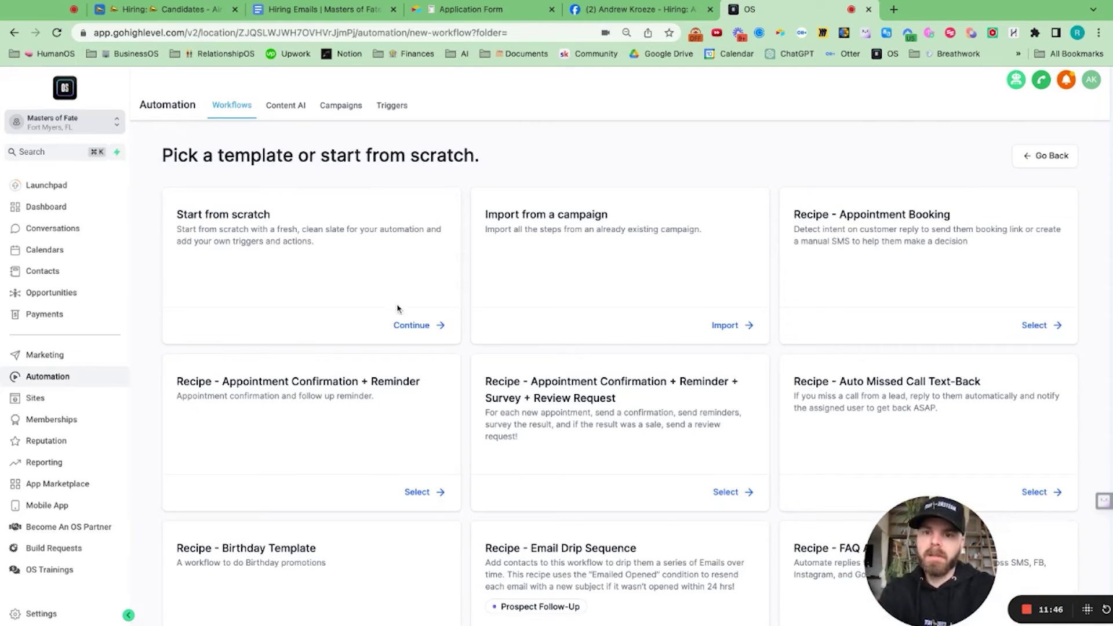
left_click(416, 325)
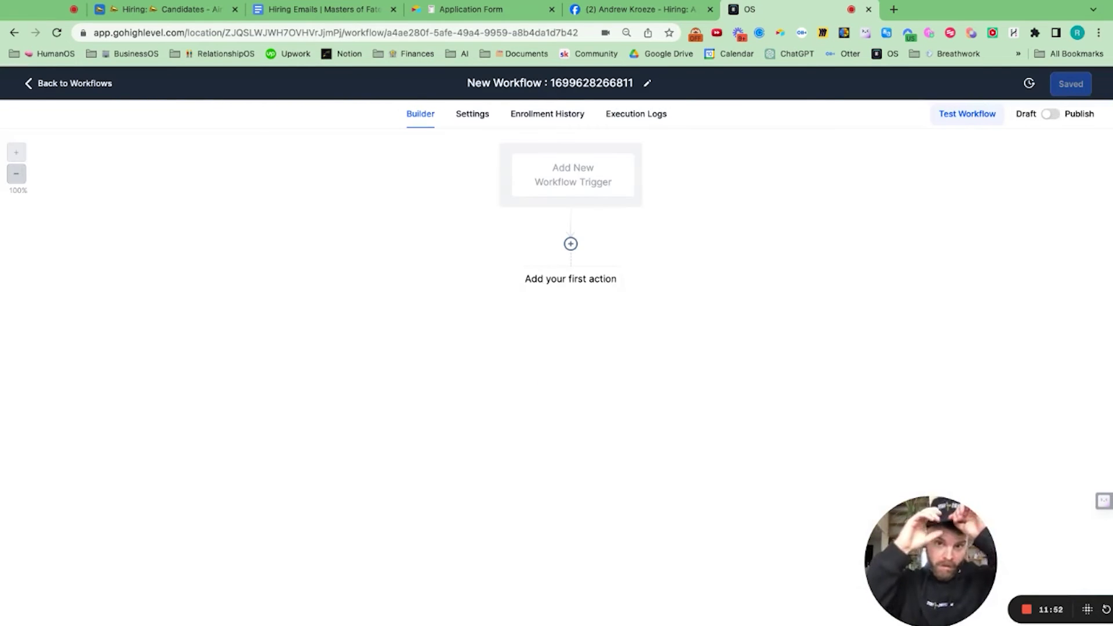
left_click(586, 181)
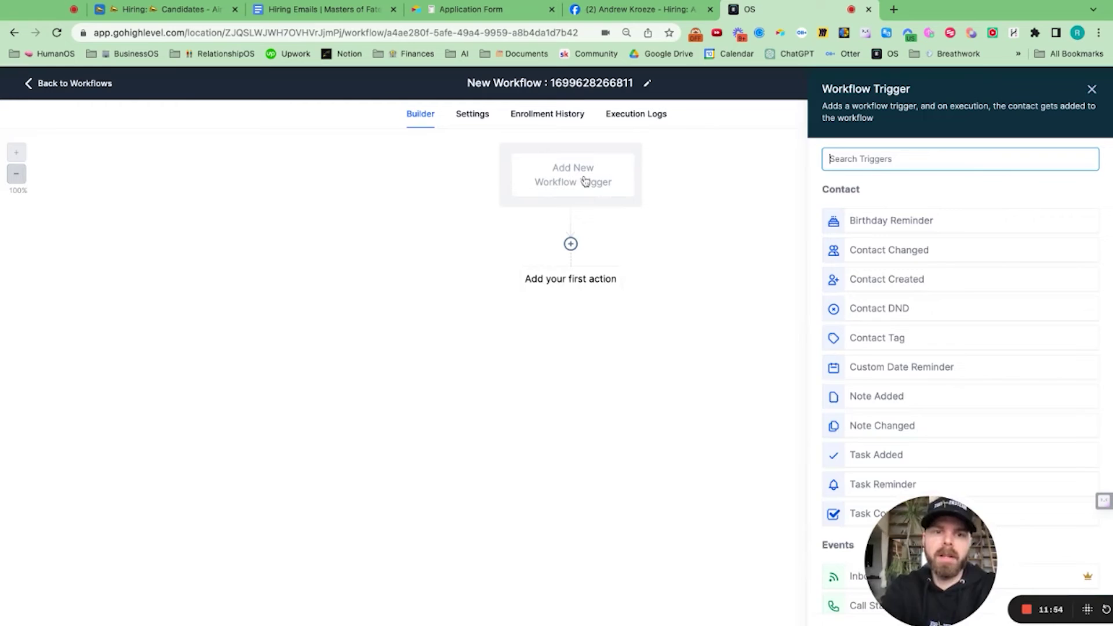
type("tag")
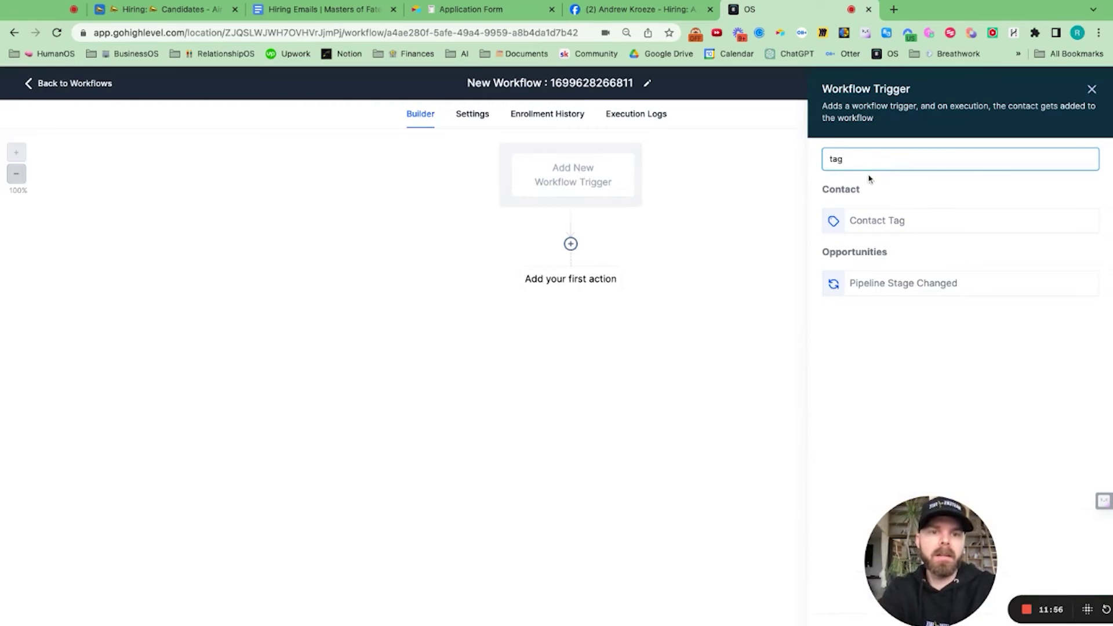
left_click(888, 219)
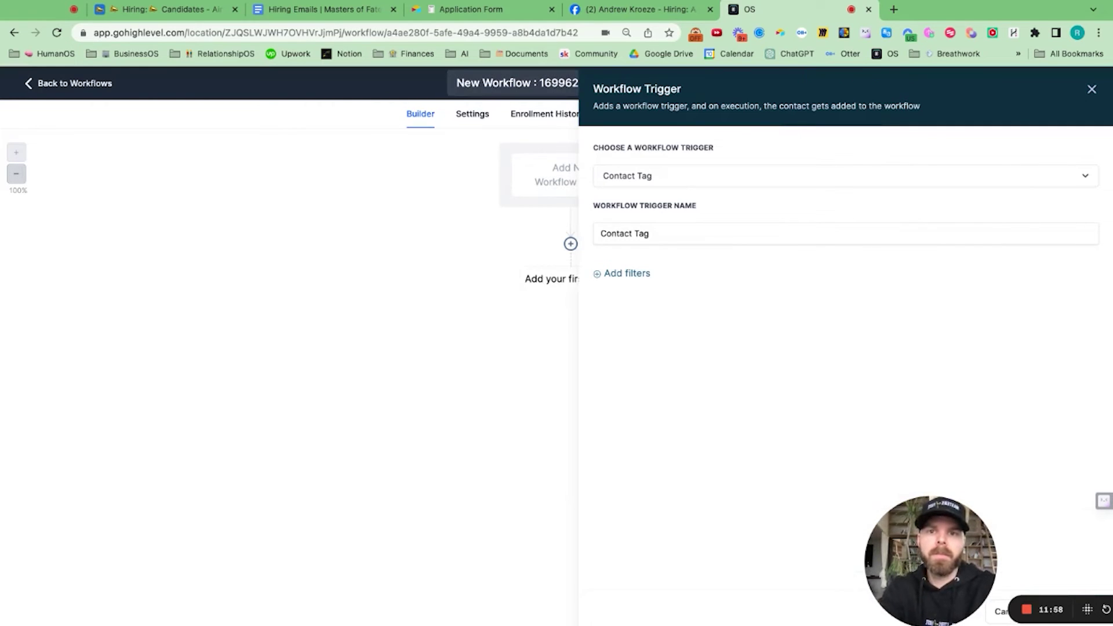
left_click(894, 9)
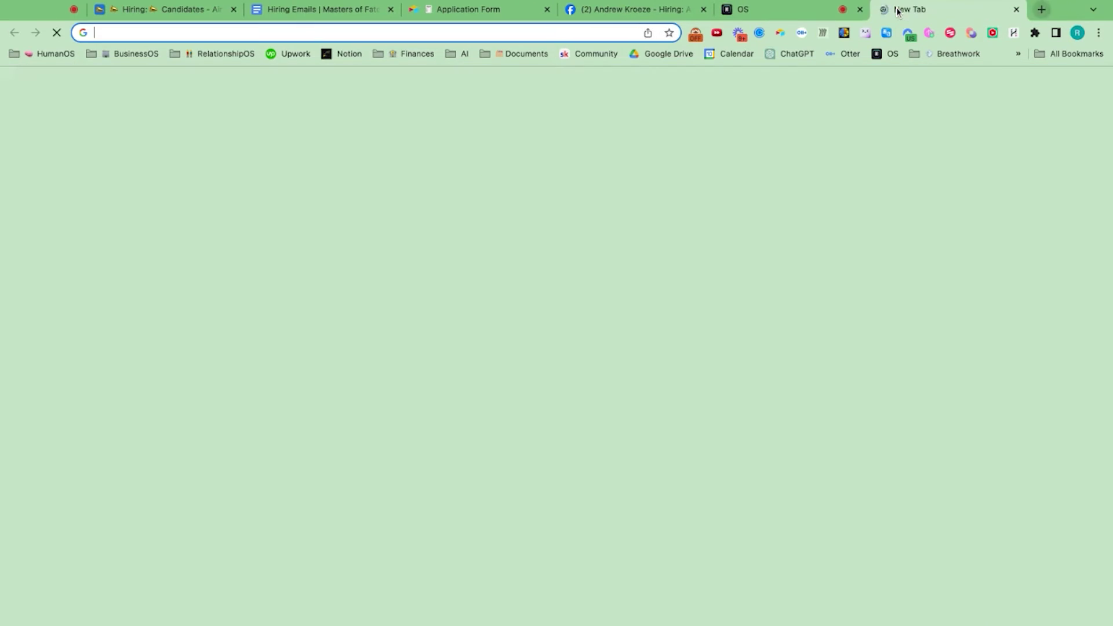
Step: Add a Tag Added filter to the Contact Tag trigger and search the tags for 'can'
left_click(883, 54)
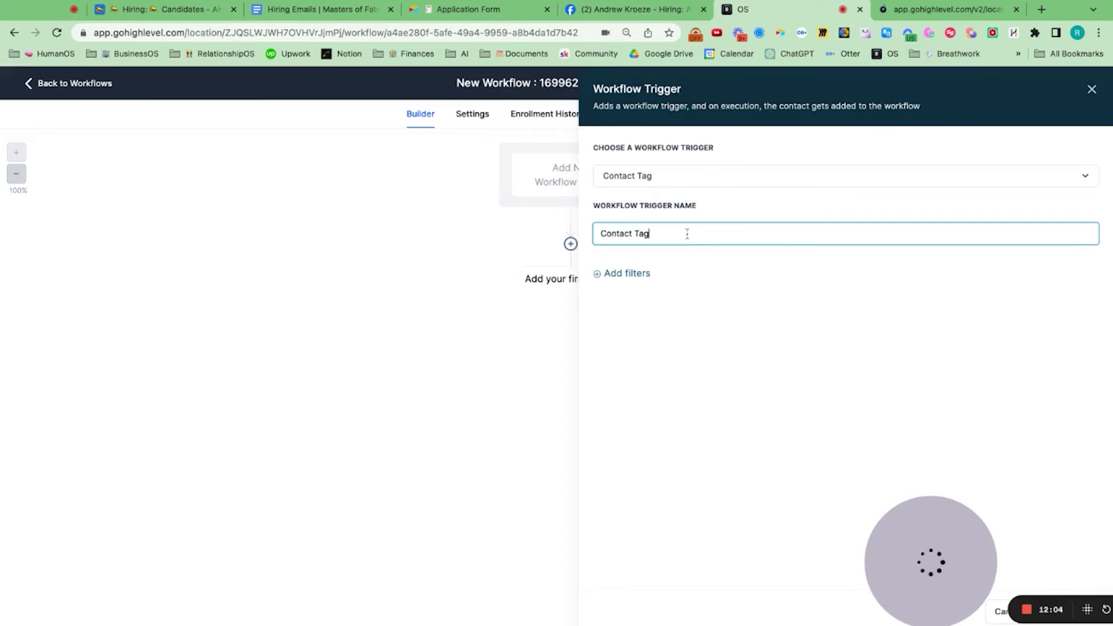
left_click(686, 233)
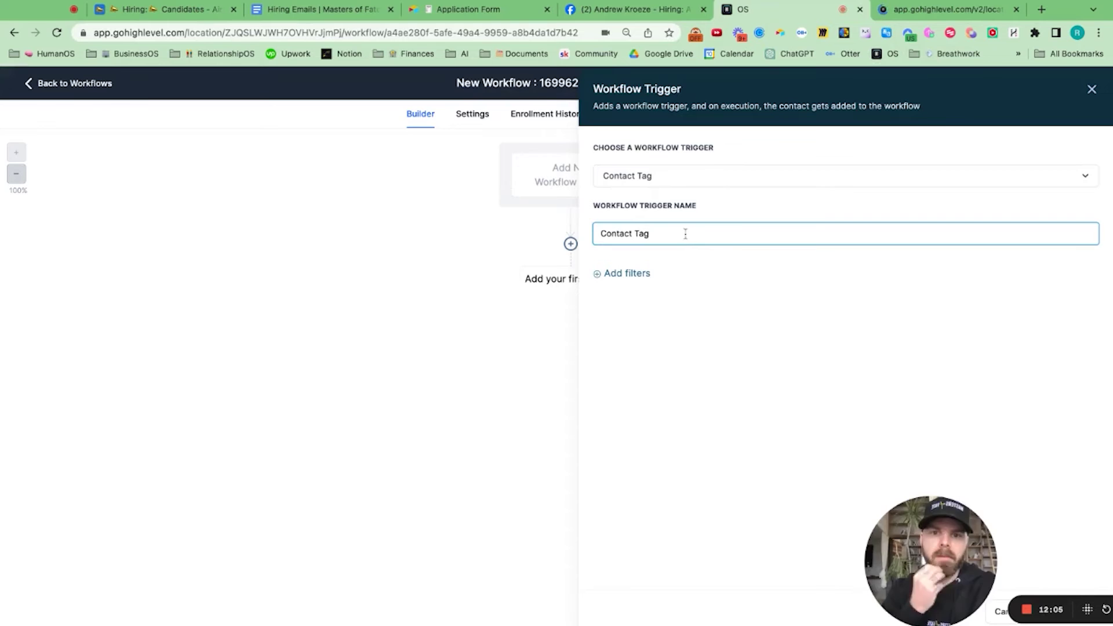
left_click(628, 276)
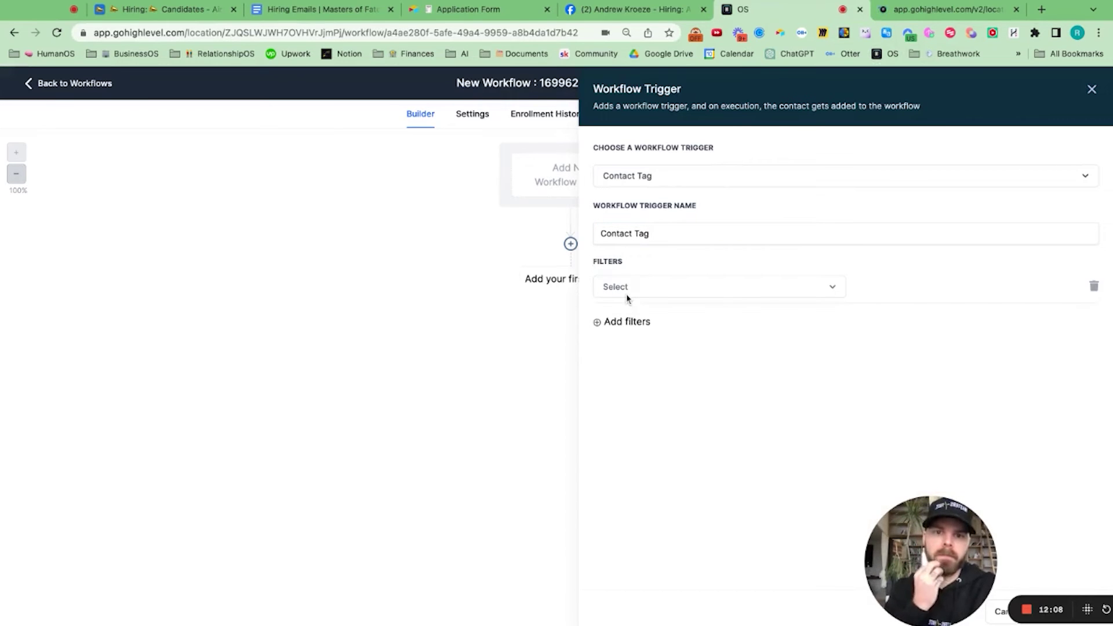
left_click(648, 296)
left_click(638, 371)
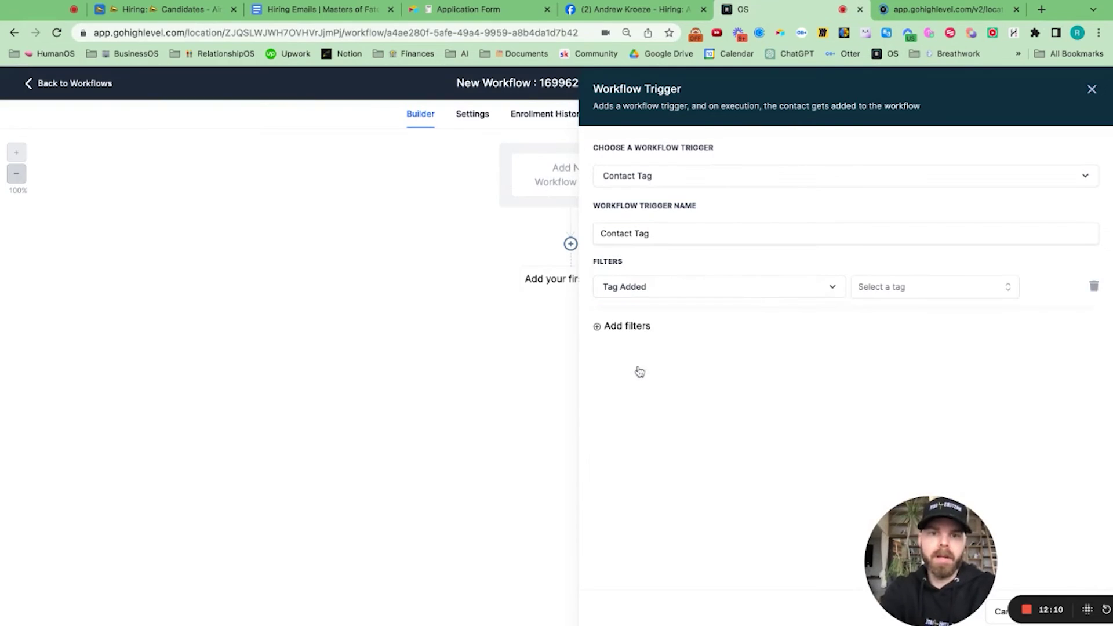
left_click(898, 288)
scroll(907, 369, "down", 15)
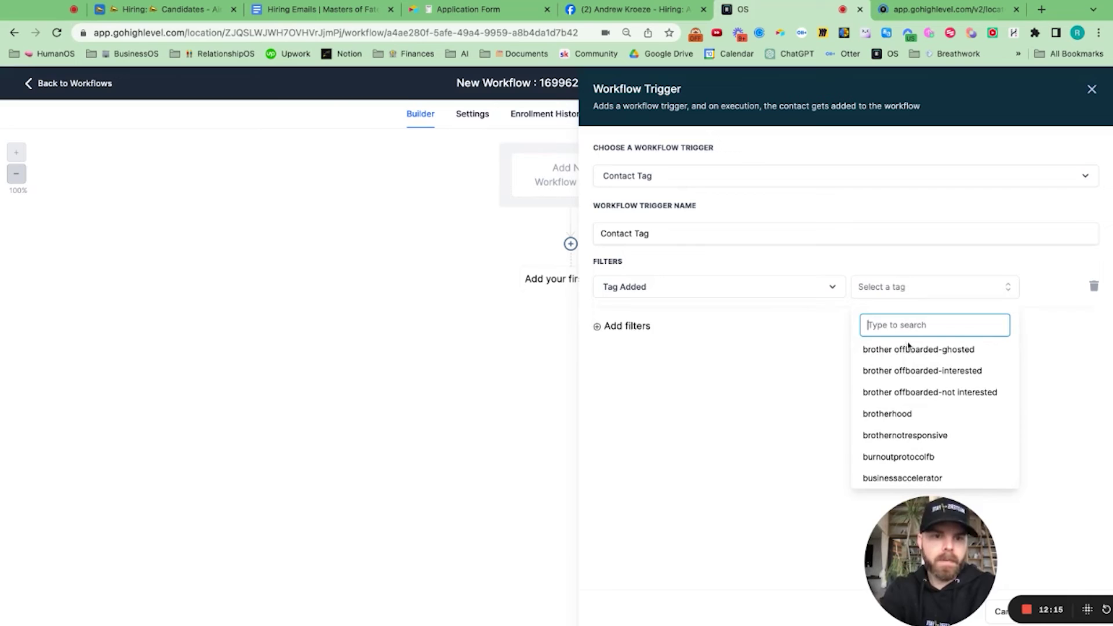
type("hiring")
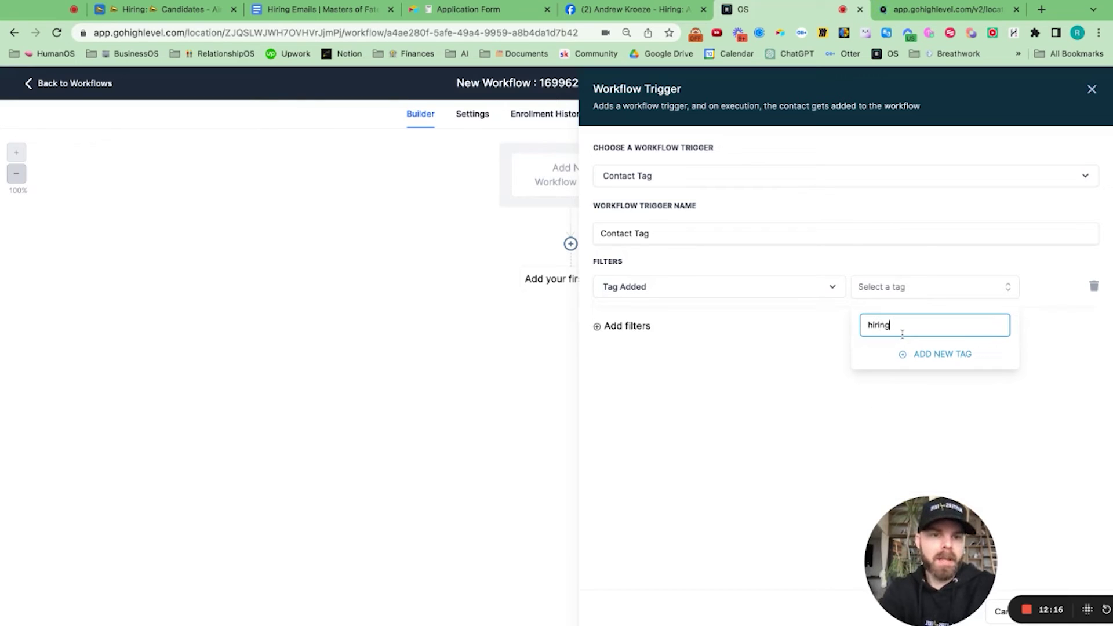
key("BackSpace")
key("BackSpace")
key("BackSpace")
key("BackSpace")
key("BackSpace")
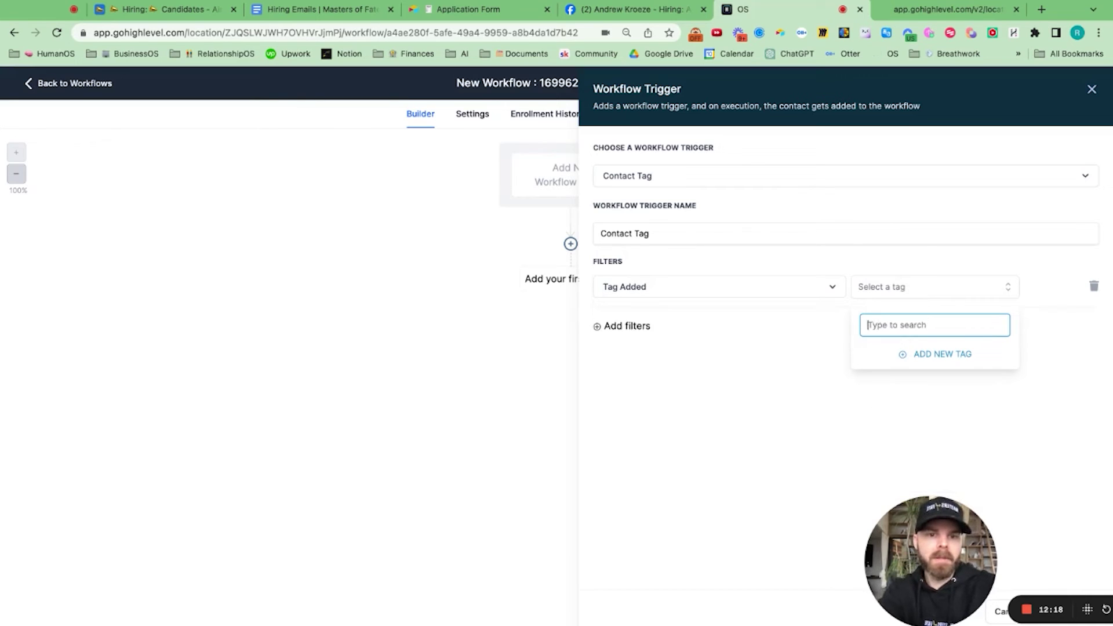
type("can")
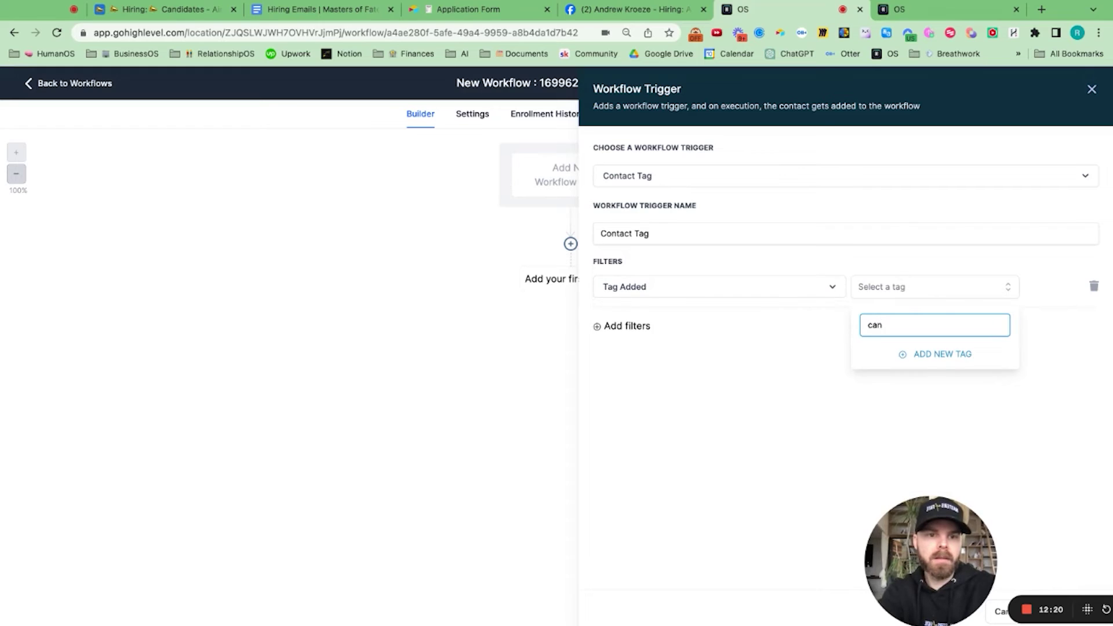
Step: In the other tab, show Contacts at 100 per page and scroll through the records' tags
left_click(899, 3)
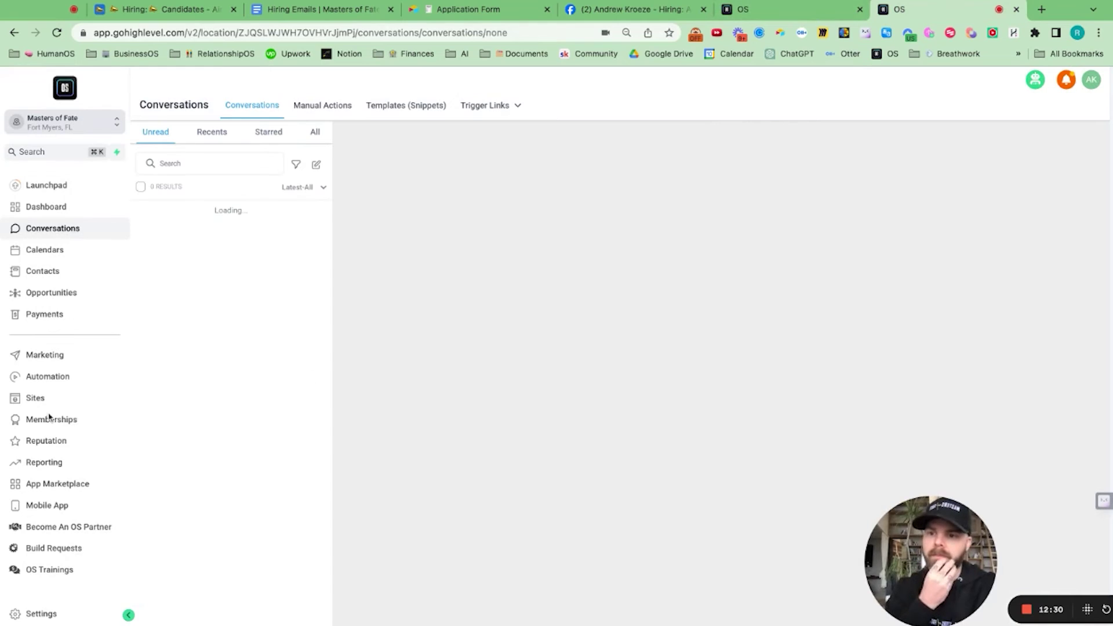
left_click(51, 272)
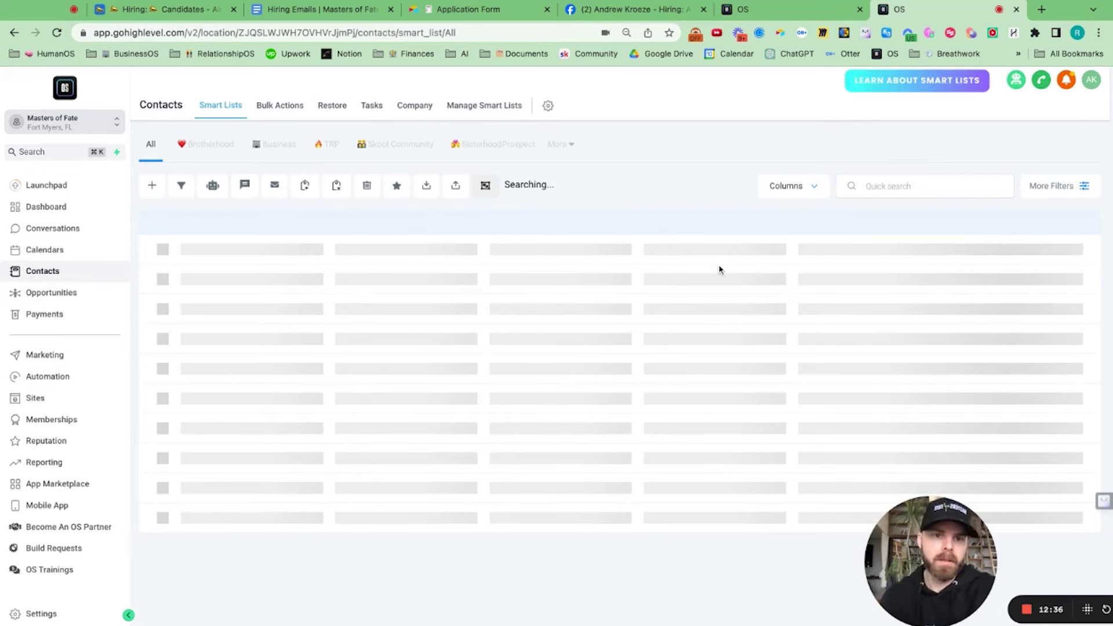
scroll(720, 270, "down", 5)
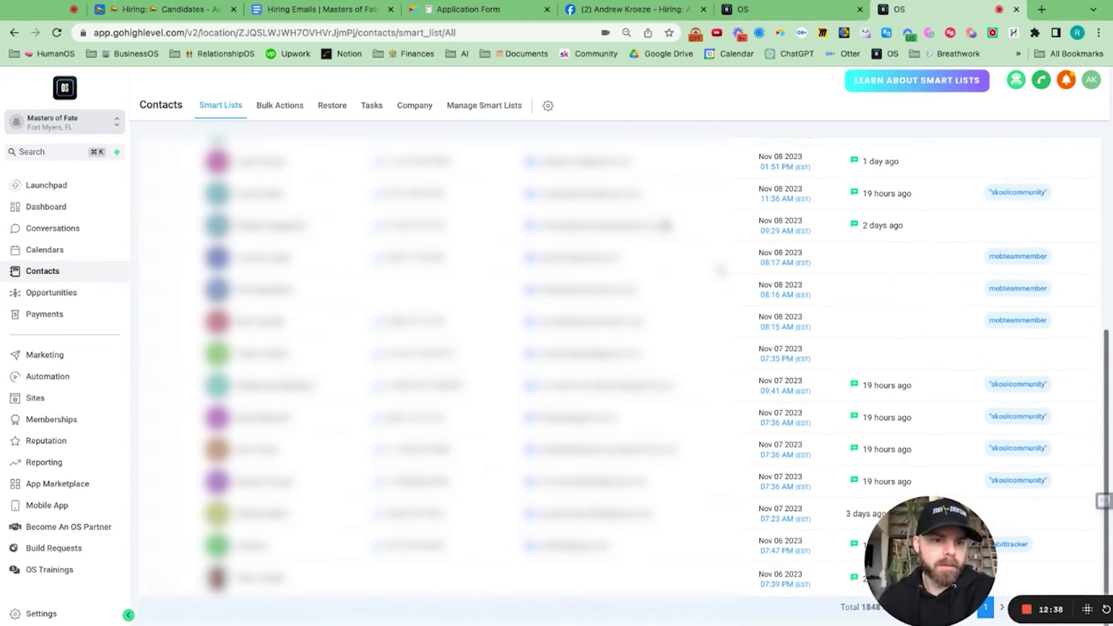
scroll(966, 274, "up", 1)
scroll(966, 274, "up", 4)
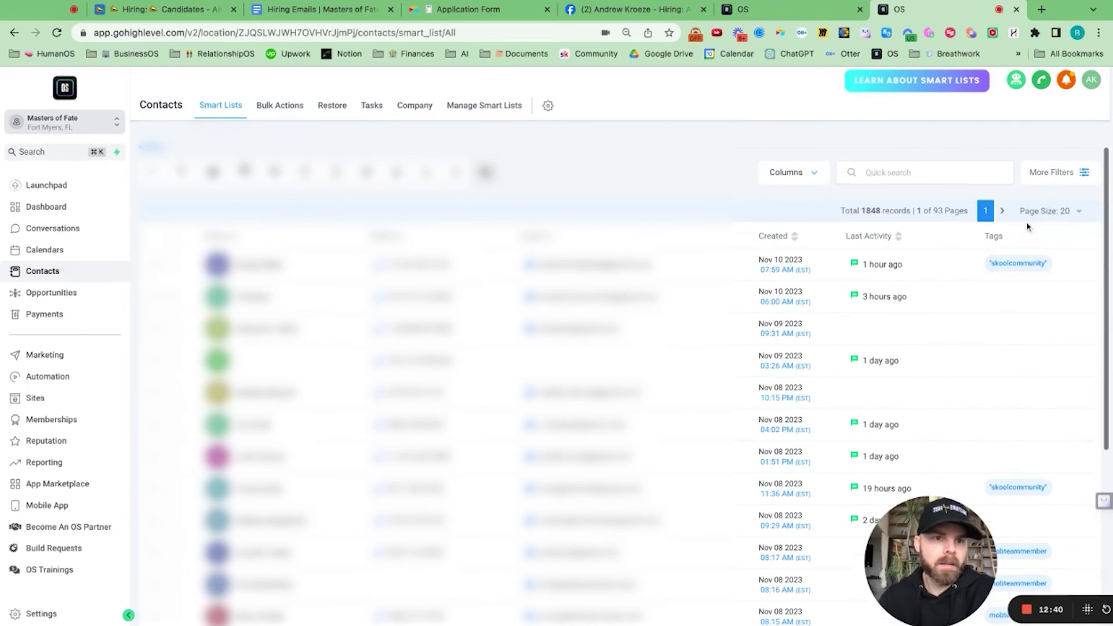
left_click(1081, 216)
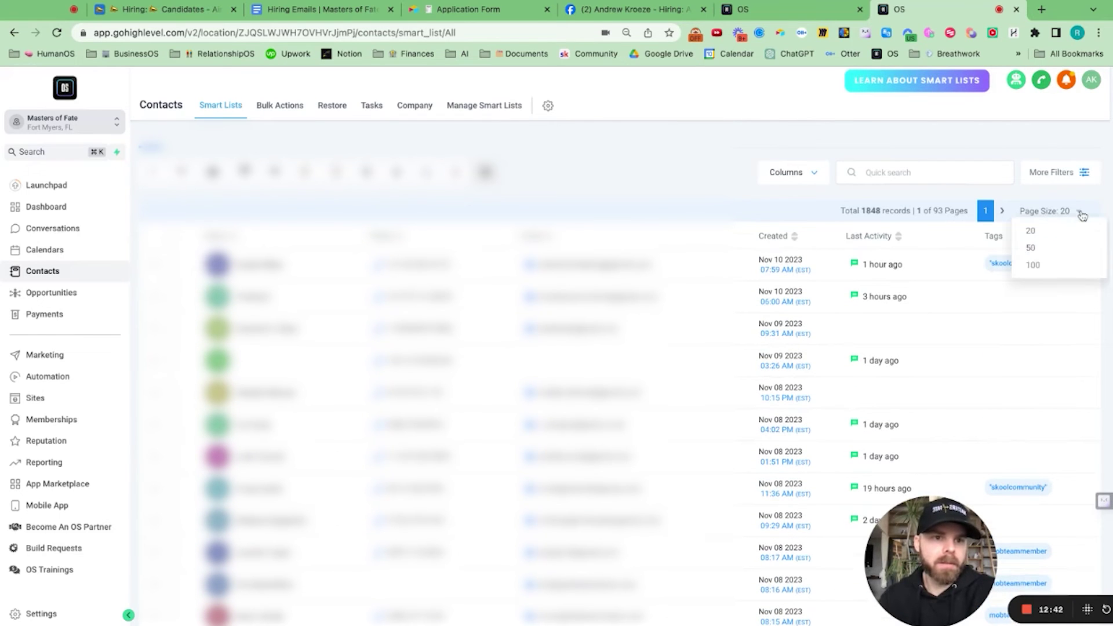
left_click(1064, 264)
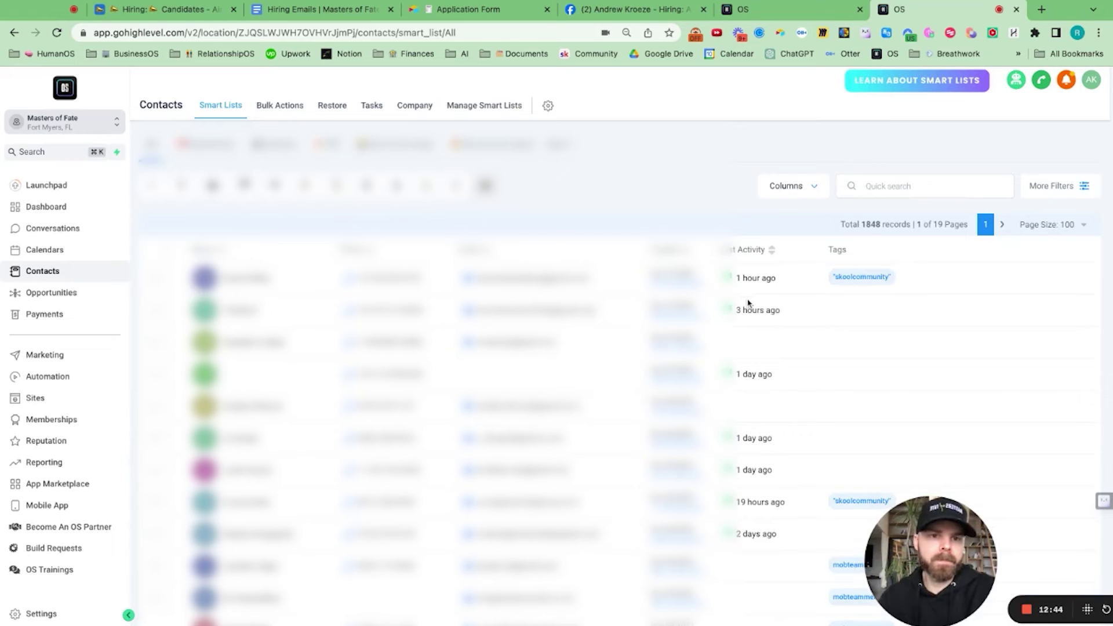
scroll(748, 304, "down", 15)
scroll(814, 284, "down", 5)
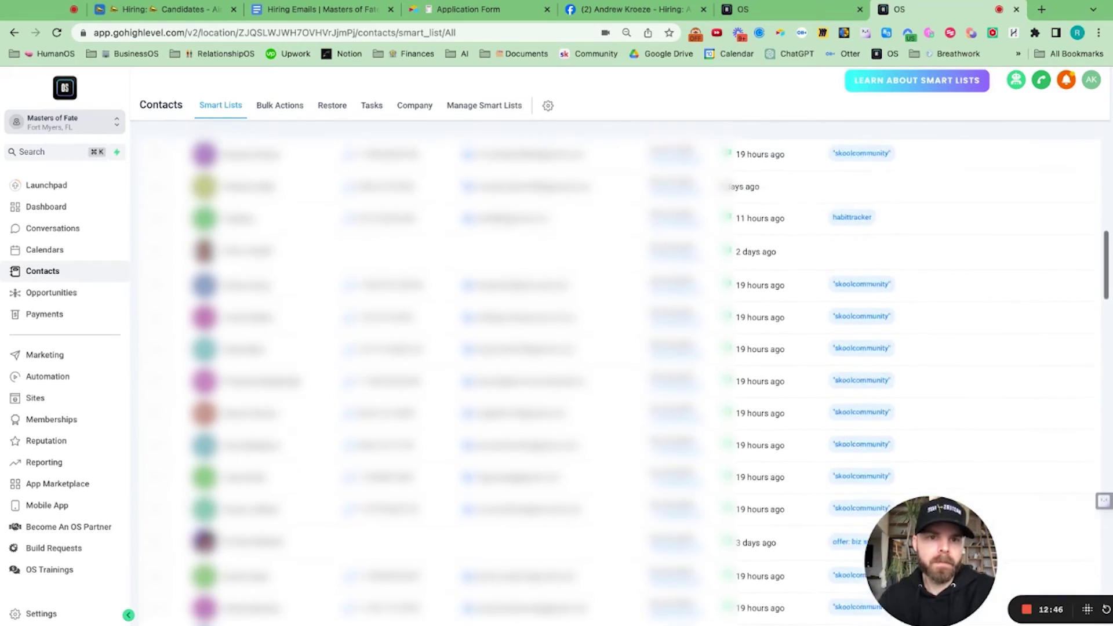
scroll(814, 284, "down", 8)
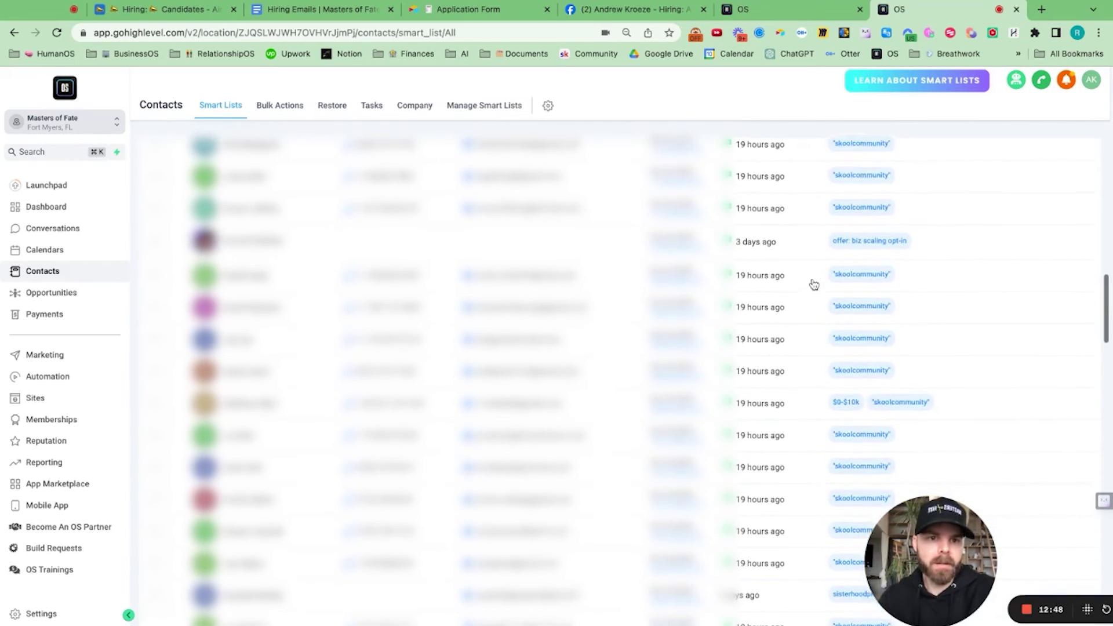
scroll(620, 382, "down", 10)
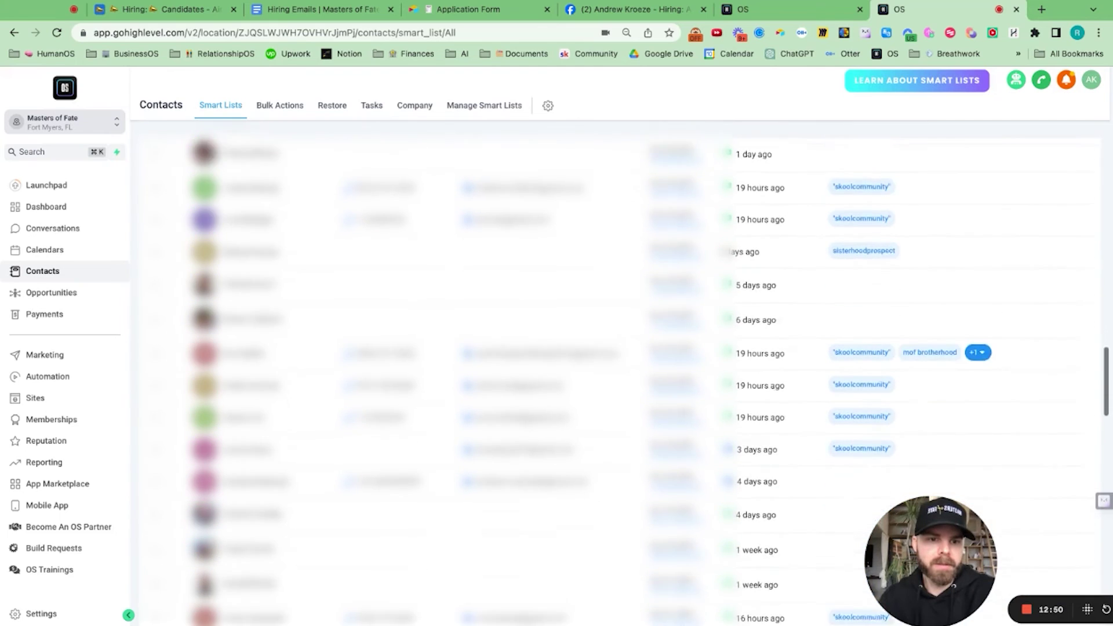
scroll(620, 383, "down", 10)
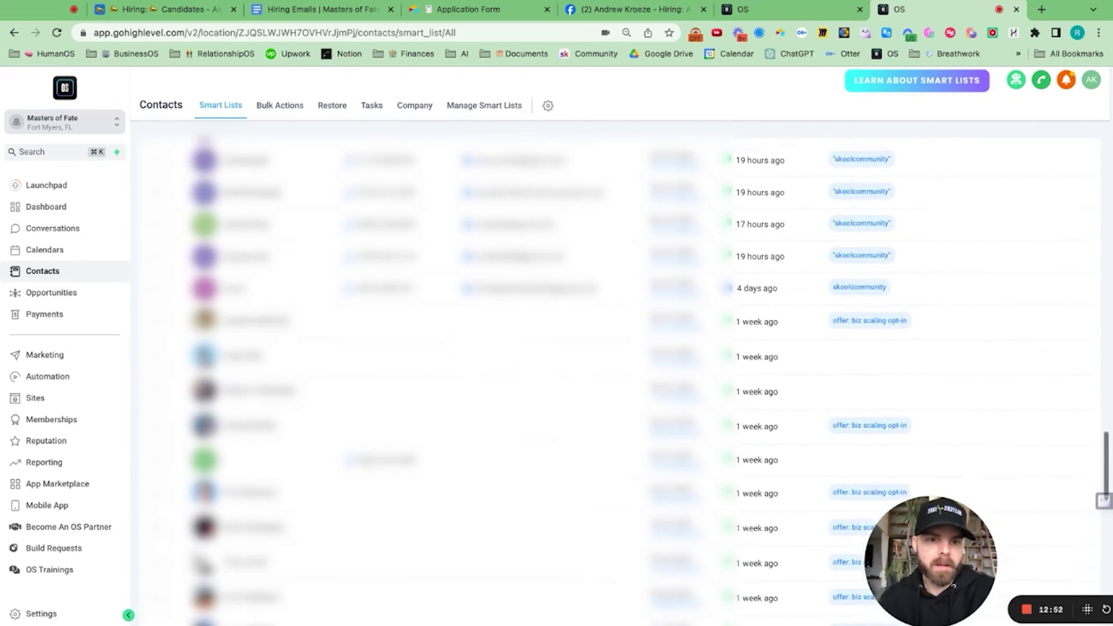
scroll(621, 382, "down", 7)
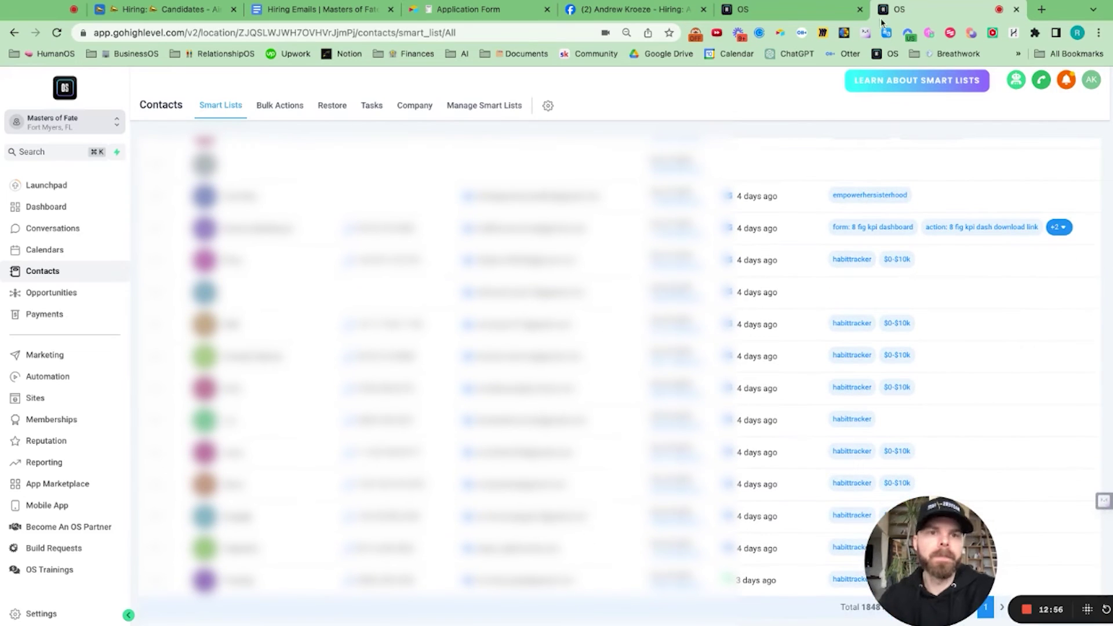
Step: Search the tag list and choose 'candidate' as the Tag Added filter value
left_click(777, 11)
key("BackSpace")
key("BackSpace")
key("BackSpace")
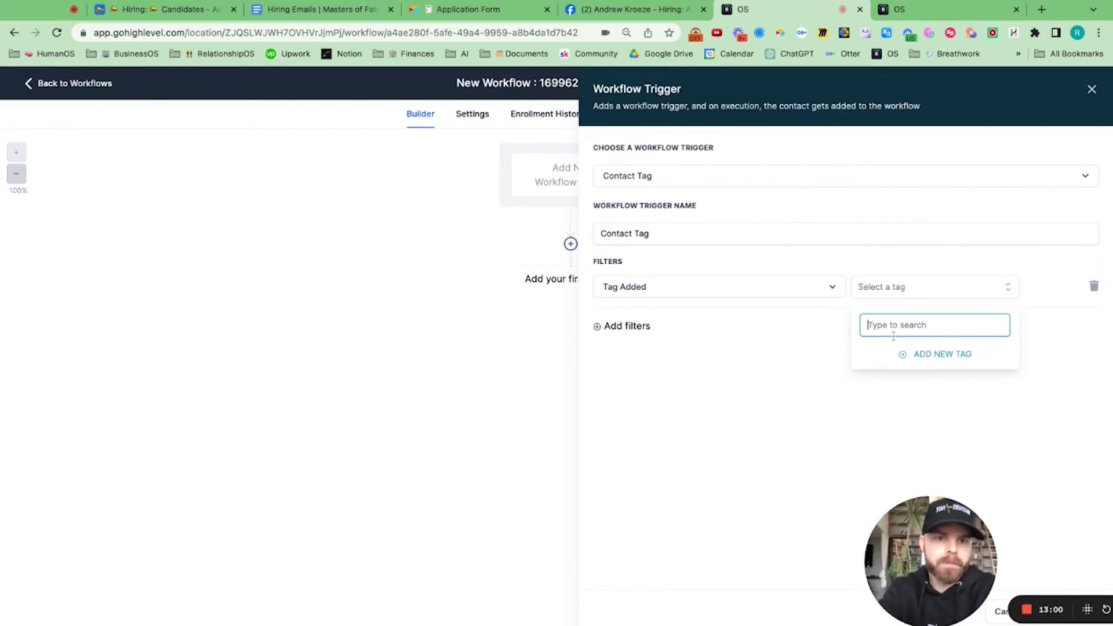
type("can")
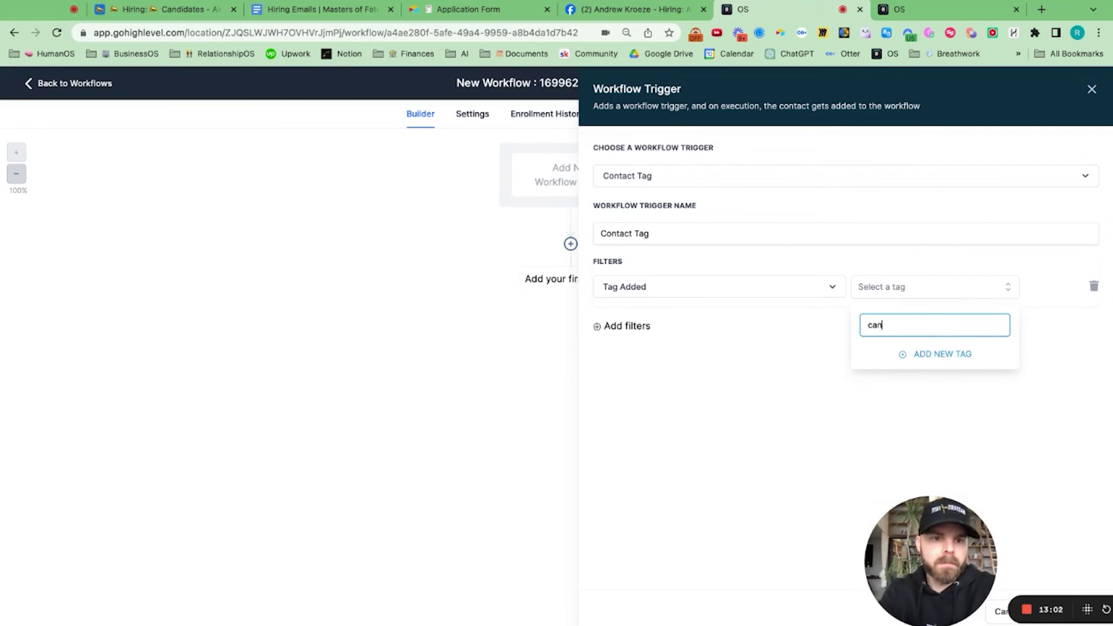
key("BackSpace")
key("BackSpace")
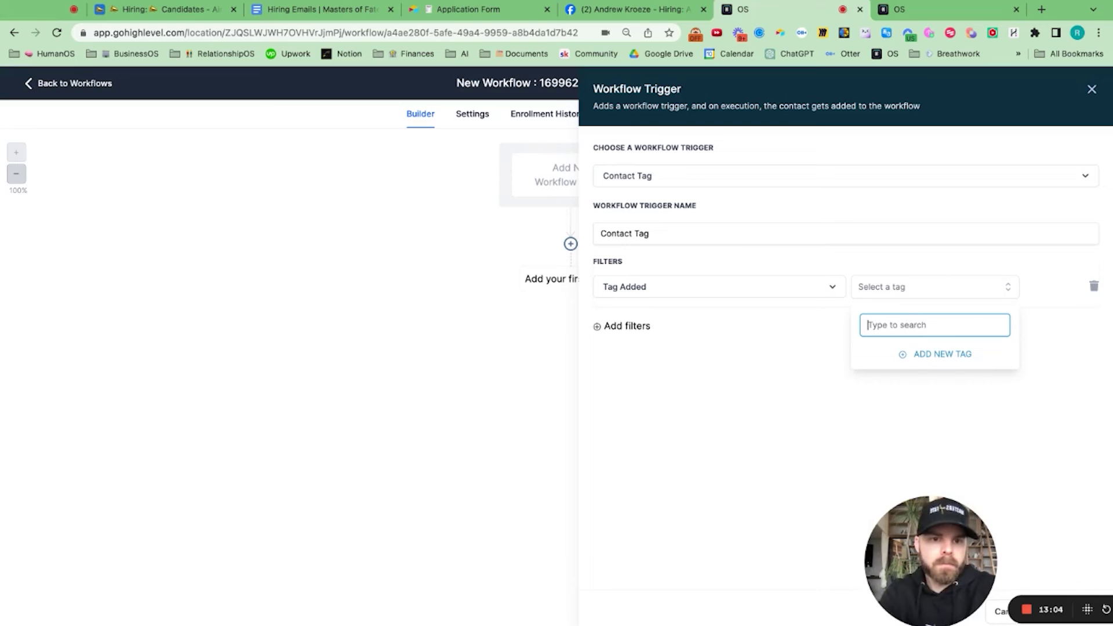
type("hir")
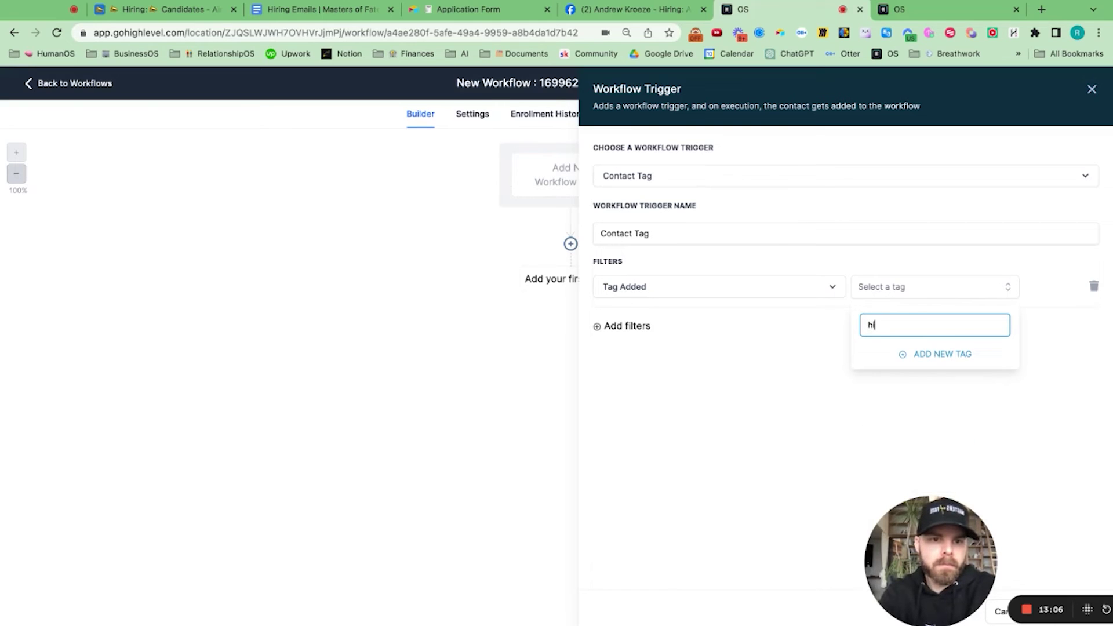
key("BackSpace")
key("BackSpace")
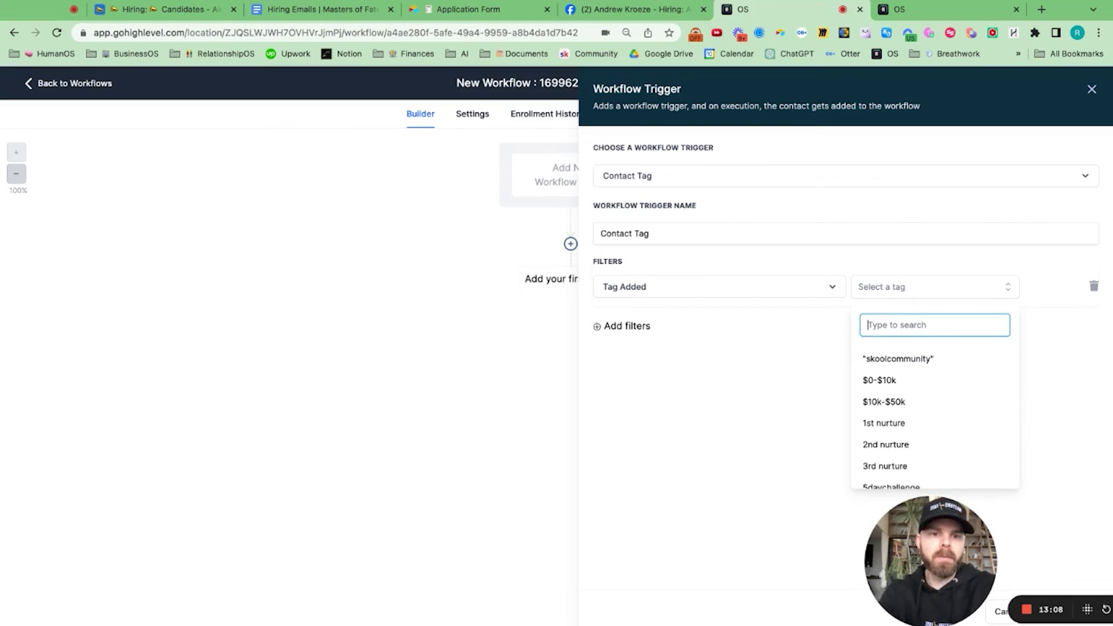
type("candidate")
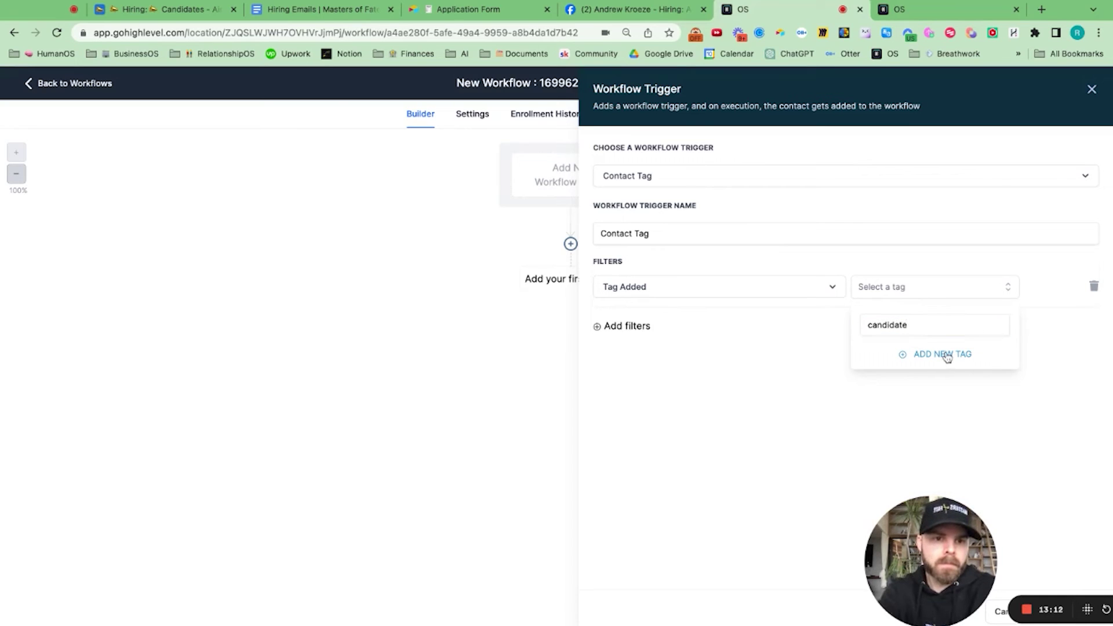
left_click(945, 355)
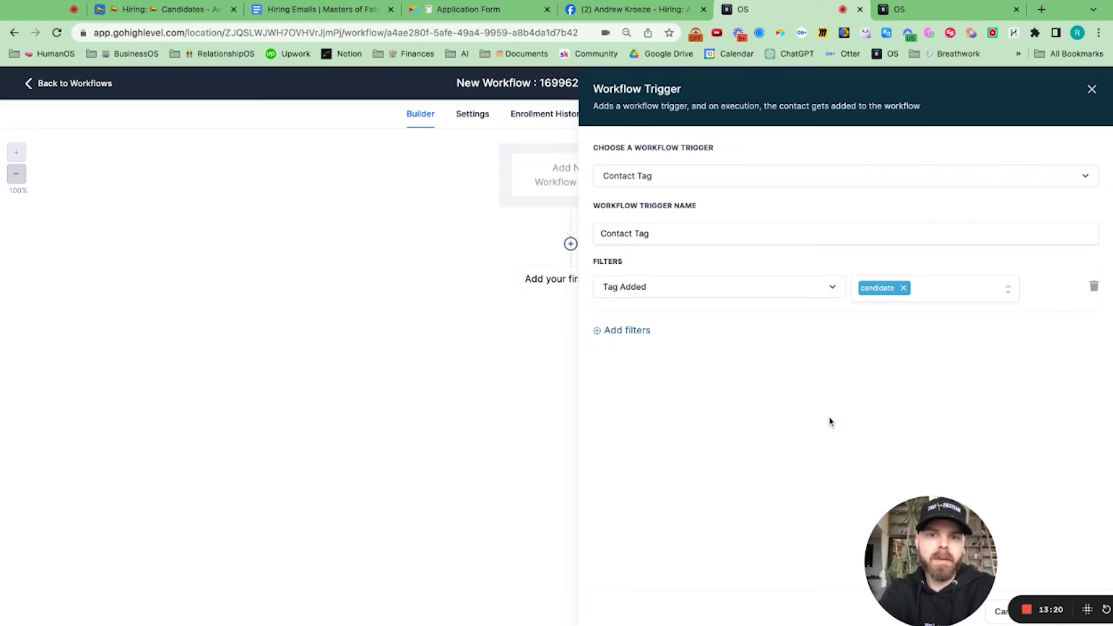
Step: Add a Send Email action and fill in the sender's From Name and From Email
left_click(1092, 89)
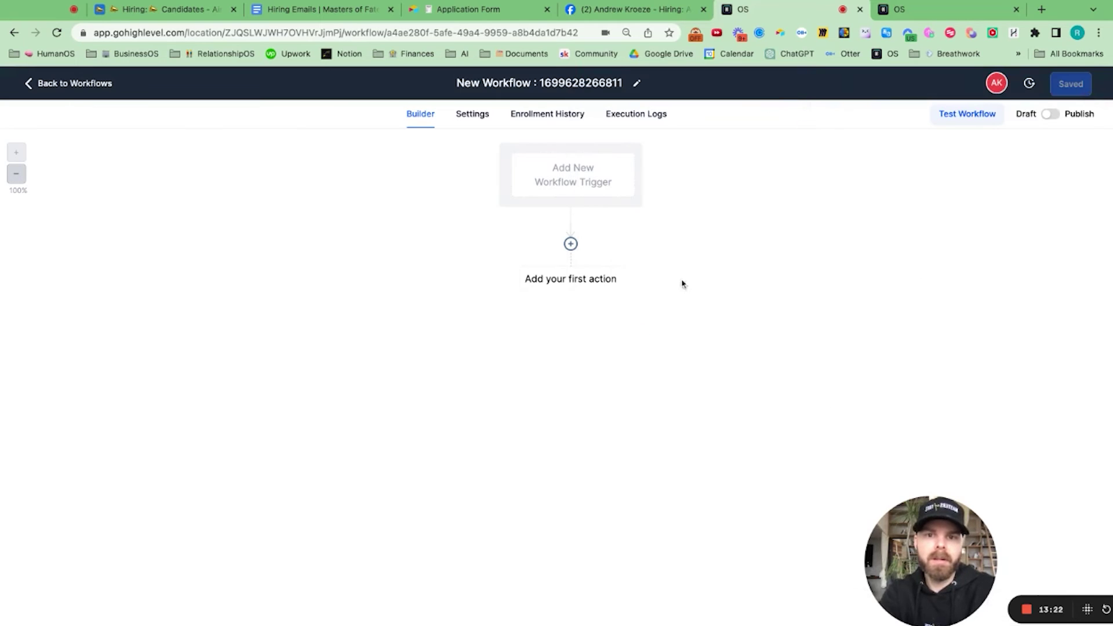
left_click(571, 244)
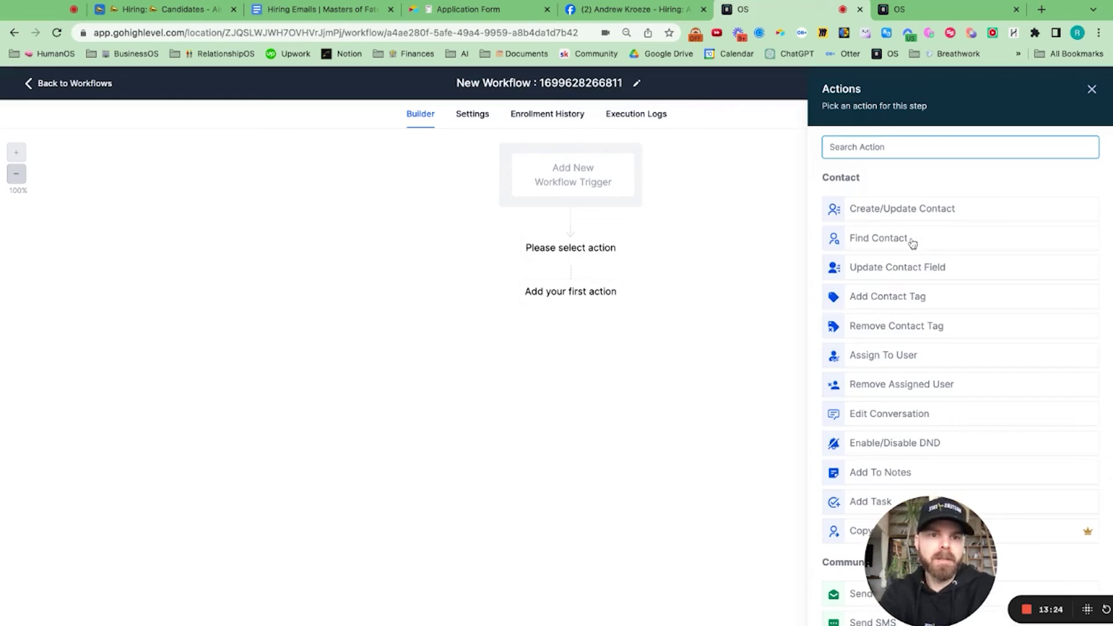
type("email")
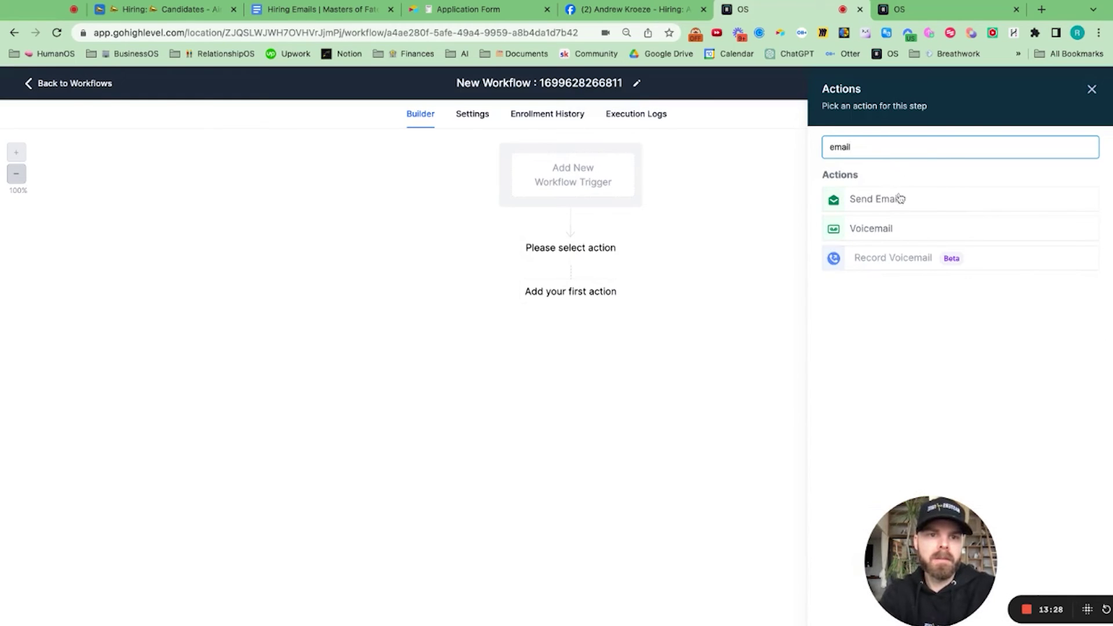
left_click(897, 204)
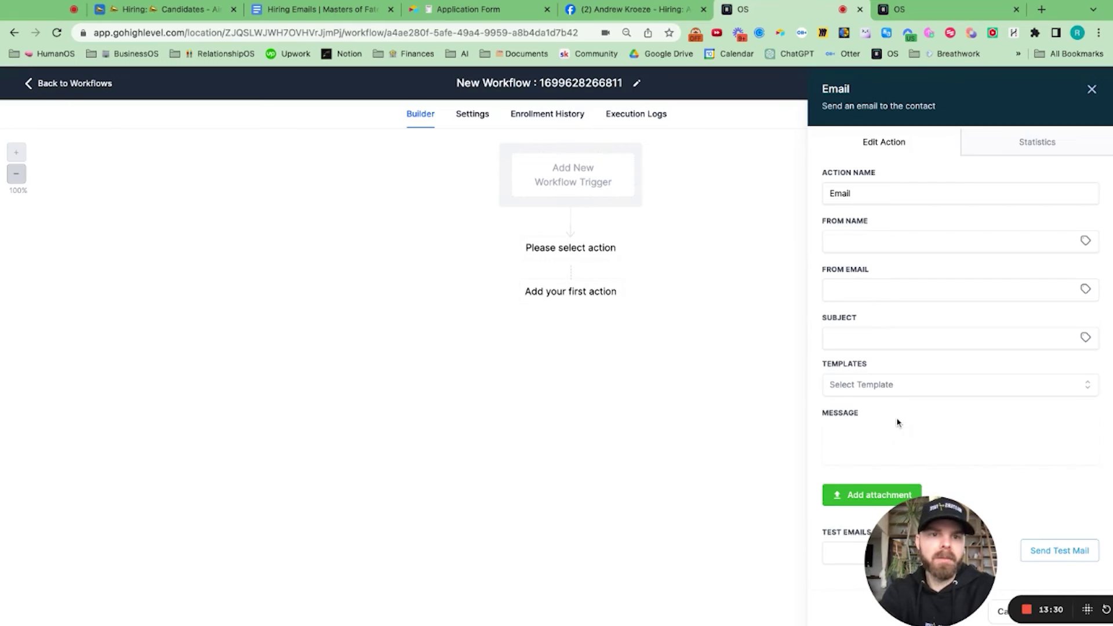
left_click(858, 243)
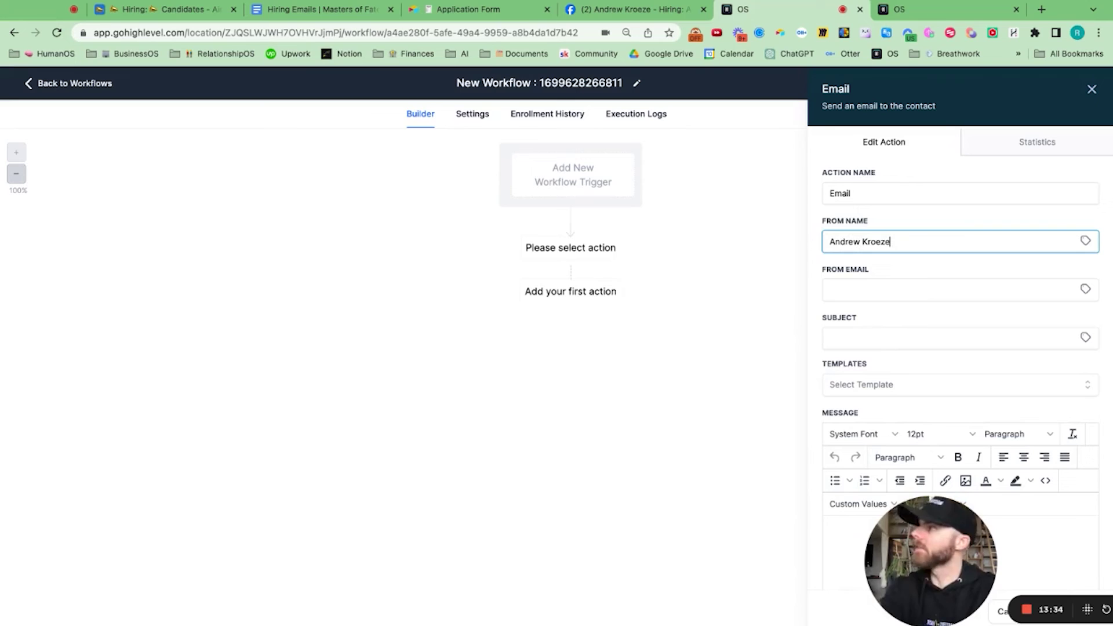
left_click(856, 285)
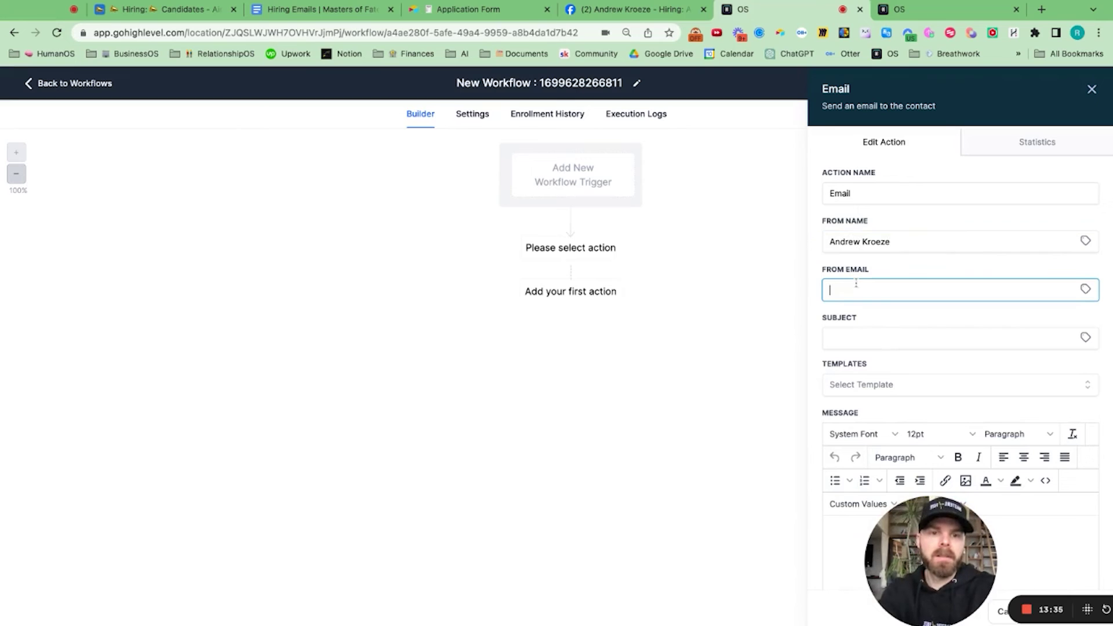
left_click(885, 311)
left_click(897, 337)
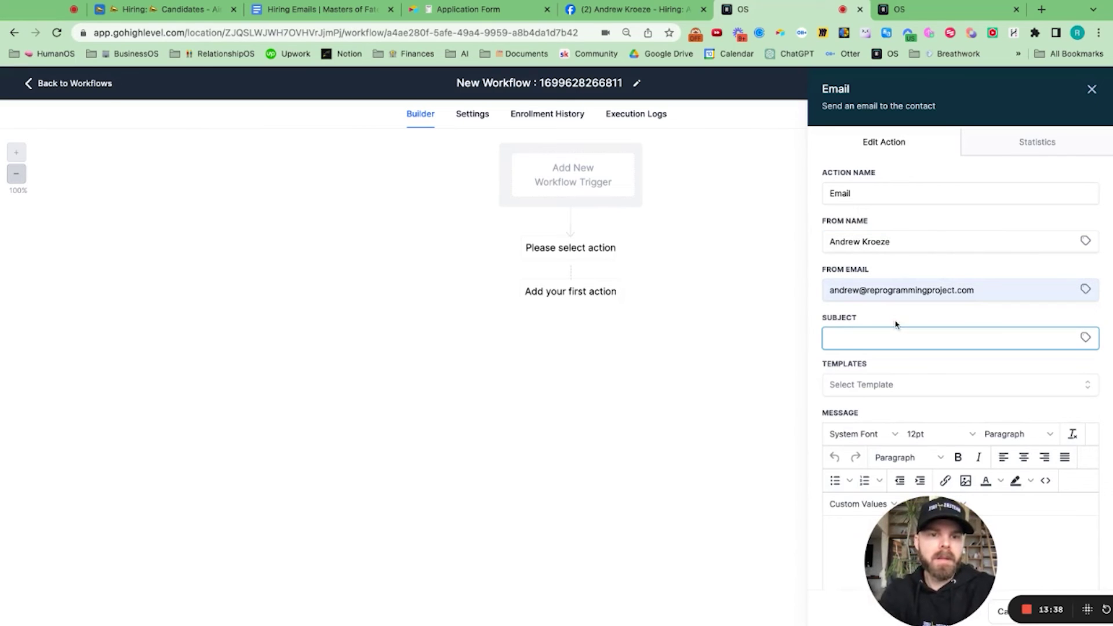
Step: Choose the Application Received template, save the email action and publish the workflow
scroll(910, 336, "down", 3)
left_click(898, 297)
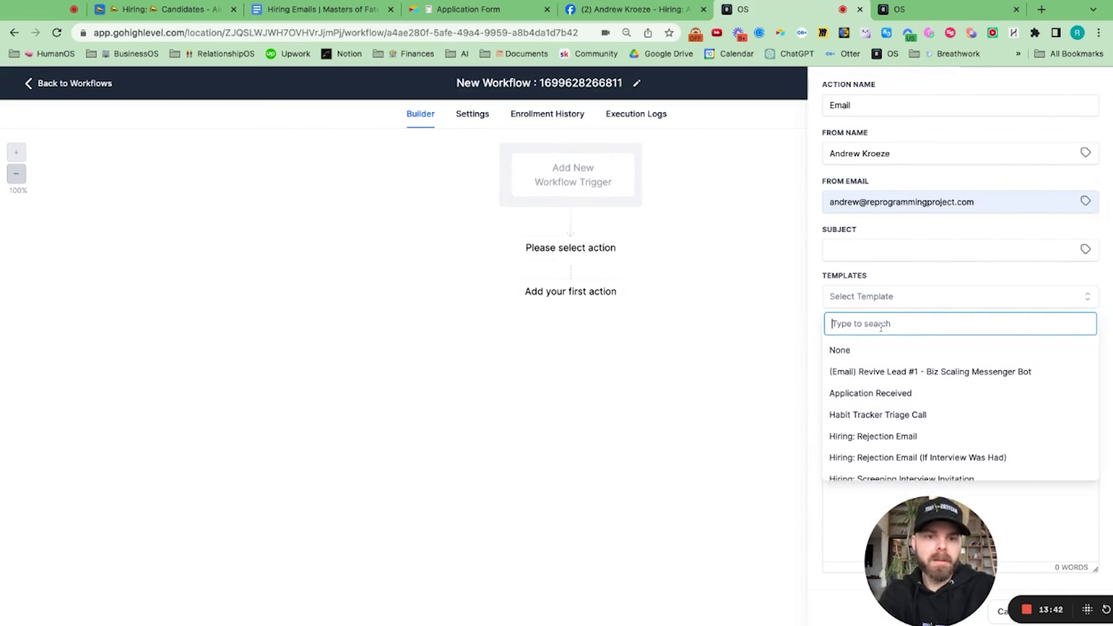
left_click(875, 393)
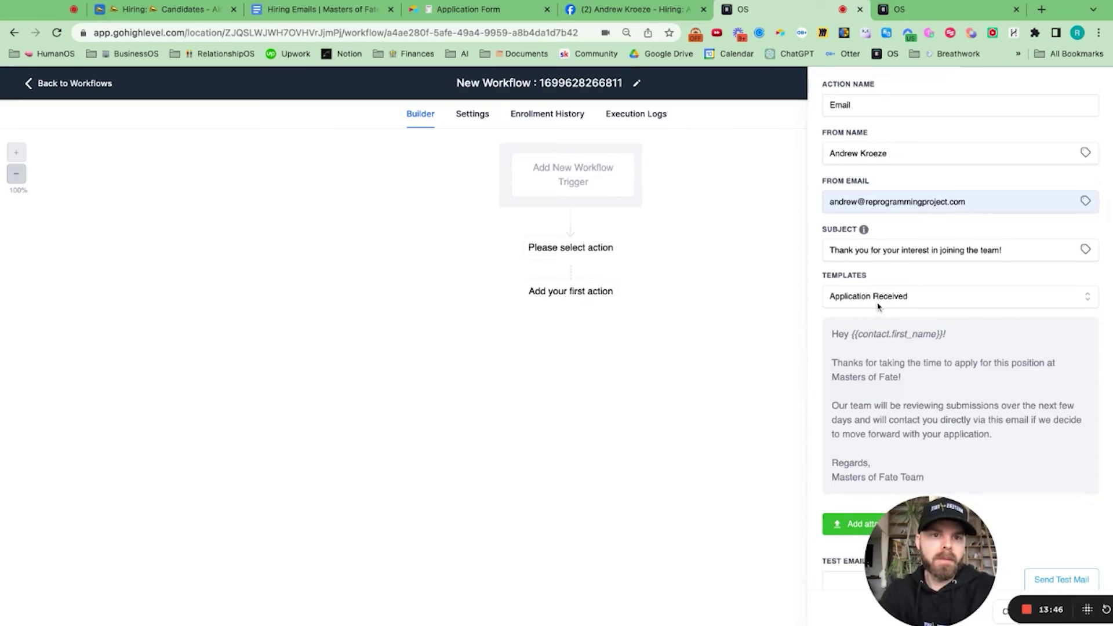
scroll(877, 308, "up", 2)
scroll(878, 307, "down", 2)
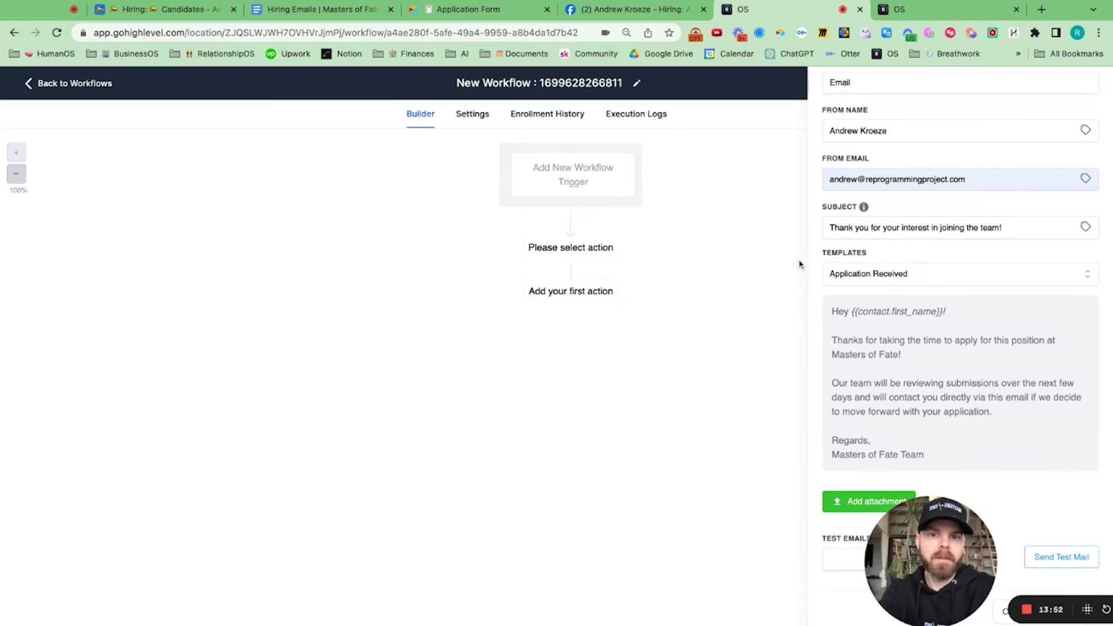
mouse_move(939, 550)
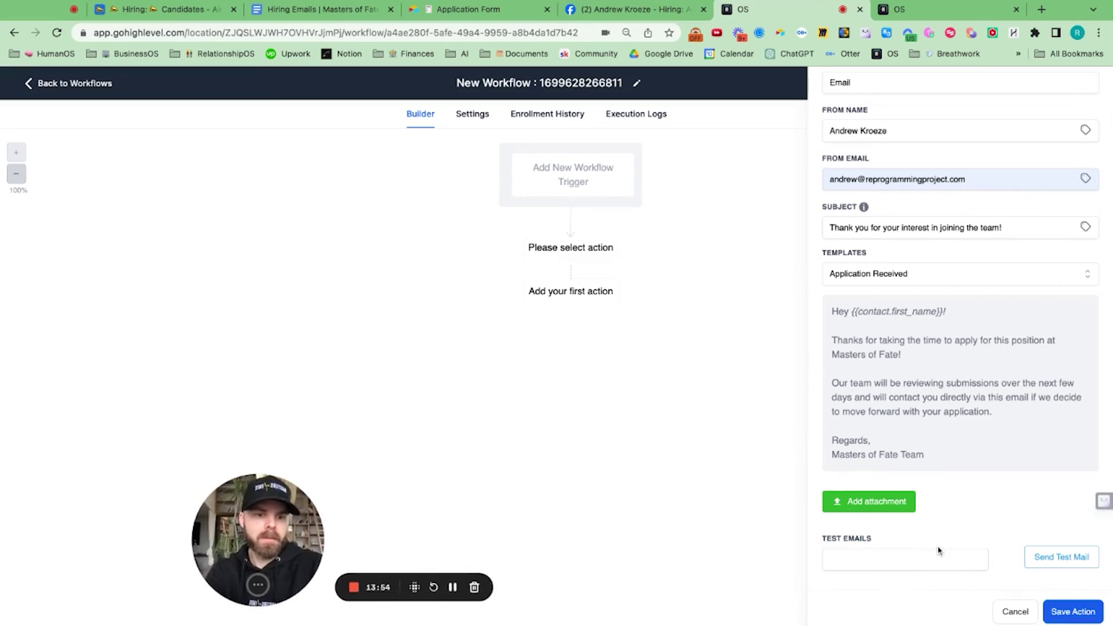
left_click(1079, 611)
left_click(1050, 115)
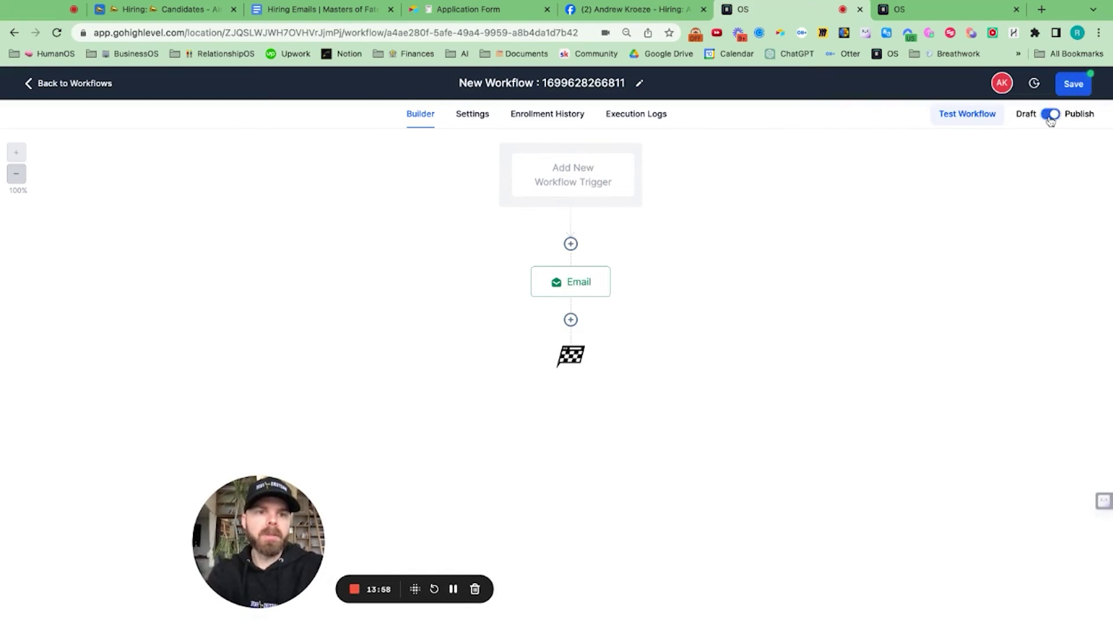
Step: Rename the workflow to '🤝 Hiring' and save it
left_click(615, 84)
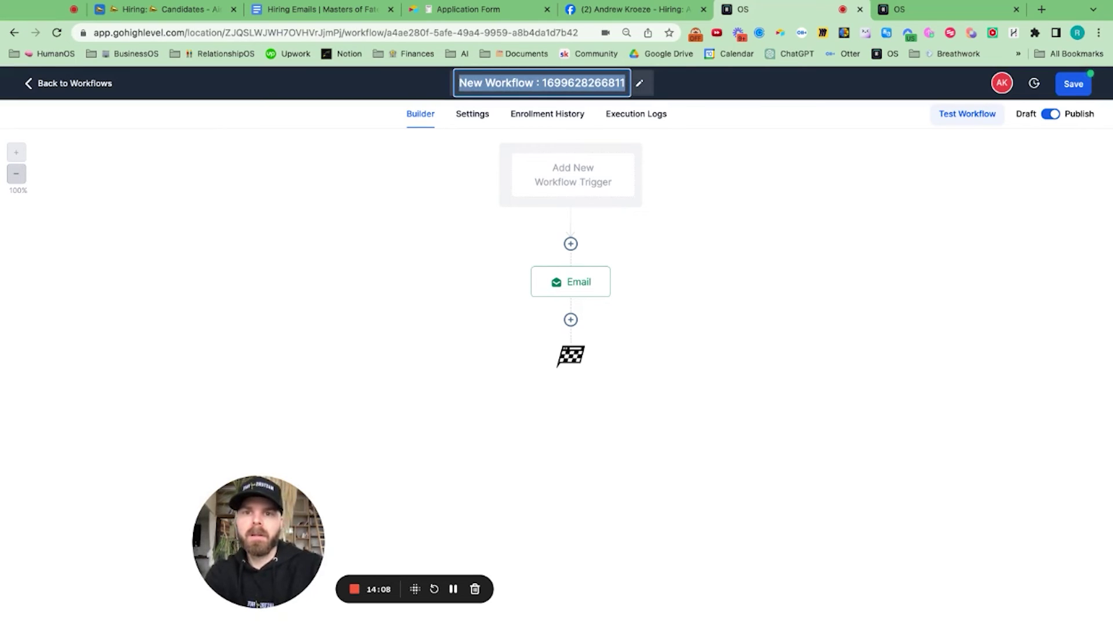
type("🤝 Hiring")
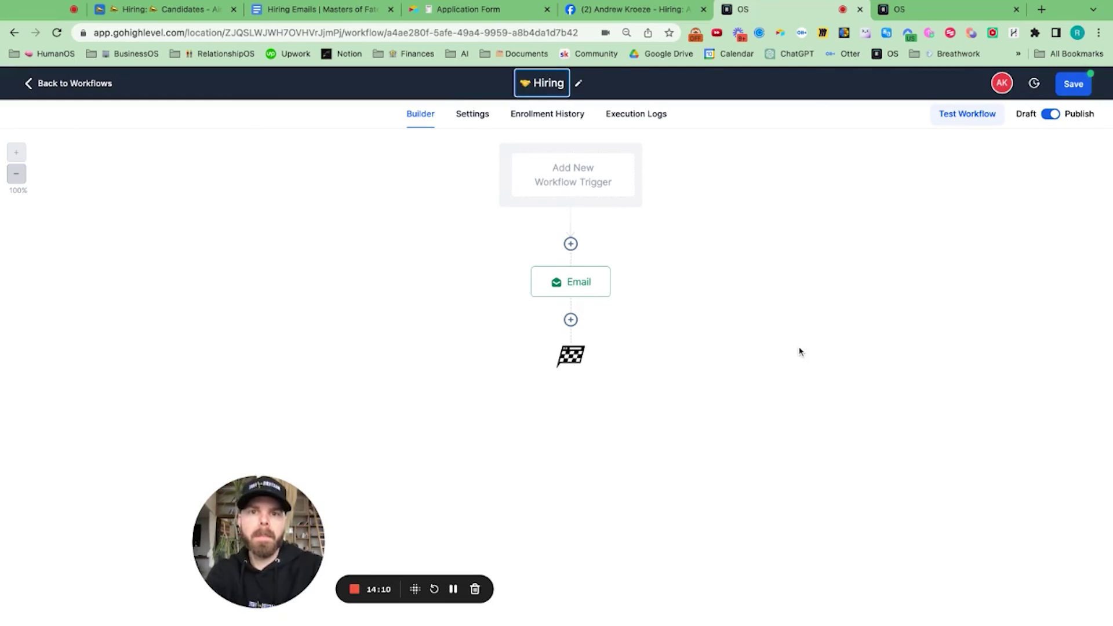
key("Return")
left_click(1073, 83)
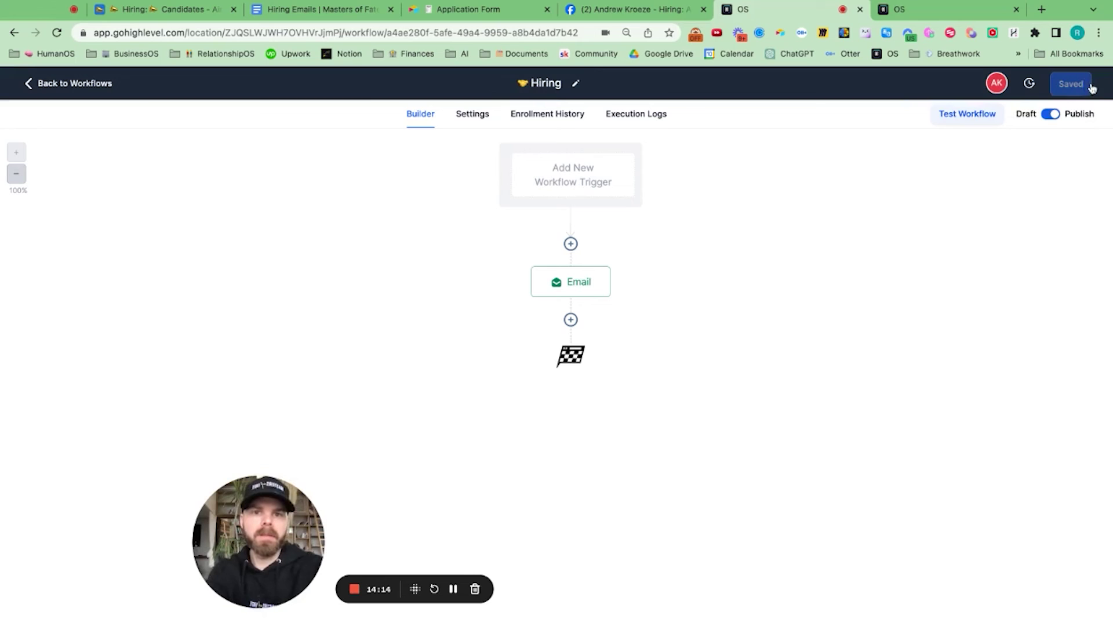
Step: Leave the workflow builder for the Workflow List and show the full Contacts list
left_click(27, 90)
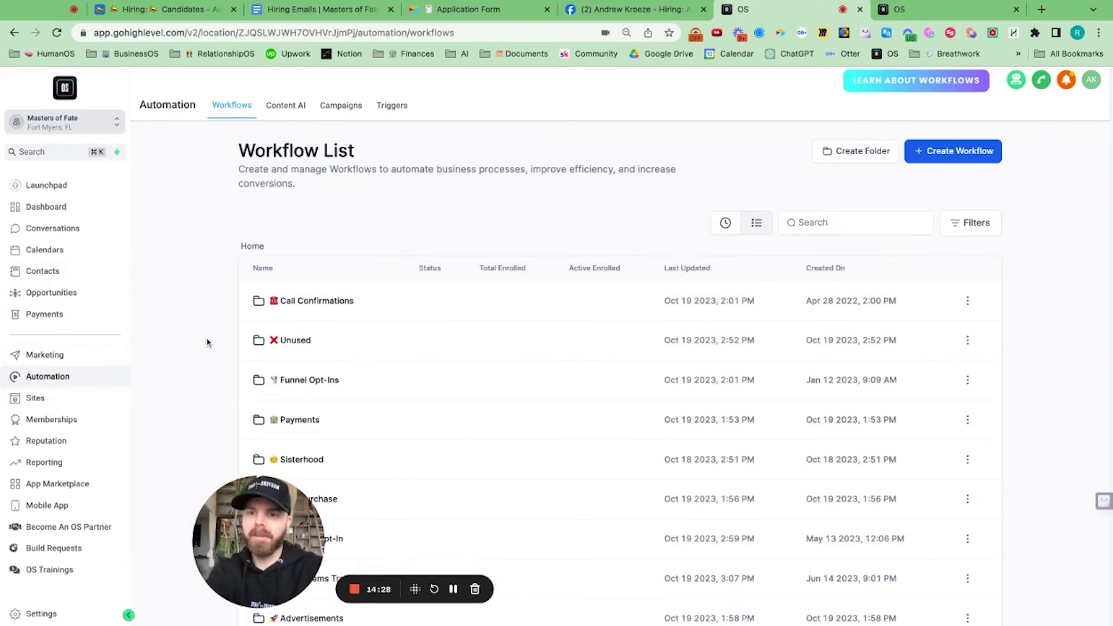
left_click(43, 271)
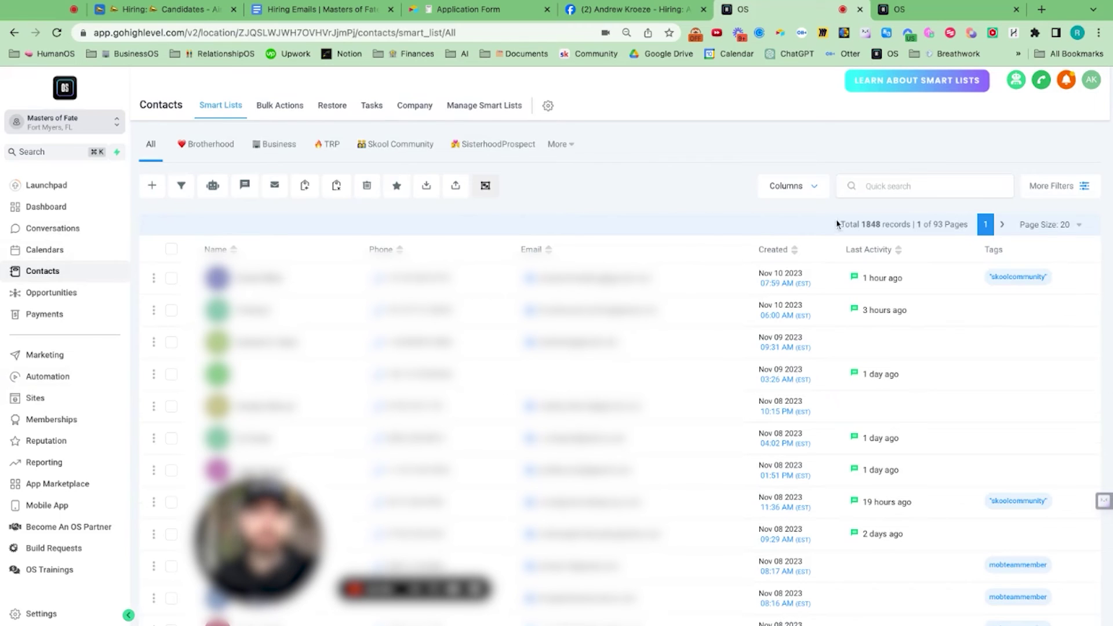
Step: Find the test candidate by name in Quick search and add the 'candidate' tag
left_click(879, 185)
type("andrew k")
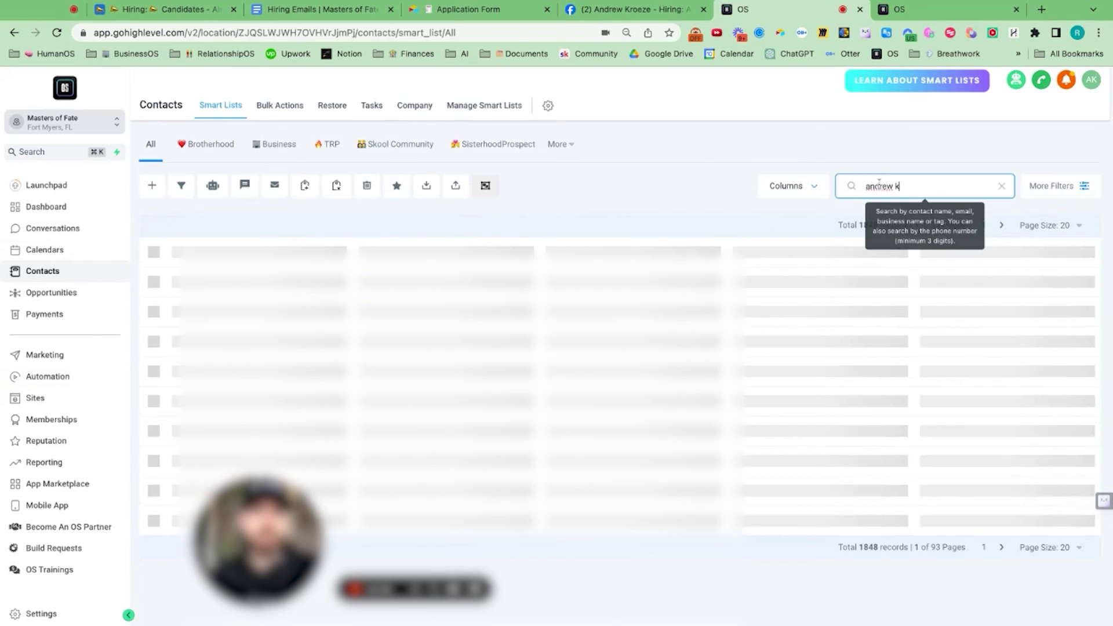
type("roeze")
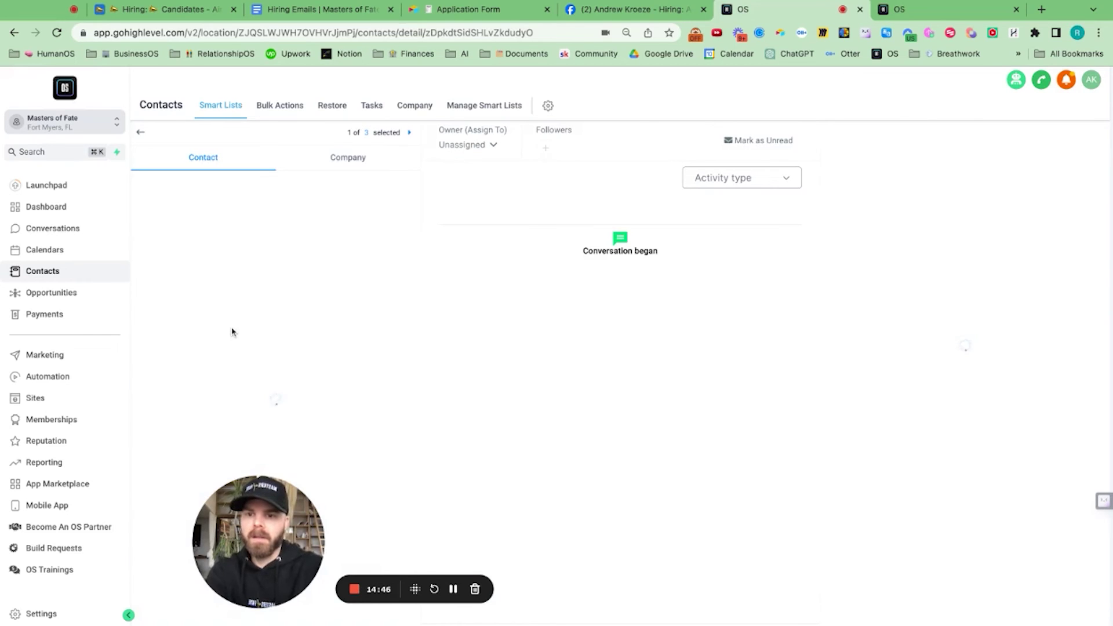
scroll(232, 332, "down", 15)
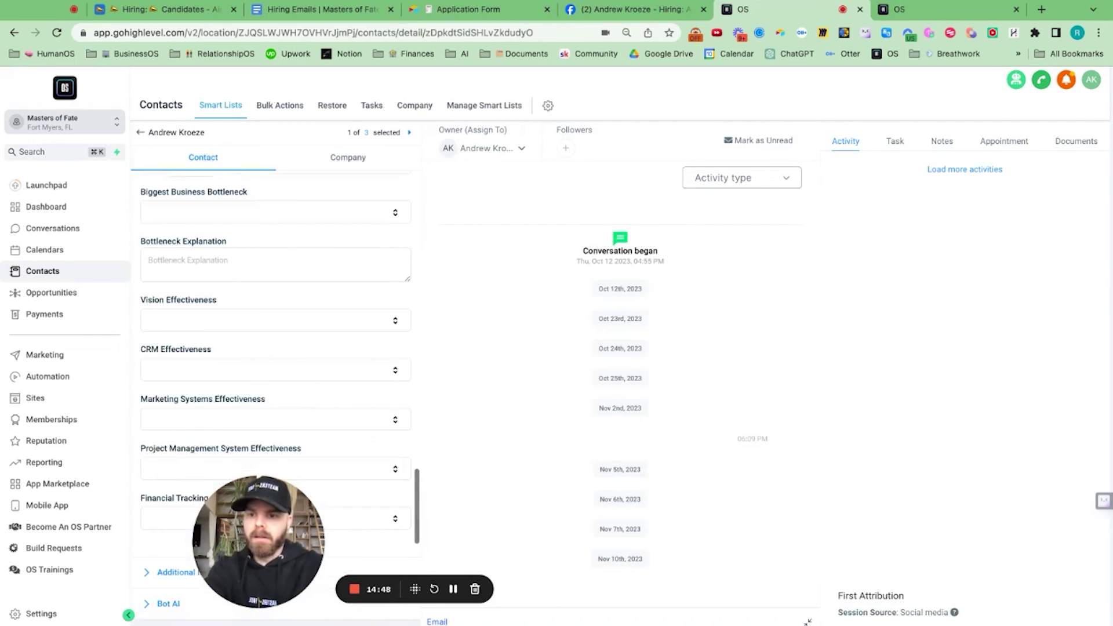
scroll(186, 283, "down", 10)
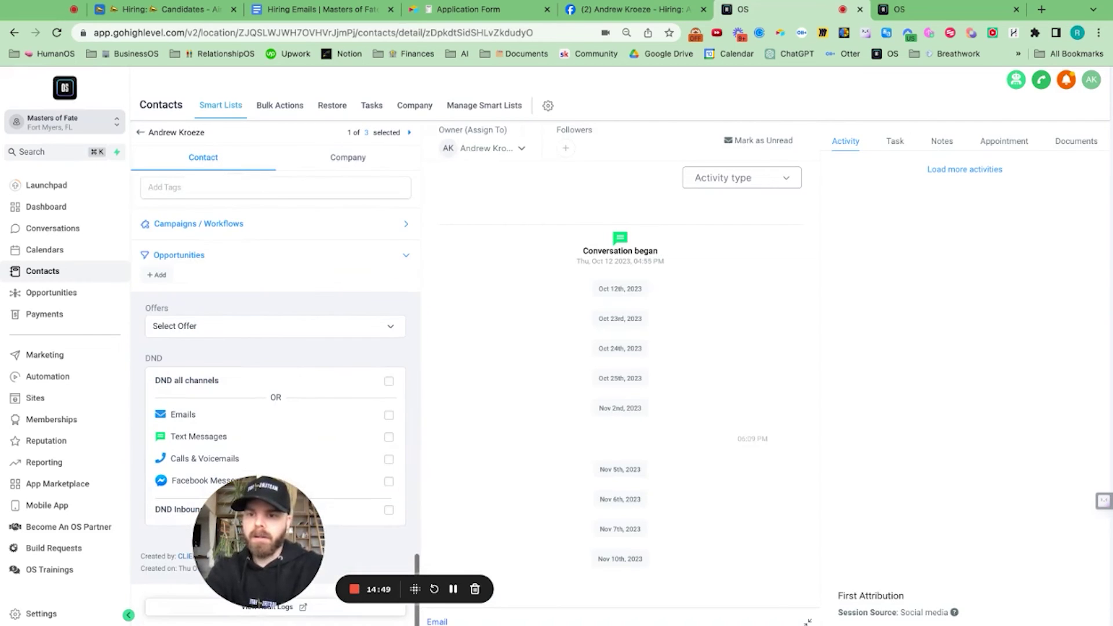
scroll(185, 283, "up", 3)
left_click(177, 275)
type("candid")
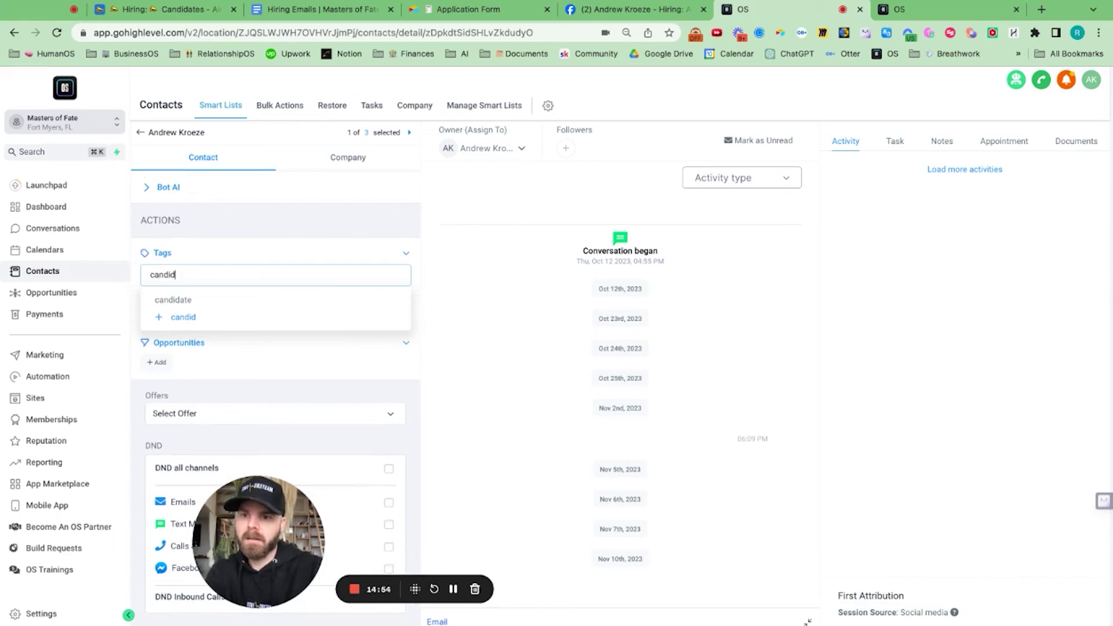
left_click(172, 299)
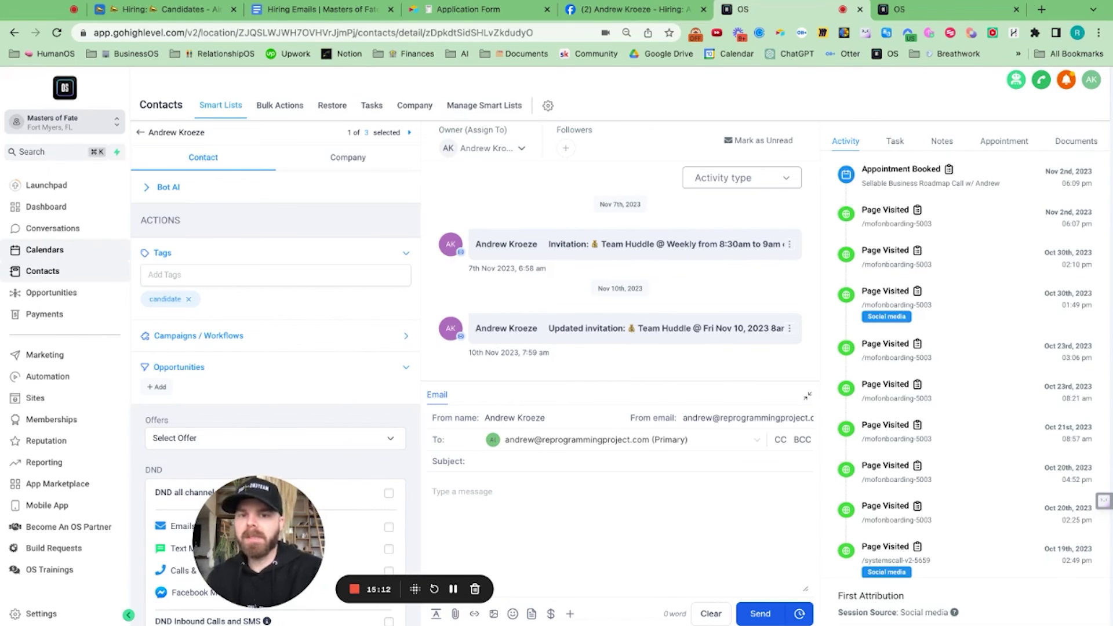
Step: Review the Airtable application form questions, then return to the GoHighLevel contacts list
left_click(450, 10)
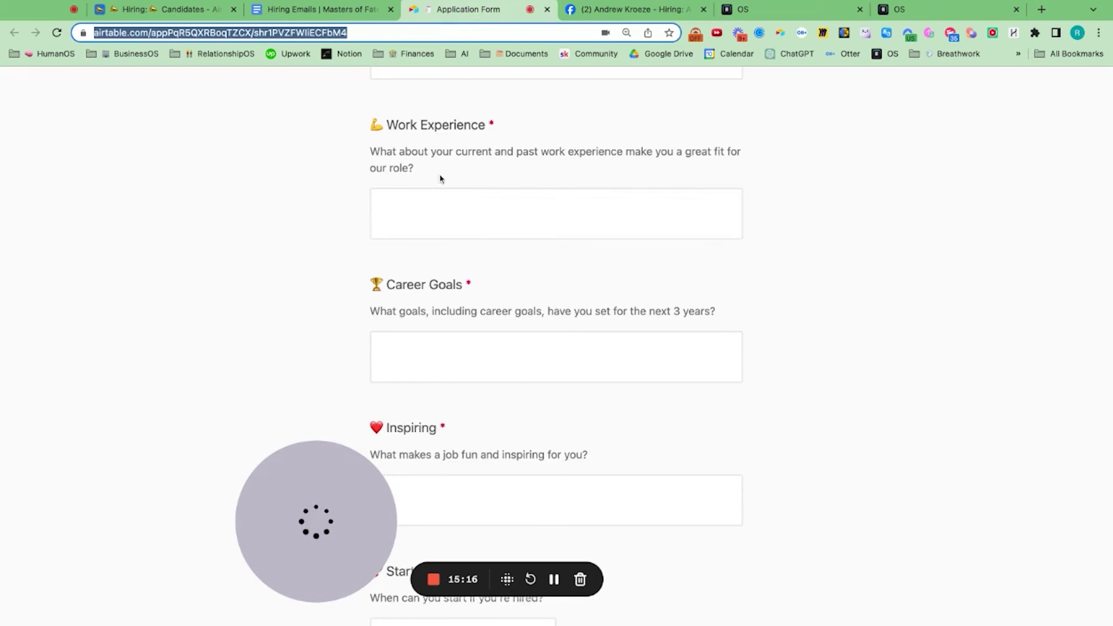
scroll(441, 178, "up", 5)
scroll(468, 191, "down", 5)
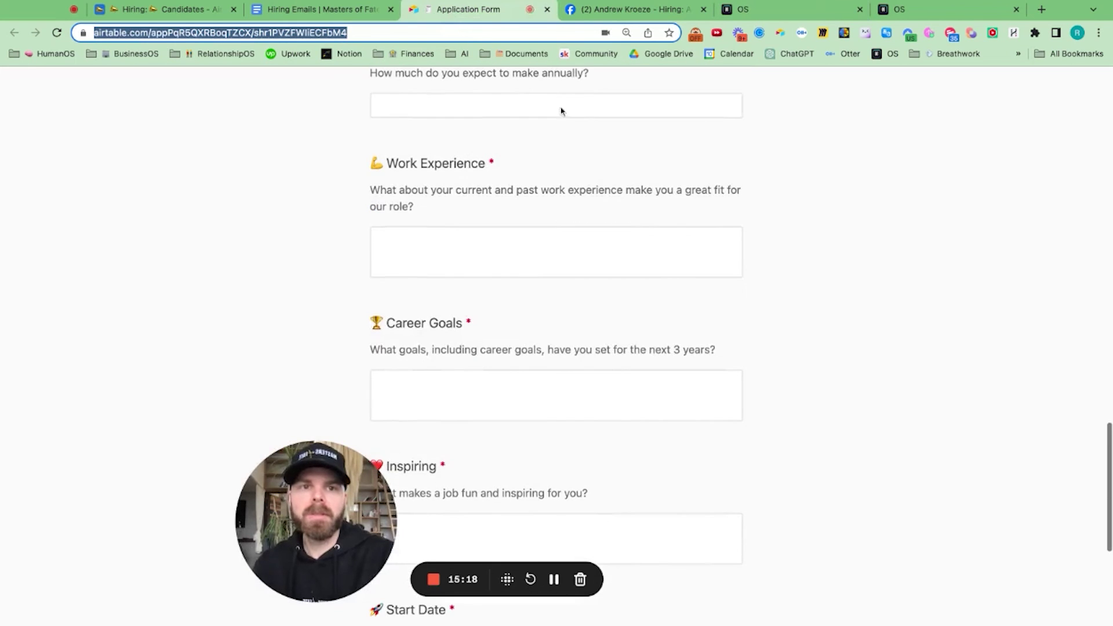
left_click(907, 7)
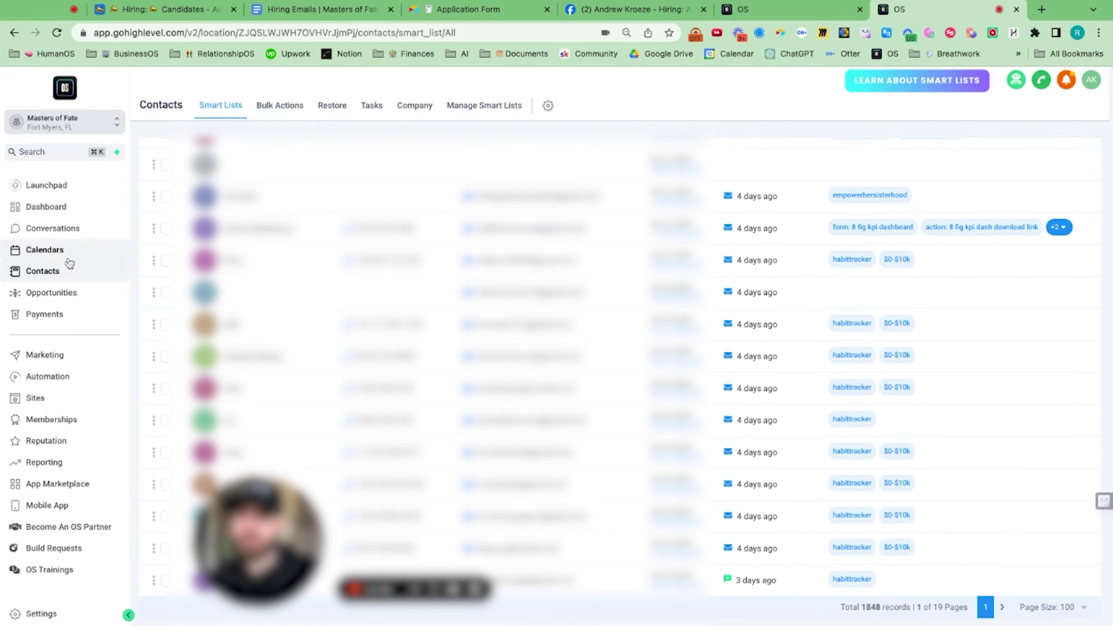
Step: Inspect the first New Candidate in the Hiring Pipeline, then view the Airtable Candidates table
left_click(58, 296)
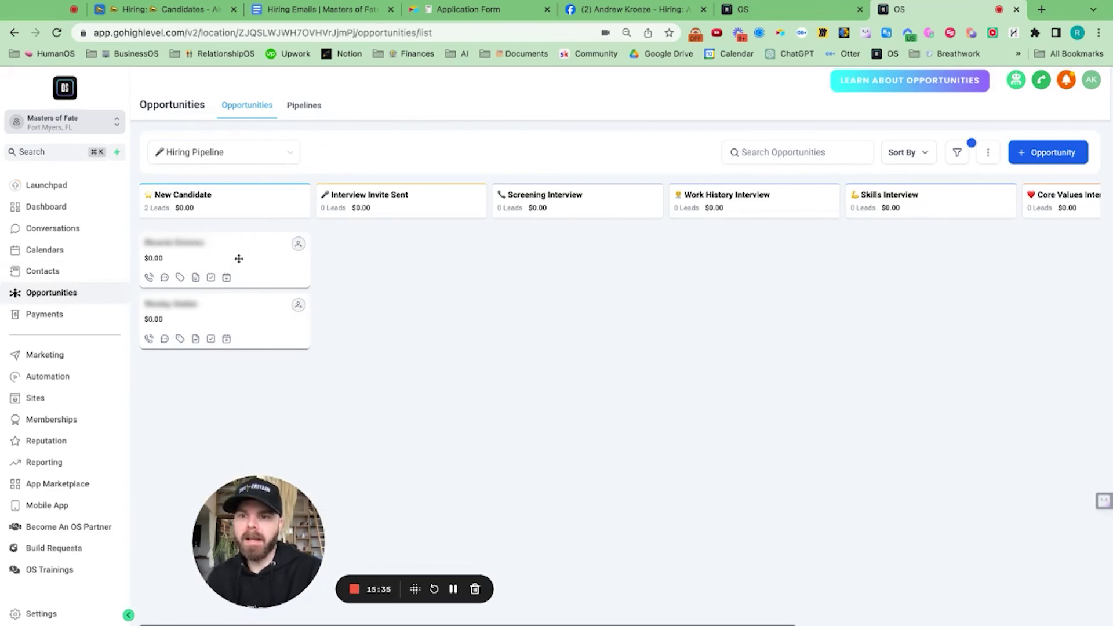
left_click(239, 258)
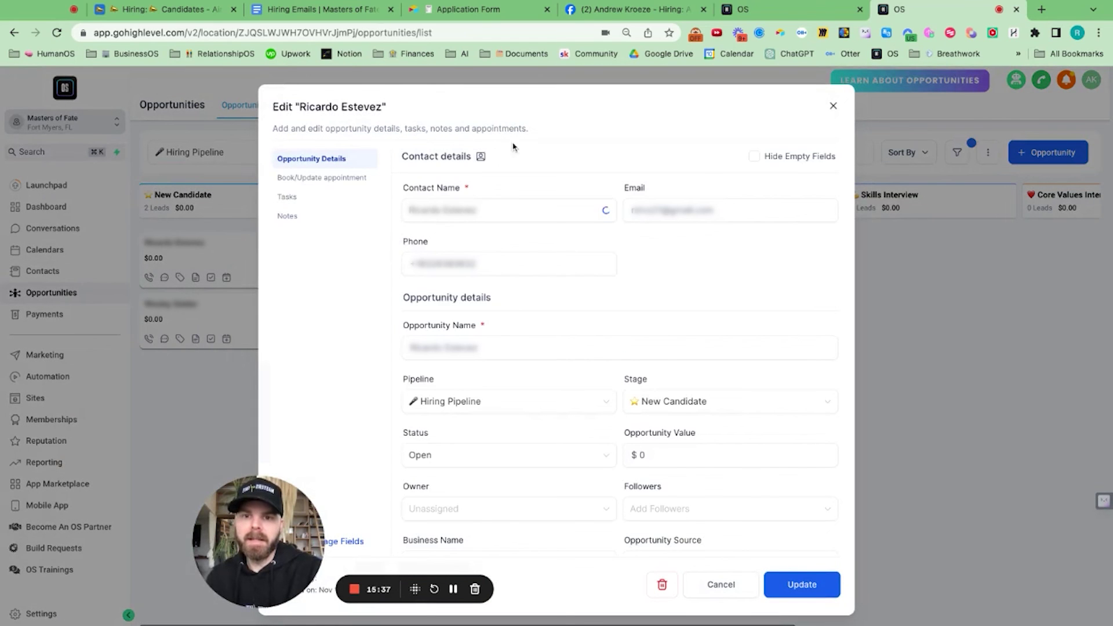
left_click(833, 105)
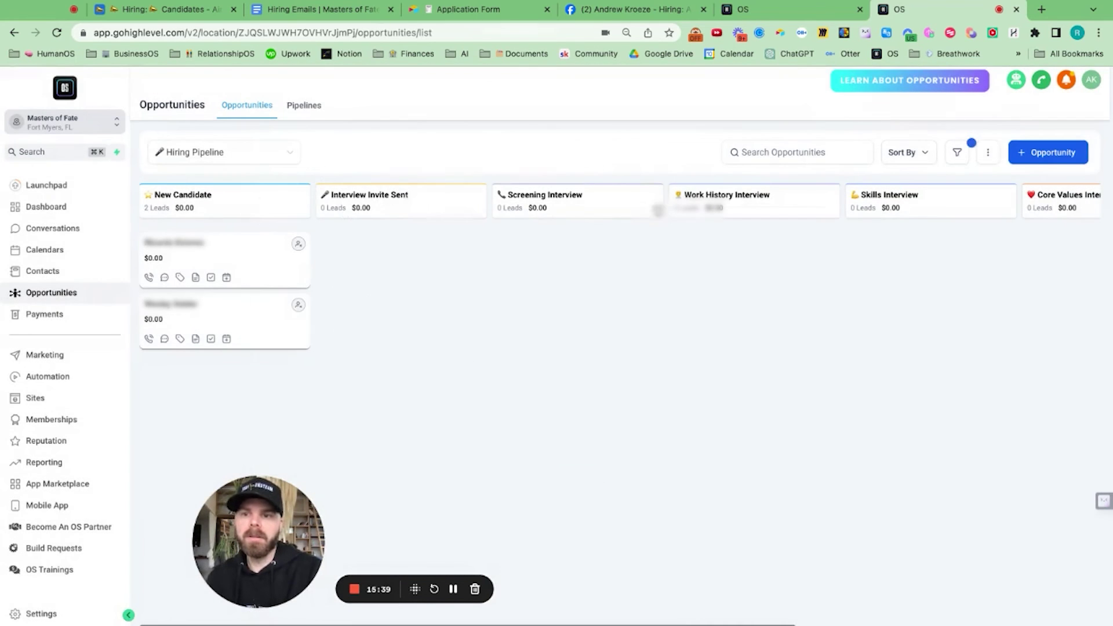
left_click(171, 6)
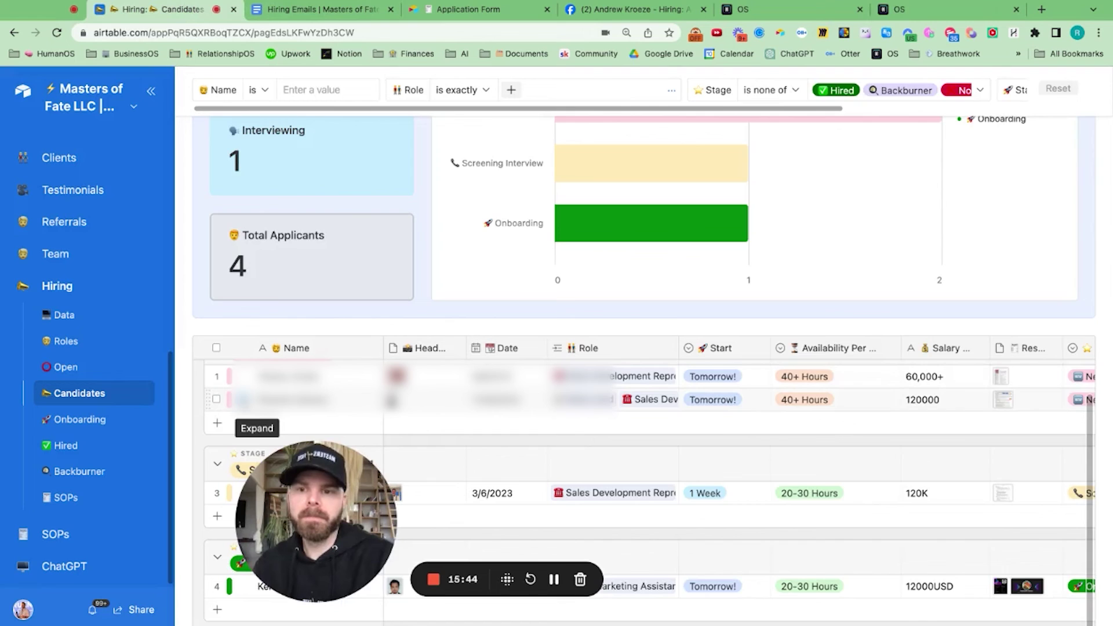
Step: Expand and read through the second applicant's full Airtable record, then return to GoHighLevel
left_click(243, 400)
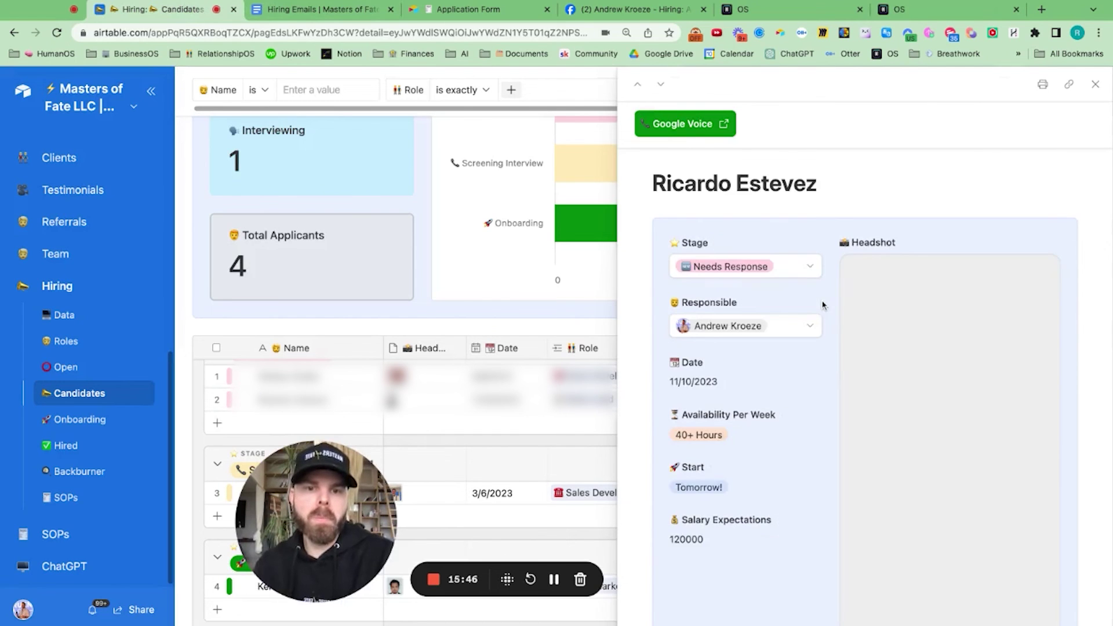
scroll(822, 305, "down", 3)
scroll(863, 347, "up", 3)
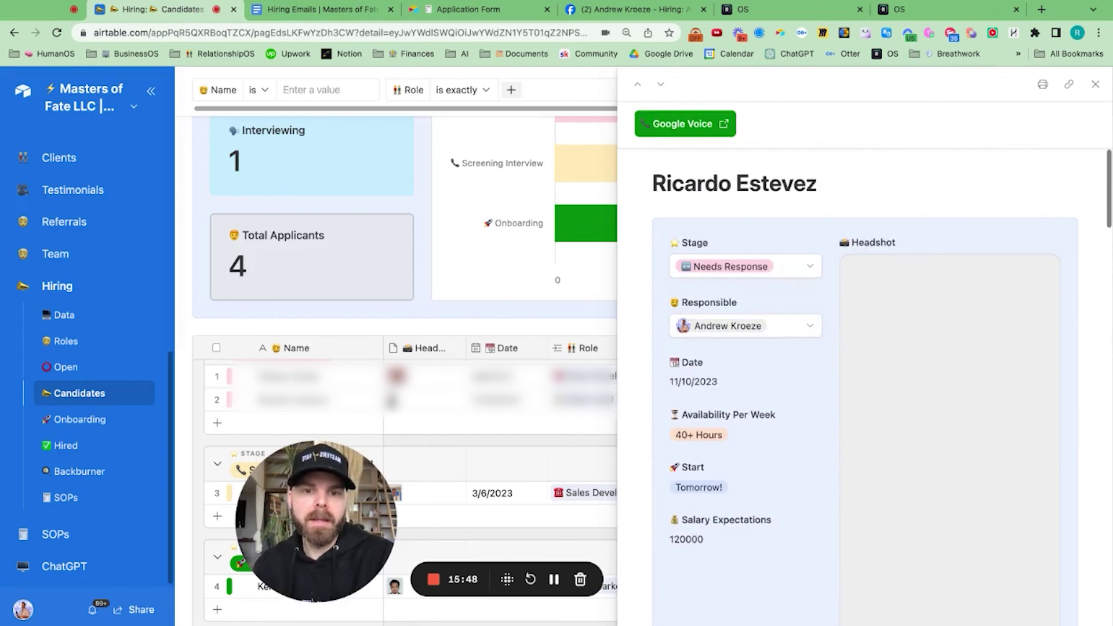
scroll(864, 348, "down", 6)
scroll(864, 382, "down", 10)
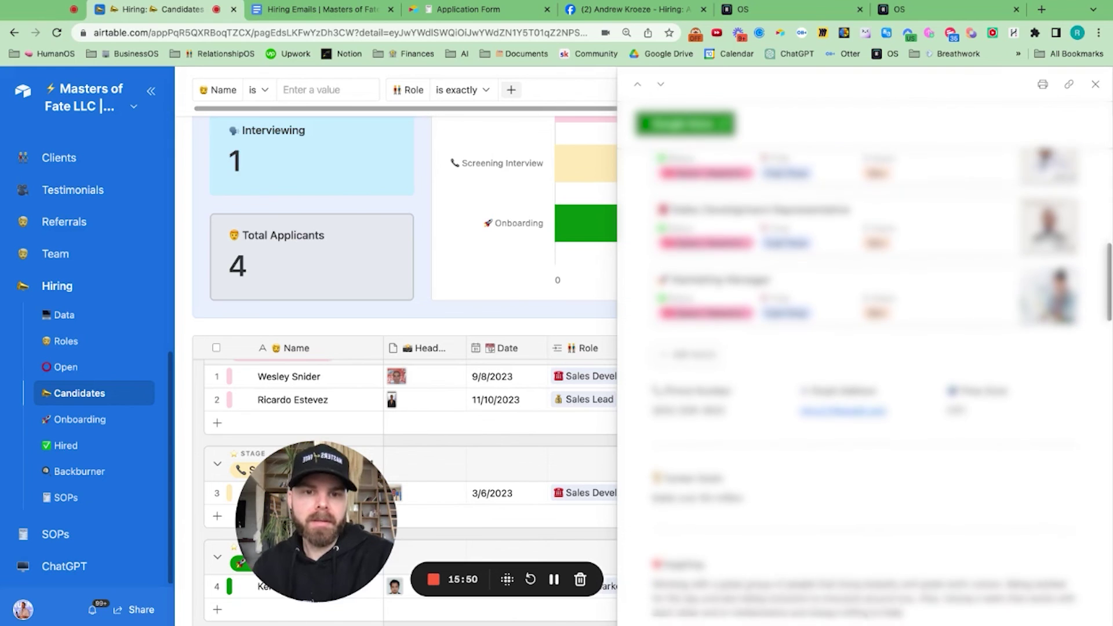
scroll(864, 383, "down", 5)
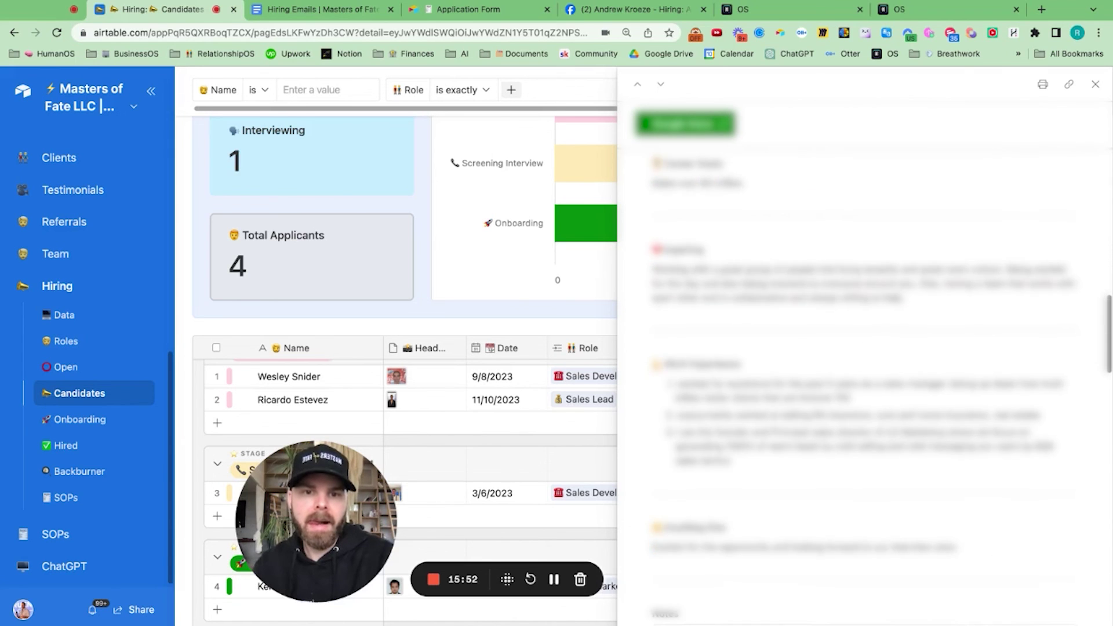
scroll(864, 383, "up", 15)
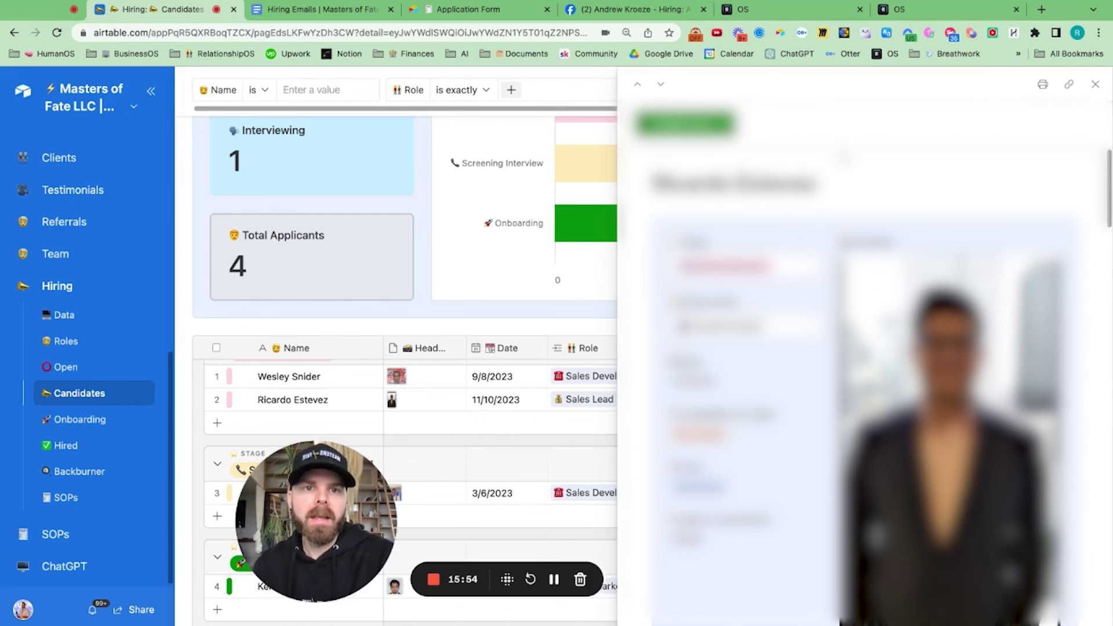
left_click(906, 12)
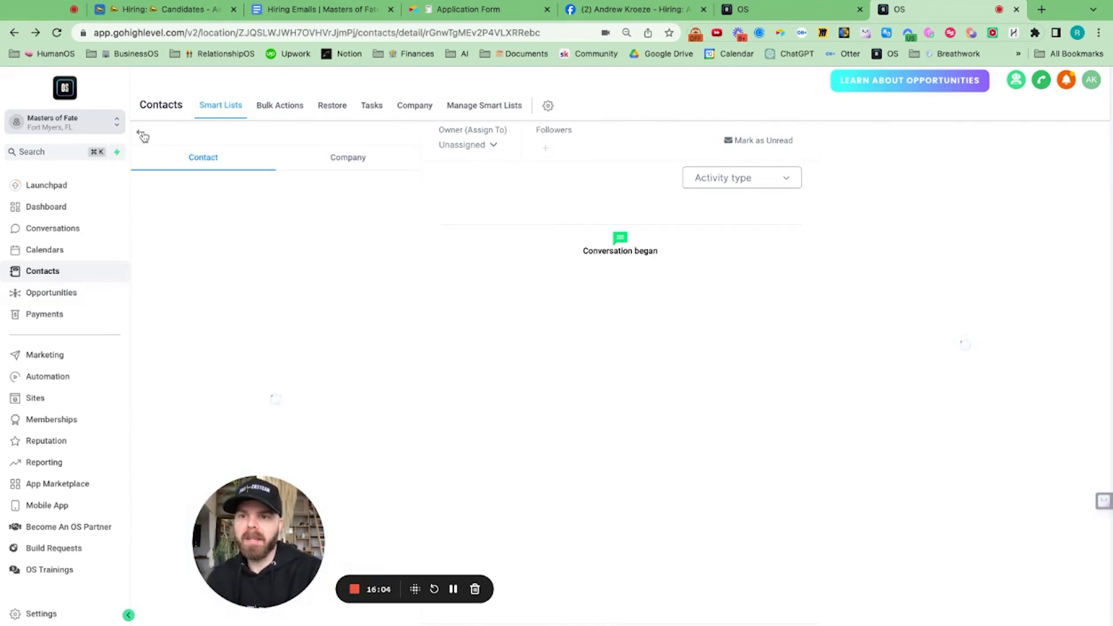
Step: Open the first New Candidate's contact from the Hiring Pipeline and start a blank email
left_click(142, 136)
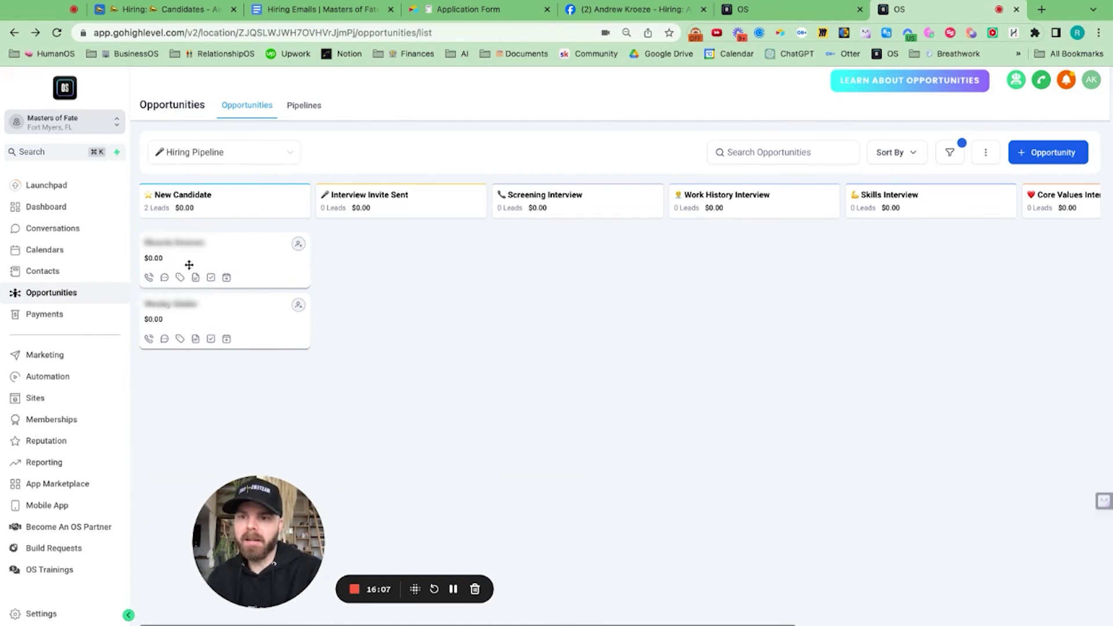
left_click(161, 246)
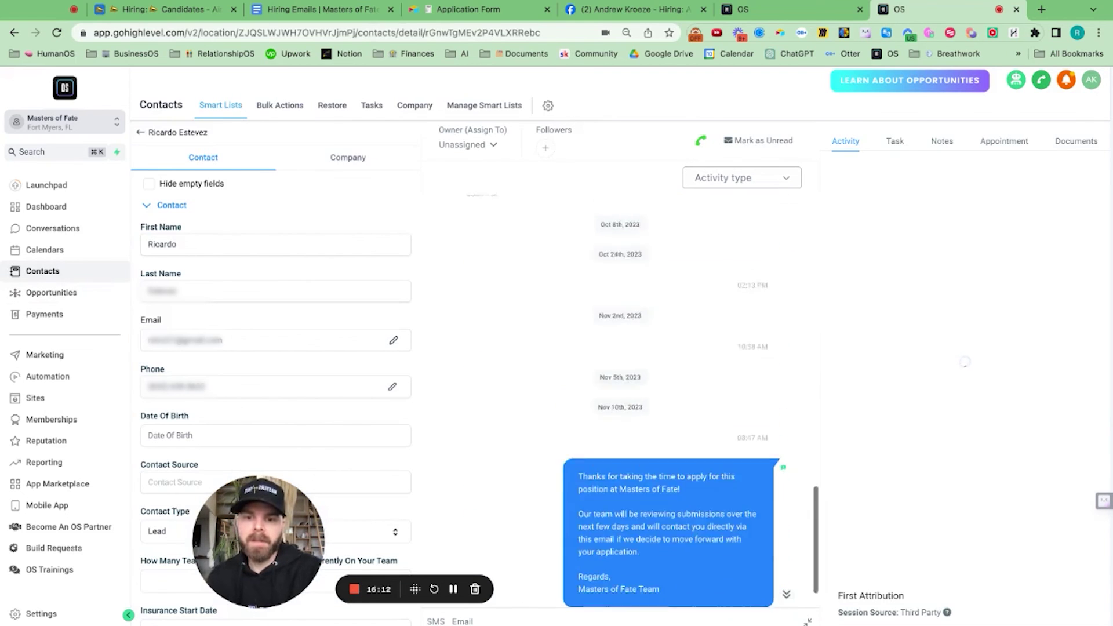
left_click(464, 622)
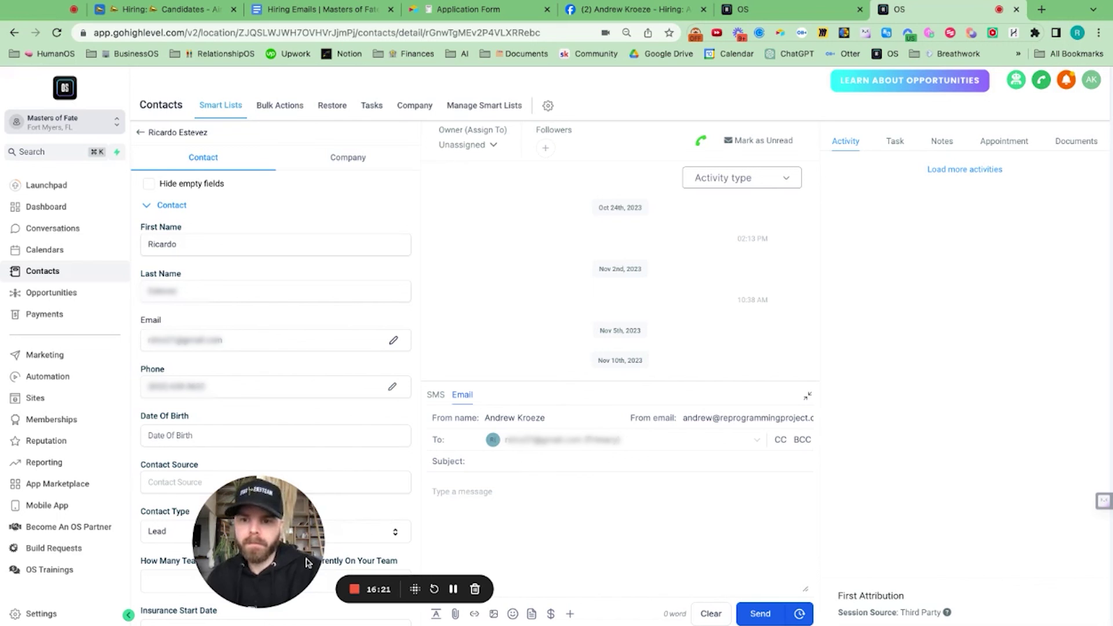
left_click_drag(453, 590, 304, 556)
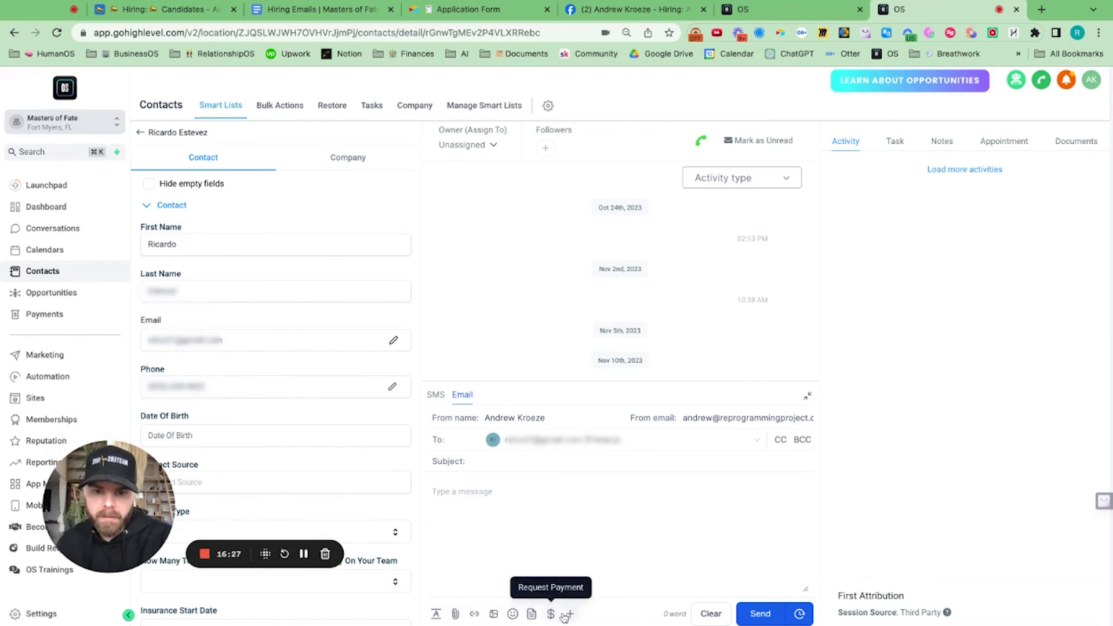
Step: Fill the candidate's email with the 'Hiring: Rejection Email' template, then return to the pipeline board
left_click(531, 614)
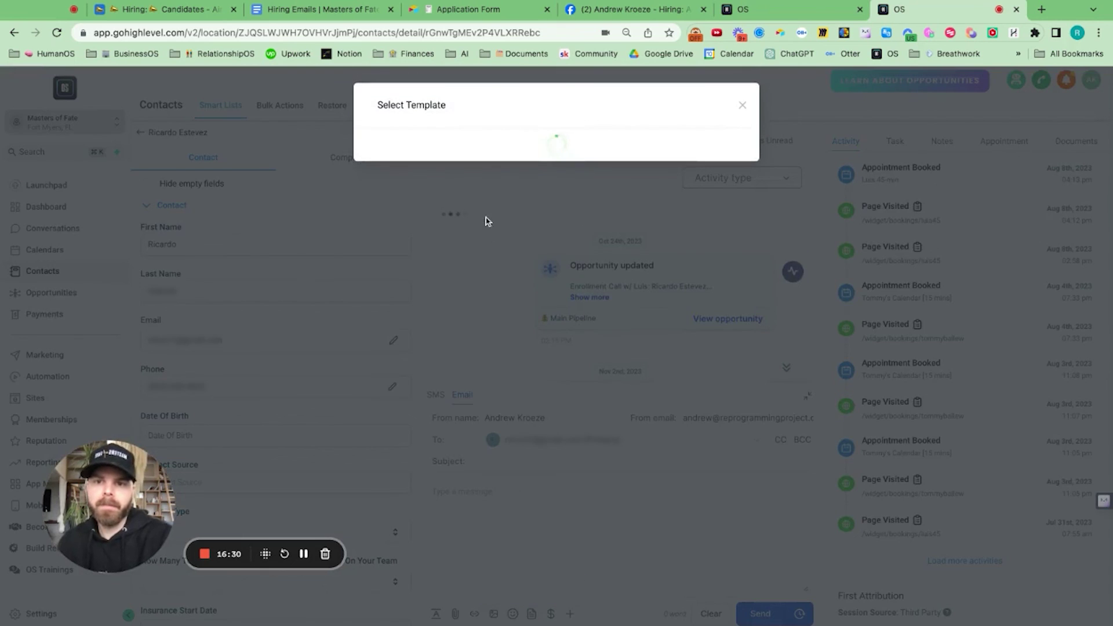
left_click(507, 153)
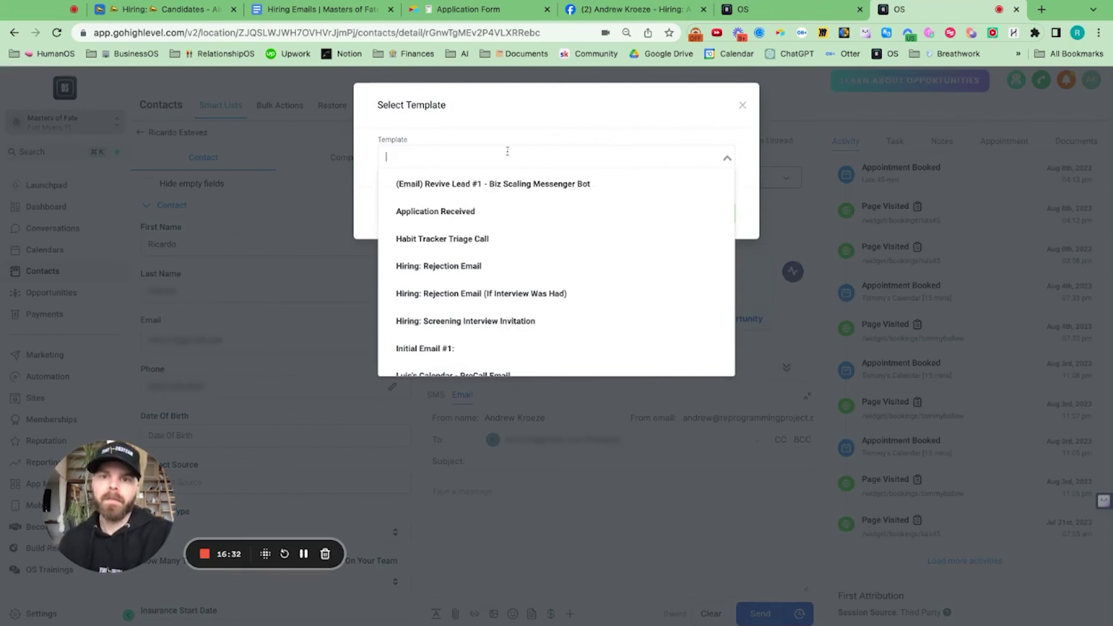
type("rec")
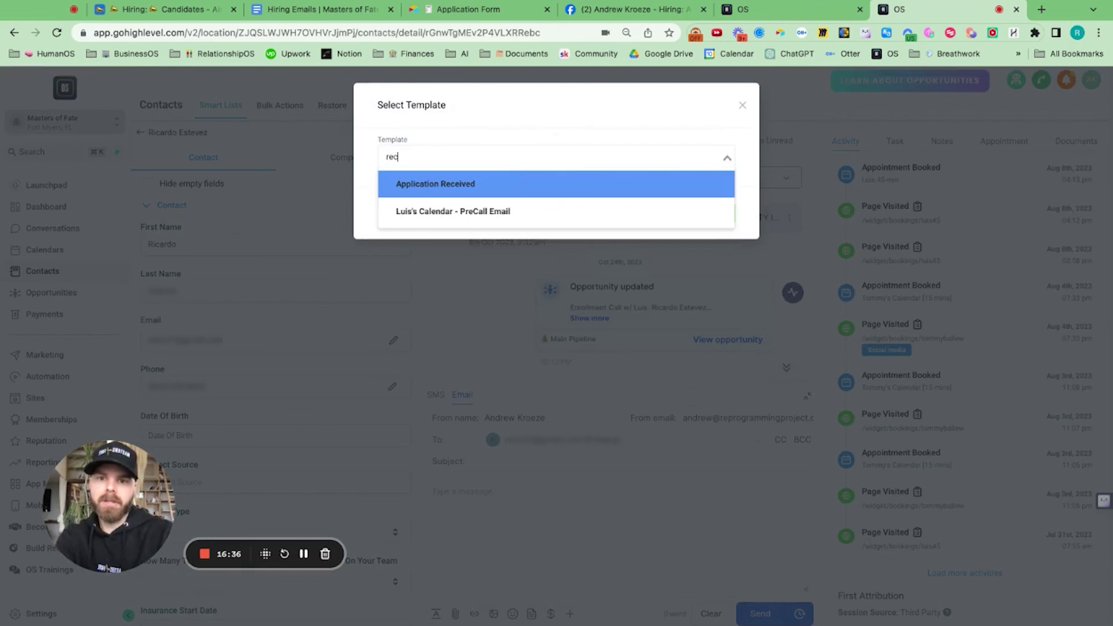
key("BackSpace")
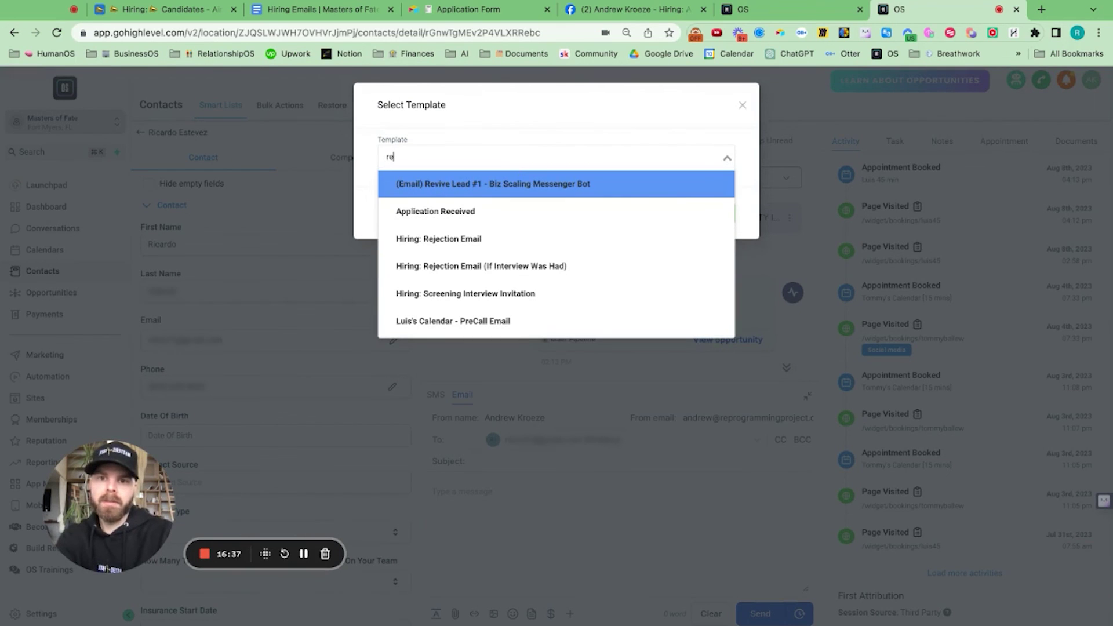
left_click(492, 246)
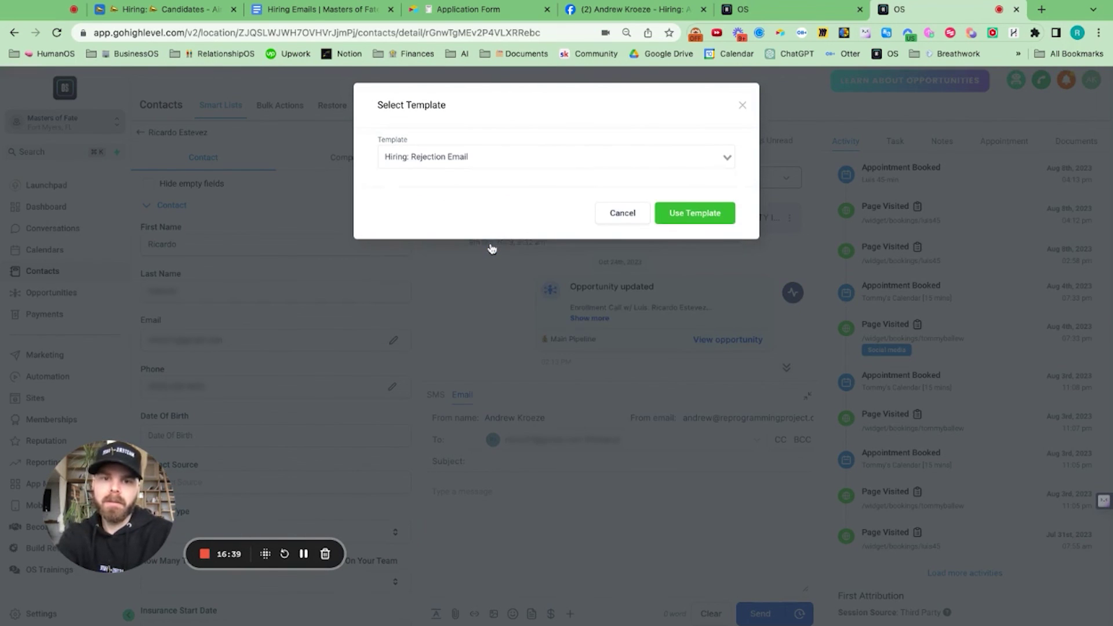
left_click(696, 214)
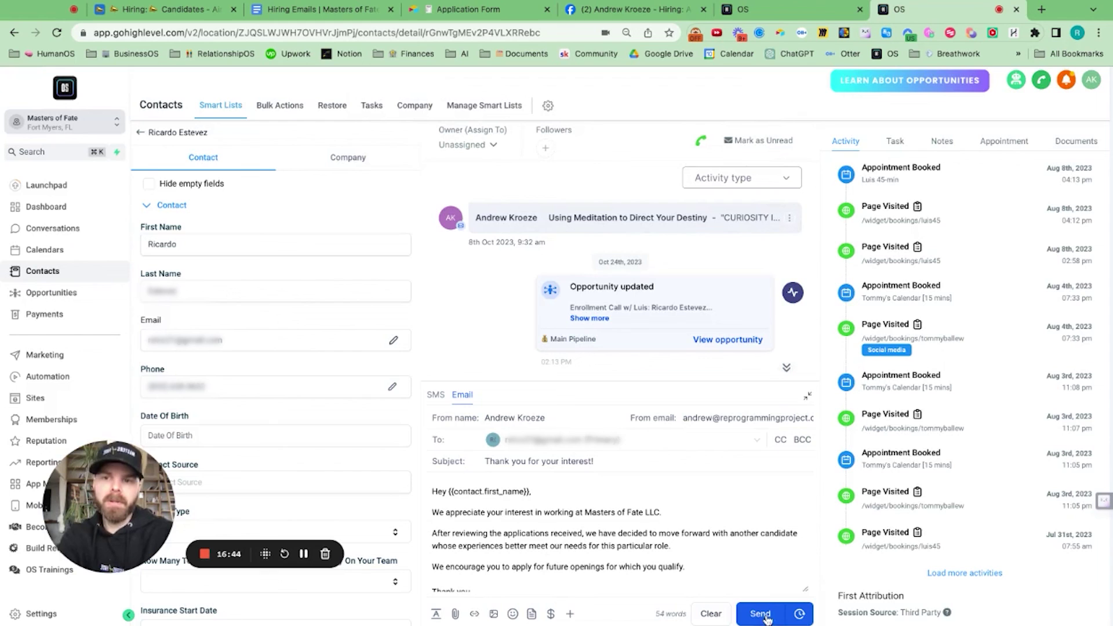
left_click(142, 134)
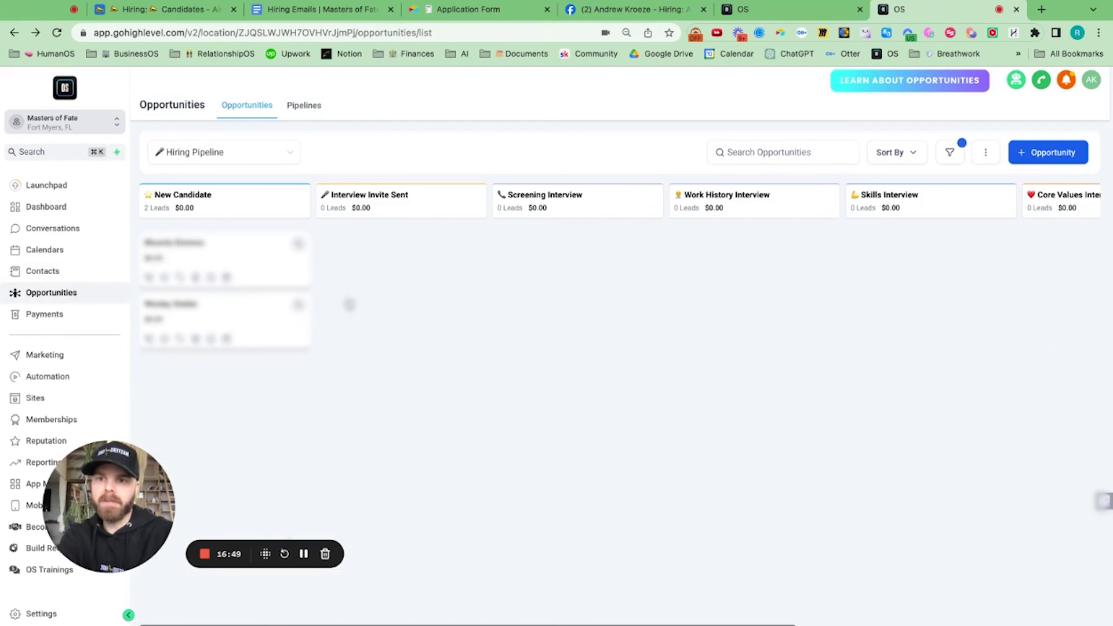
Step: Move the rejected candidate's card from New Candidate into the Not a Good Fit stage
scroll(514, 324, "right", 8)
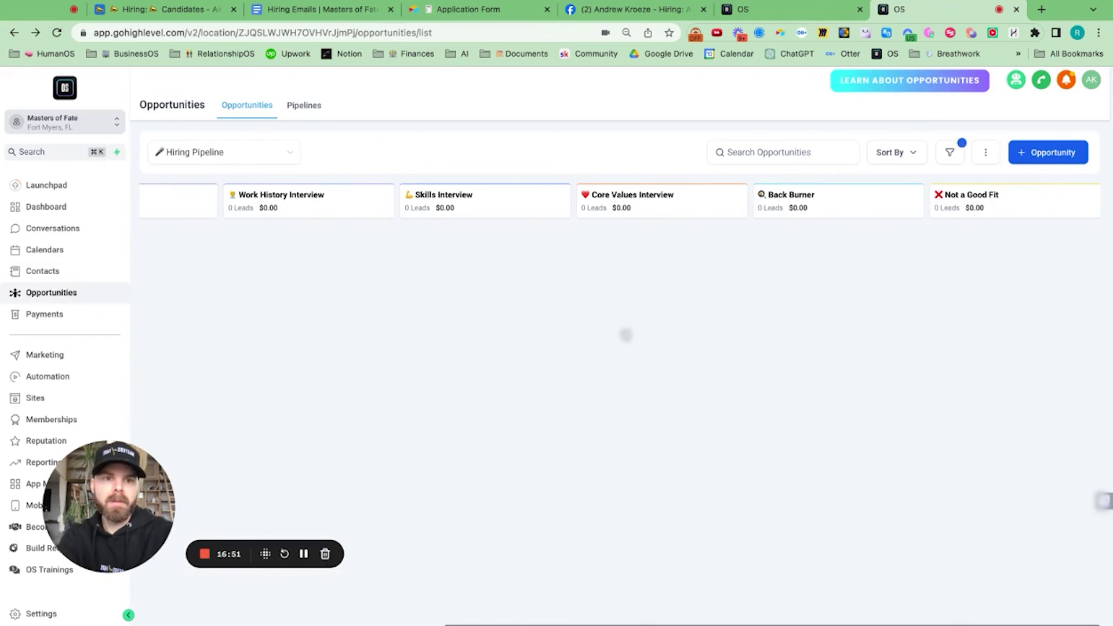
scroll(519, 342, "left", 8)
left_click_drag(250, 251, 1041, 255)
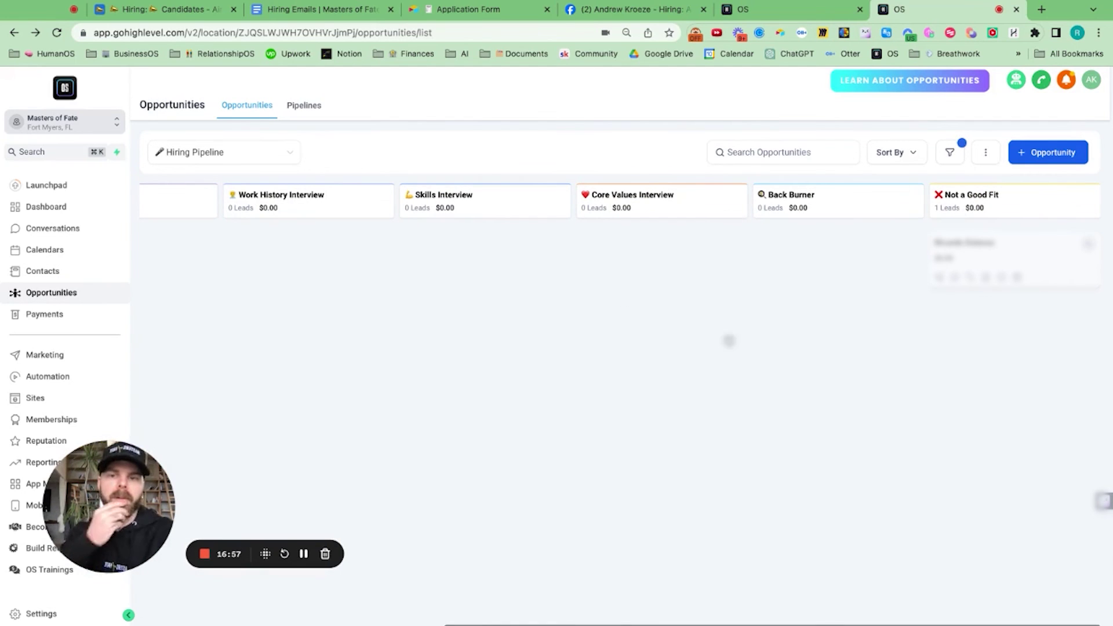
scroll(652, 330, "left", 8)
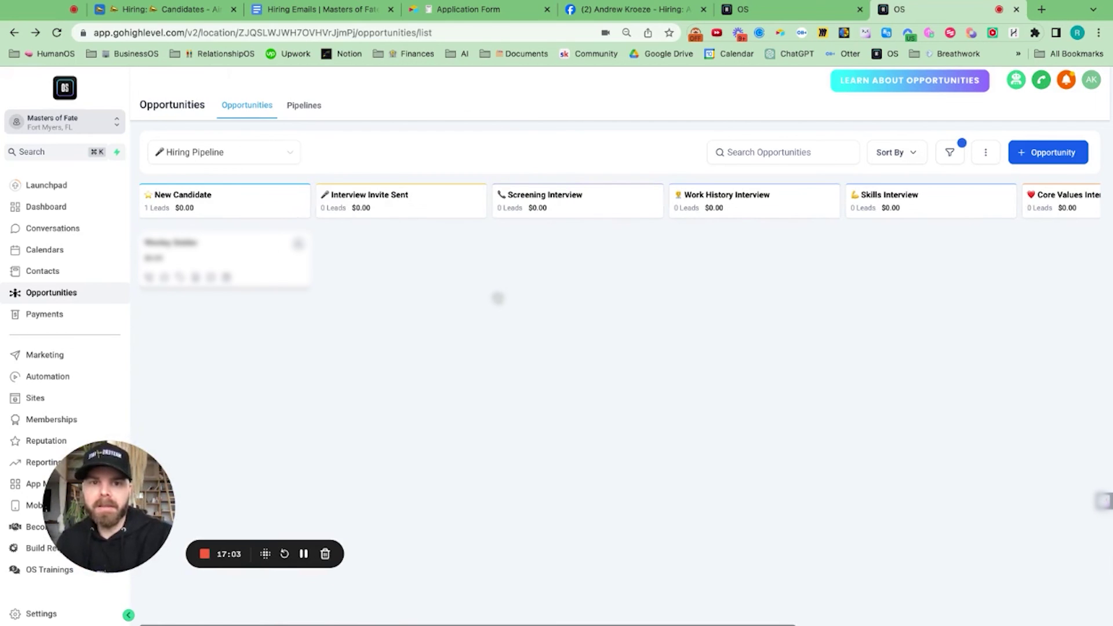
scroll(497, 298, "right", 8)
scroll(498, 298, "left", 8)
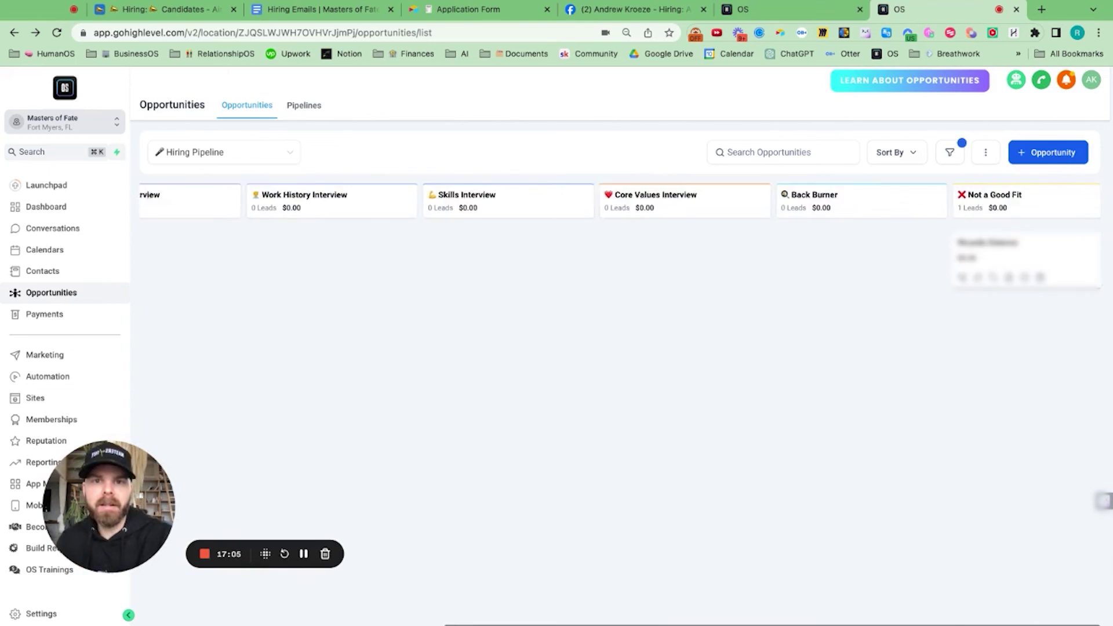
left_click(328, 10)
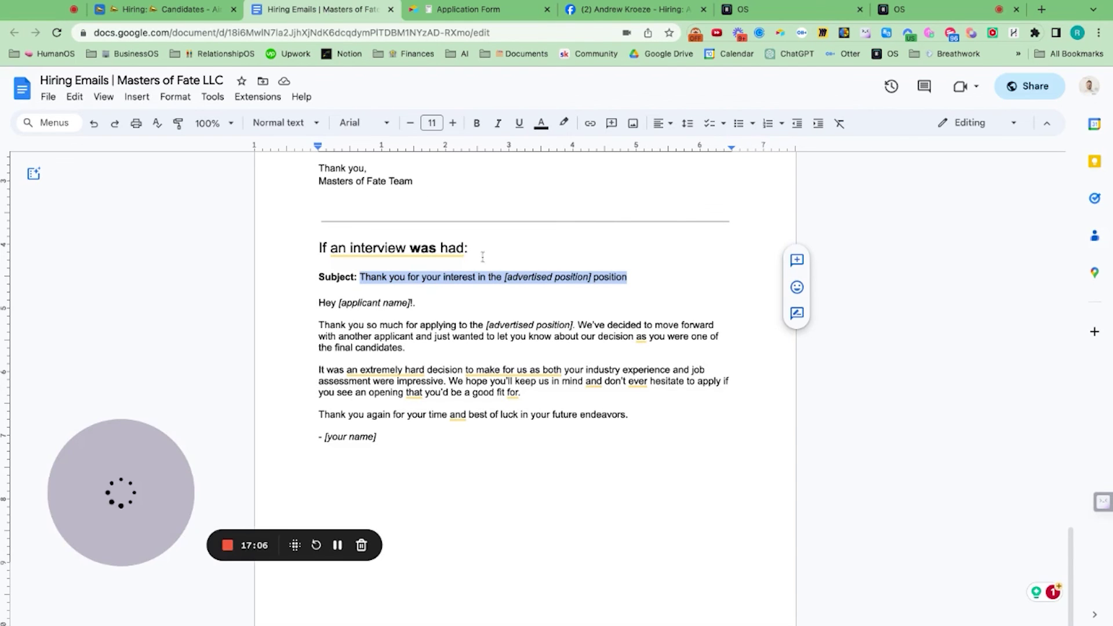
scroll(494, 316, "up", 20)
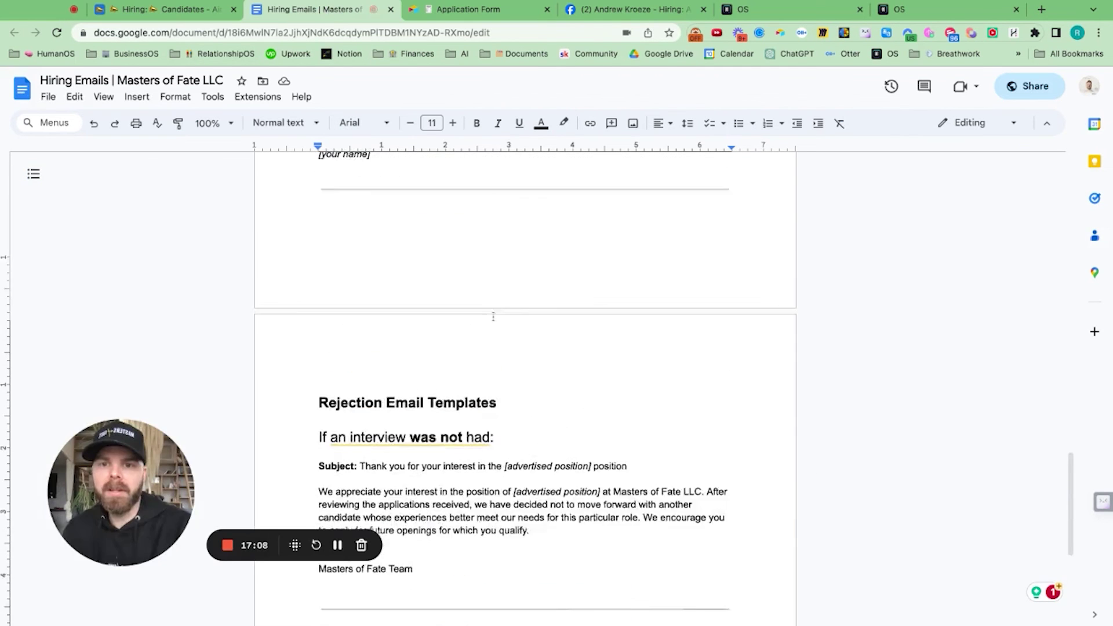
scroll(494, 316, "up", 4)
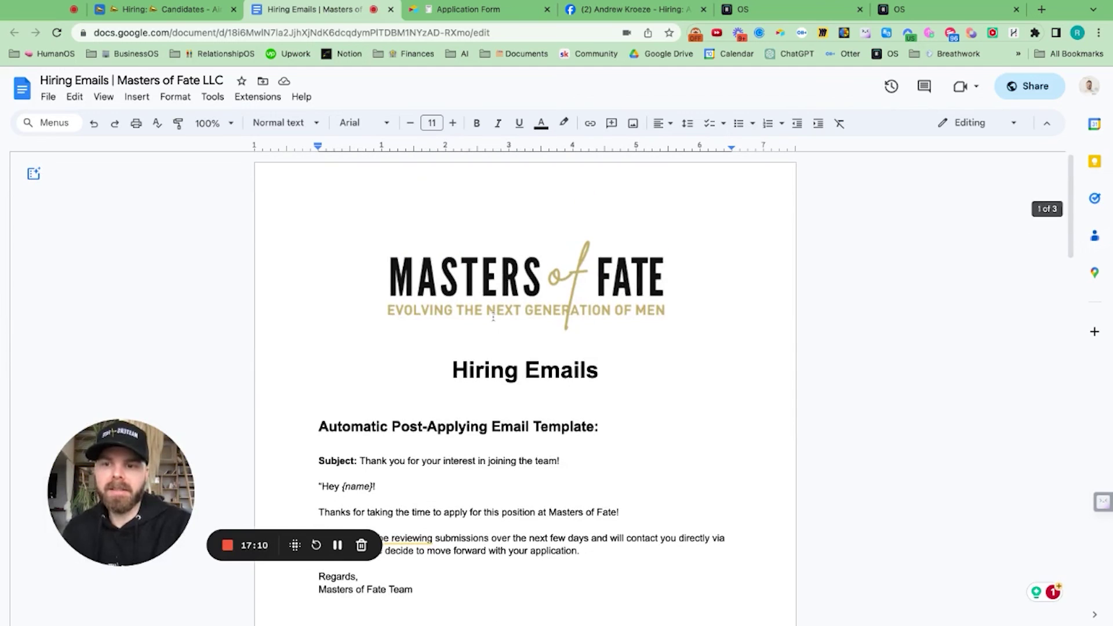